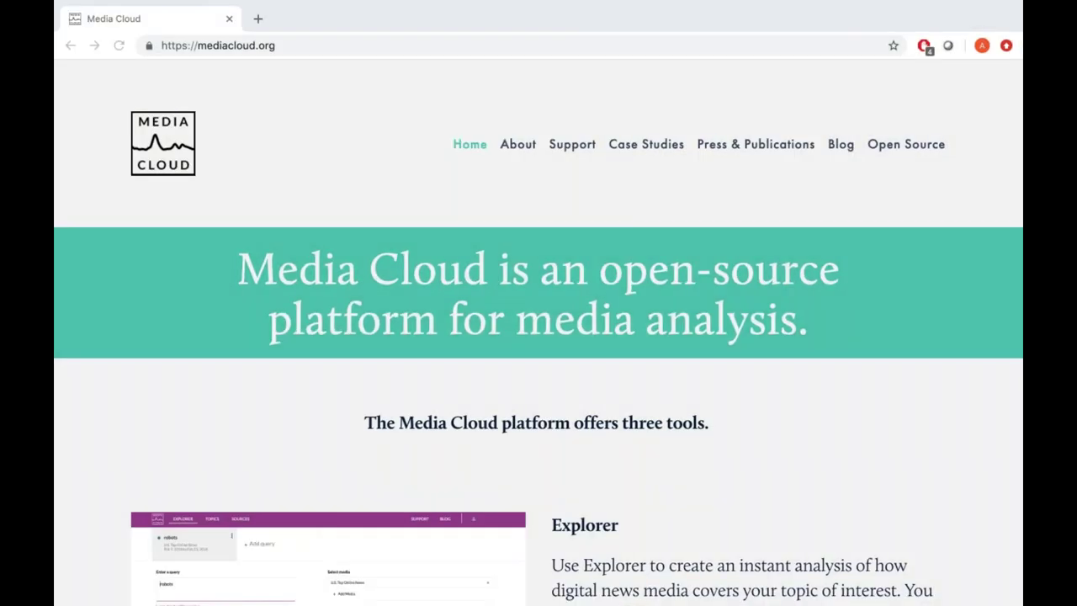
- Look over the Media Cloud home page's descriptions of the Explorer, Topic Mapper and Source Manager tools
{"action": "left_click", "coordinate": [792, 233]}
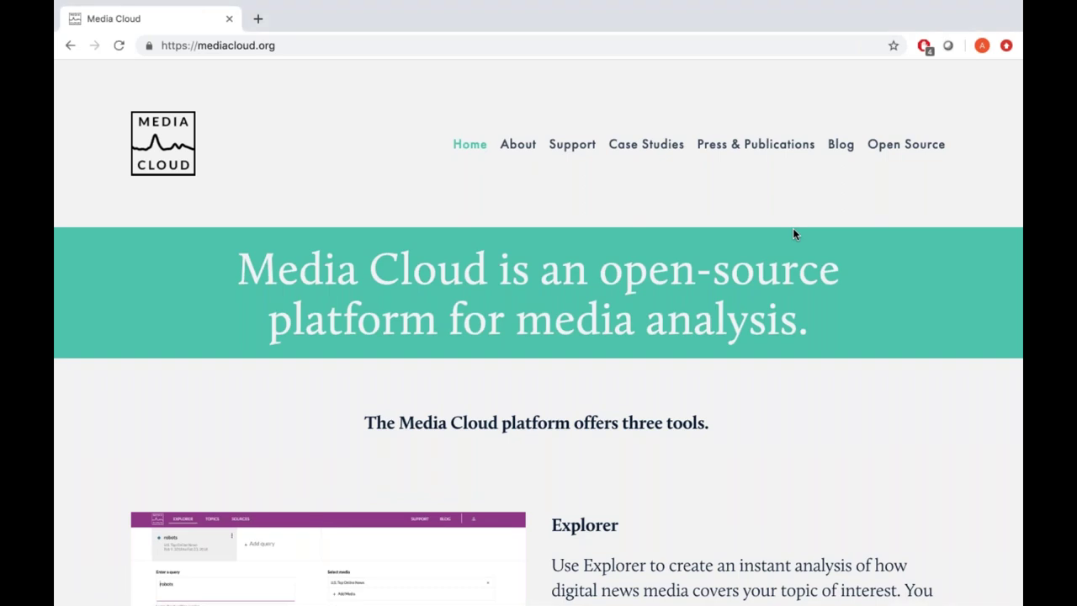
{"action": "scroll", "coordinate": [611, 398], "scroll_direction": "down", "scroll_amount": 1}
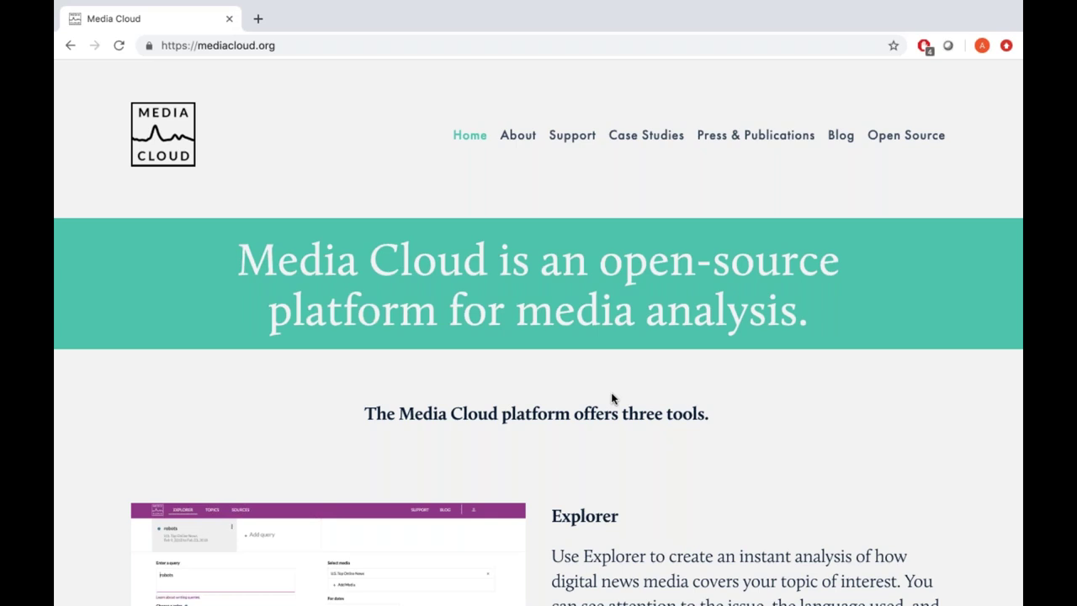
{"action": "scroll", "coordinate": [611, 398], "scroll_direction": "down", "scroll_amount": 3}
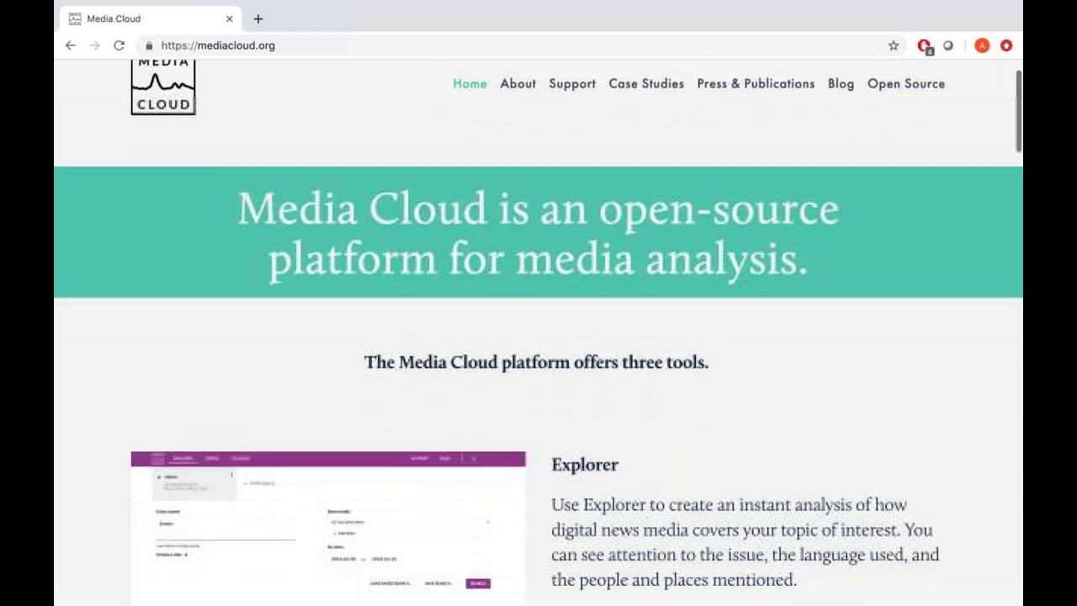
{"action": "scroll", "coordinate": [611, 393], "scroll_direction": "down", "scroll_amount": 2}
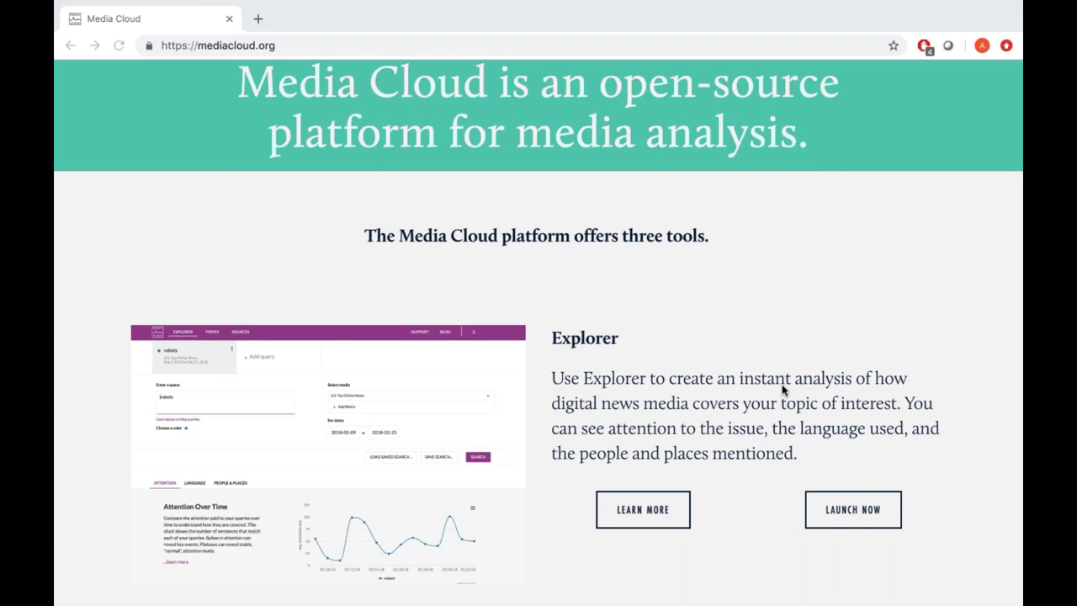
{"action": "scroll", "coordinate": [781, 385], "scroll_direction": "down", "scroll_amount": 3}
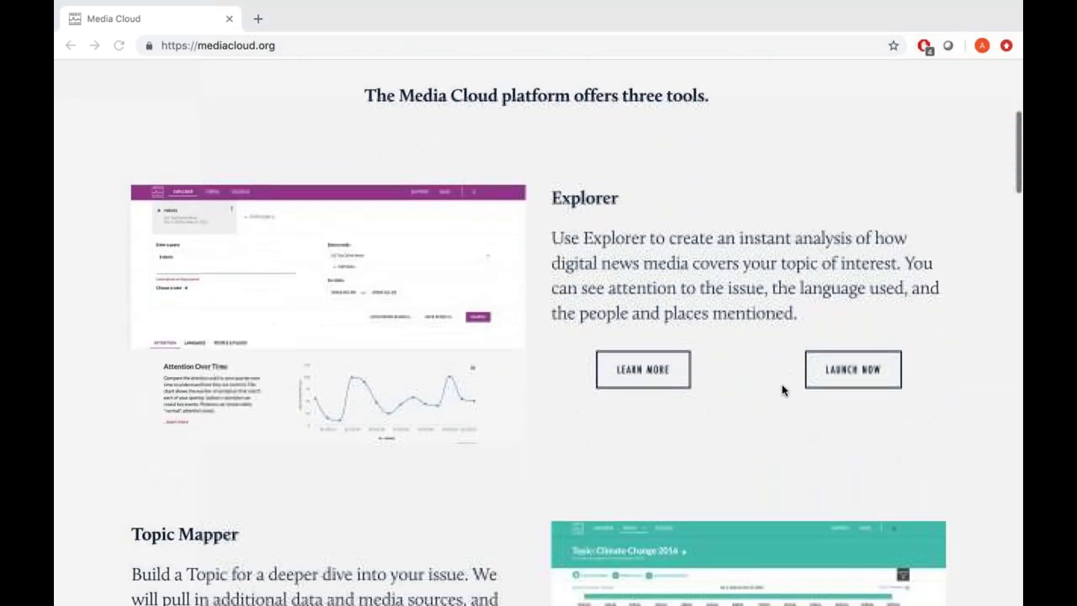
{"action": "scroll", "coordinate": [781, 390], "scroll_direction": "down", "scroll_amount": 2}
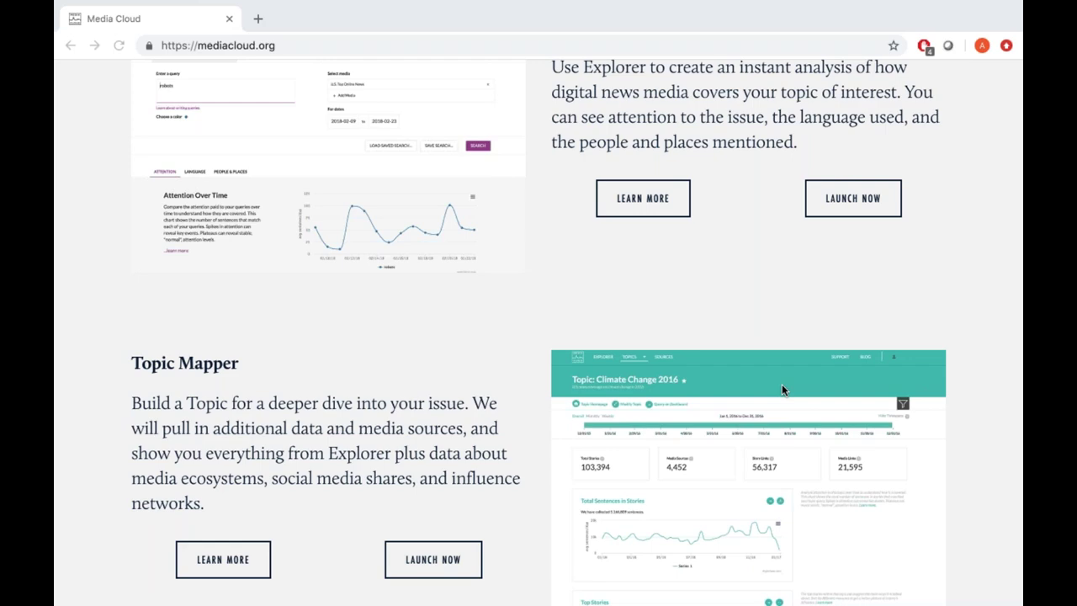
{"action": "scroll", "coordinate": [781, 390], "scroll_direction": "down", "scroll_amount": 3}
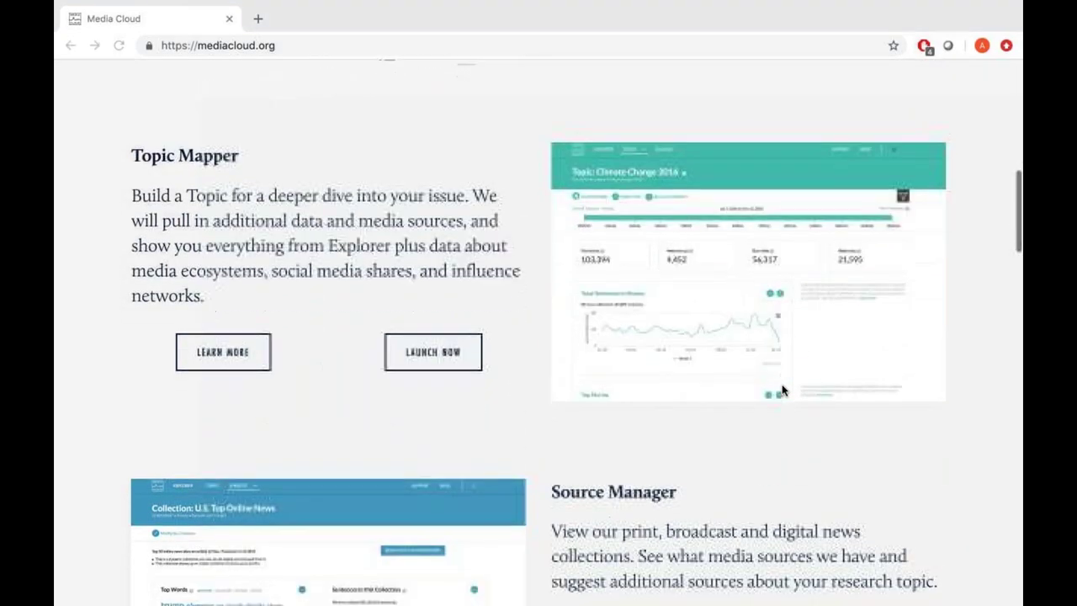
{"action": "scroll", "coordinate": [782, 389], "scroll_direction": "down", "scroll_amount": 3}
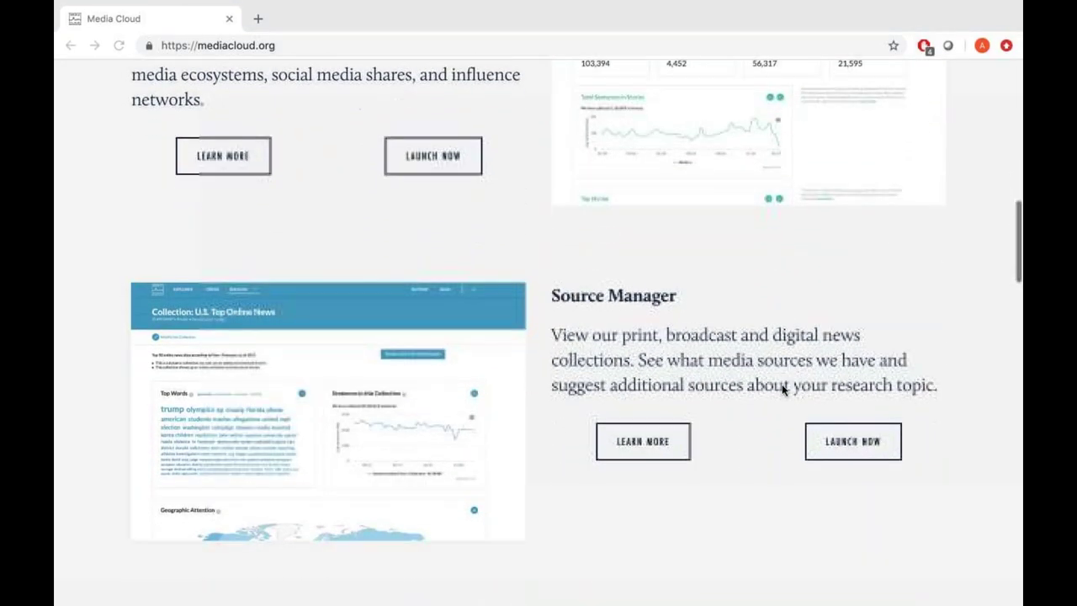
{"action": "scroll", "coordinate": [782, 390], "scroll_direction": "down", "scroll_amount": 1}
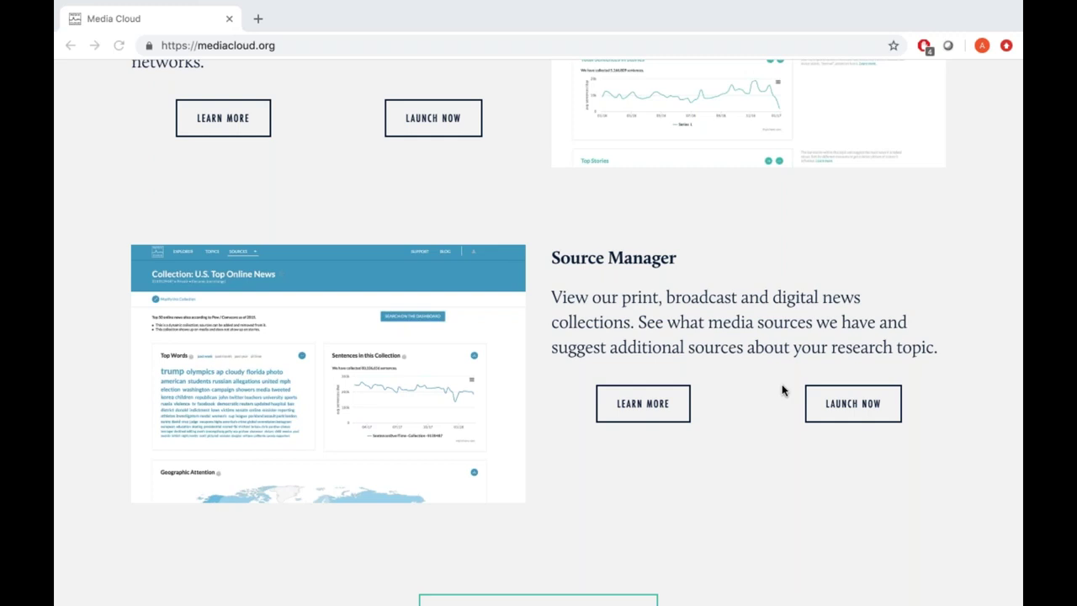
{"action": "scroll", "coordinate": [781, 384], "scroll_direction": "up", "scroll_amount": 3}
{"action": "scroll", "coordinate": [781, 384], "scroll_direction": "up", "scroll_amount": 10}
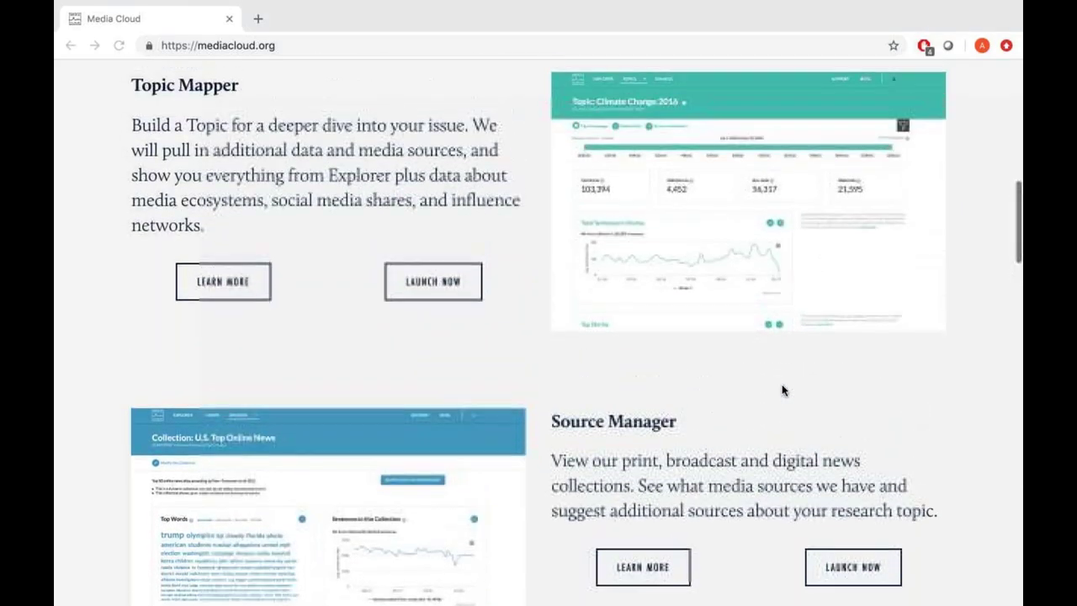
{"action": "scroll", "coordinate": [782, 387], "scroll_direction": "up", "scroll_amount": 11}
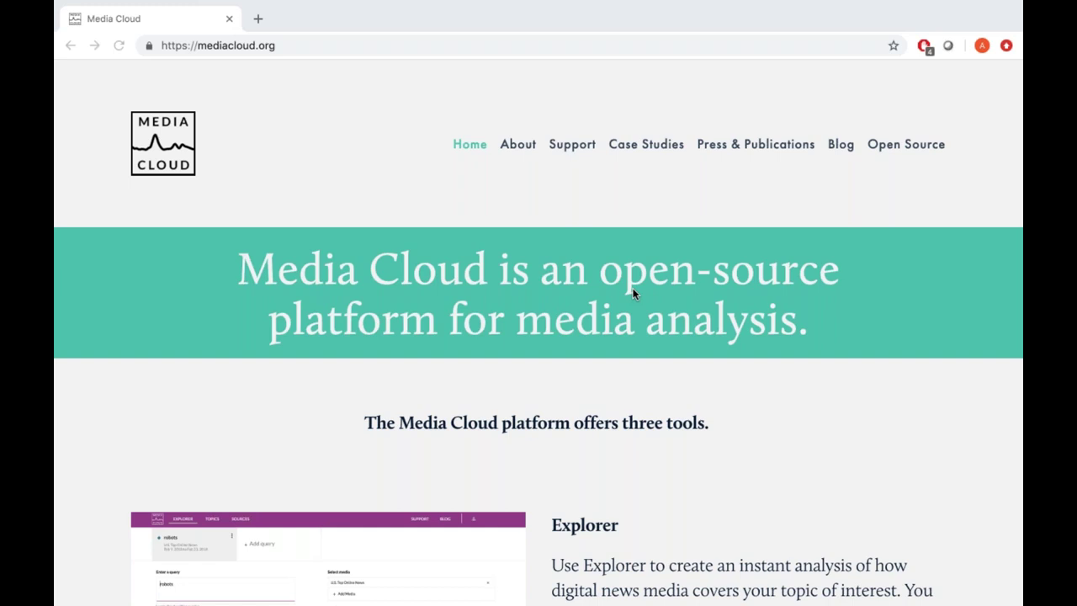
- Launch the Topic Mapper tool from its section on the Media Cloud home page
{"action": "scroll", "coordinate": [632, 290], "scroll_direction": "down", "scroll_amount": 3}
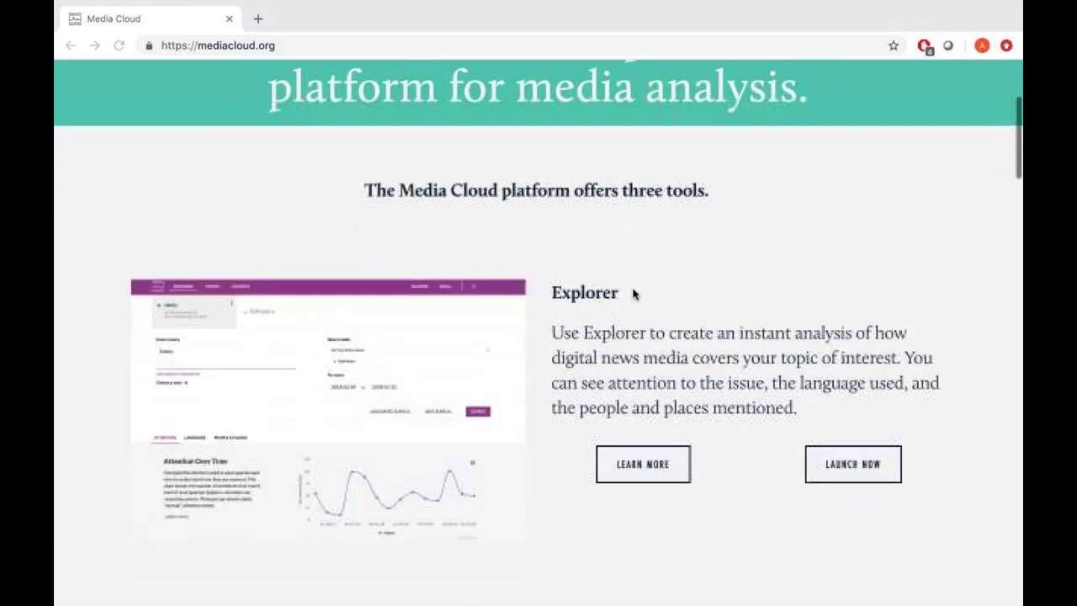
{"action": "scroll", "coordinate": [633, 292], "scroll_direction": "down", "scroll_amount": 4}
{"action": "scroll", "coordinate": [632, 290], "scroll_direction": "down", "scroll_amount": 1}
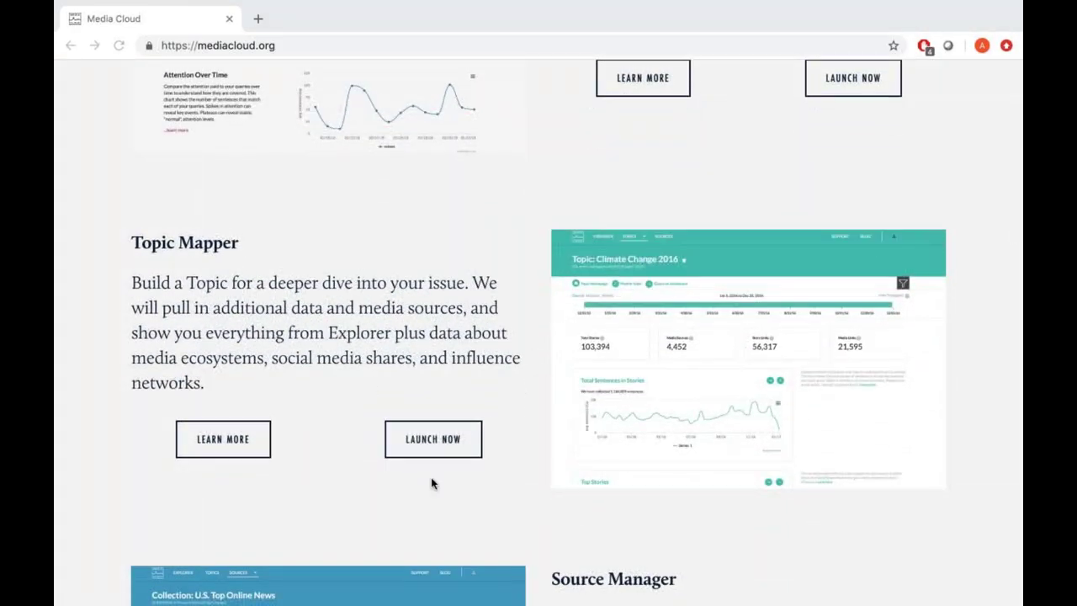
{"action": "left_click", "coordinate": [461, 439]}
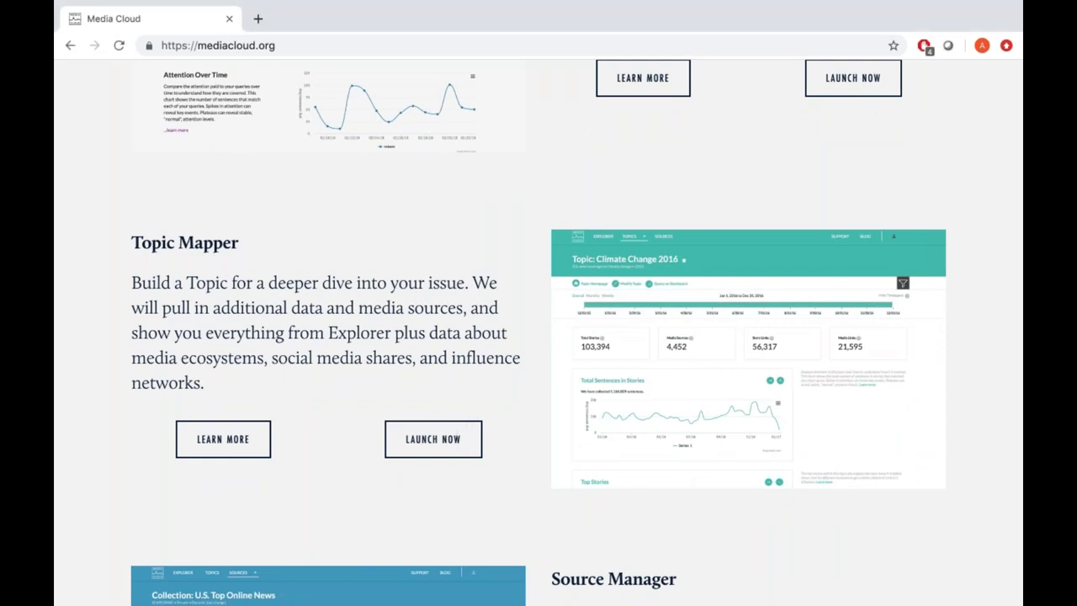
{"action": "left_click", "coordinate": [451, 441]}
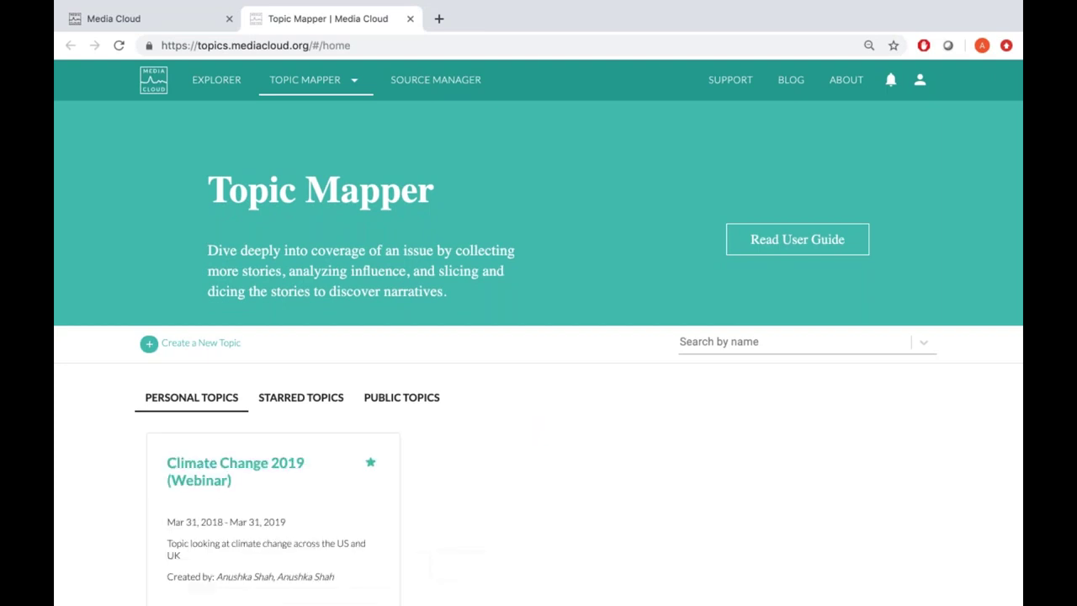
- Examine the personal topics and the search by name on the Topic Mapper home page
{"action": "scroll", "coordinate": [538, 336], "scroll_direction": "down", "scroll_amount": 1}
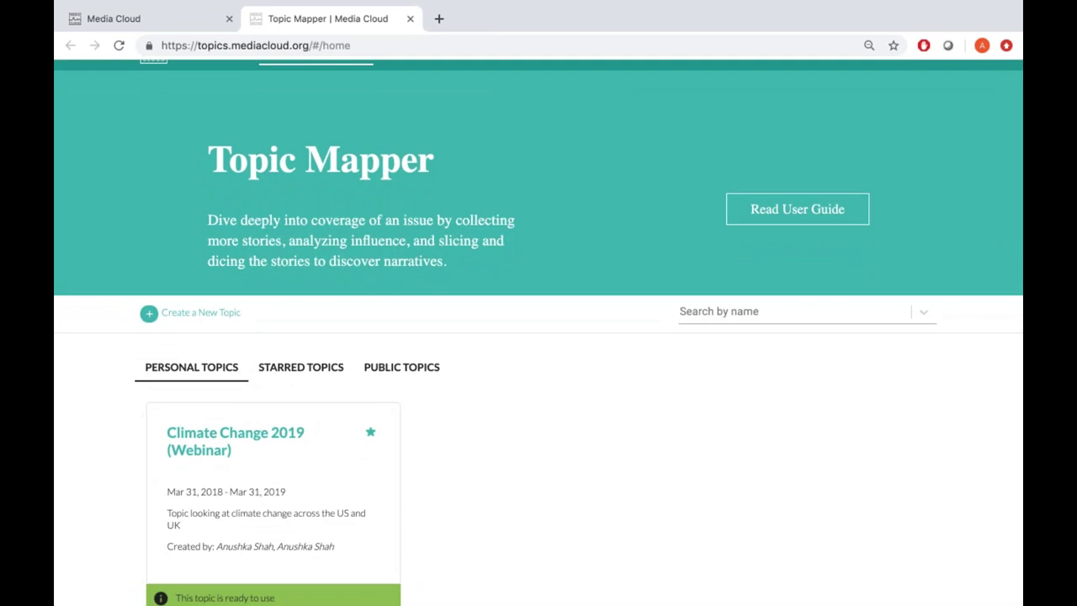
{"action": "scroll", "coordinate": [539, 336], "scroll_direction": "down", "scroll_amount": 2}
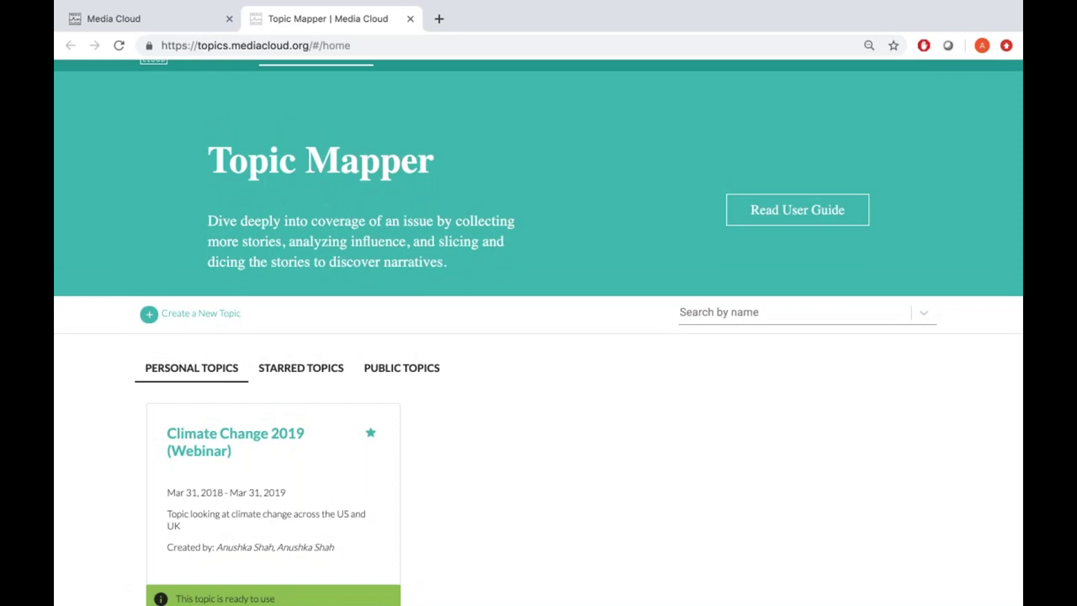
{"action": "scroll", "coordinate": [538, 336], "scroll_direction": "up", "scroll_amount": 1}
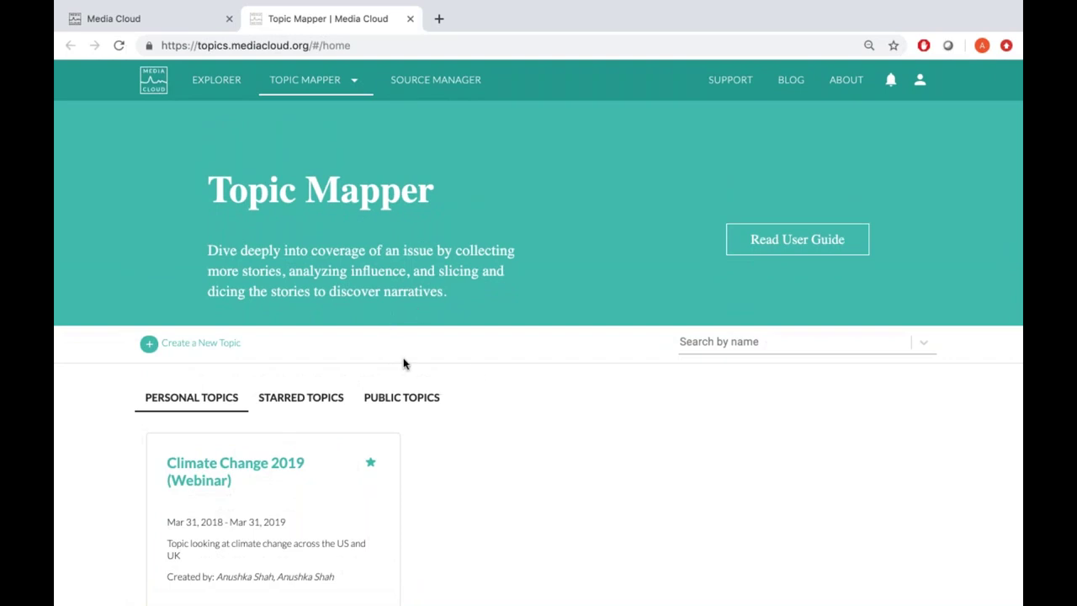
{"action": "scroll", "coordinate": [403, 363], "scroll_direction": "down", "scroll_amount": 1}
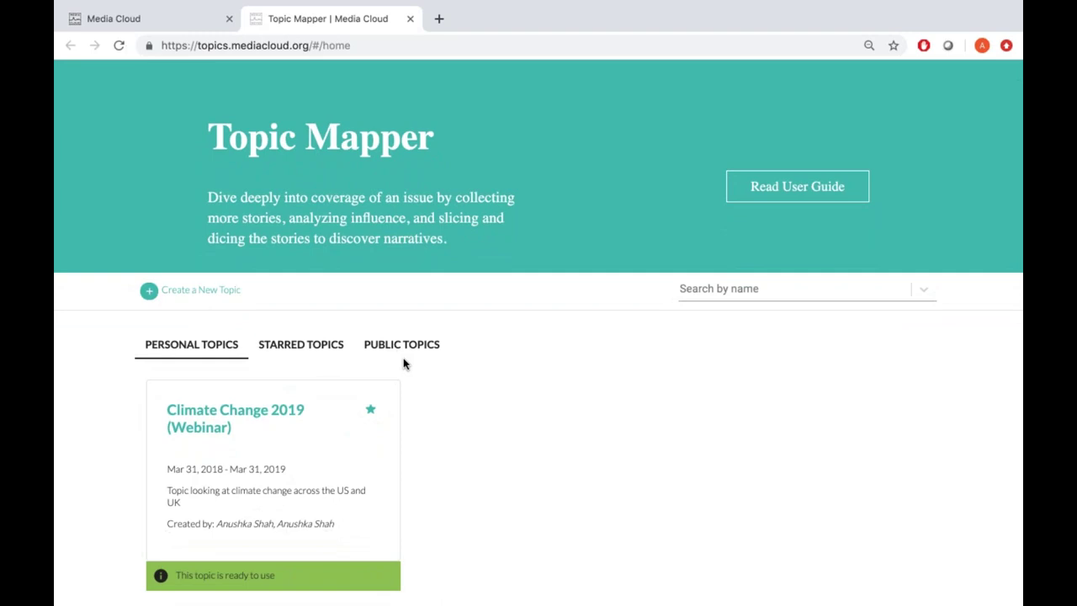
{"action": "scroll", "coordinate": [403, 362], "scroll_direction": "down", "scroll_amount": 1}
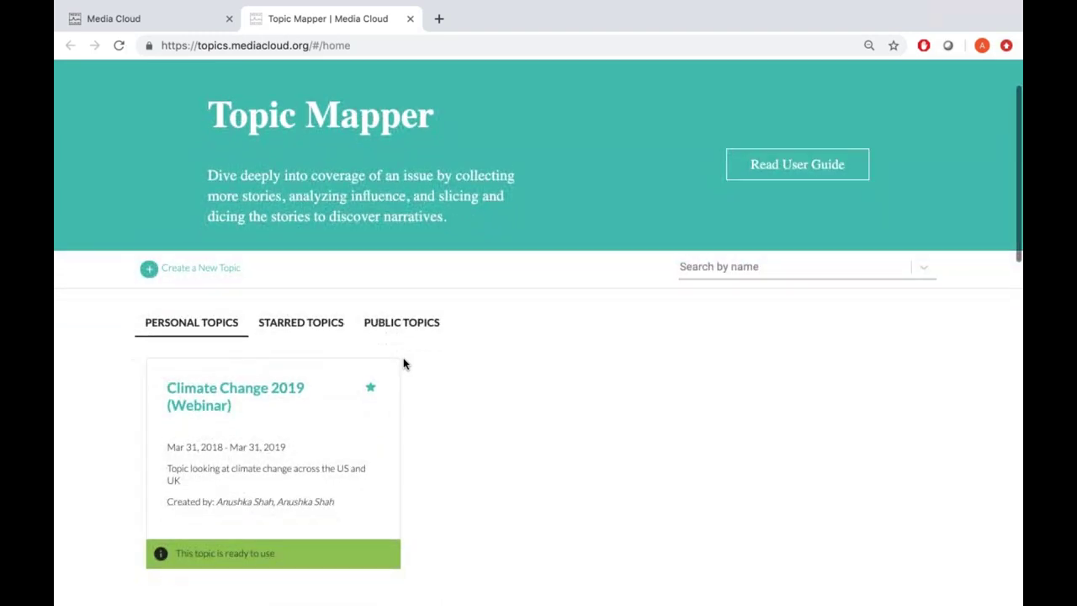
{"action": "left_click", "coordinate": [683, 268]}
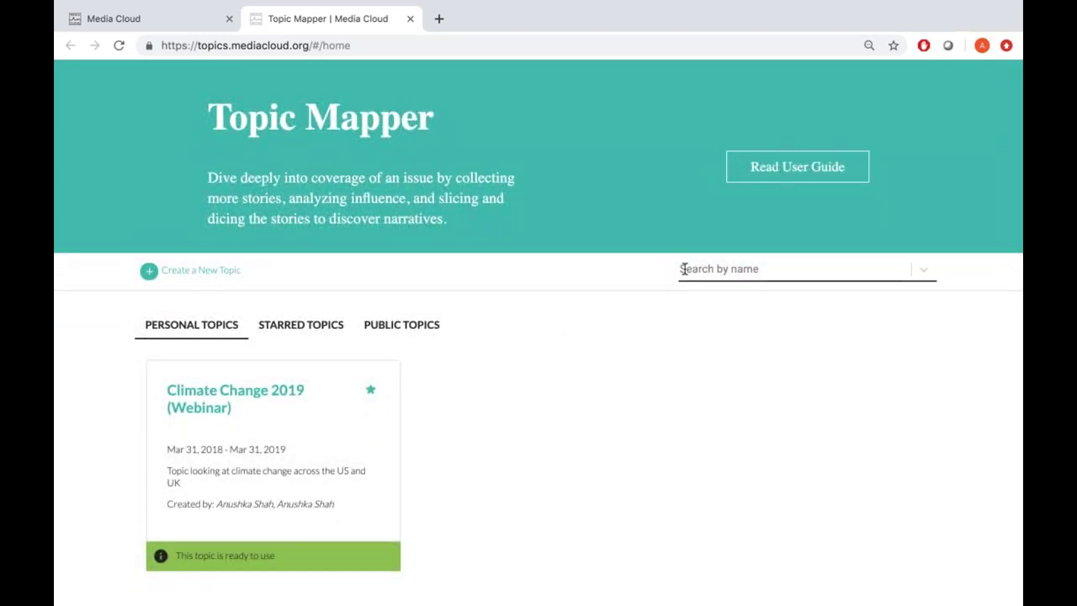
{"action": "left_click", "coordinate": [608, 322]}
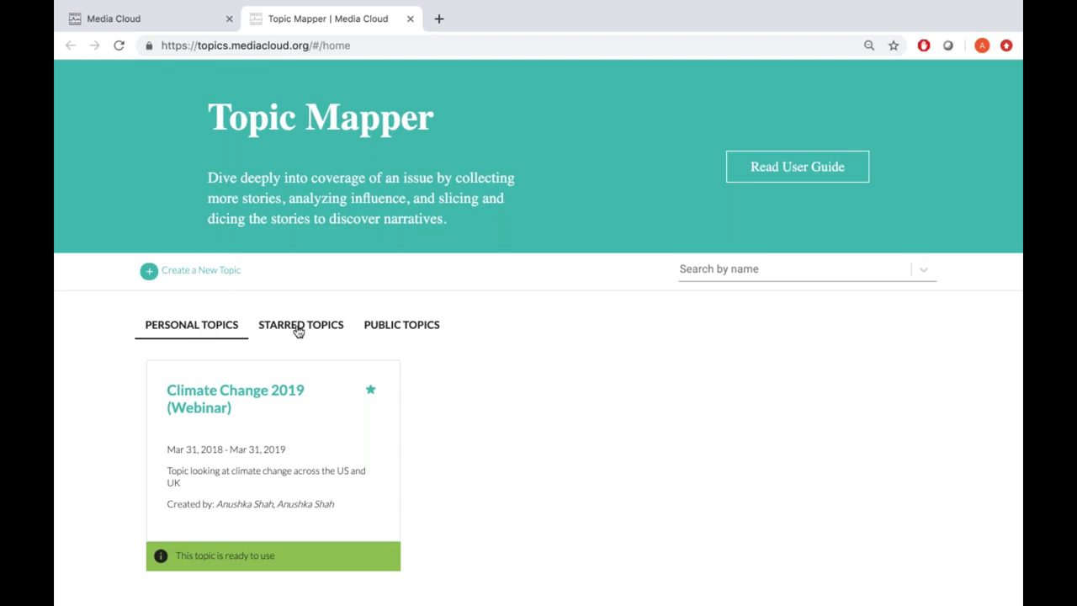
- Show the public topics and browse through their titles, date ranges and descriptions
{"action": "left_click", "coordinate": [376, 335]}
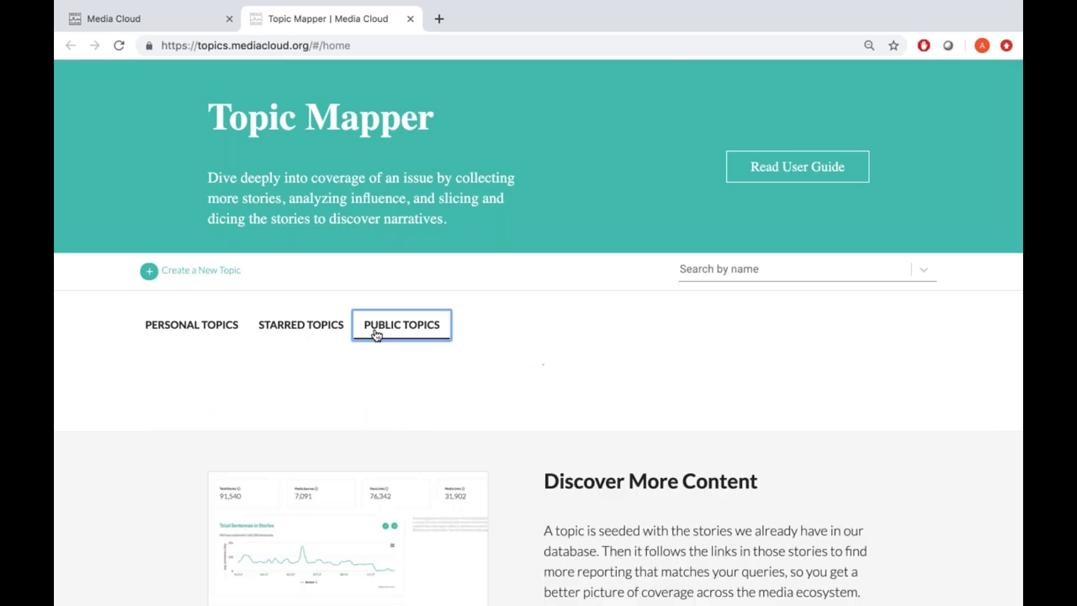
{"action": "scroll", "coordinate": [376, 334], "scroll_direction": "down", "scroll_amount": 1}
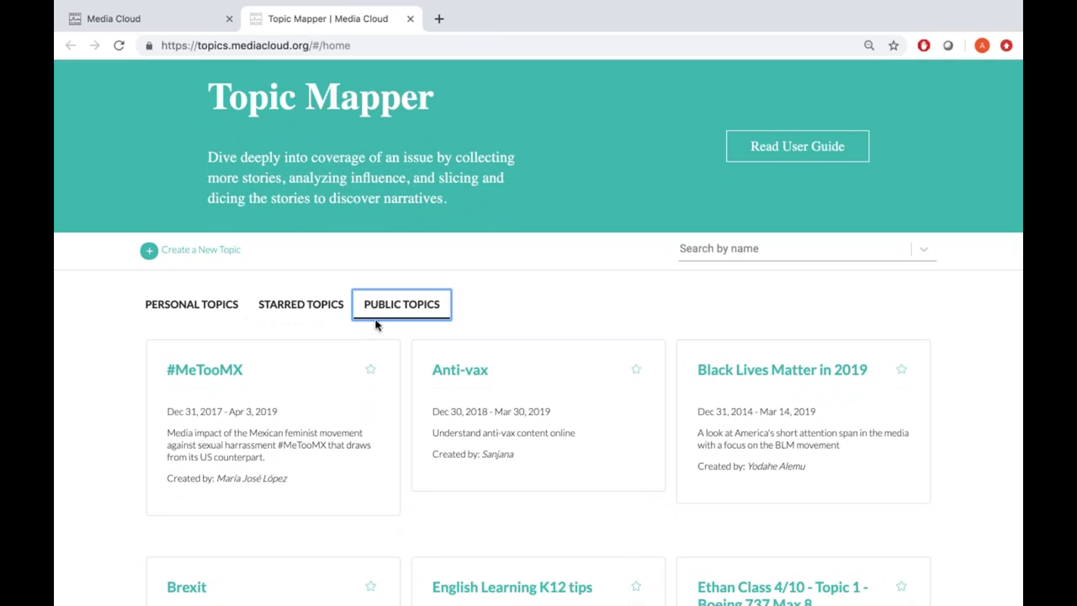
{"action": "scroll", "coordinate": [509, 332], "scroll_direction": "down", "scroll_amount": 3}
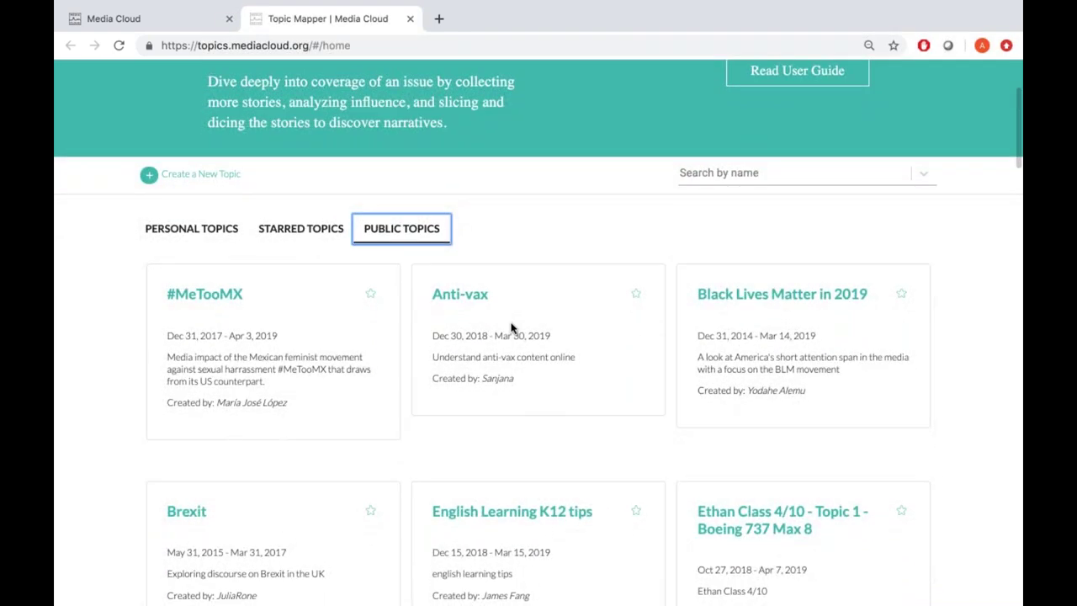
{"action": "scroll", "coordinate": [511, 325], "scroll_direction": "down", "scroll_amount": 3}
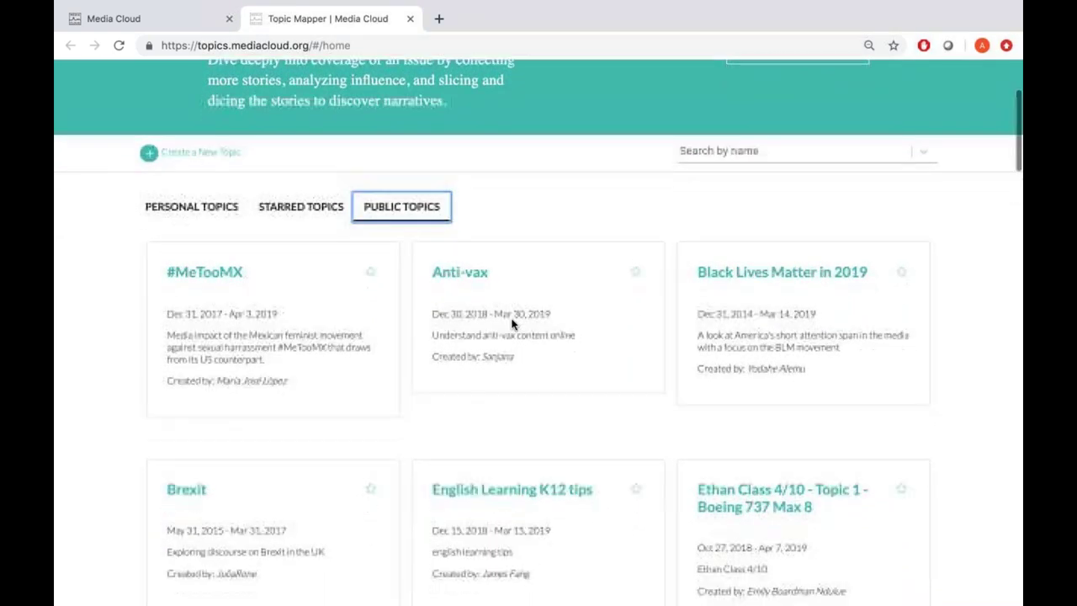
{"action": "scroll", "coordinate": [511, 324], "scroll_direction": "down", "scroll_amount": 3}
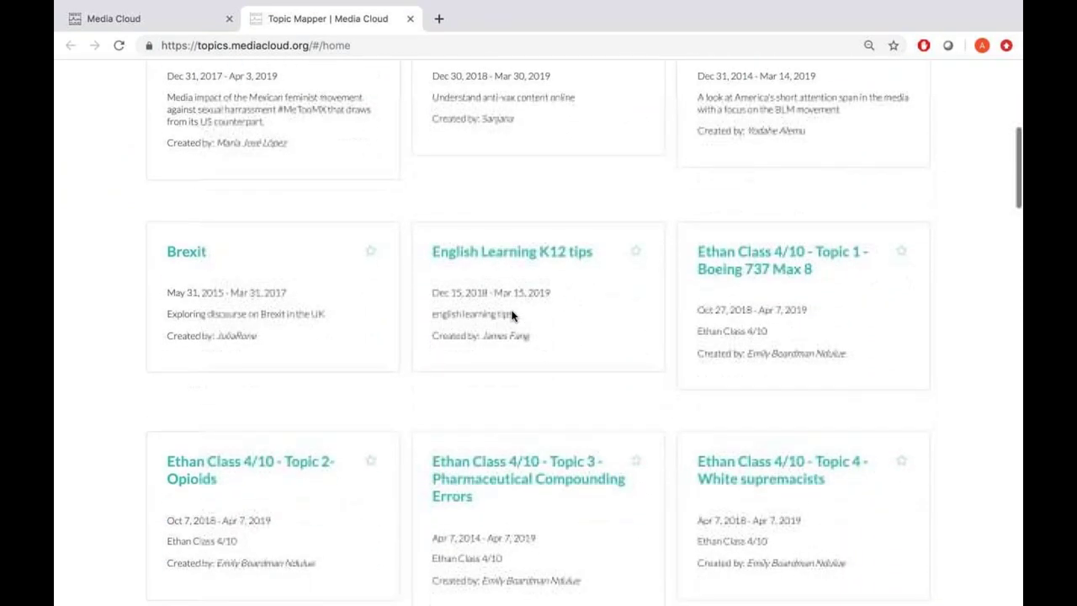
{"action": "scroll", "coordinate": [539, 332], "scroll_direction": "down", "scroll_amount": 3}
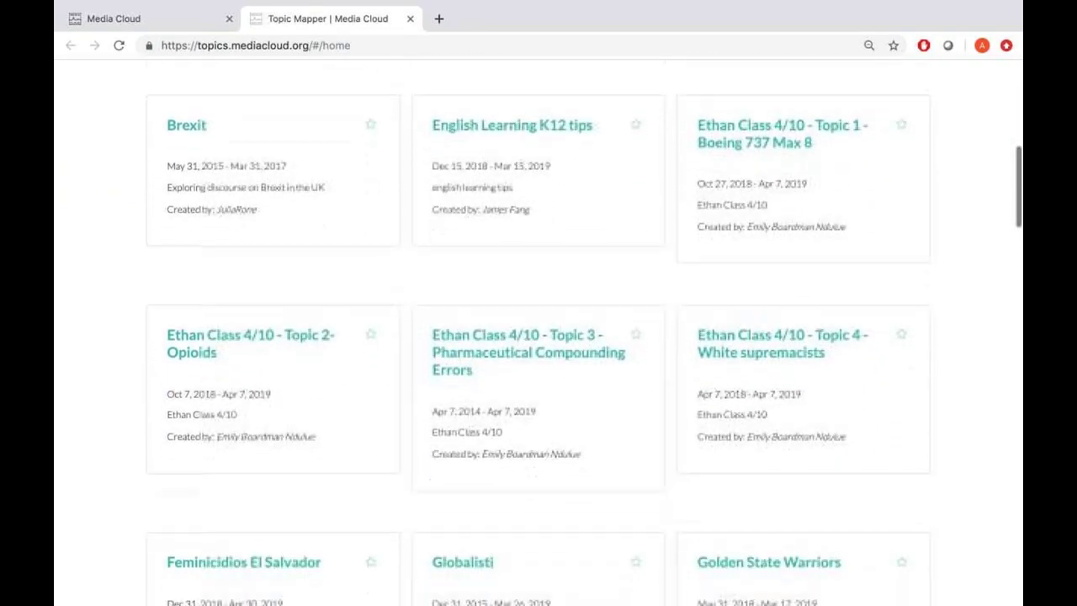
{"action": "scroll", "coordinate": [511, 318], "scroll_direction": "down", "scroll_amount": 3}
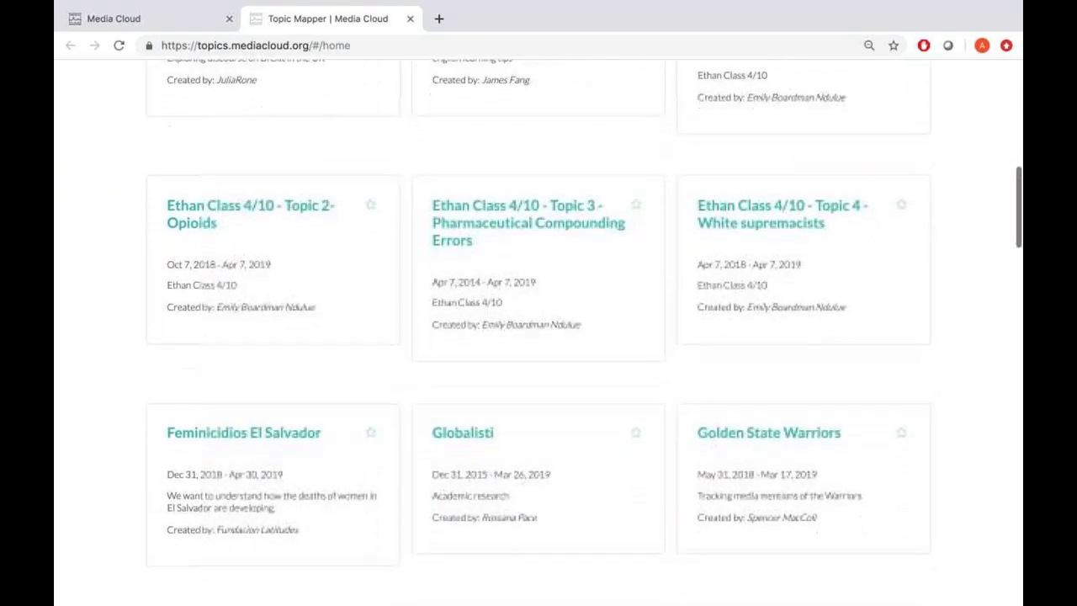
{"action": "scroll", "coordinate": [512, 318], "scroll_direction": "up", "scroll_amount": 2}
{"action": "scroll", "coordinate": [511, 318], "scroll_direction": "up", "scroll_amount": 7}
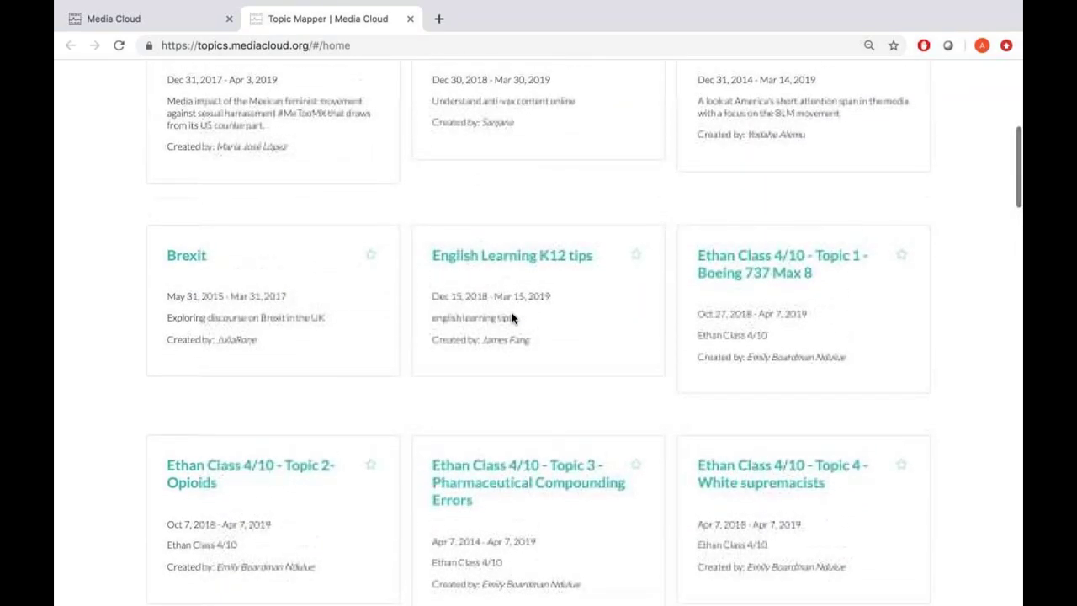
{"action": "scroll", "coordinate": [538, 334], "scroll_direction": "up", "scroll_amount": 7}
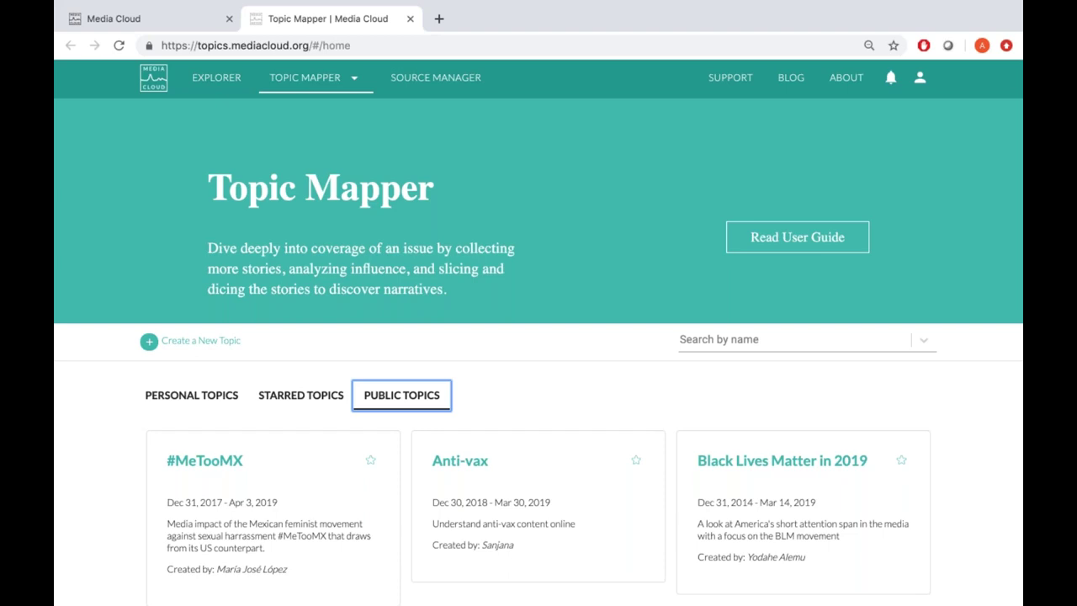
- Start creating a new topic from the Topic Mapper home page
{"action": "scroll", "coordinate": [538, 337], "scroll_direction": "down", "scroll_amount": 2}
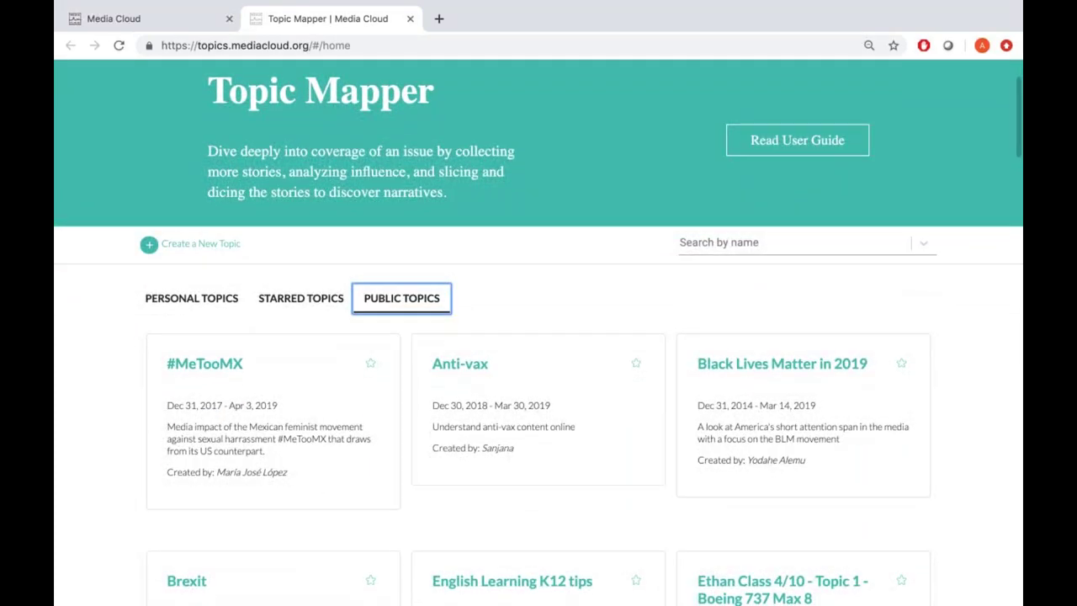
{"action": "scroll", "coordinate": [538, 332], "scroll_direction": "down", "scroll_amount": 1}
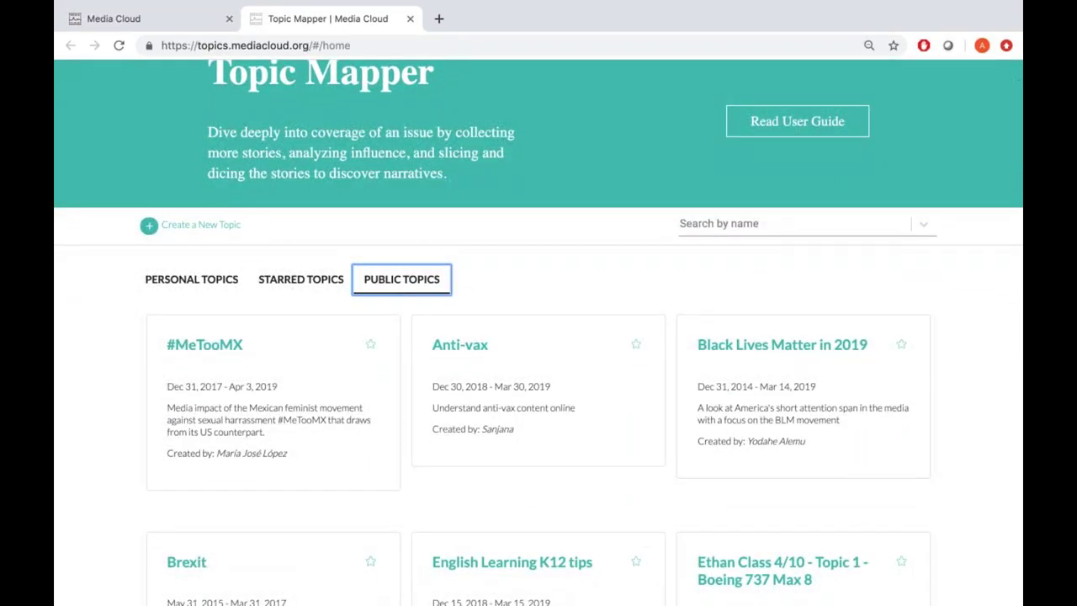
{"action": "scroll", "coordinate": [538, 333], "scroll_direction": "up", "scroll_amount": 1}
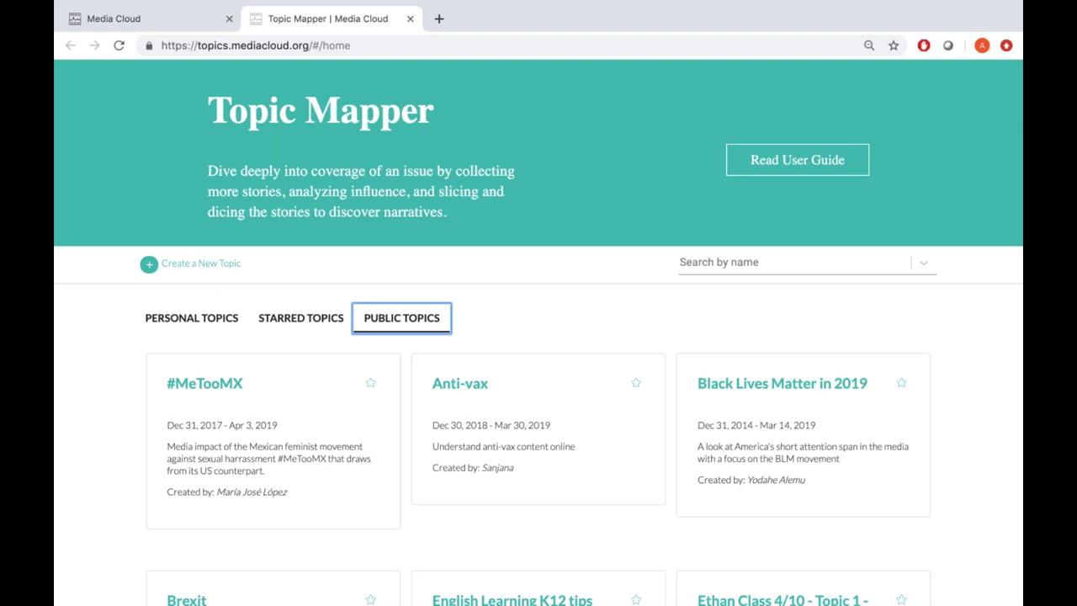
{"action": "left_click", "coordinate": [227, 264]}
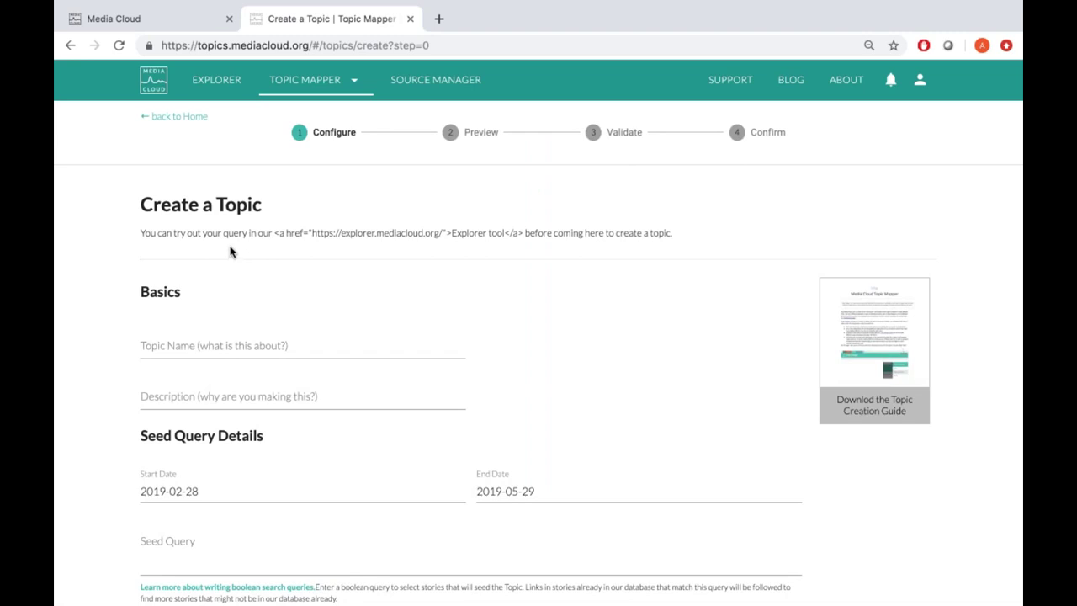
- Name the new topic "Indian General Elections 2019" in its basic details
{"action": "scroll", "coordinate": [231, 252], "scroll_direction": "down", "scroll_amount": 1}
{"action": "scroll", "coordinate": [538, 337], "scroll_direction": "down", "scroll_amount": 2}
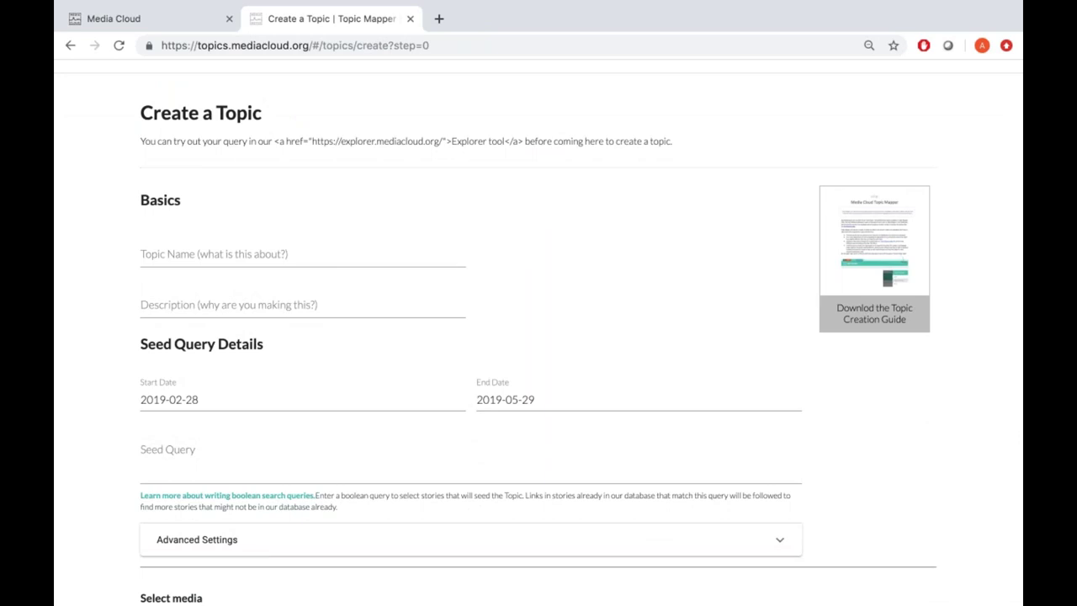
{"action": "scroll", "coordinate": [538, 337], "scroll_direction": "down", "scroll_amount": 1}
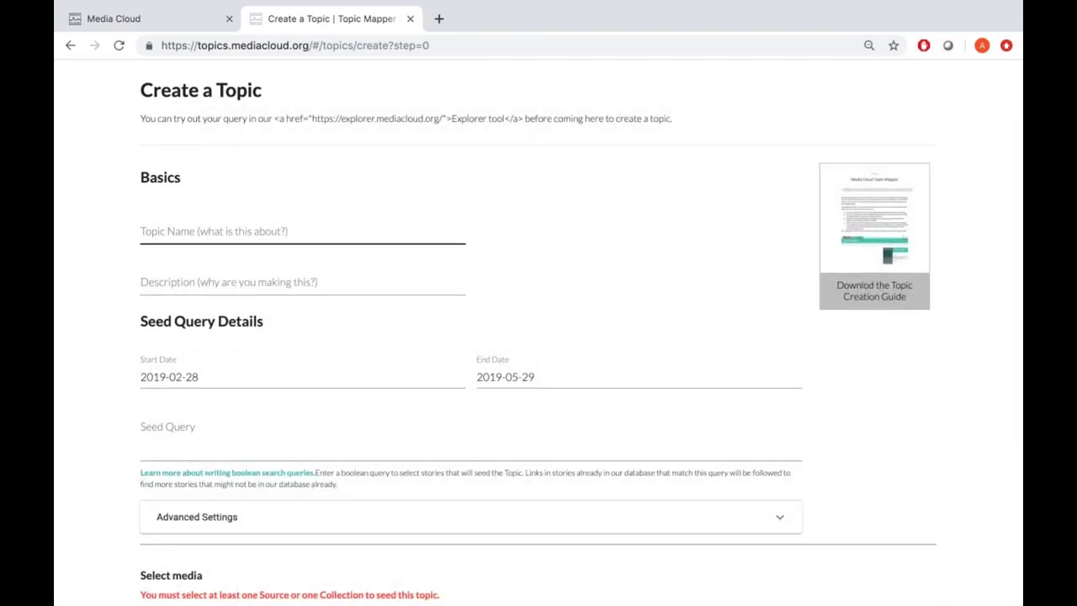
{"action": "scroll", "coordinate": [539, 336], "scroll_direction": "down", "scroll_amount": 1}
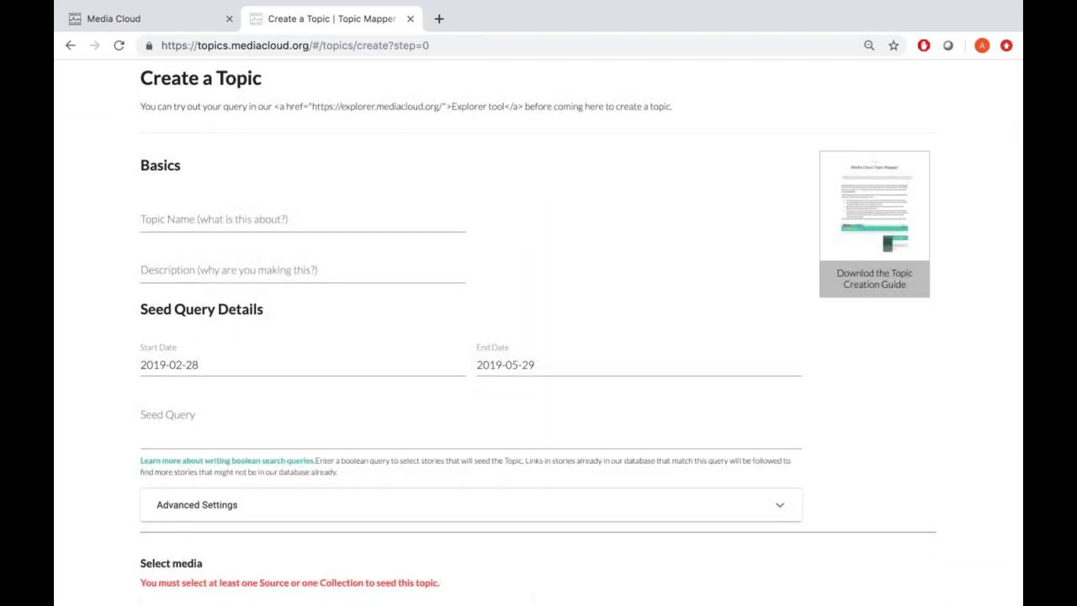
{"action": "scroll", "coordinate": [538, 336], "scroll_direction": "down", "scroll_amount": 1}
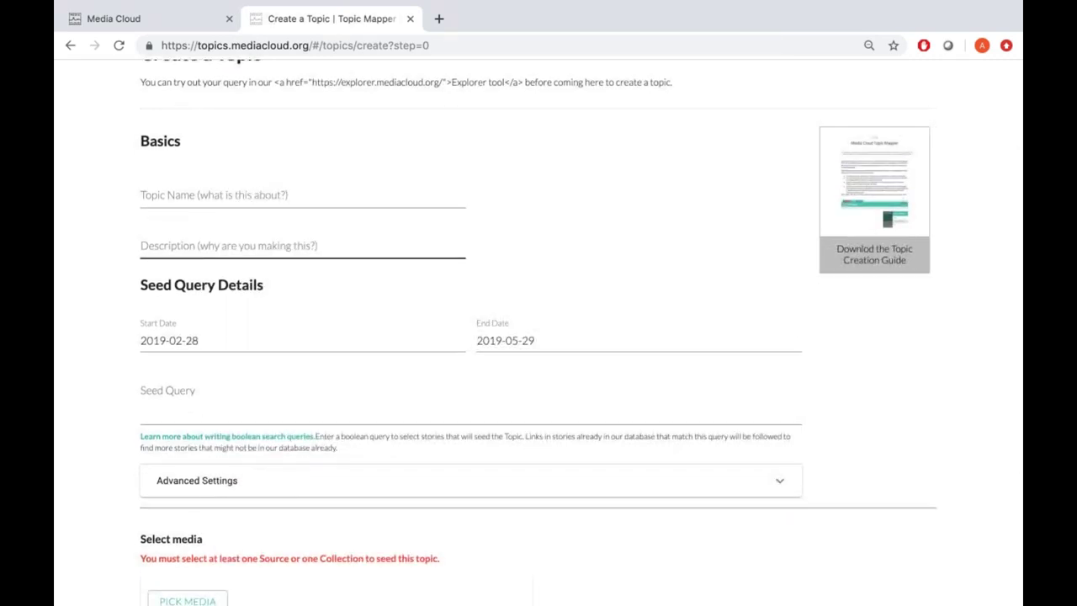
{"action": "scroll", "coordinate": [538, 336], "scroll_direction": "down", "scroll_amount": 1}
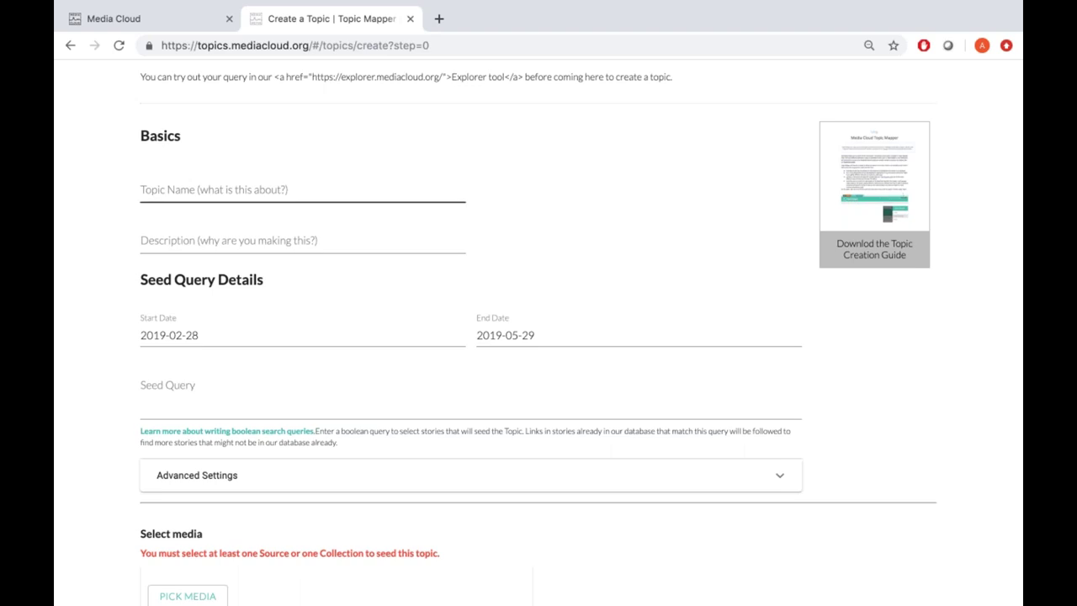
{"action": "left_click", "coordinate": [223, 192]}
{"action": "type", "text": "Indian "}
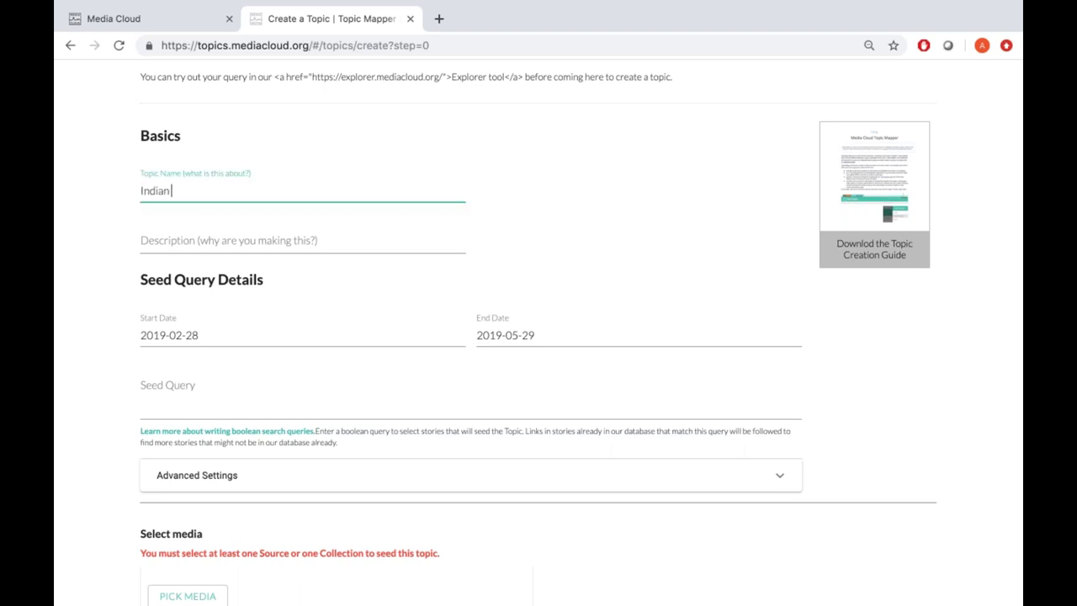
{"action": "type", "text": "General Elections 2019"}
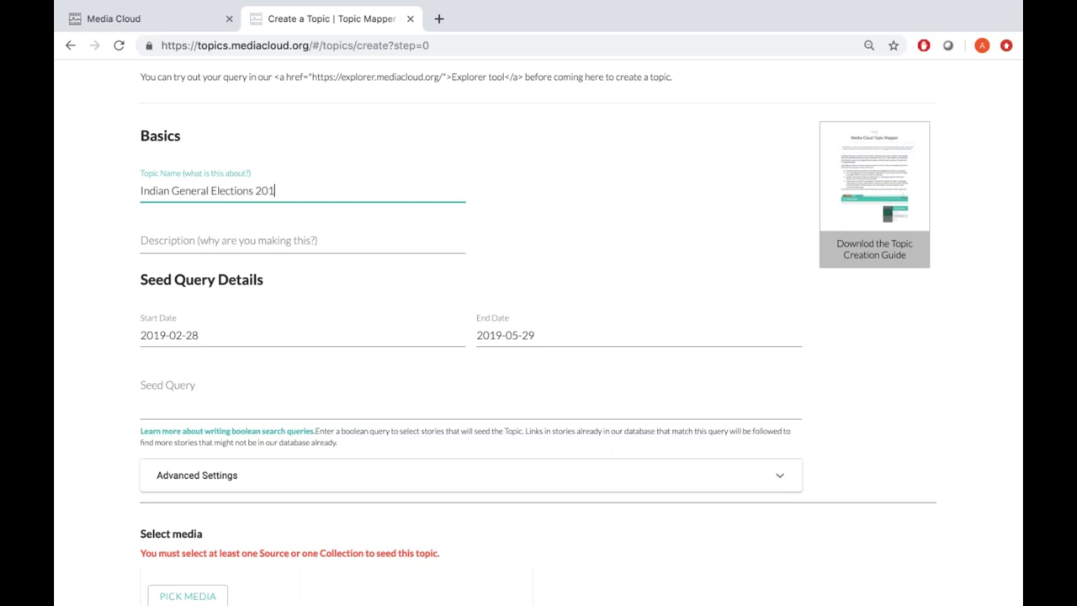
- Enter "Topic about India's general elections" as the topic's description
{"action": "left_click", "coordinate": [204, 243]}
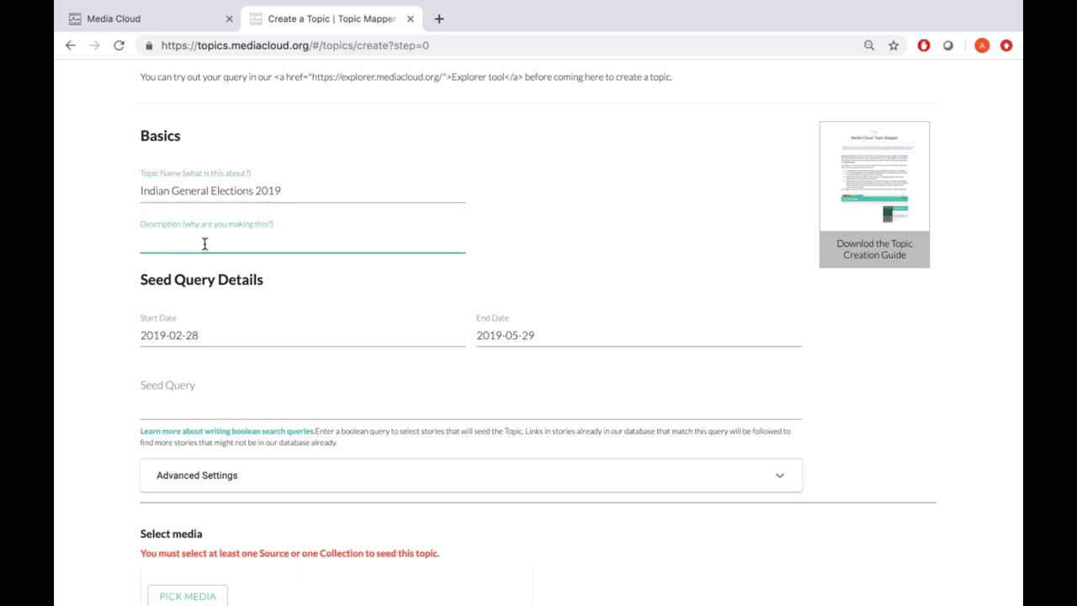
{"action": "type", "text": "S"}
{"action": "key", "text": "BackSpace"}
{"action": "type", "text": "this"}
{"action": "key", "text": "BackSpace"}
{"action": "key", "text": "BackSpace"}
{"action": "key", "text": "BackSpace"}
{"action": "key", "text": "BackSpace"}
{"action": "type", "text": "Topic about India's gee"}
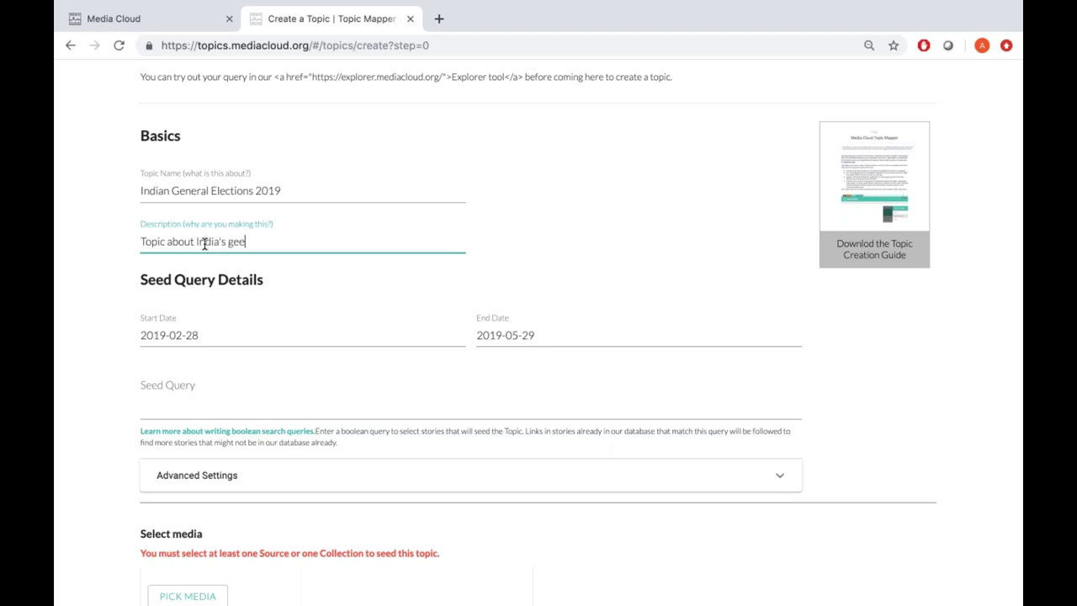
{"action": "key", "text": "BackSpace"}
{"action": "type", "text": "neral elections"}
- Set the start date in the seed query details to 2019-05-23
{"action": "left_click", "coordinate": [192, 339]}
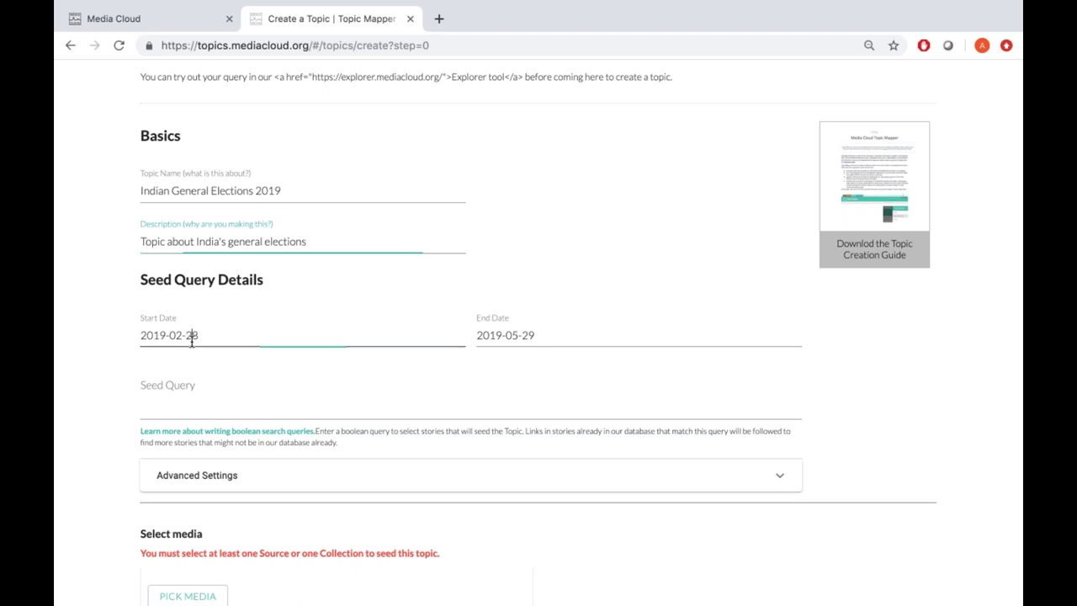
{"action": "scroll", "coordinate": [207, 339], "scroll_direction": "down", "scroll_amount": 1}
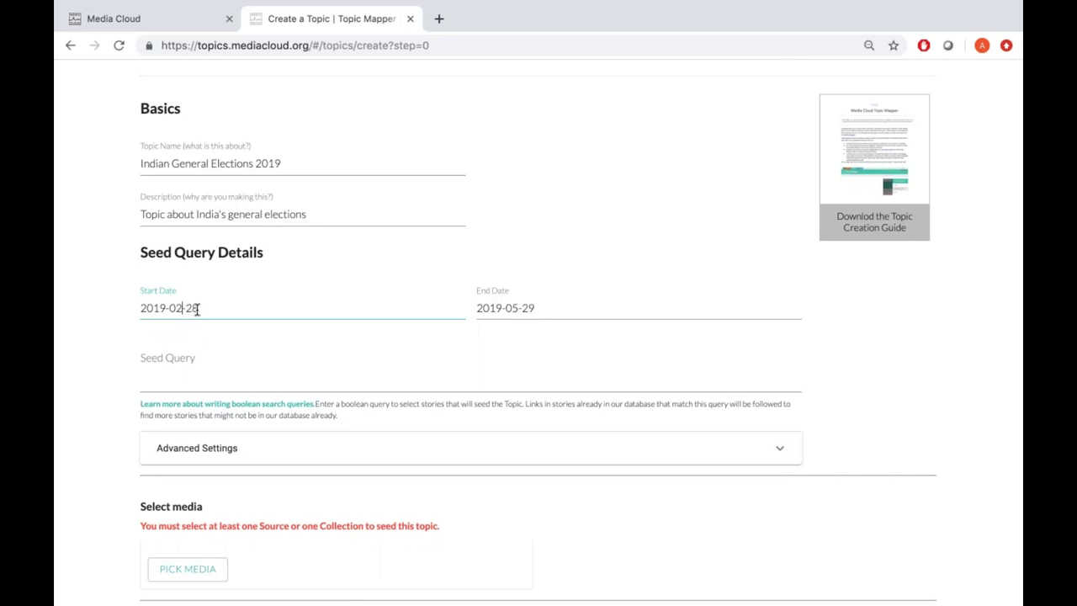
{"action": "key", "text": "BackSpace"}
{"action": "type", "text": "3"}
{"action": "left_click", "coordinate": [181, 309]}
{"action": "key", "text": "BackSpace"}
{"action": "type", "text": "5"}
{"action": "left_click", "coordinate": [547, 310]}
- Enter the boolean expression election OR elections as the topic's seed query
{"action": "scroll", "coordinate": [545, 309], "scroll_direction": "down", "scroll_amount": 1}
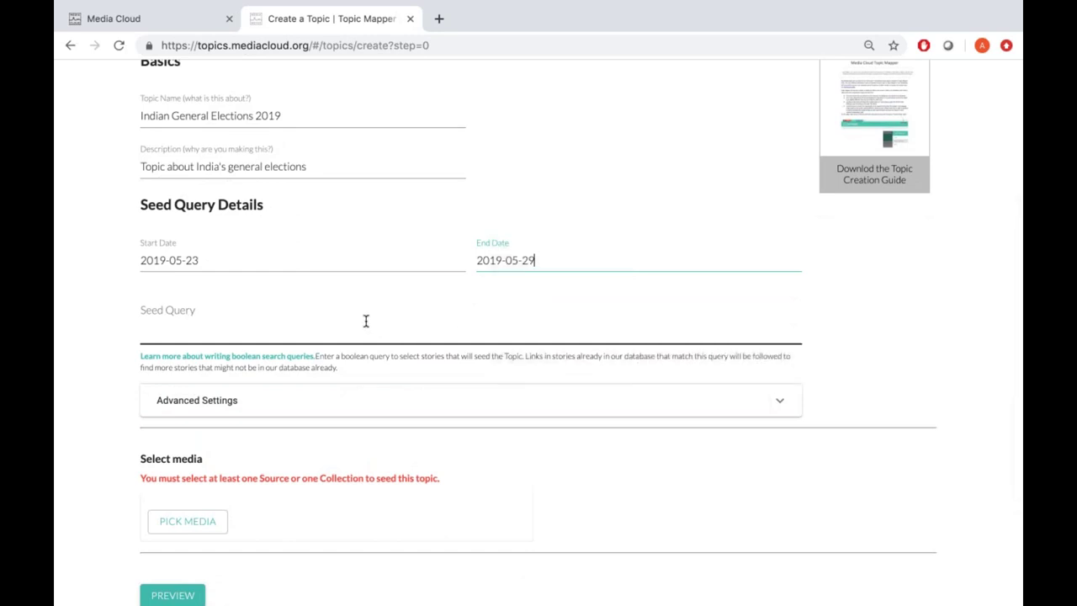
{"action": "scroll", "coordinate": [366, 321], "scroll_direction": "down", "scroll_amount": 1}
{"action": "left_click", "coordinate": [334, 303]}
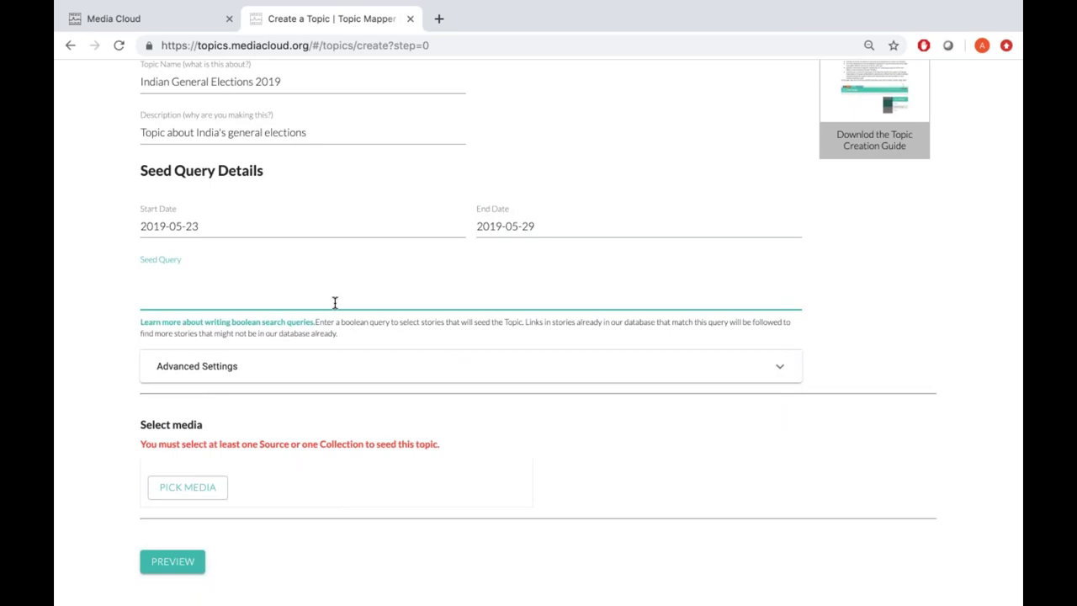
{"action": "type", "text": "election OR elections"}
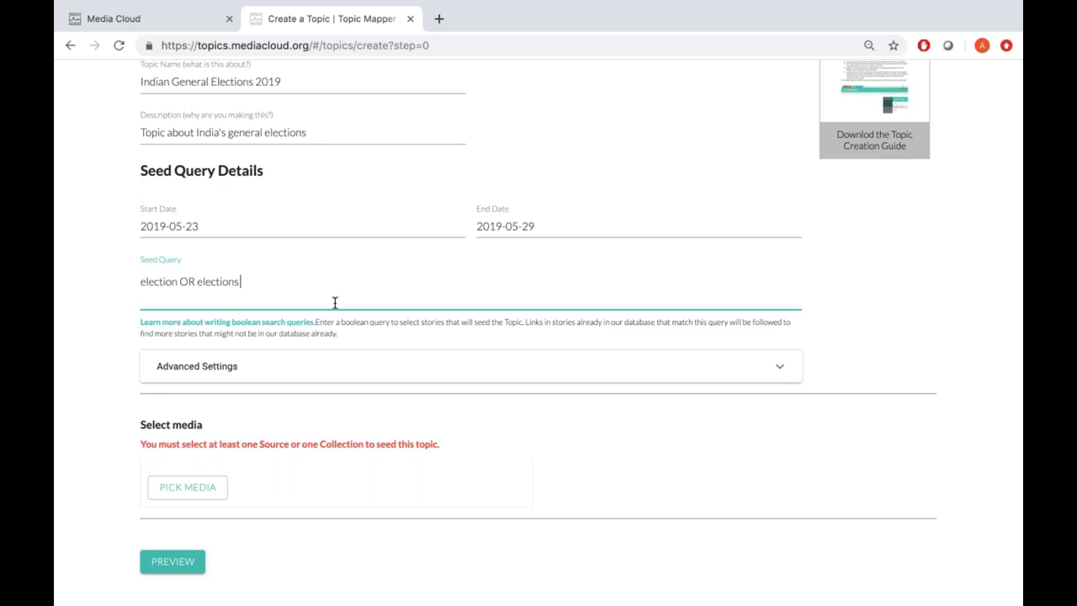
- Change the seed query to election* OR modi OR "rahul gandhi", using a wildcard for the election terms
{"action": "key", "text": "BackSpace"}
{"action": "key", "text": "BackSpace"}
{"action": "key", "text": "BackSpace"}
{"action": "key", "text": "BackSpace"}
{"action": "key", "text": "BackSpace"}
{"action": "key", "text": "BackSpace"}
{"action": "key", "text": "BackSpace"}
{"action": "key", "text": "BackSpace"}
{"action": "key", "text": "BackSpace"}
{"action": "key", "text": "BackSpace"}
{"action": "key", "text": "BackSpace"}
{"action": "key", "text": "BackSpace"}
{"action": "key", "text": "BackSpace"}
{"action": "type", "text": "*"}
{"action": "type", "text": "OR modi"}
{"action": "type", "text": "OR \"rahul ga"}
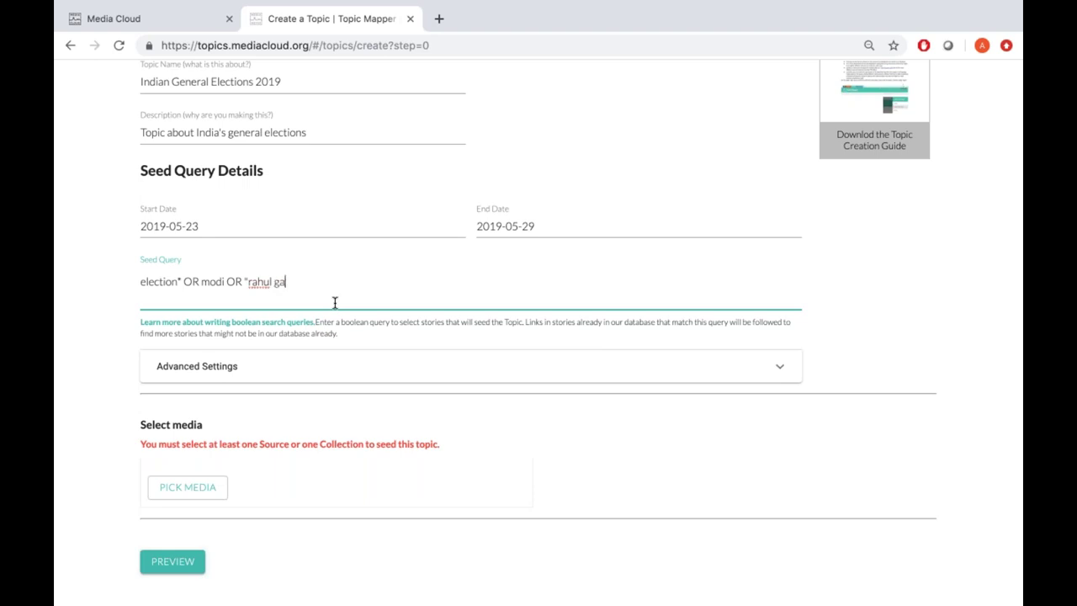
{"action": "type", "text": "ndhi\""}
- Expand the topic's advanced settings and examine the setting for the number of spidering rounds
{"action": "scroll", "coordinate": [335, 303], "scroll_direction": "down", "scroll_amount": 1}
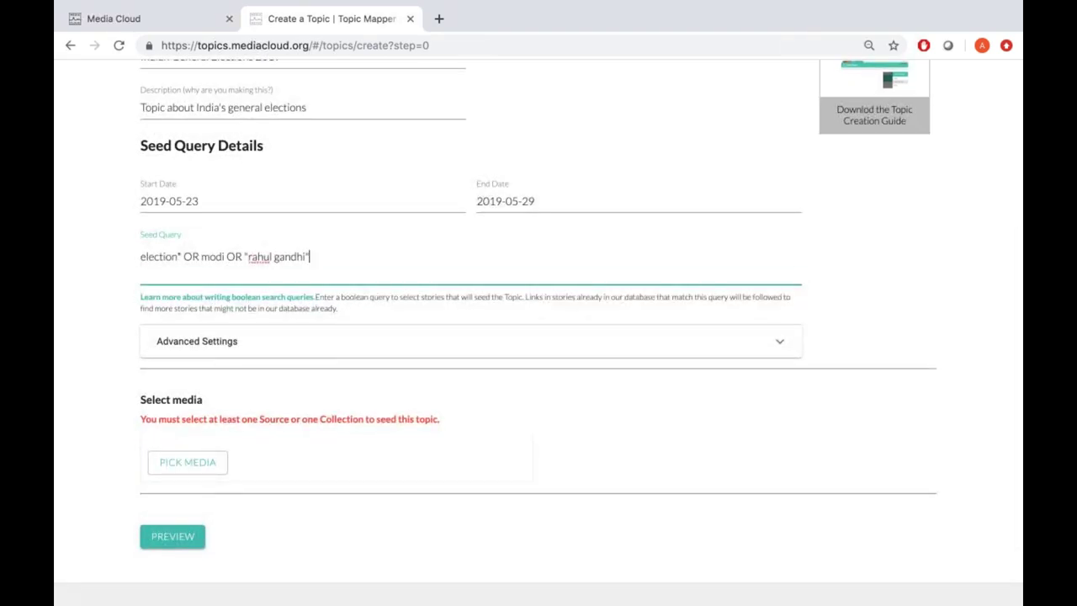
{"action": "scroll", "coordinate": [284, 309], "scroll_direction": "down", "scroll_amount": 2}
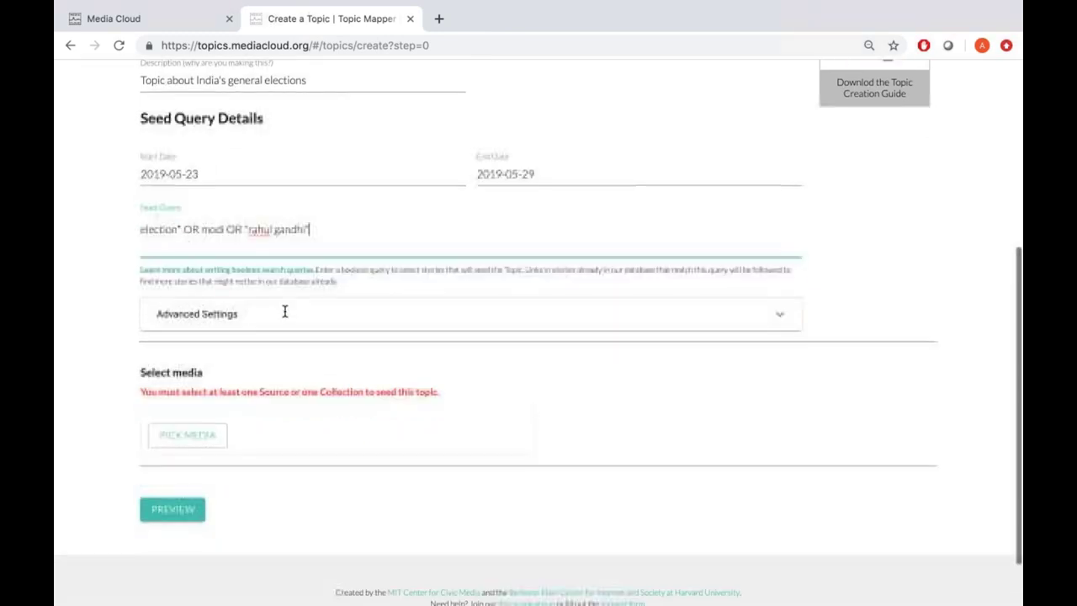
{"action": "scroll", "coordinate": [281, 331], "scroll_direction": "down", "scroll_amount": 1}
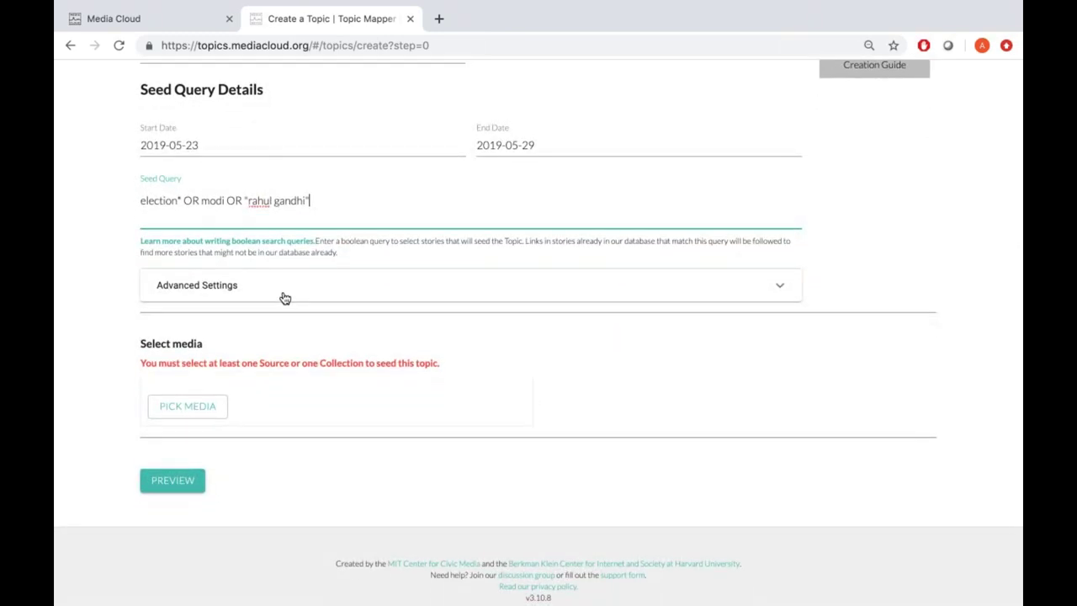
{"action": "left_click", "coordinate": [285, 290]}
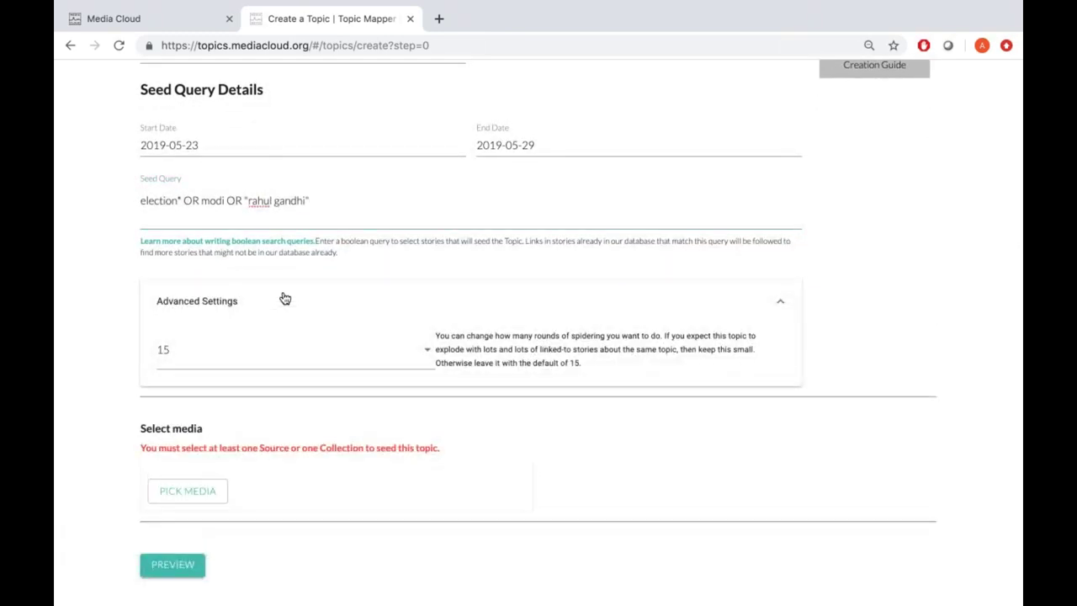
{"action": "left_click", "coordinate": [272, 364]}
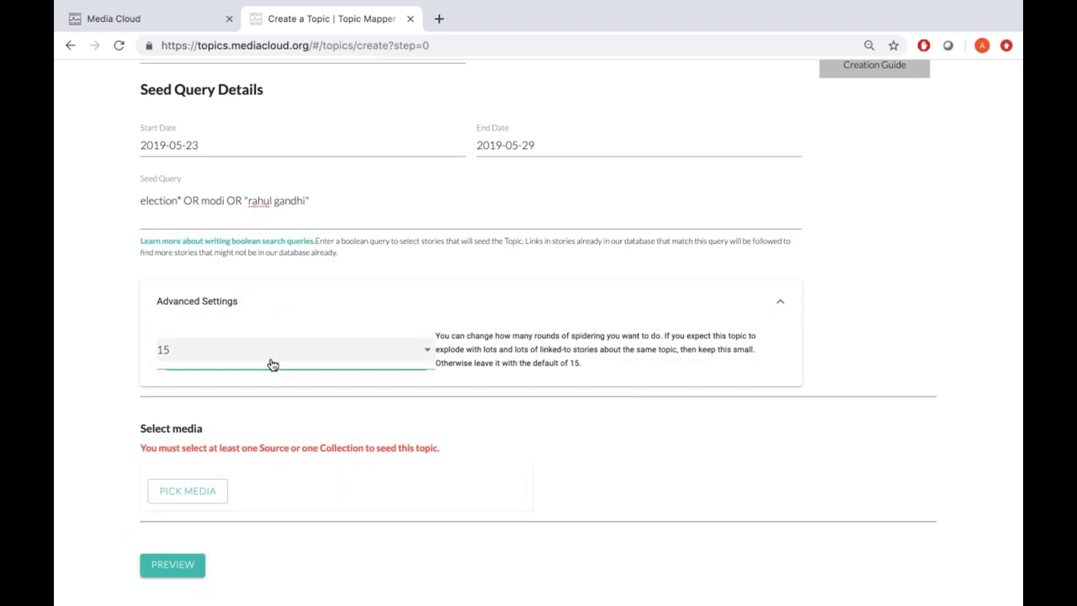
{"action": "left_click", "coordinate": [477, 281]}
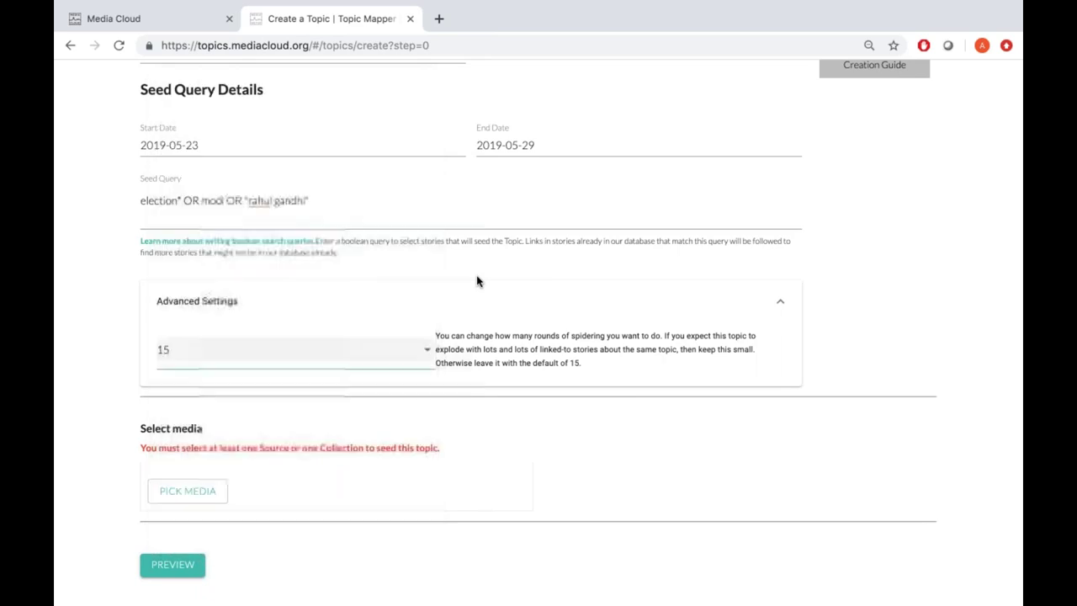
- Start picking media for the topic and show the featured collections
{"action": "scroll", "coordinate": [476, 281], "scroll_direction": "down", "scroll_amount": 1}
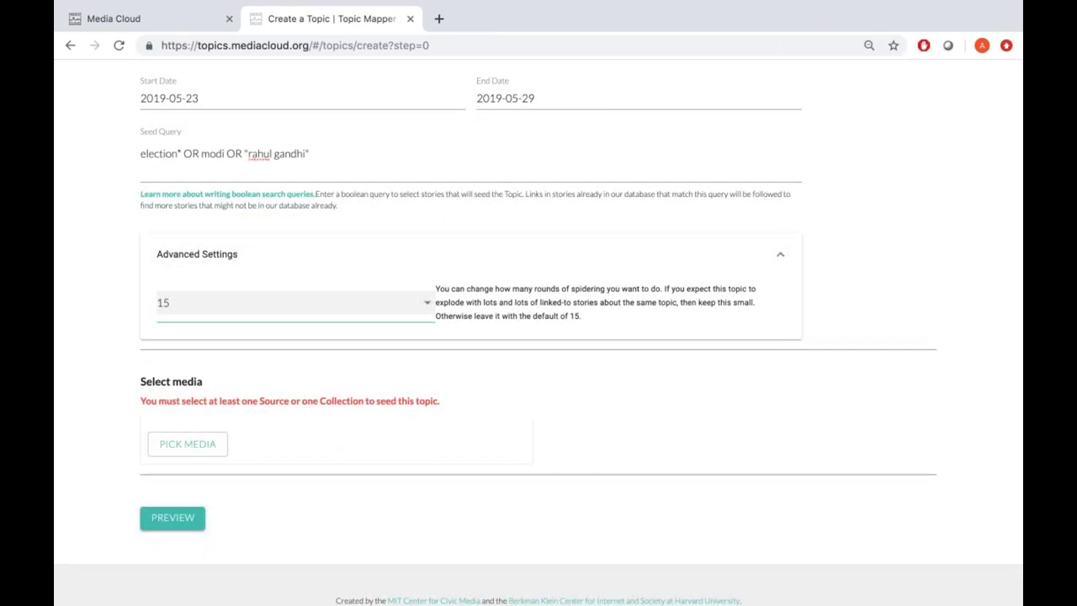
{"action": "scroll", "coordinate": [363, 375], "scroll_direction": "down", "scroll_amount": 1}
{"action": "scroll", "coordinate": [362, 375], "scroll_direction": "down", "scroll_amount": 1}
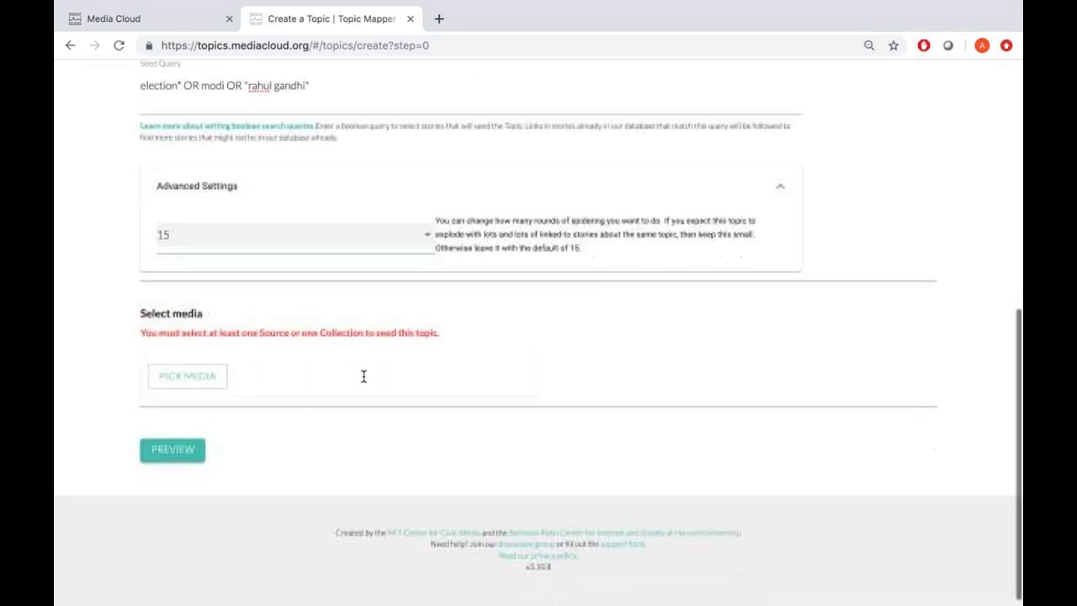
{"action": "left_click", "coordinate": [215, 384]}
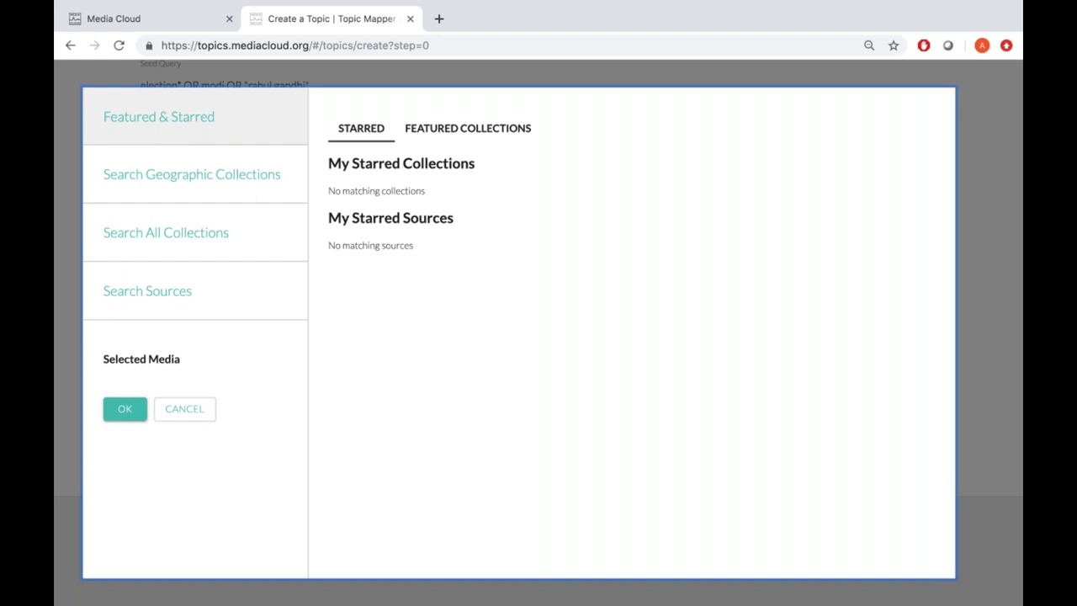
{"action": "left_click", "coordinate": [500, 143]}
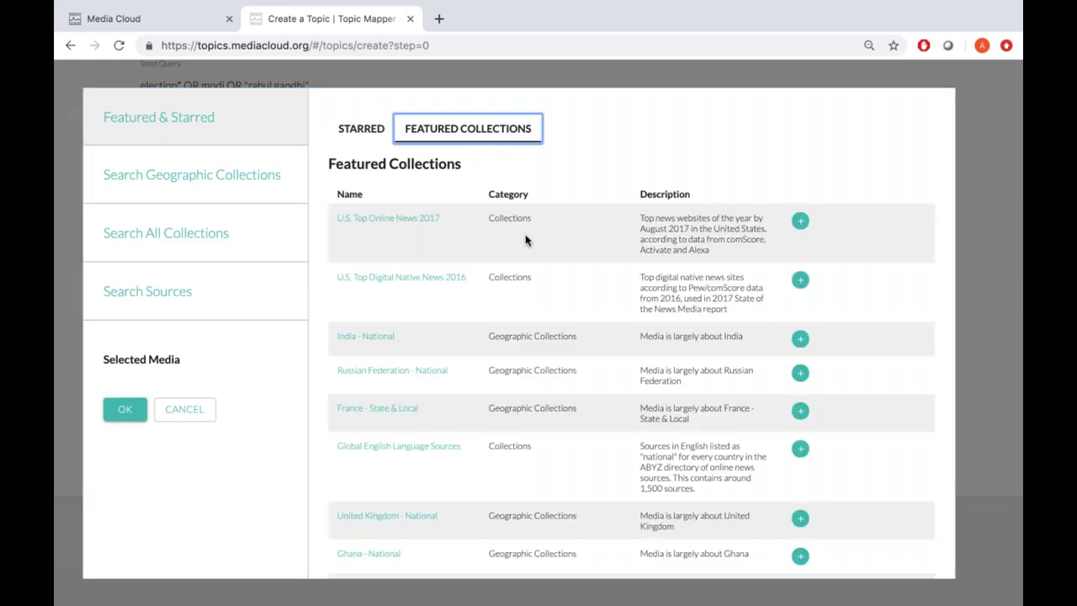
- Examine the names, categories and descriptions of the featured collections to find suitable media for the topic
{"action": "scroll", "coordinate": [526, 240], "scroll_direction": "down", "scroll_amount": 3}
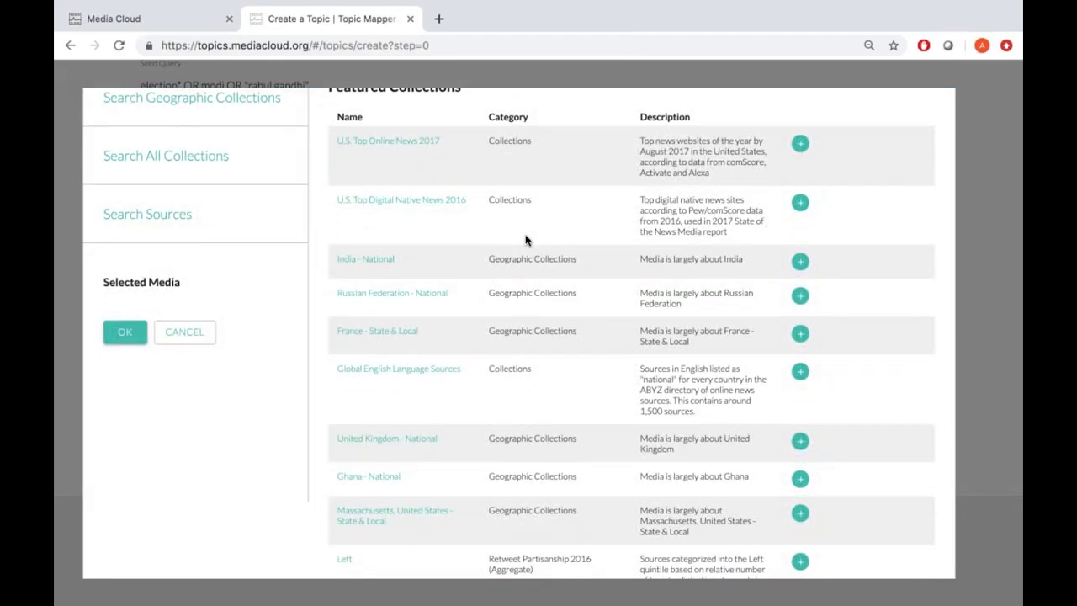
{"action": "scroll", "coordinate": [525, 240], "scroll_direction": "down", "scroll_amount": 6}
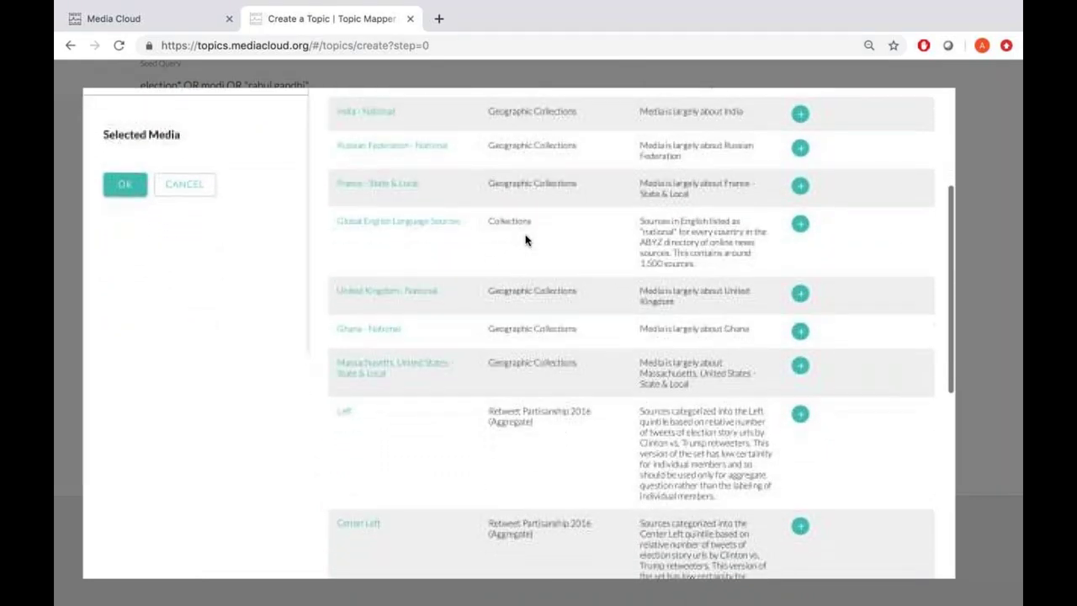
{"action": "scroll", "coordinate": [525, 241], "scroll_direction": "down", "scroll_amount": 4}
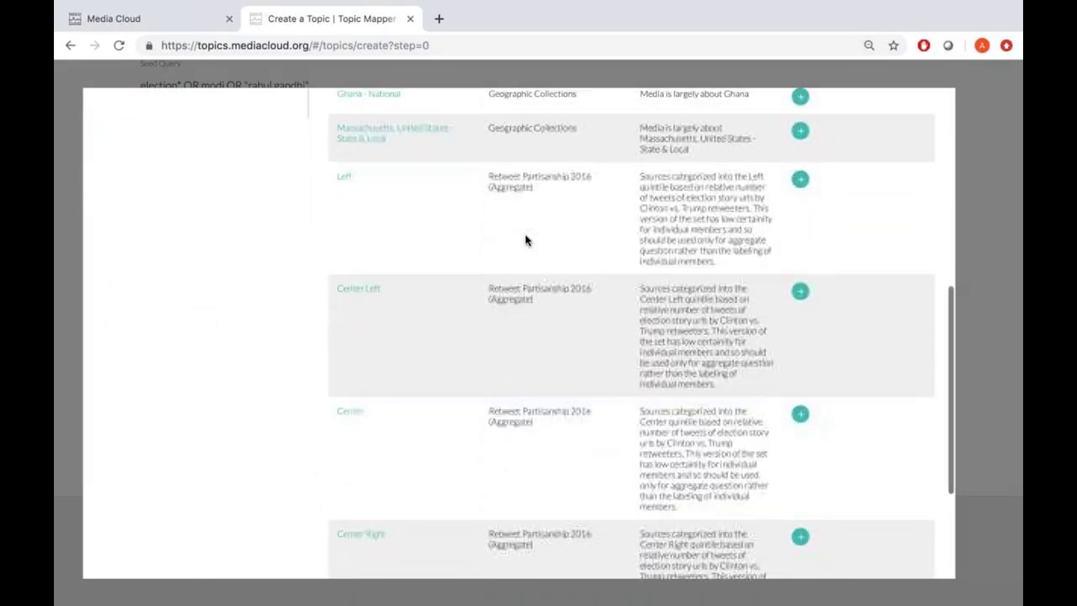
{"action": "scroll", "coordinate": [525, 241], "scroll_direction": "down", "scroll_amount": 3}
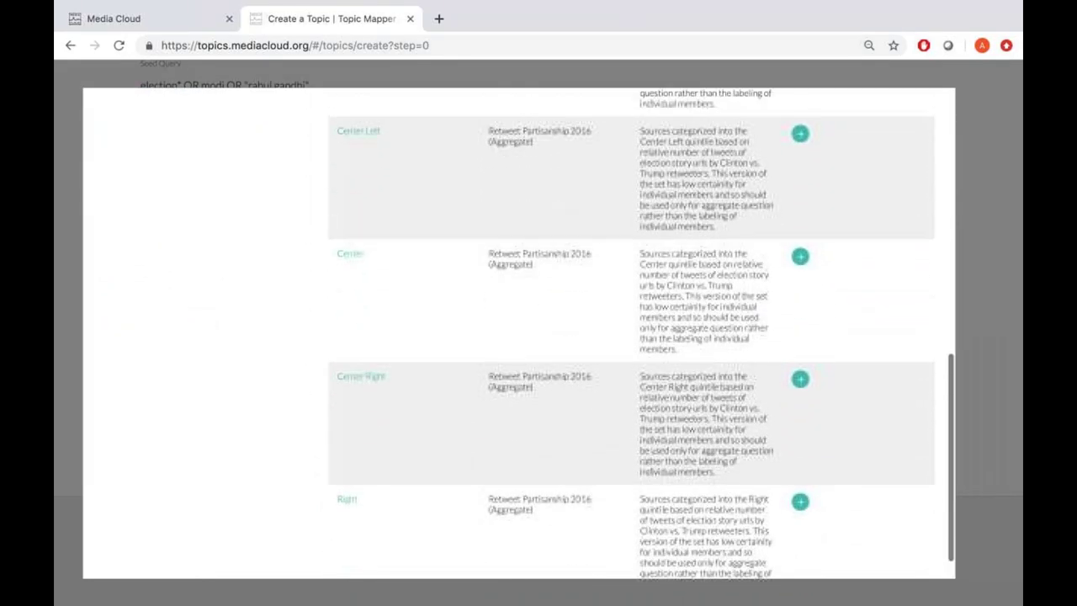
{"action": "scroll", "coordinate": [525, 240], "scroll_direction": "up", "scroll_amount": 3}
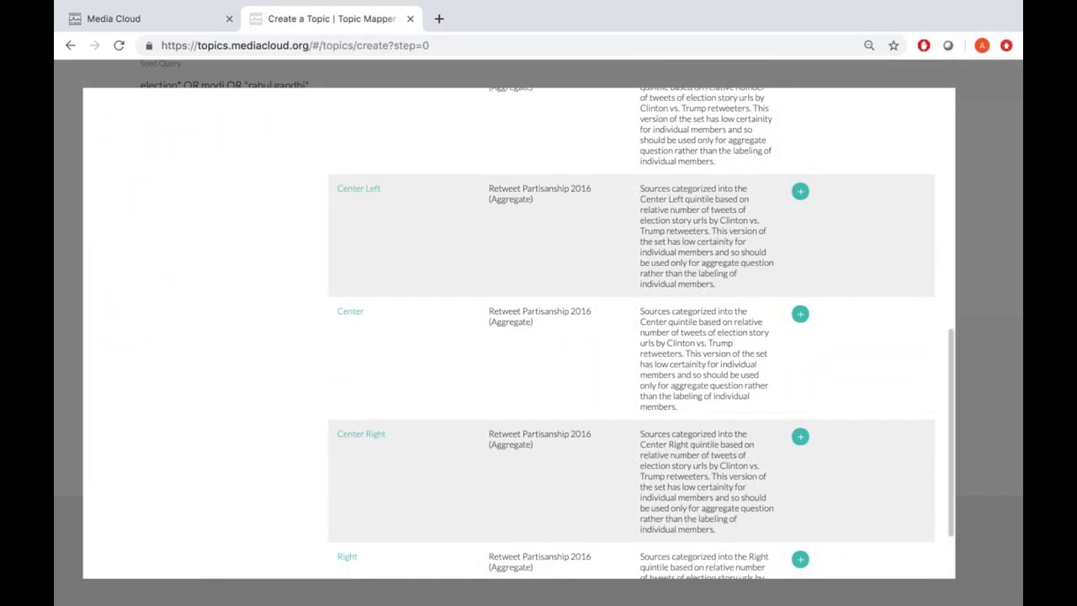
{"action": "scroll", "coordinate": [525, 240], "scroll_direction": "up", "scroll_amount": 2}
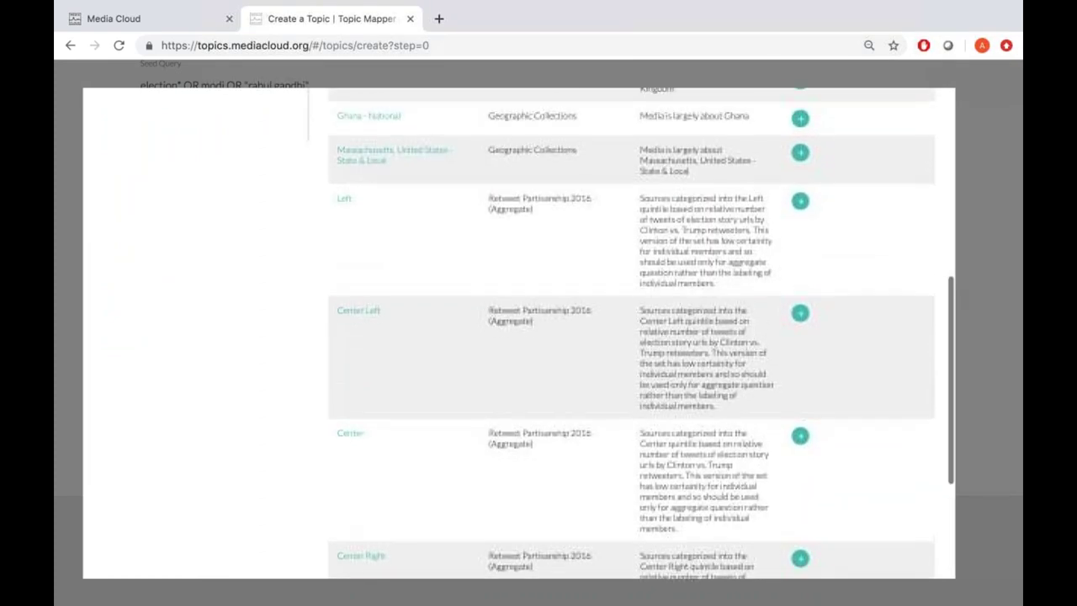
{"action": "scroll", "coordinate": [525, 241], "scroll_direction": "up", "scroll_amount": 3}
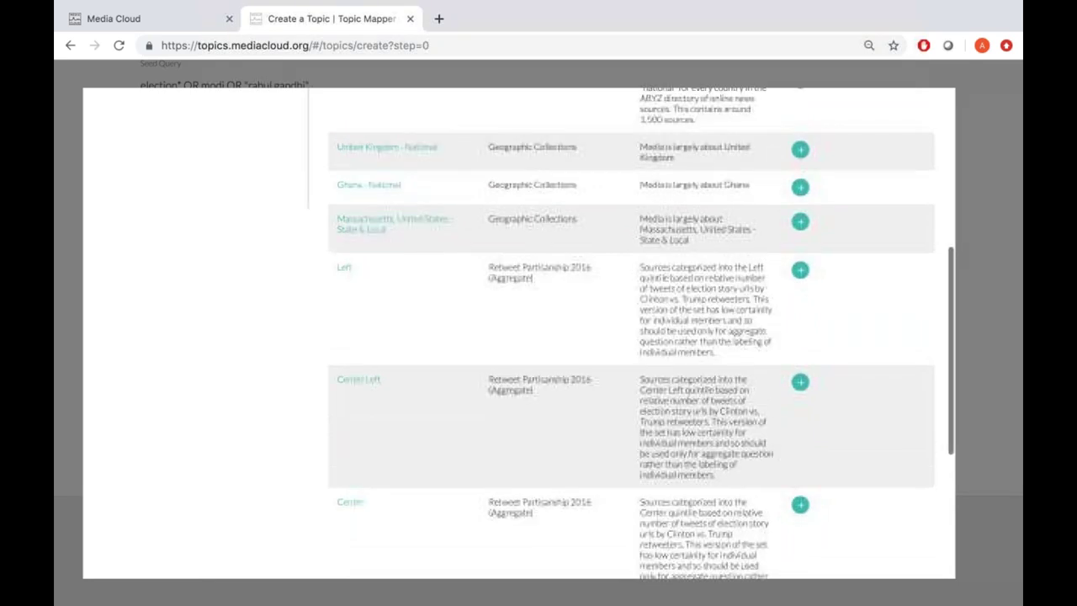
{"action": "scroll", "coordinate": [525, 241], "scroll_direction": "up", "scroll_amount": 1}
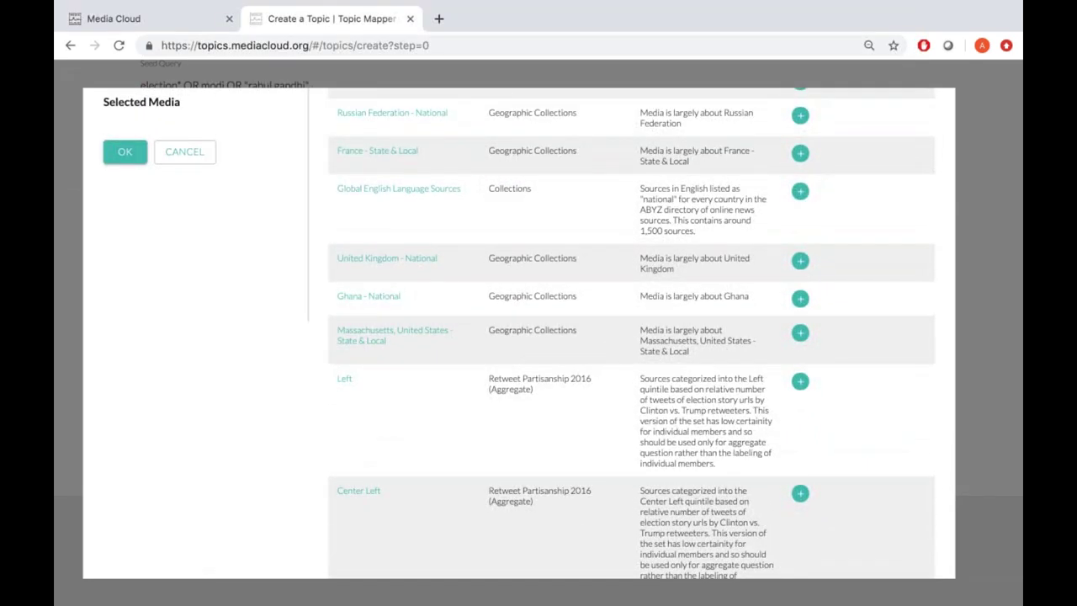
{"action": "scroll", "coordinate": [525, 241], "scroll_direction": "up", "scroll_amount": 4}
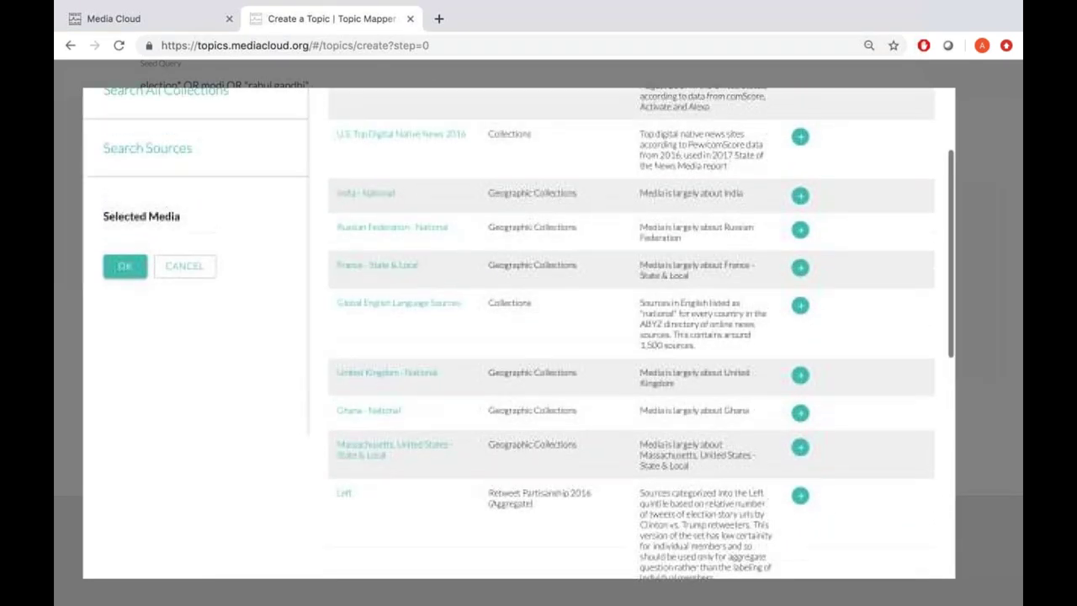
{"action": "scroll", "coordinate": [694, 290], "scroll_direction": "up", "scroll_amount": 2}
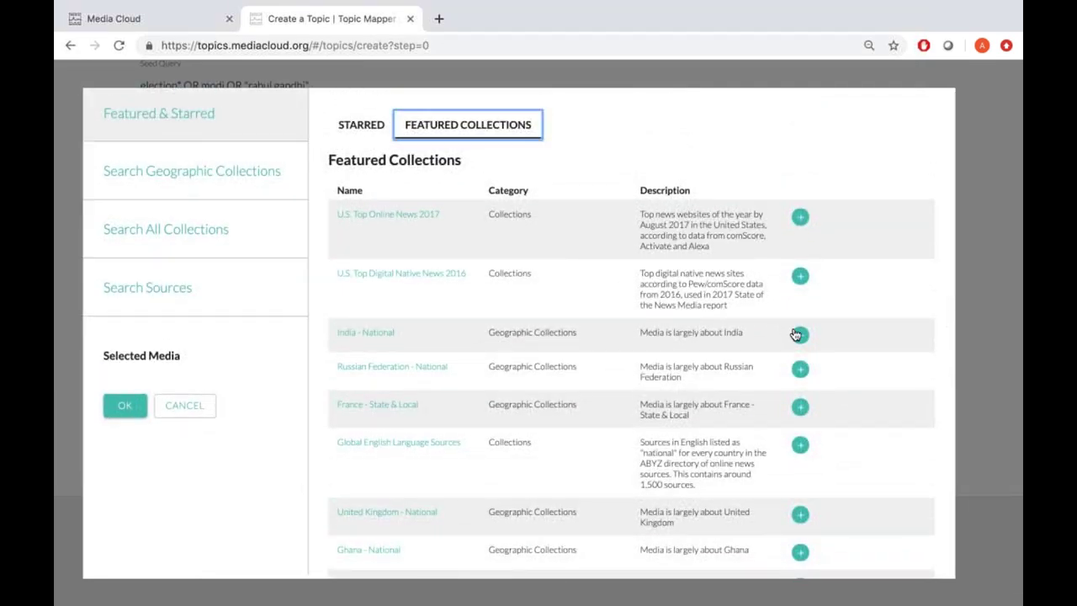
- Search the geographic collections for india
{"action": "scroll", "coordinate": [778, 332], "scroll_direction": "up", "scroll_amount": 1}
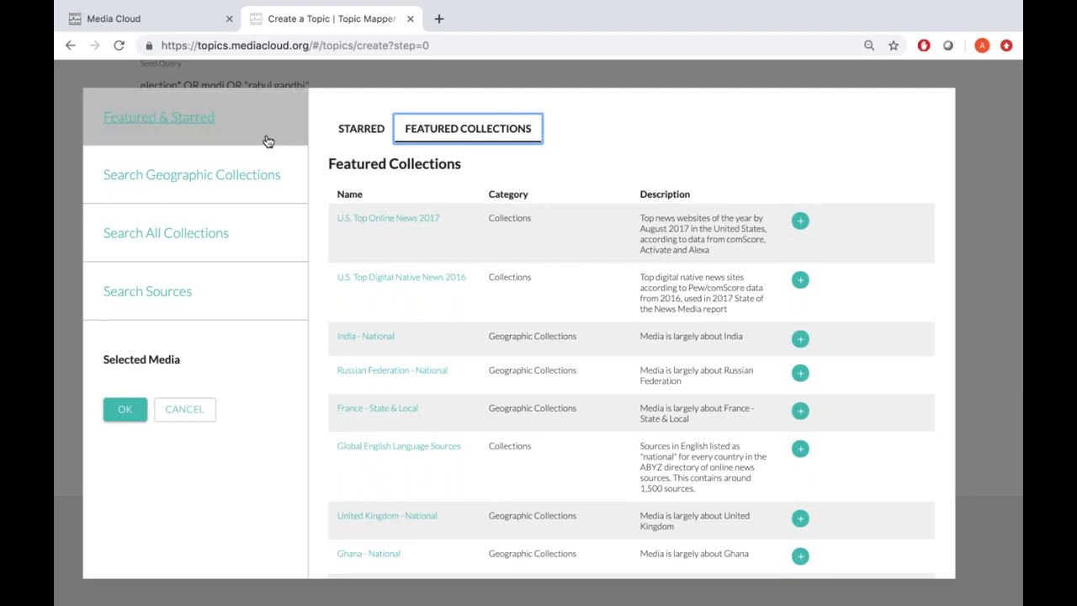
{"action": "left_click", "coordinate": [254, 165]}
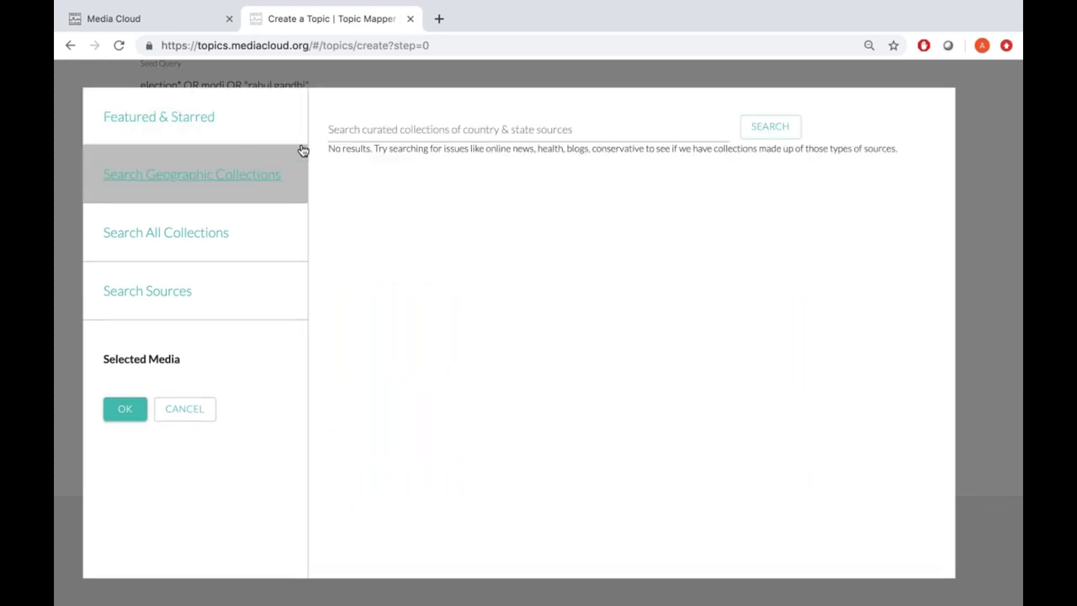
{"action": "left_click", "coordinate": [342, 124]}
{"action": "type", "text": "india"}
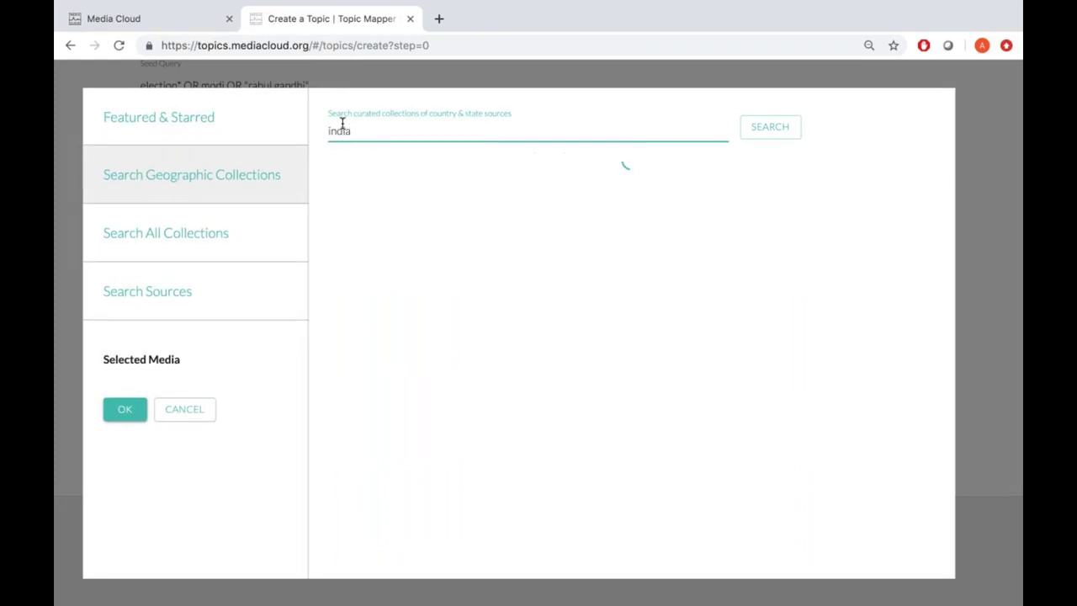
{"action": "key", "text": "Return"}
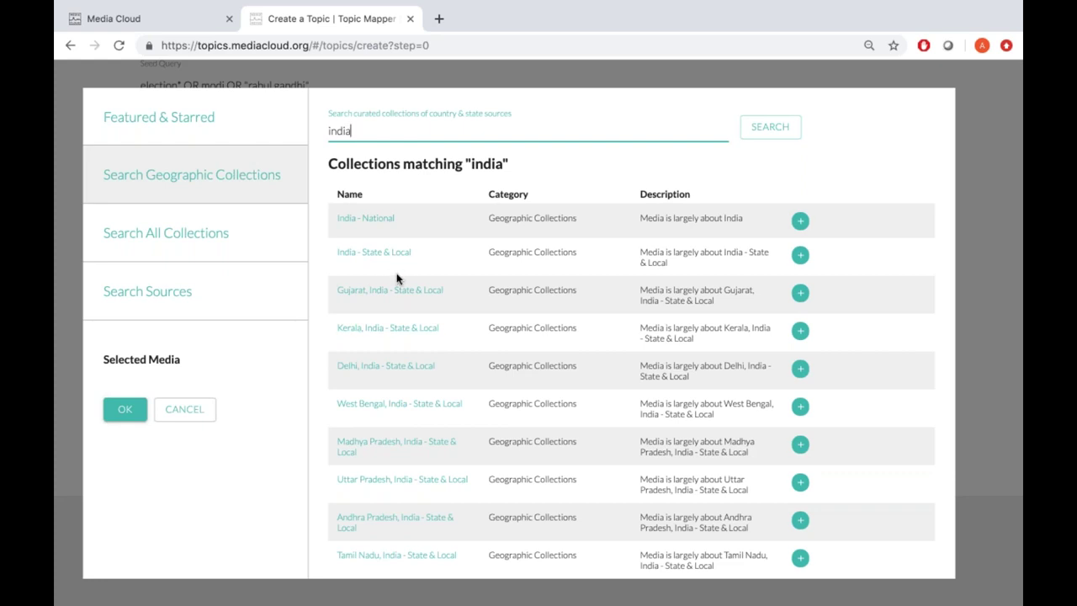
- Add the India - National collection from the matching collections and confirm it as the topic's media
{"action": "scroll", "coordinate": [395, 368], "scroll_direction": "down", "scroll_amount": 2}
{"action": "scroll", "coordinate": [386, 337], "scroll_direction": "down", "scroll_amount": 3}
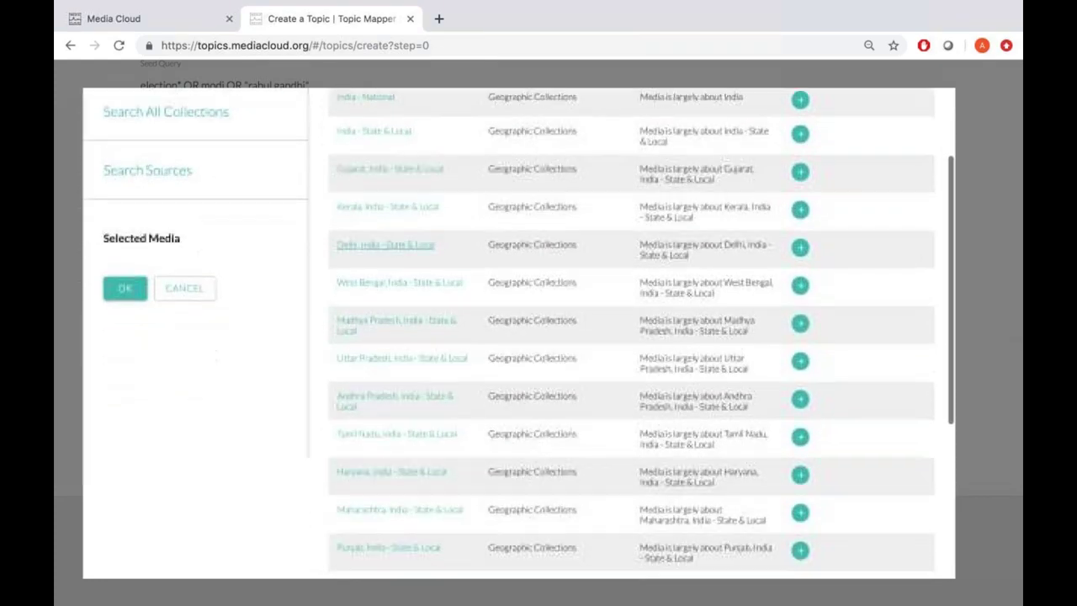
{"action": "scroll", "coordinate": [386, 336], "scroll_direction": "up", "scroll_amount": 3}
{"action": "scroll", "coordinate": [728, 269], "scroll_direction": "up", "scroll_amount": 3}
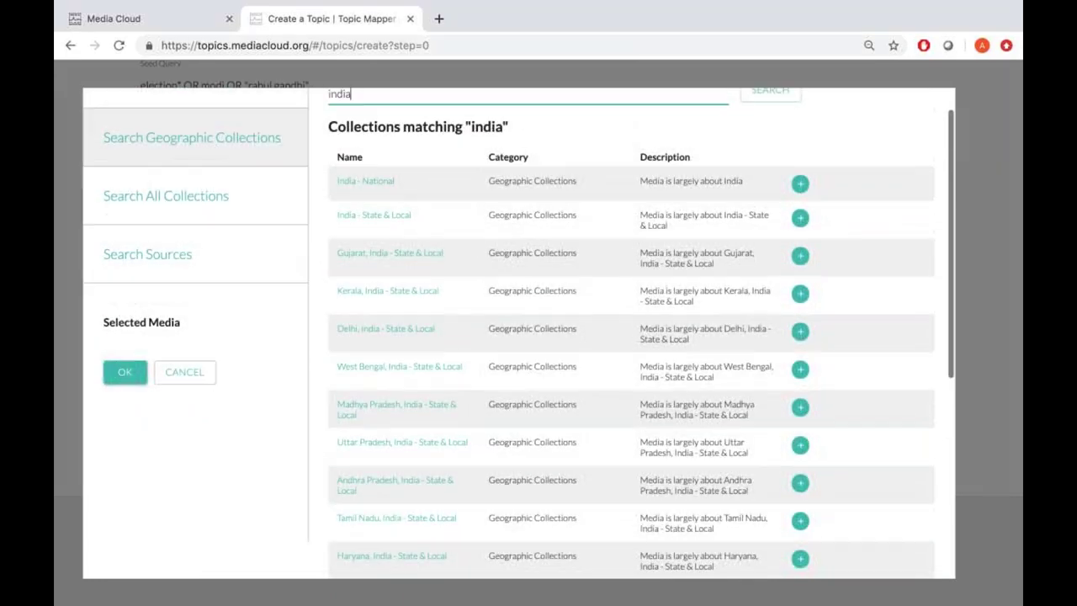
{"action": "left_click", "coordinate": [800, 222]}
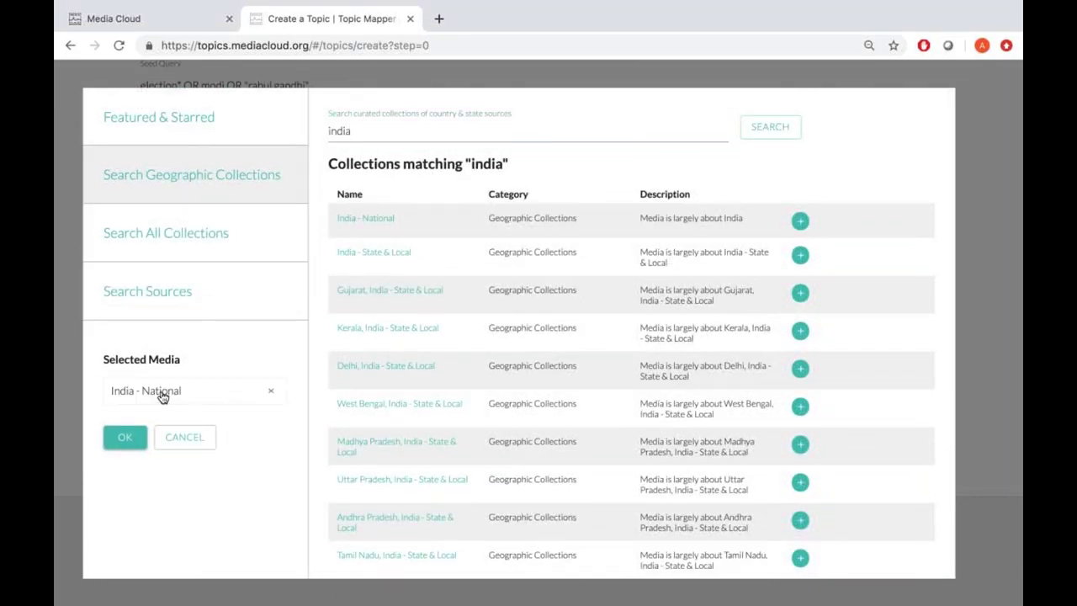
{"action": "left_click", "coordinate": [130, 437]}
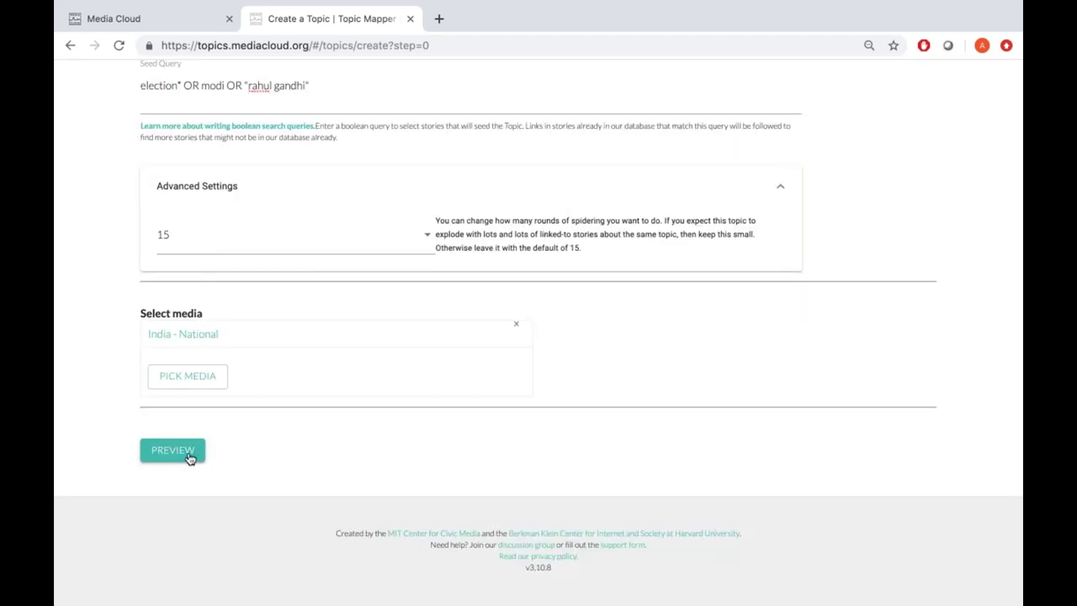
- Check the configured dates, seed query and media, and generate the topic preview
{"action": "scroll", "coordinate": [190, 457], "scroll_direction": "up", "scroll_amount": 3}
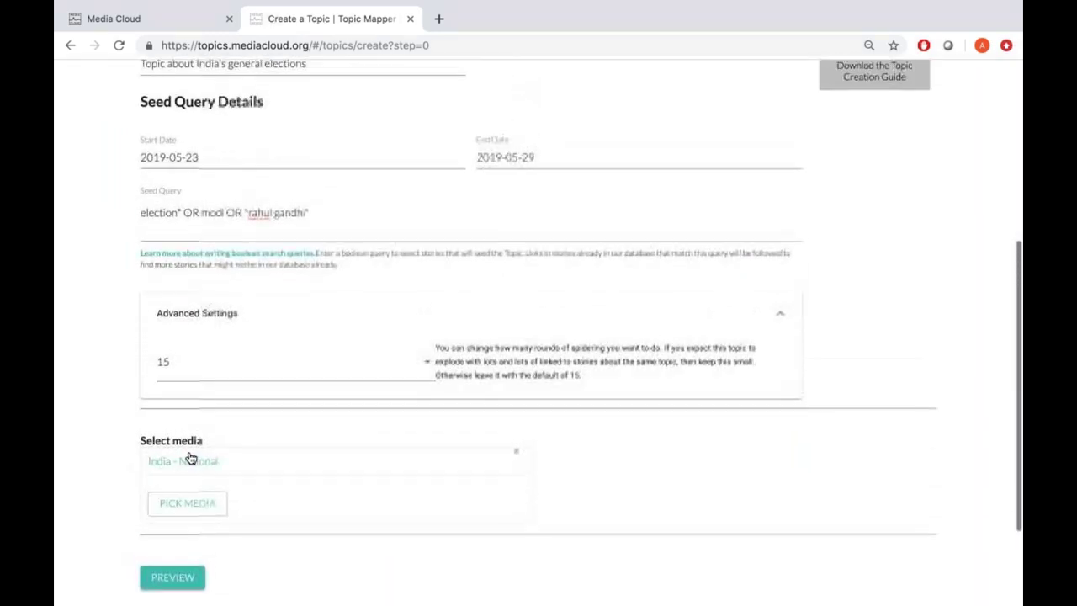
{"action": "scroll", "coordinate": [190, 458], "scroll_direction": "down", "scroll_amount": 3}
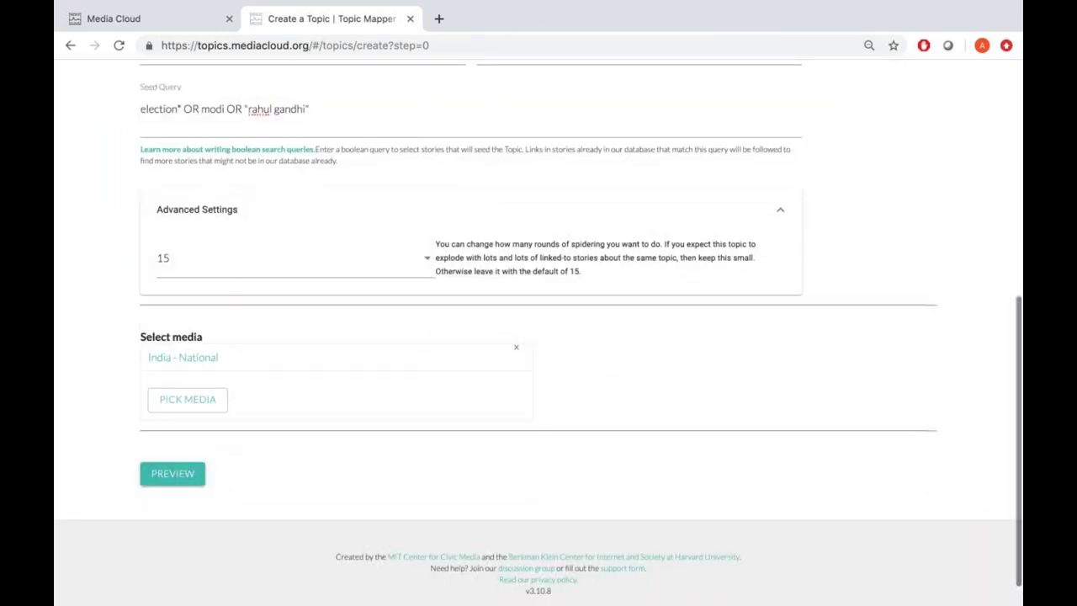
{"action": "left_click", "coordinate": [173, 474]}
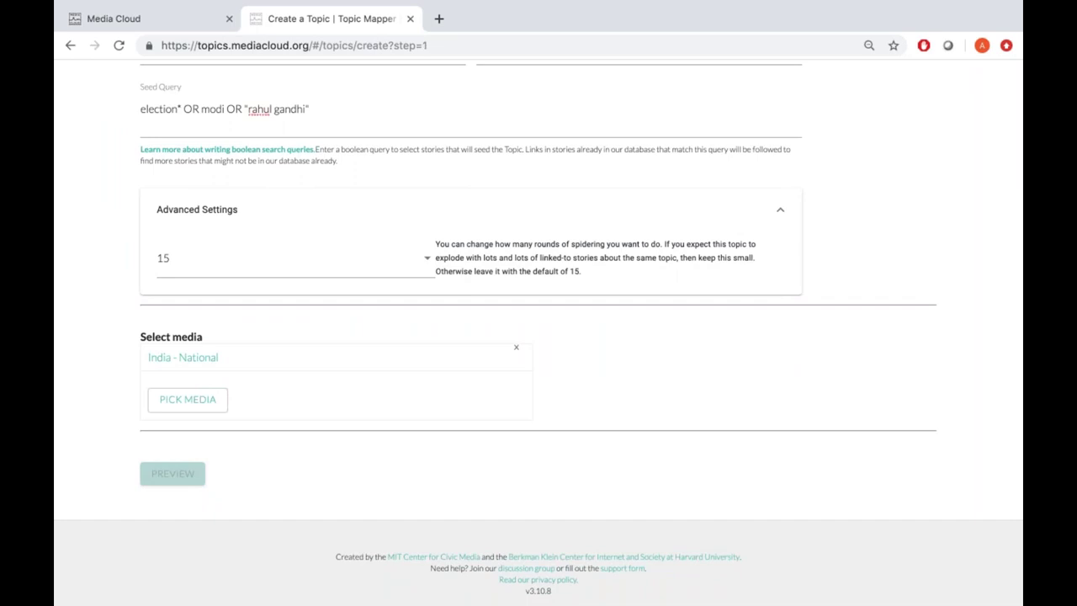
{"action": "scroll", "coordinate": [190, 507], "scroll_direction": "up", "scroll_amount": 4}
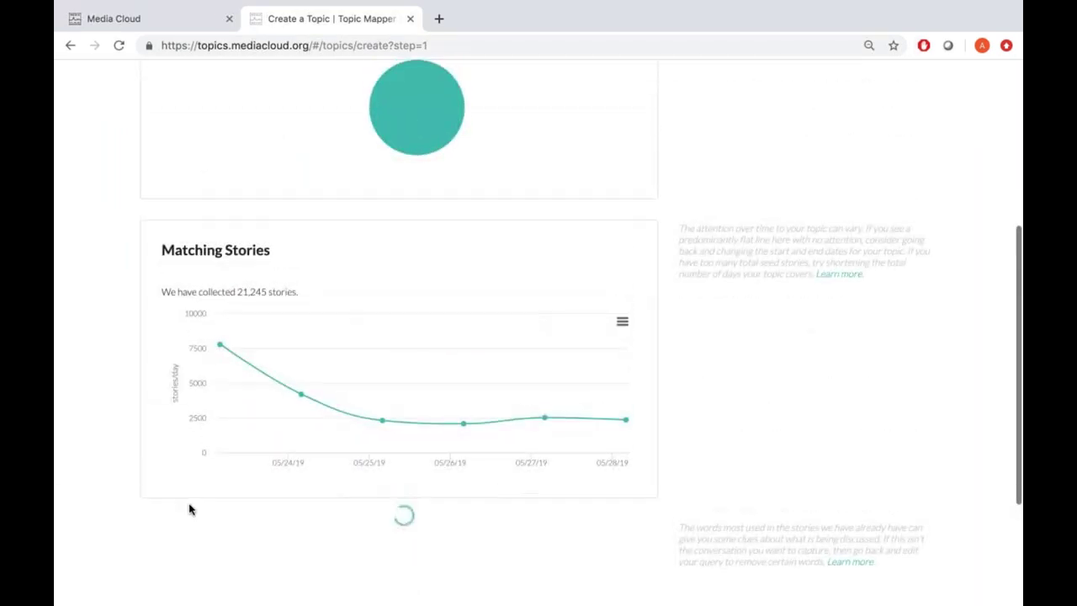
{"action": "scroll", "coordinate": [190, 507], "scroll_direction": "up", "scroll_amount": 3}
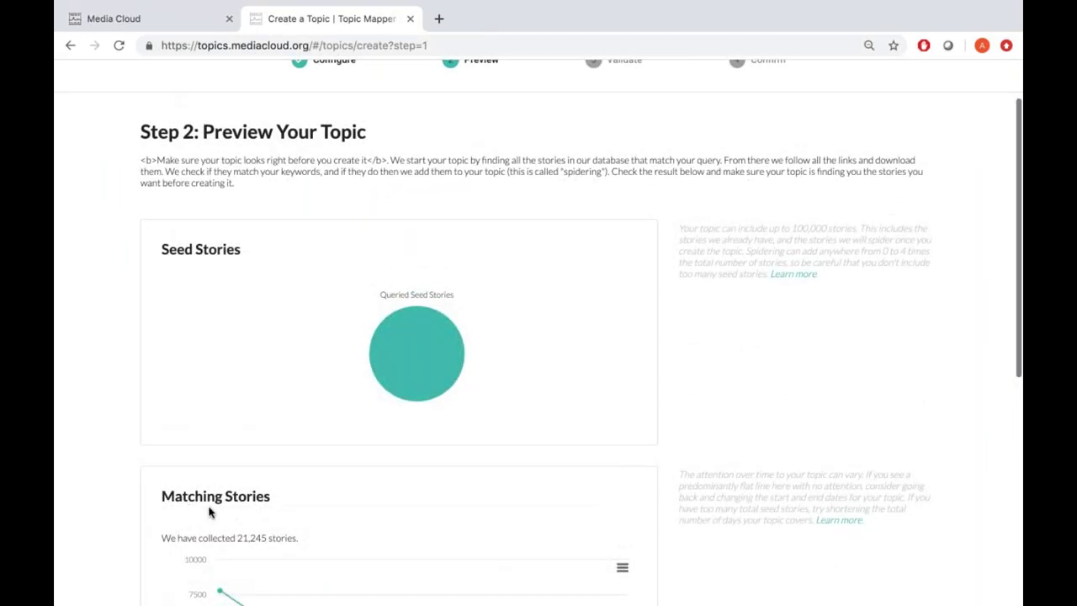
- Examine the preview's seed story count, daily matching stories and top words to judge whether the query finds suitable stories
{"action": "mouse_move", "coordinate": [398, 414]}
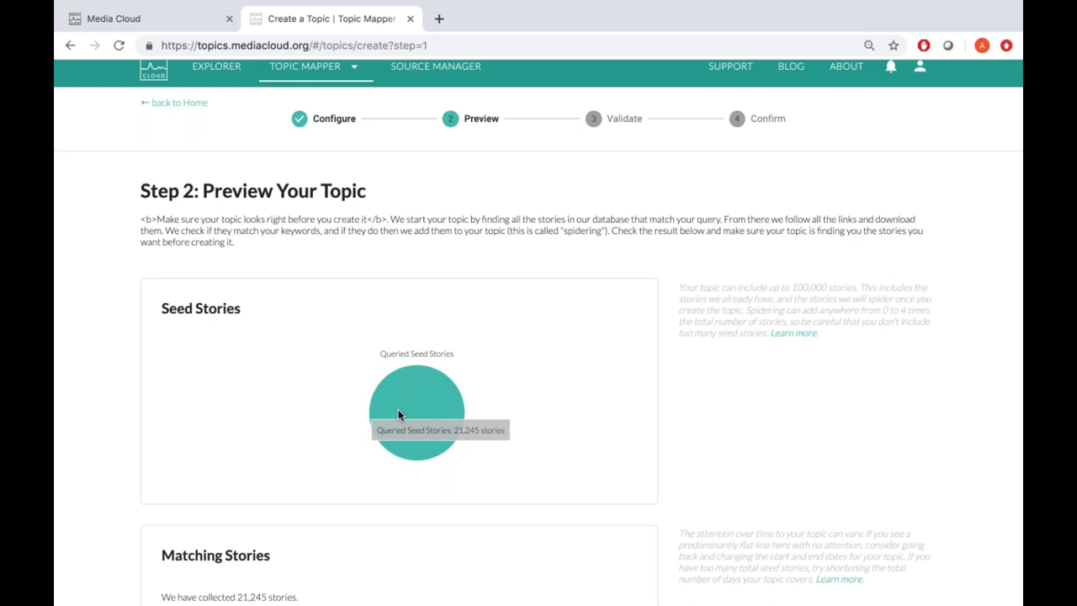
{"action": "scroll", "coordinate": [398, 409], "scroll_direction": "down", "scroll_amount": 1}
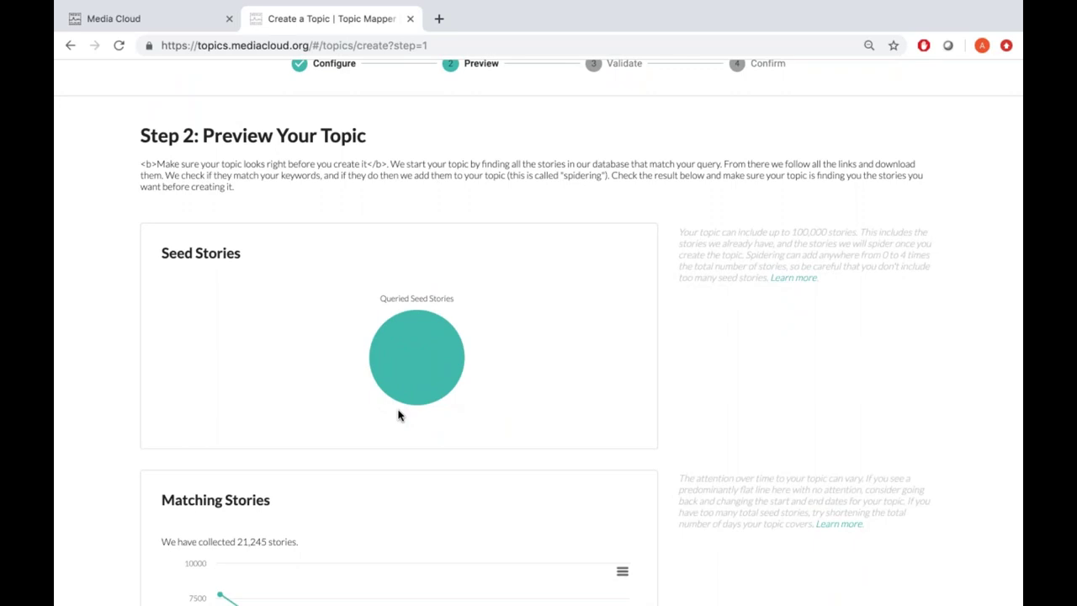
{"action": "scroll", "coordinate": [397, 415], "scroll_direction": "down", "scroll_amount": 4}
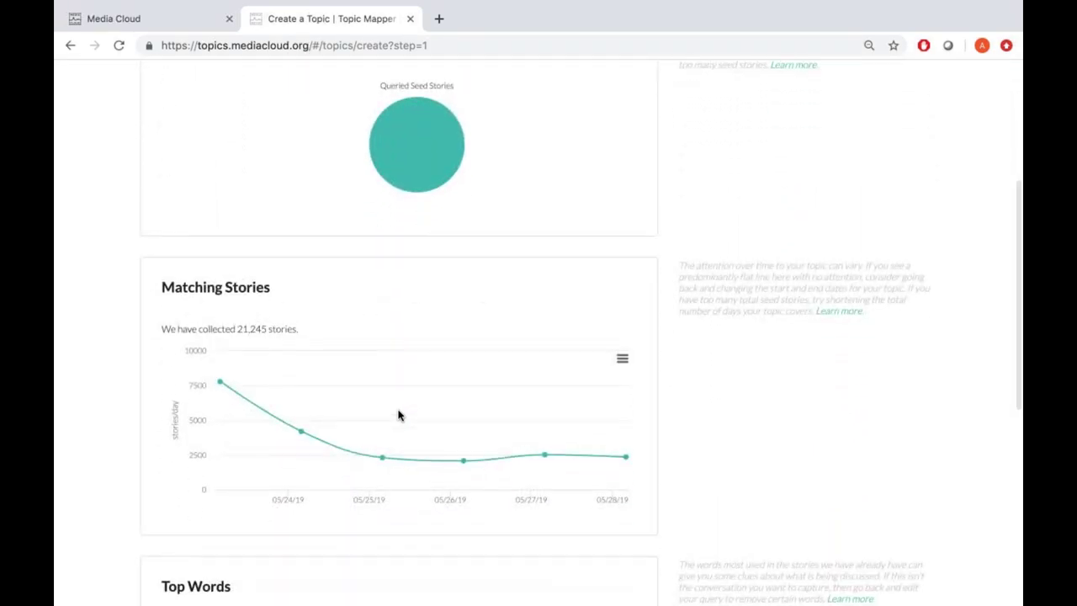
{"action": "scroll", "coordinate": [398, 414], "scroll_direction": "down", "scroll_amount": 2}
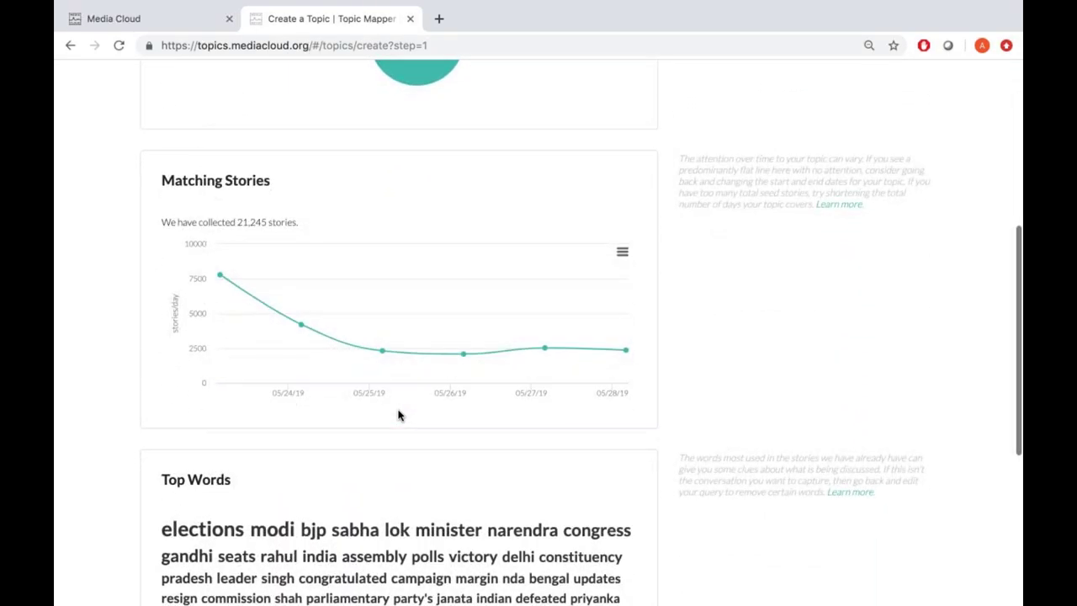
{"action": "scroll", "coordinate": [399, 414], "scroll_direction": "down", "scroll_amount": 2}
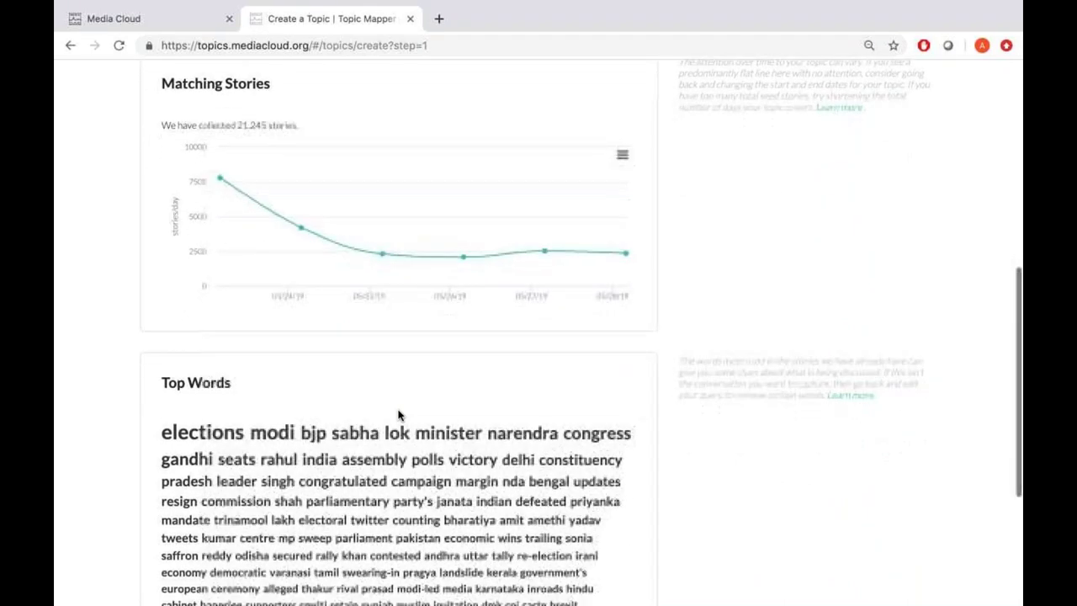
{"action": "mouse_move", "coordinate": [321, 239]}
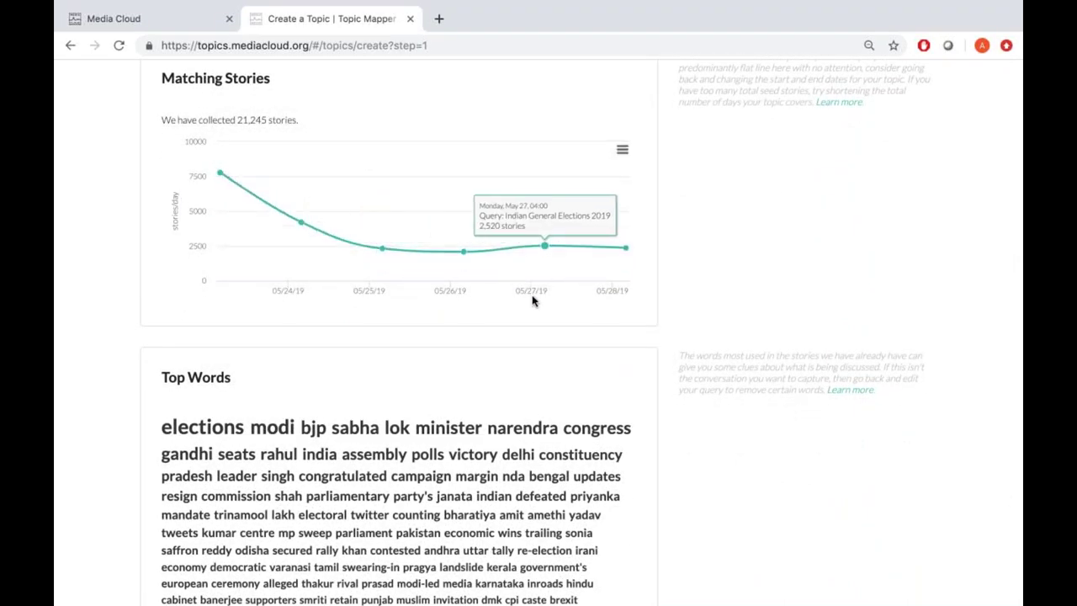
{"action": "scroll", "coordinate": [550, 313], "scroll_direction": "down", "scroll_amount": 1}
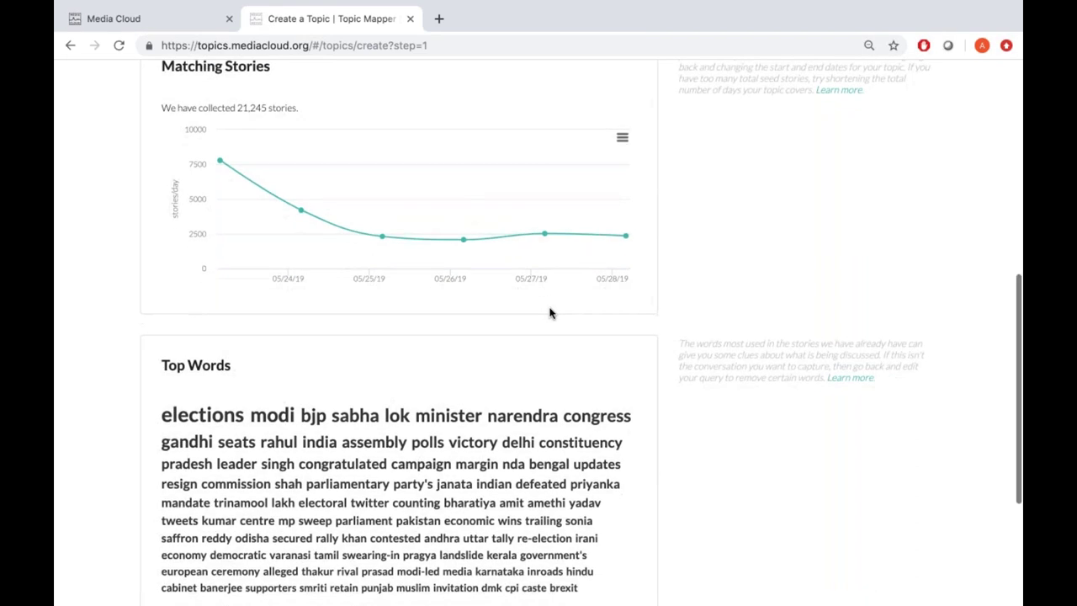
{"action": "mouse_move", "coordinate": [222, 163]}
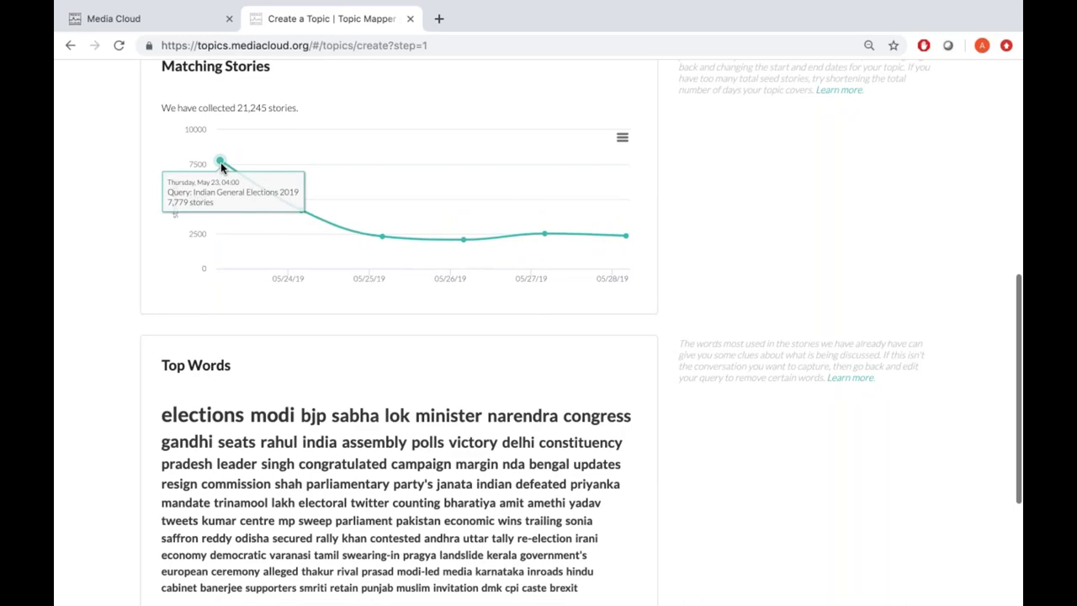
{"action": "scroll", "coordinate": [221, 167], "scroll_direction": "down", "scroll_amount": 3}
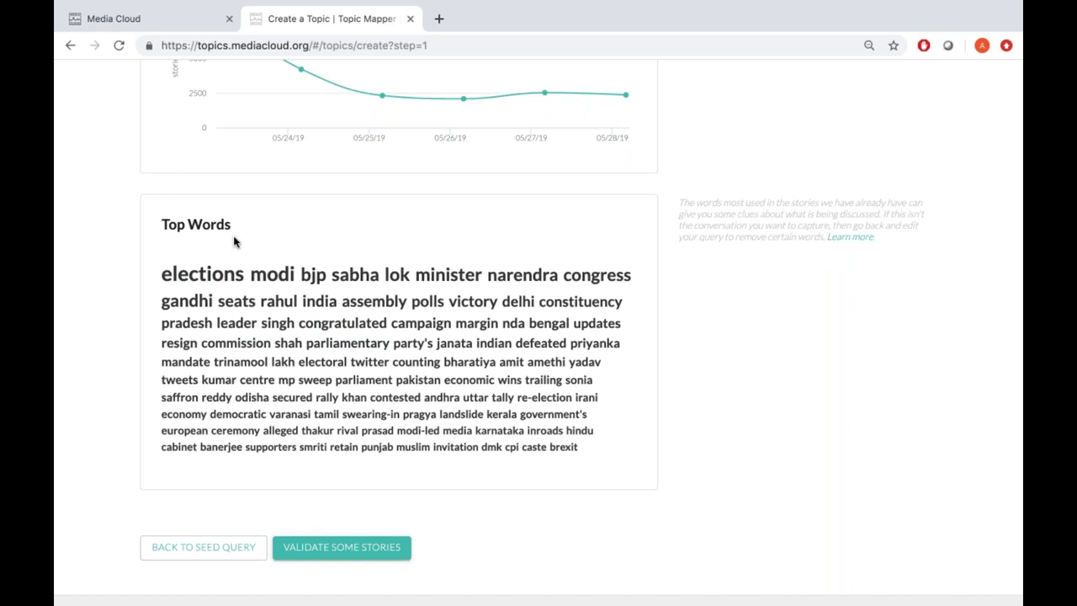
{"action": "scroll", "coordinate": [234, 242], "scroll_direction": "down", "scroll_amount": 1}
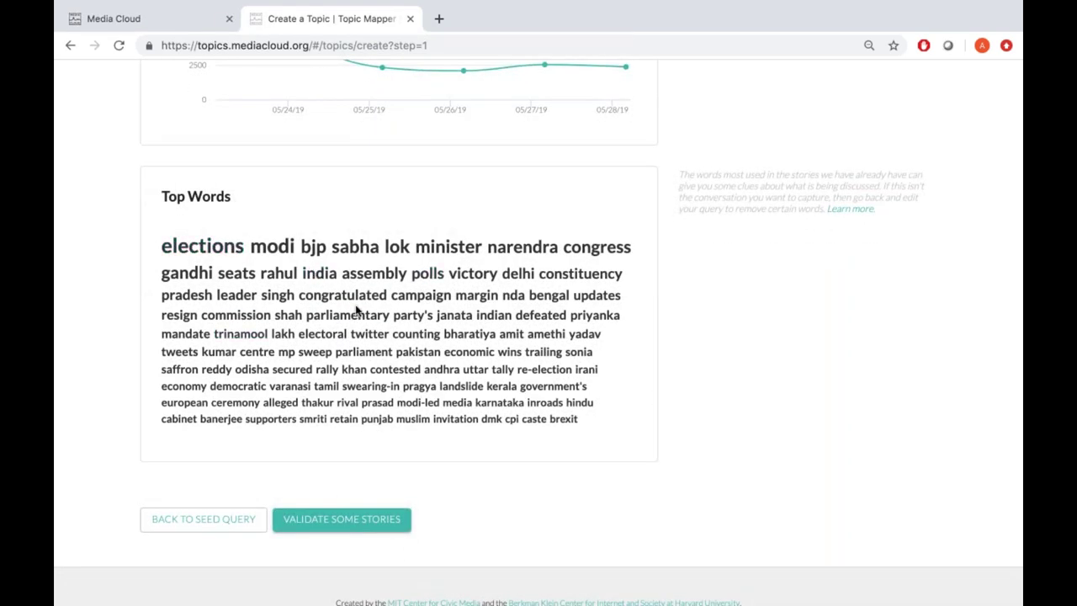
- Proceed to story validation and look through the random sample of stories with their relevance choices
{"action": "left_click", "coordinate": [381, 520]}
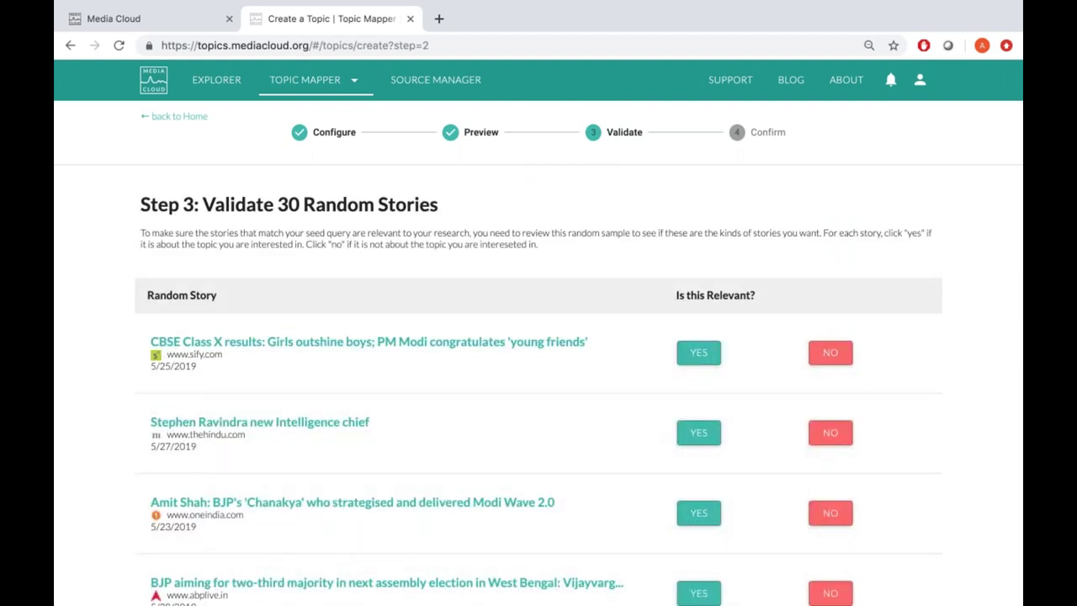
{"action": "scroll", "coordinate": [538, 336], "scroll_direction": "down", "scroll_amount": 2}
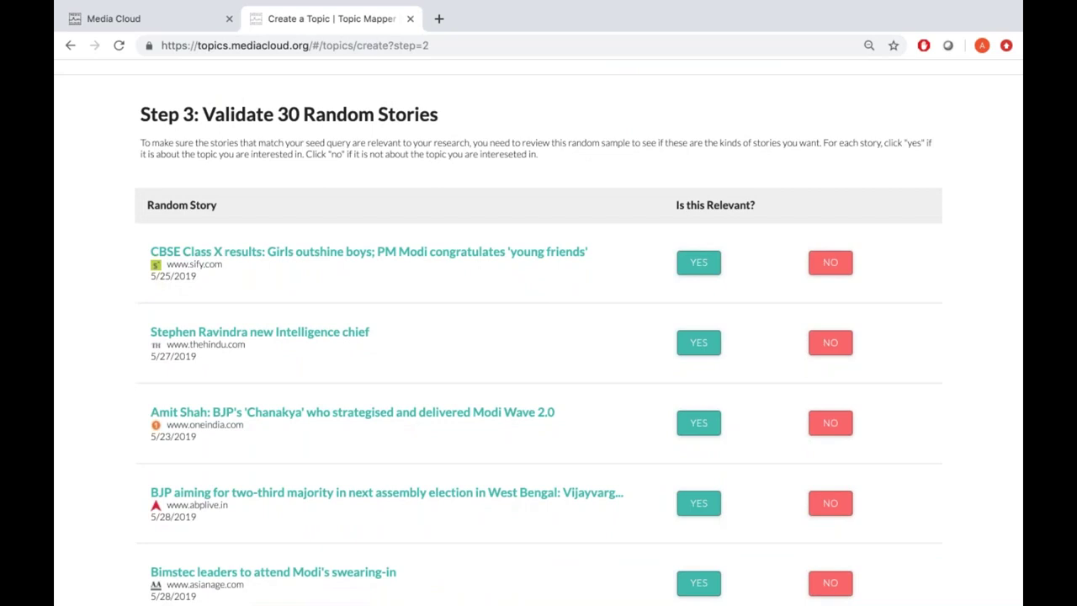
{"action": "scroll", "coordinate": [538, 332], "scroll_direction": "down", "scroll_amount": 1}
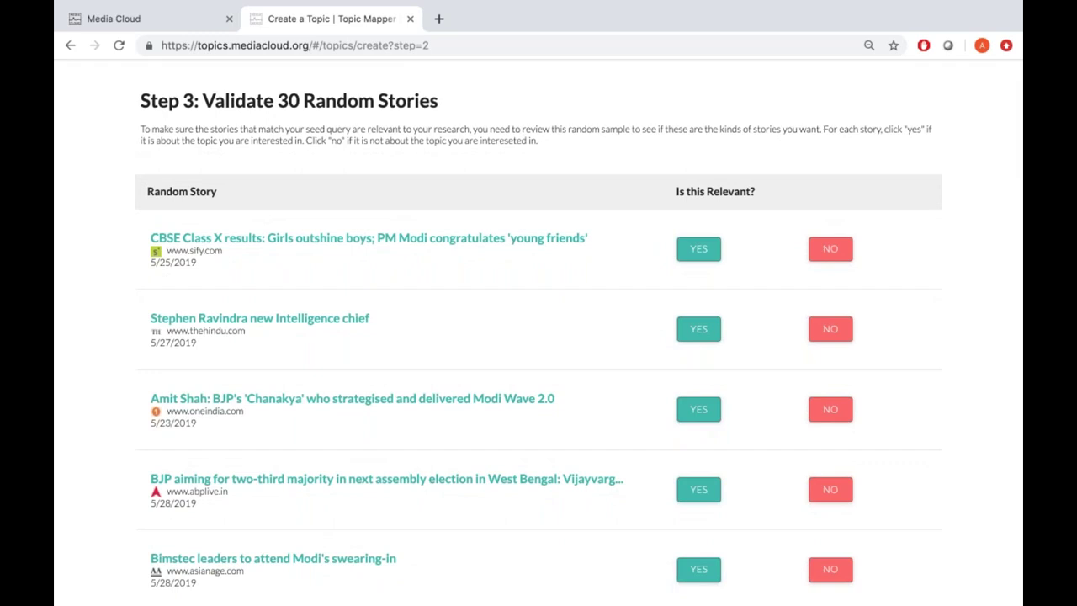
{"action": "scroll", "coordinate": [538, 337], "scroll_direction": "down", "scroll_amount": 2}
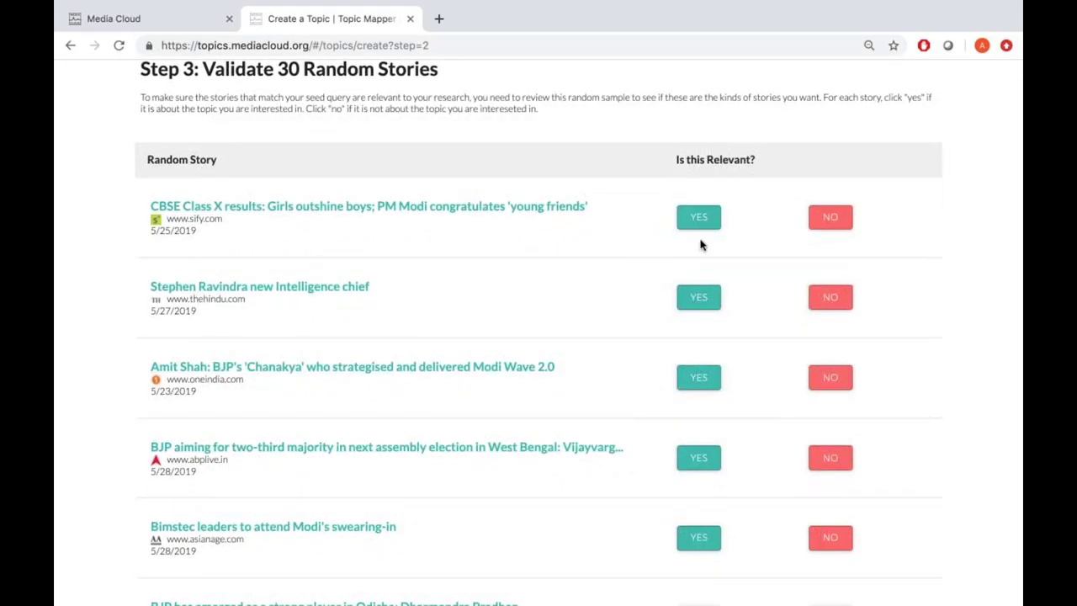
{"action": "scroll", "coordinate": [680, 305], "scroll_direction": "down", "scroll_amount": 2}
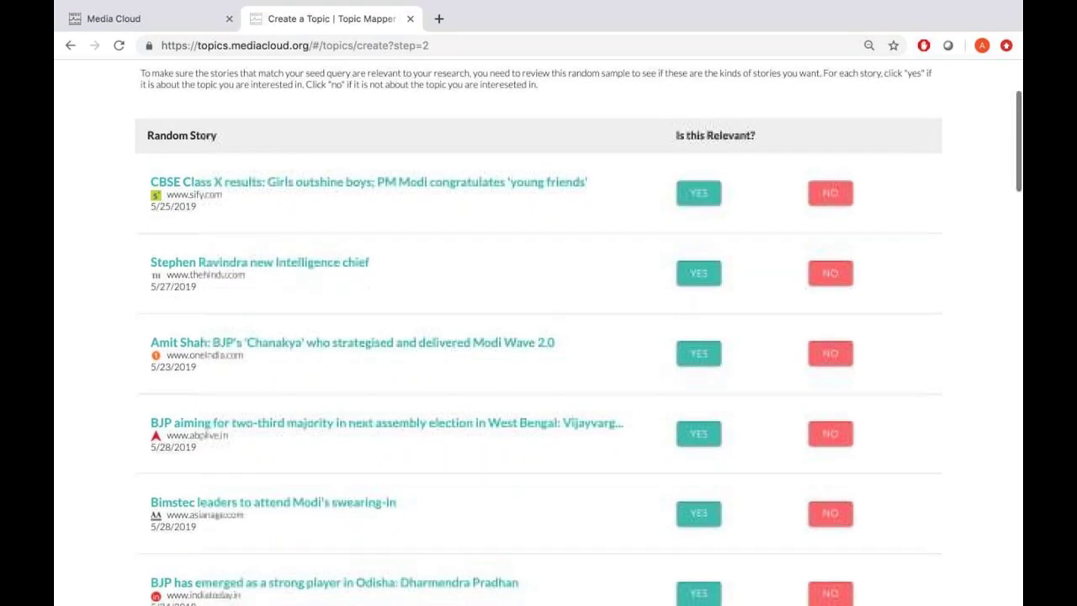
{"action": "scroll", "coordinate": [627, 408], "scroll_direction": "down", "scroll_amount": 2}
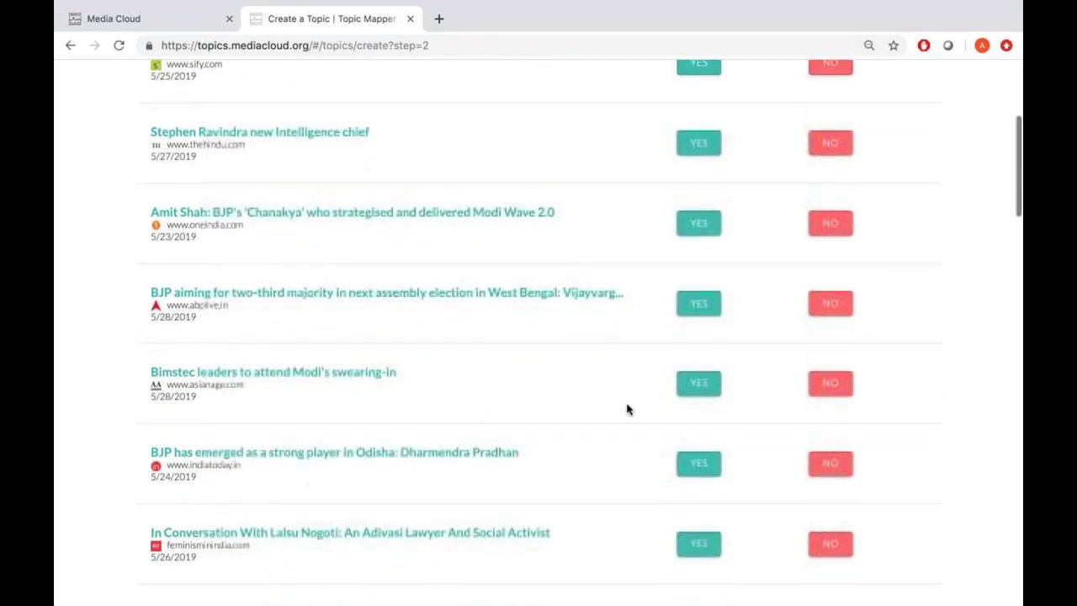
{"action": "scroll", "coordinate": [627, 408], "scroll_direction": "up", "scroll_amount": 3}
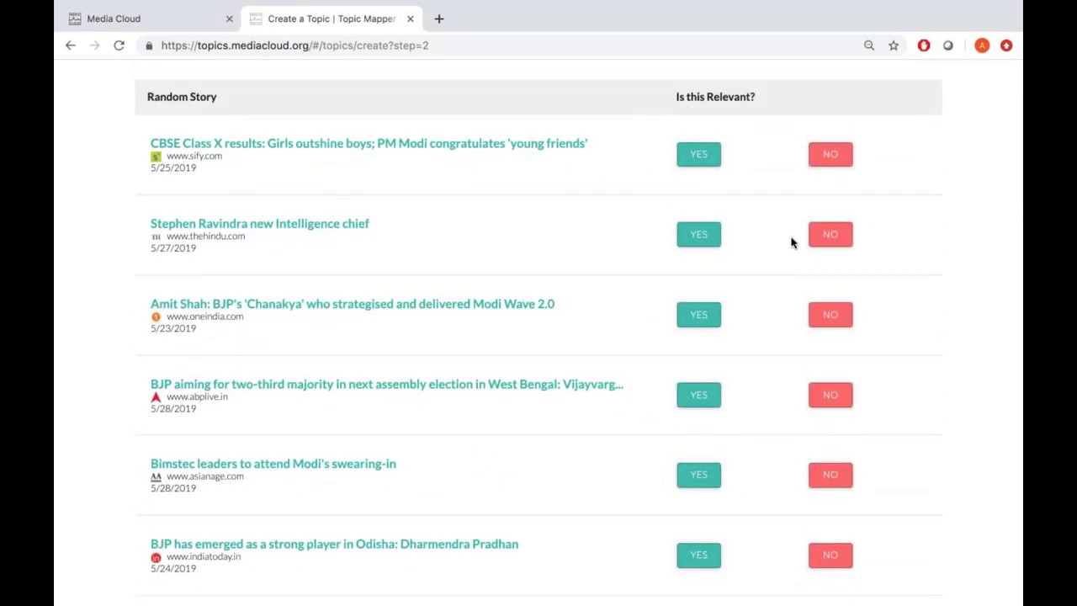
- Mark every story in the random validation sample as relevant to the topic
{"action": "left_click", "coordinate": [711, 164]}
{"action": "left_click", "coordinate": [707, 234]}
{"action": "left_click", "coordinate": [698, 319]}
{"action": "left_click", "coordinate": [697, 394]}
{"action": "scroll", "coordinate": [695, 396], "scroll_direction": "down", "scroll_amount": 3}
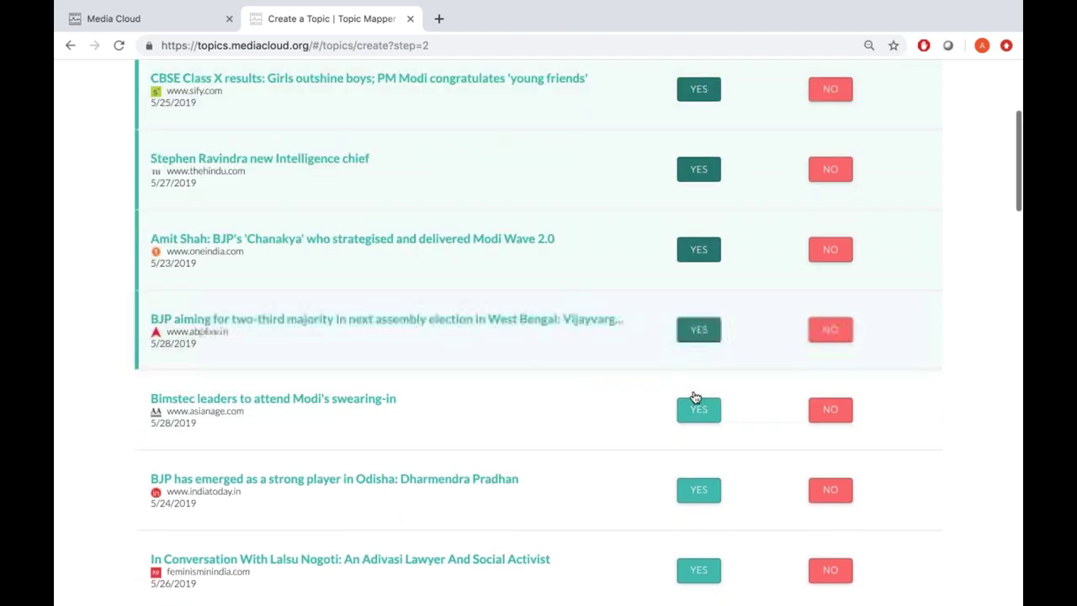
{"action": "left_click", "coordinate": [695, 401]}
{"action": "left_click", "coordinate": [695, 425]}
{"action": "left_click", "coordinate": [696, 507]}
{"action": "scroll", "coordinate": [692, 508], "scroll_direction": "down", "scroll_amount": 4}
{"action": "left_click", "coordinate": [698, 420]}
{"action": "left_click", "coordinate": [697, 503]}
{"action": "scroll", "coordinate": [696, 508], "scroll_direction": "down", "scroll_amount": 2}
{"action": "left_click", "coordinate": [698, 490]}
{"action": "left_click", "coordinate": [689, 568]}
{"action": "scroll", "coordinate": [686, 570], "scroll_direction": "down", "scroll_amount": 3}
{"action": "left_click", "coordinate": [698, 494]}
{"action": "scroll", "coordinate": [699, 513], "scroll_direction": "down", "scroll_amount": 3}
{"action": "left_click", "coordinate": [697, 446]}
{"action": "left_click", "coordinate": [697, 522]}
{"action": "scroll", "coordinate": [697, 523], "scroll_direction": "down", "scroll_amount": 2}
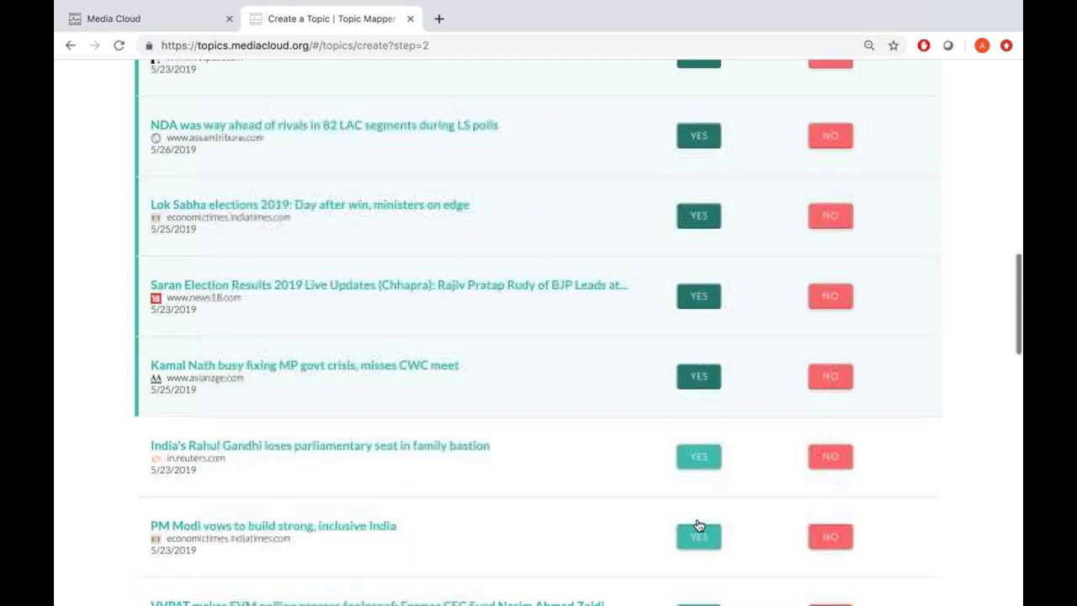
{"action": "left_click", "coordinate": [703, 465]}
{"action": "left_click", "coordinate": [701, 533]}
{"action": "scroll", "coordinate": [696, 535], "scroll_direction": "down", "scroll_amount": 2}
{"action": "left_click", "coordinate": [698, 499]}
{"action": "left_click", "coordinate": [697, 579]}
{"action": "scroll", "coordinate": [697, 579], "scroll_direction": "down", "scroll_amount": 2}
{"action": "left_click", "coordinate": [694, 494]}
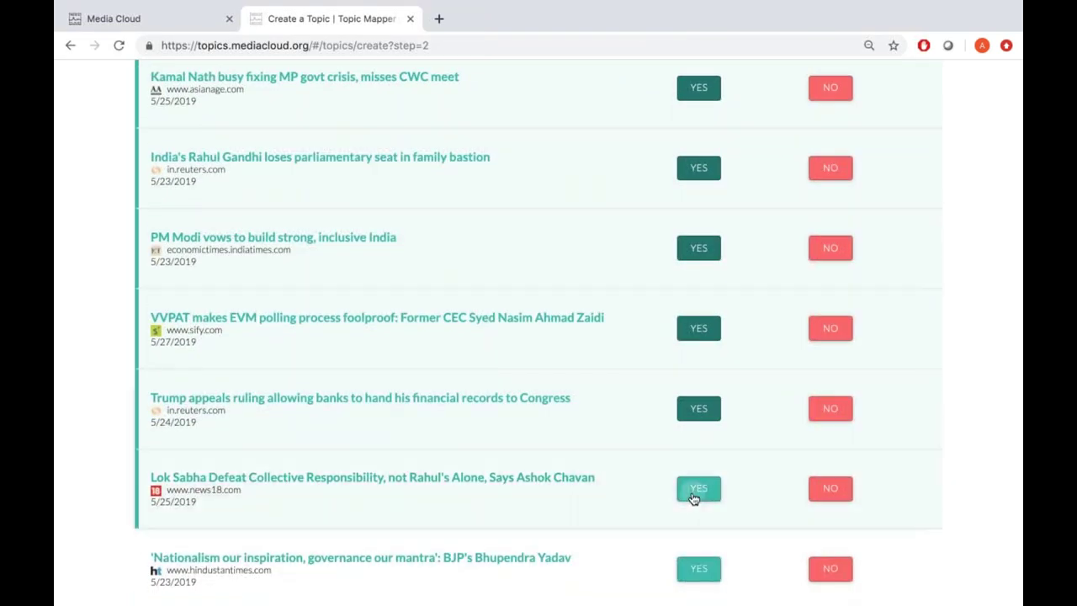
{"action": "left_click", "coordinate": [696, 568]}
{"action": "scroll", "coordinate": [692, 566], "scroll_direction": "down", "scroll_amount": 2}
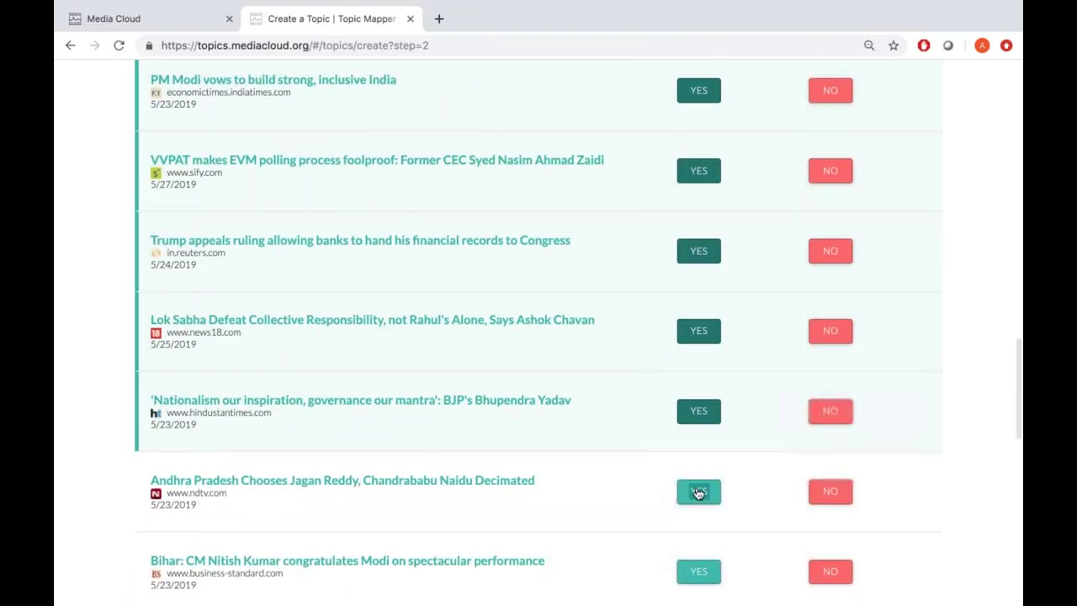
{"action": "left_click", "coordinate": [697, 491]}
{"action": "left_click", "coordinate": [693, 568]}
{"action": "scroll", "coordinate": [690, 569], "scroll_direction": "down", "scroll_amount": 2}
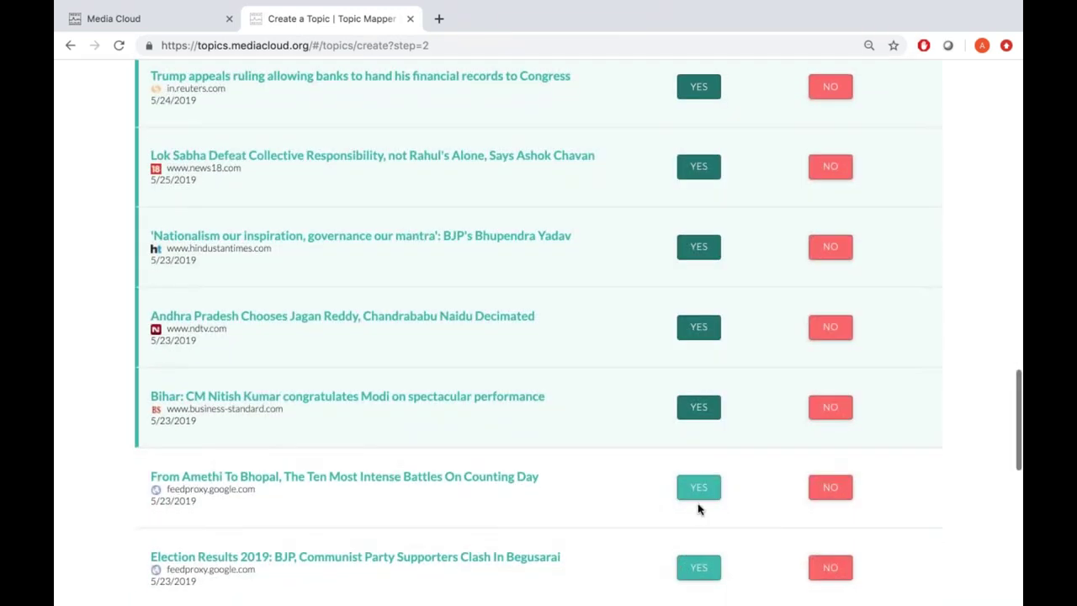
{"action": "left_click", "coordinate": [698, 489]}
{"action": "left_click", "coordinate": [692, 571]}
{"action": "scroll", "coordinate": [692, 538], "scroll_direction": "down", "scroll_amount": 2}
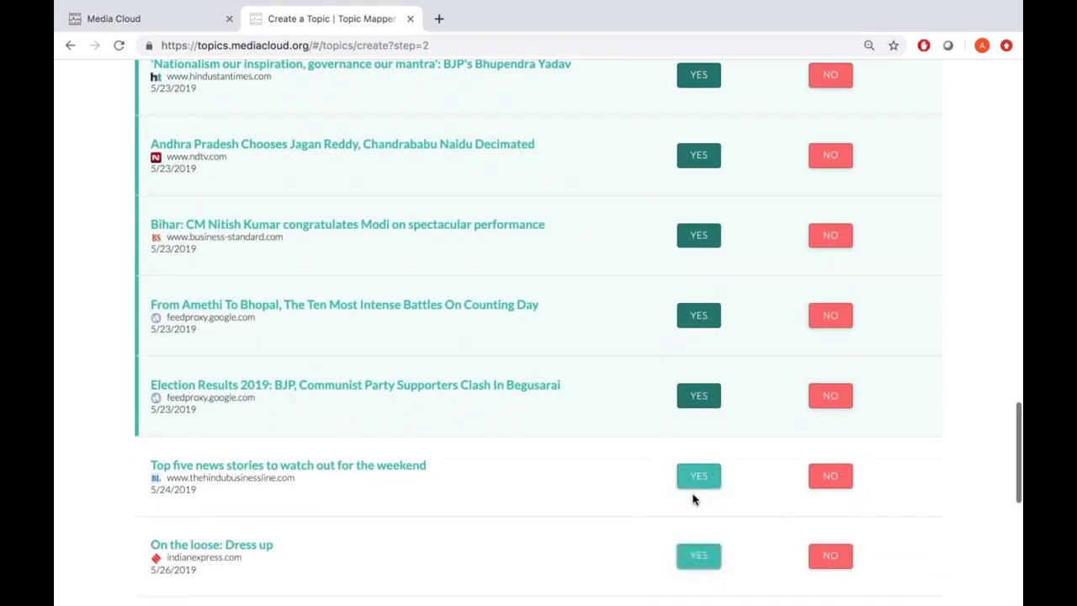
{"action": "left_click", "coordinate": [695, 477]}
{"action": "left_click", "coordinate": [694, 559]}
{"action": "scroll", "coordinate": [694, 555], "scroll_direction": "down", "scroll_amount": 2}
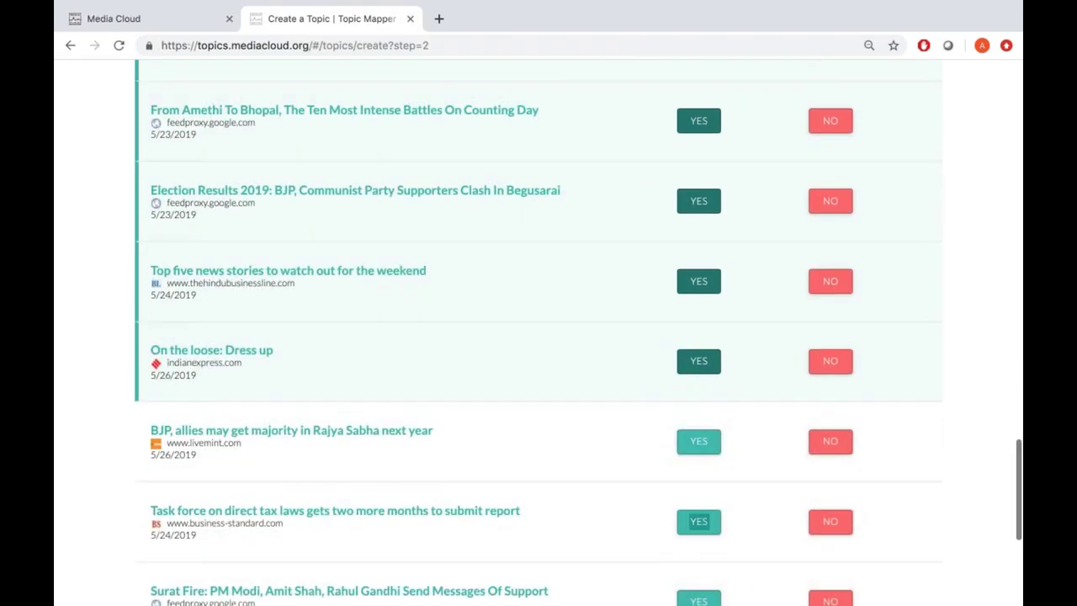
{"action": "left_click", "coordinate": [697, 442]}
{"action": "left_click", "coordinate": [697, 526]}
{"action": "scroll", "coordinate": [698, 536], "scroll_direction": "down", "scroll_amount": 1}
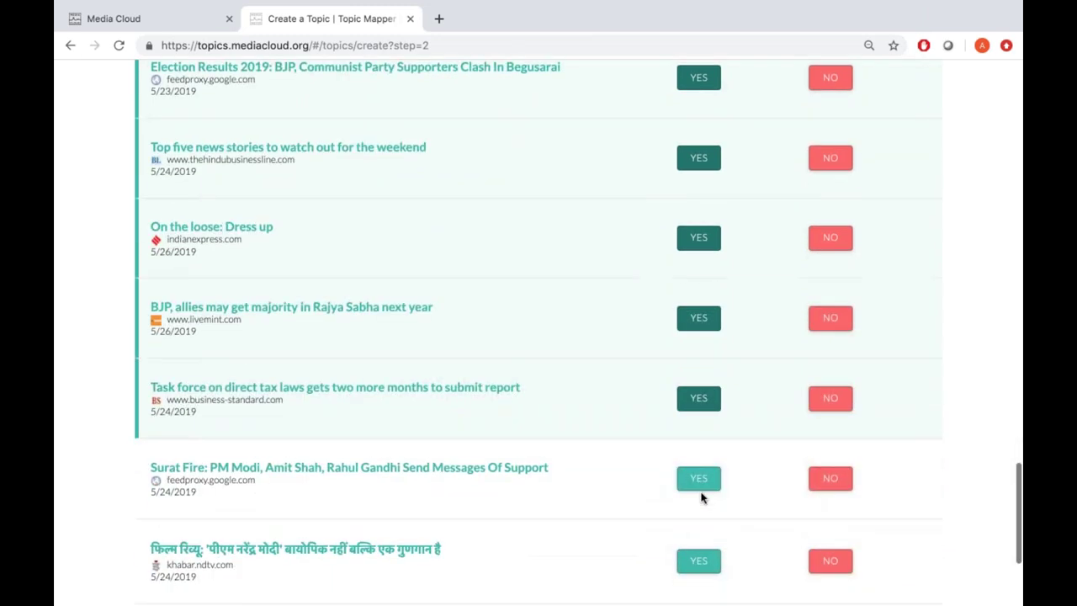
{"action": "left_click", "coordinate": [698, 479]}
{"action": "left_click", "coordinate": [697, 562]}
{"action": "scroll", "coordinate": [695, 564], "scroll_direction": "down", "scroll_amount": 2}
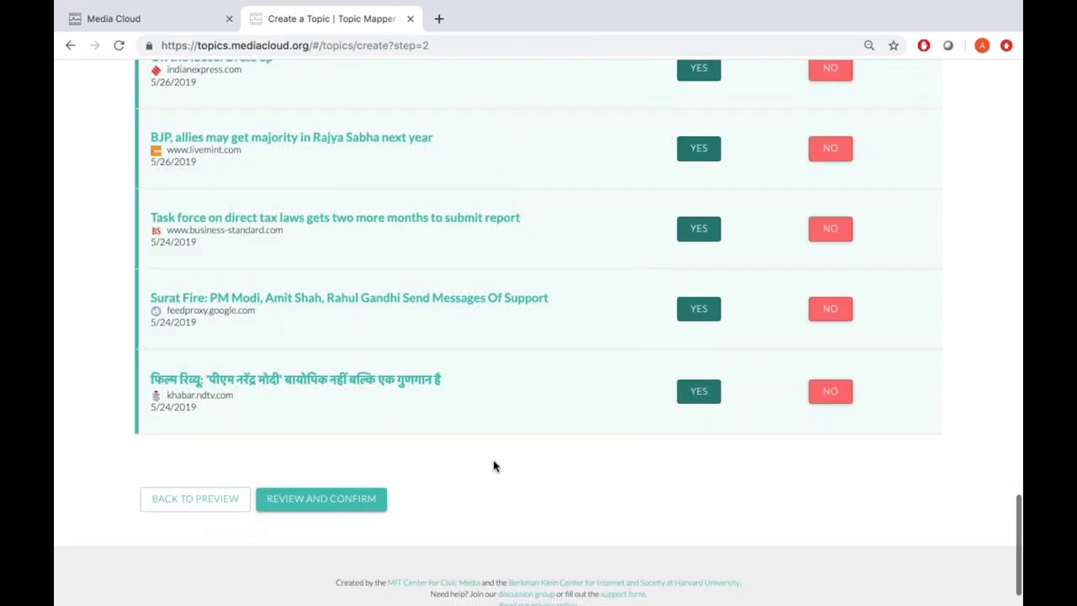
- Finish validation, review the seed query, dates and India - National media, and create the topic
{"action": "left_click", "coordinate": [354, 498]}
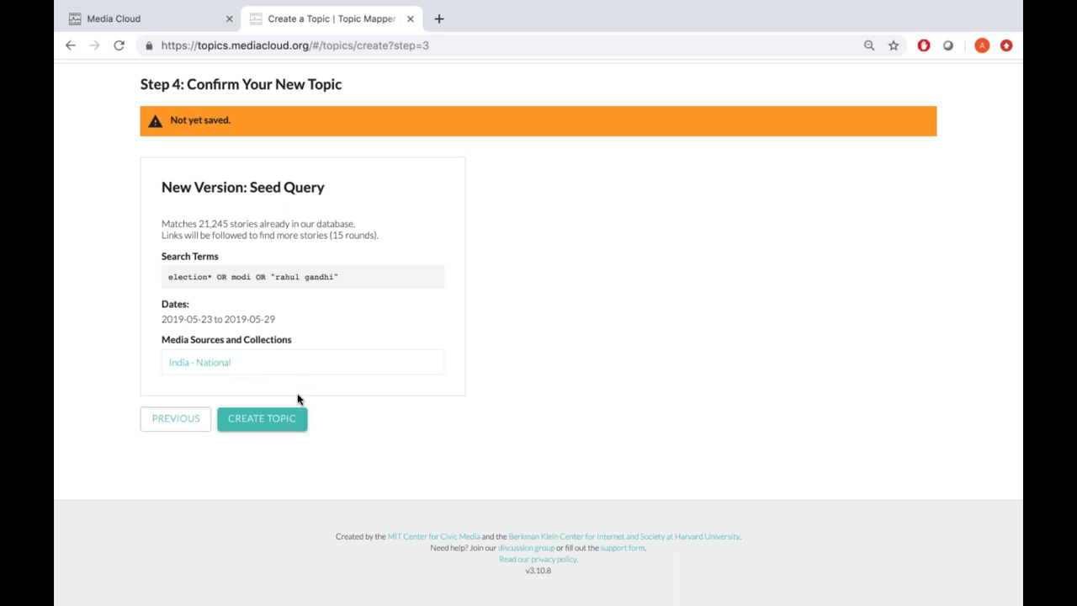
{"action": "left_click", "coordinate": [285, 422]}
{"action": "scroll", "coordinate": [276, 428], "scroll_direction": "up", "scroll_amount": 2}
{"action": "left_click", "coordinate": [247, 476]}
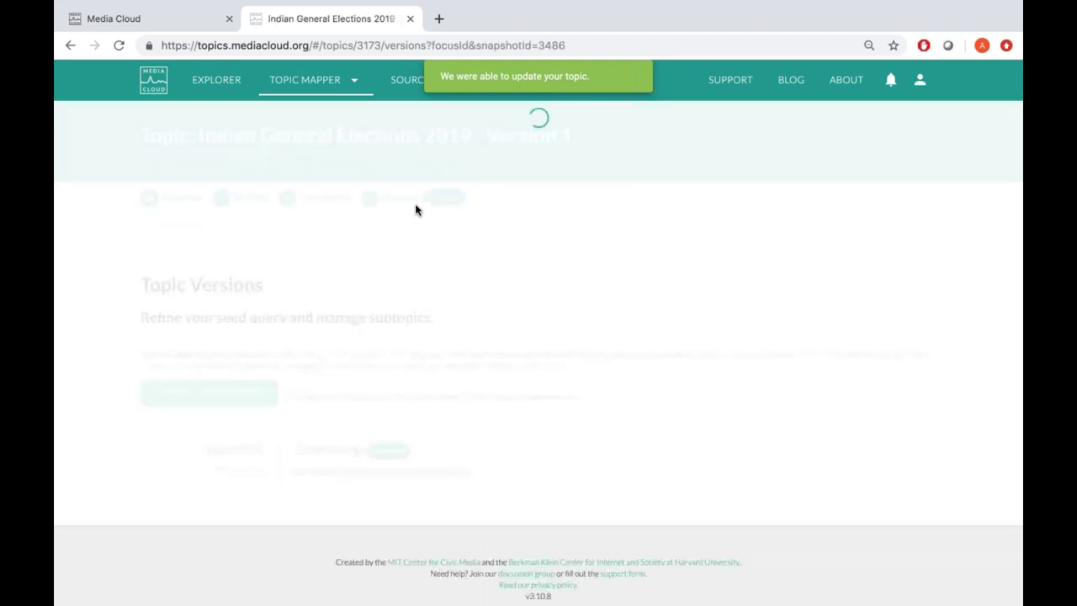
{"action": "scroll", "coordinate": [414, 209], "scroll_direction": "down", "scroll_amount": 1}
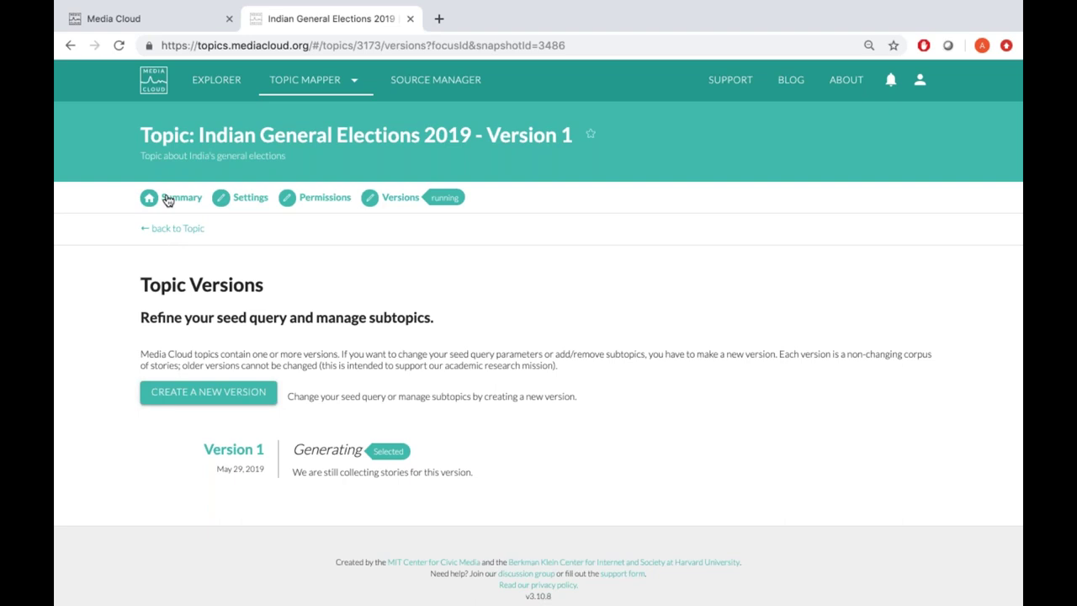
- Return to the Topic Mapper home page and open the personal topic Climate Change 2019 (Webinar)
{"action": "left_click", "coordinate": [292, 80]}
{"action": "left_click", "coordinate": [290, 114]}
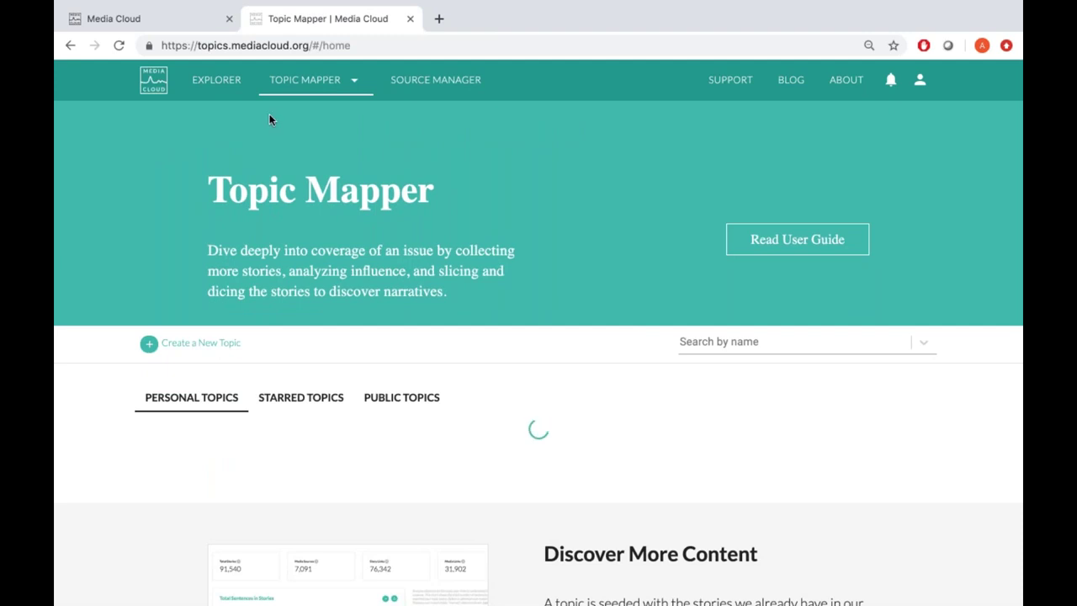
{"action": "scroll", "coordinate": [404, 360], "scroll_direction": "down", "scroll_amount": 2}
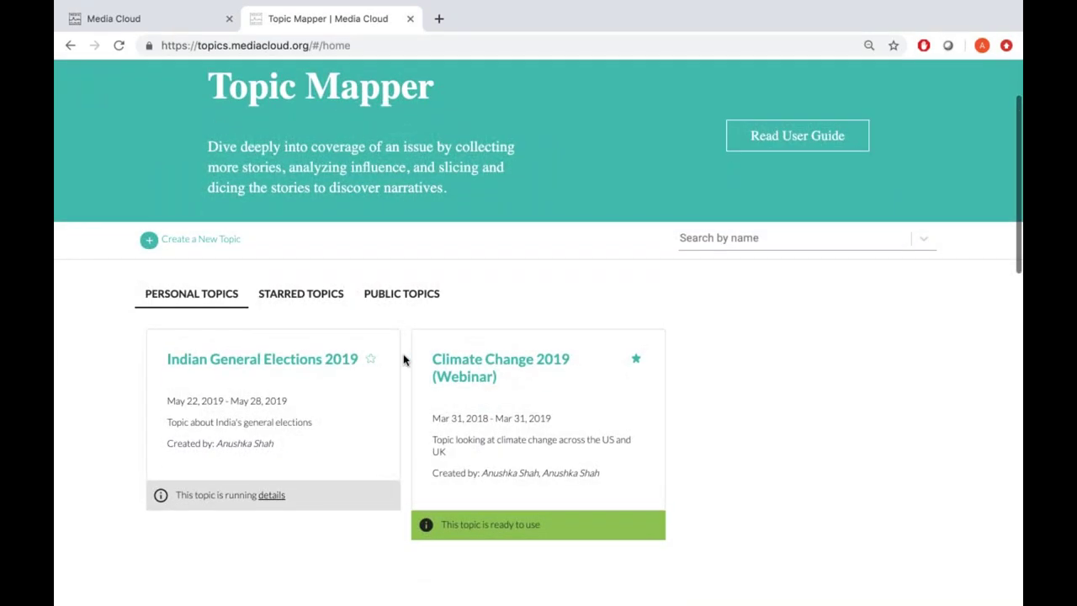
{"action": "scroll", "coordinate": [301, 363], "scroll_direction": "down", "scroll_amount": 1}
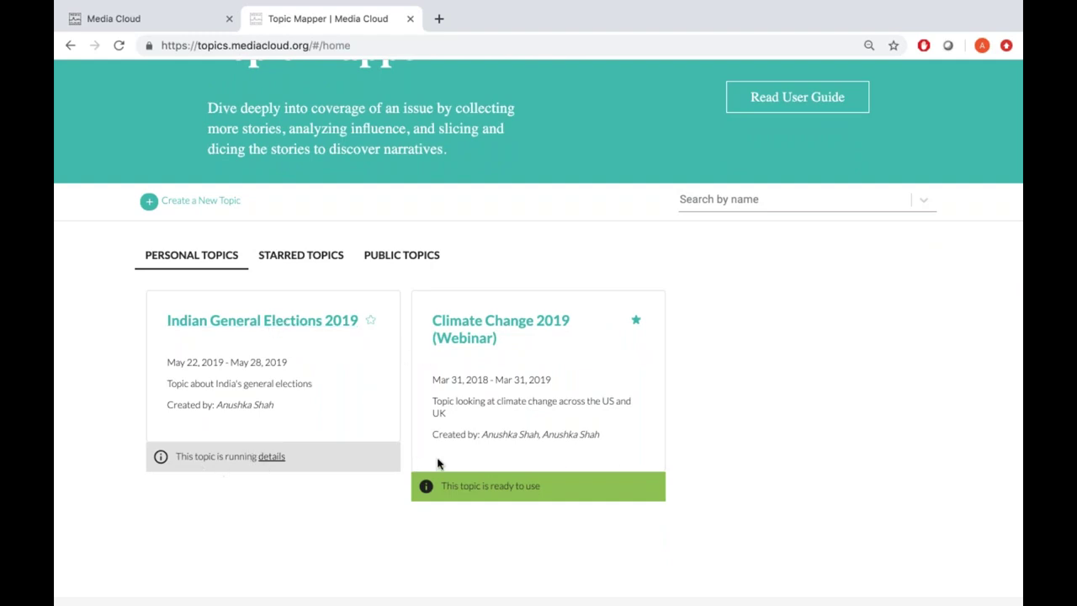
{"action": "left_click", "coordinate": [496, 324]}
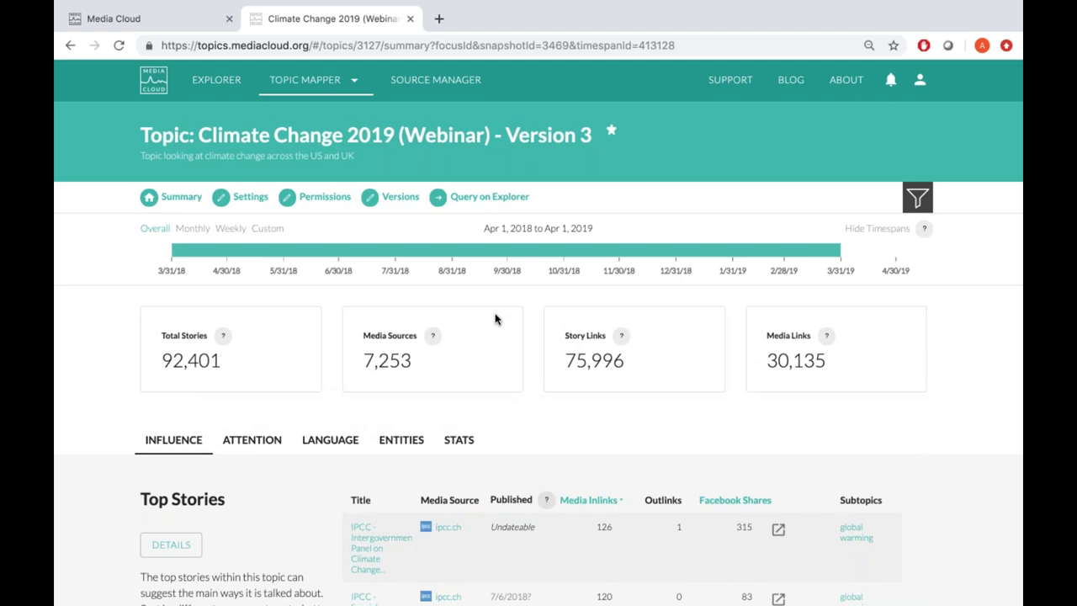
- Look over the topic summary and view its results by month, choosing individual months on the timeline
{"action": "scroll", "coordinate": [495, 319], "scroll_direction": "down", "scroll_amount": 1}
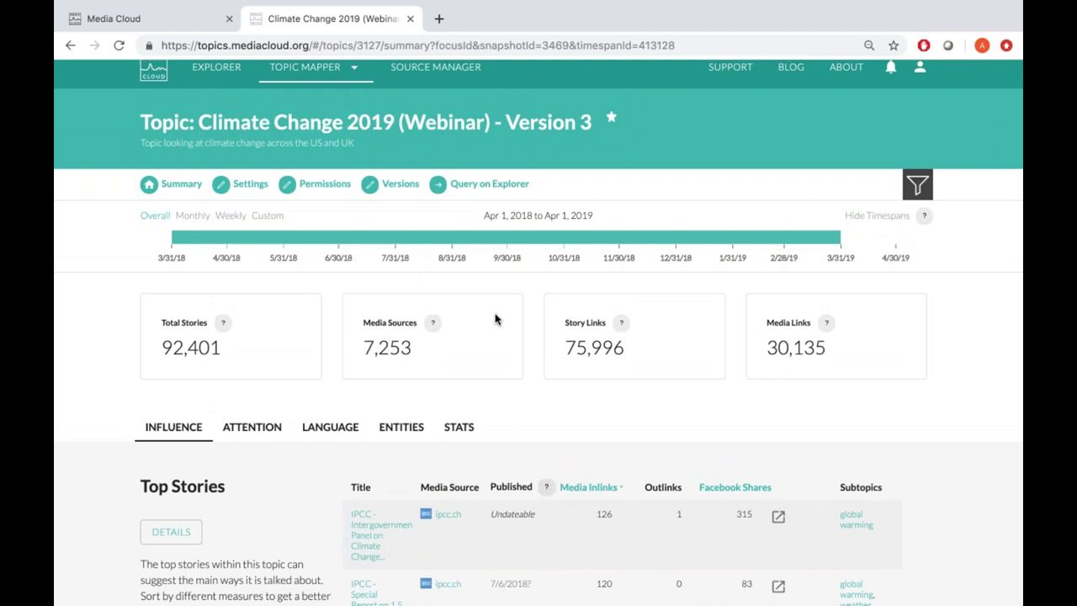
{"action": "scroll", "coordinate": [494, 318], "scroll_direction": "up", "scroll_amount": 1}
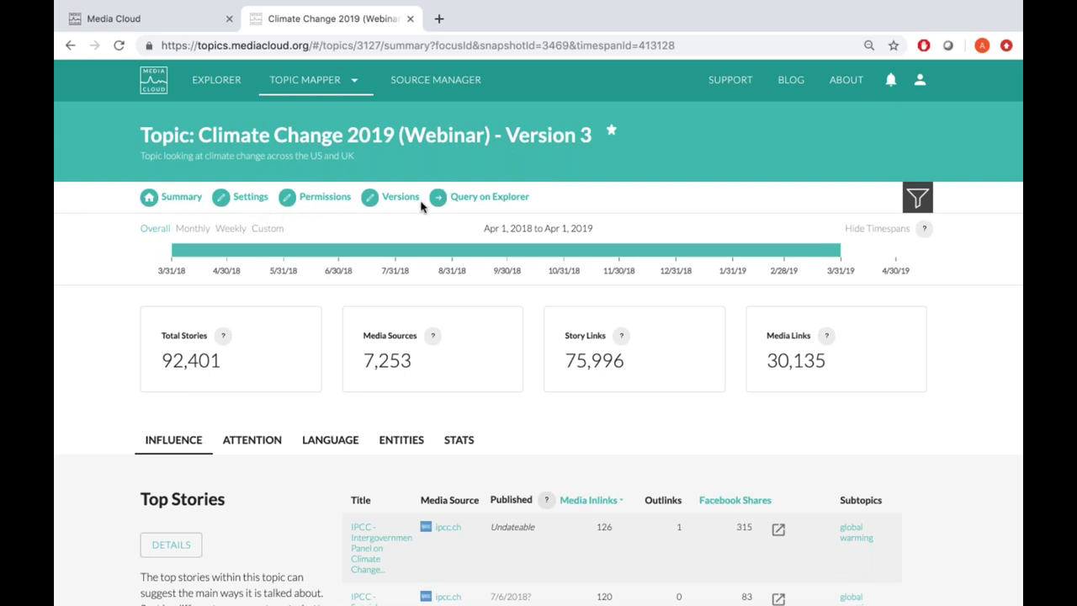
{"action": "scroll", "coordinate": [459, 232], "scroll_direction": "down", "scroll_amount": 2}
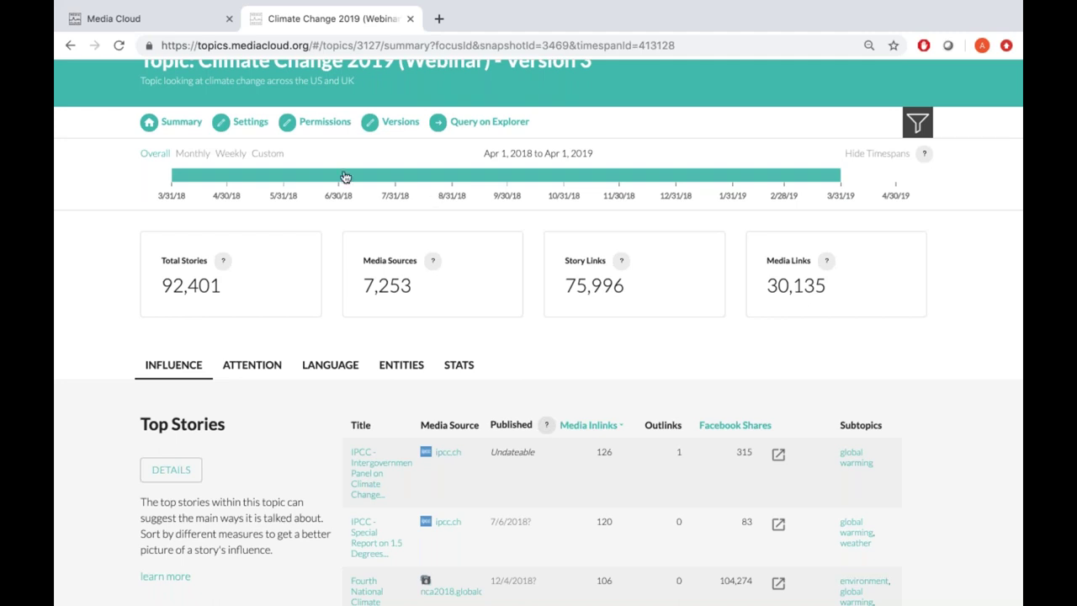
{"action": "left_click", "coordinate": [194, 154]}
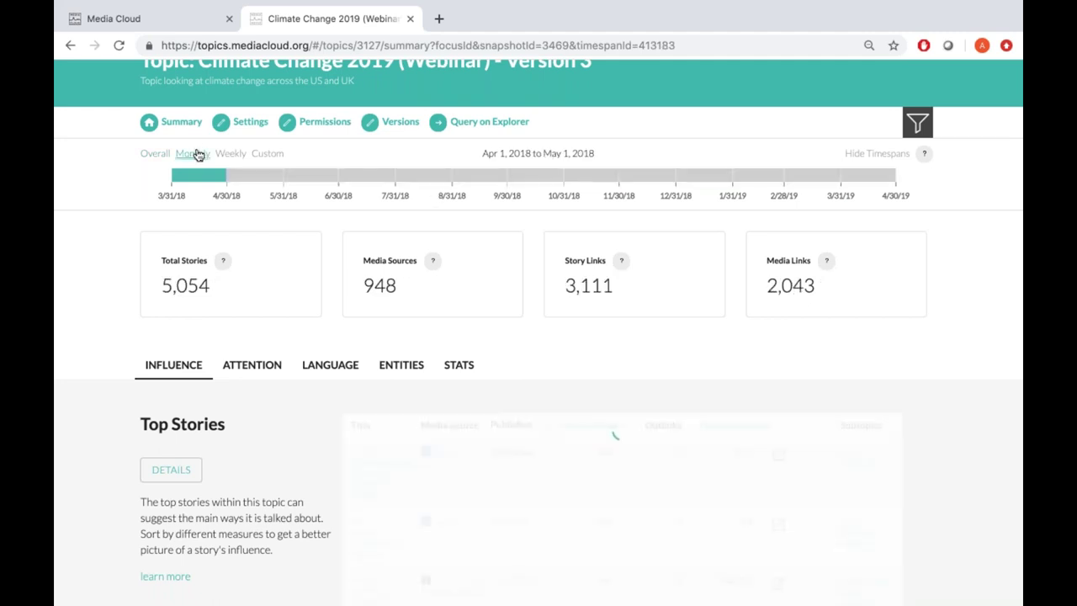
{"action": "left_click", "coordinate": [254, 174]}
{"action": "left_click", "coordinate": [303, 180]}
- View weekly results, including the week Jul 23 to Jul 30, 2018, and restore the overall timespan
{"action": "left_click", "coordinate": [230, 153]}
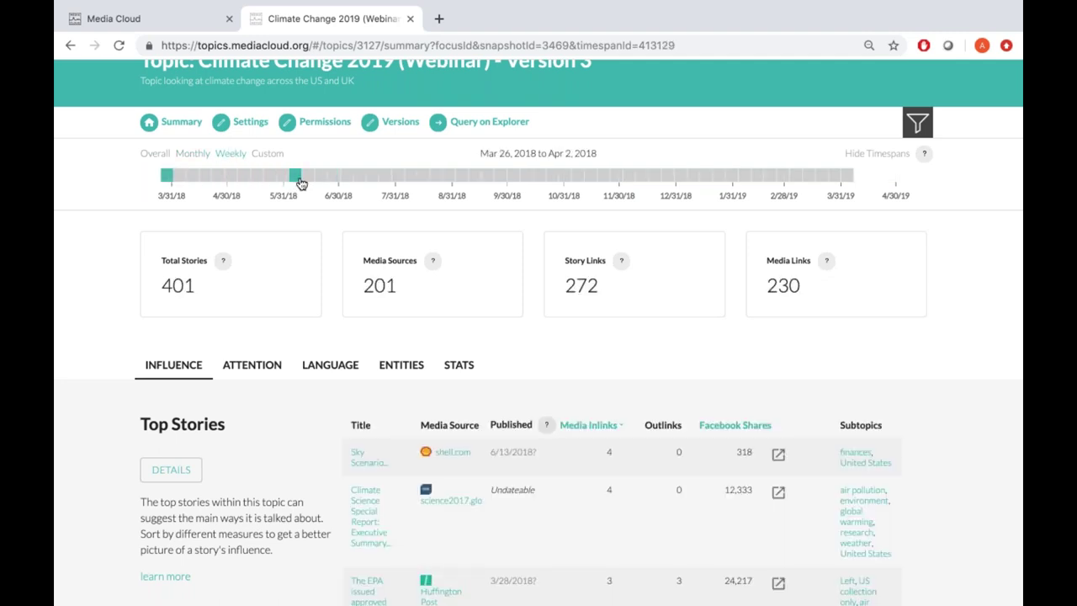
{"action": "left_click", "coordinate": [297, 178]}
{"action": "left_click", "coordinate": [385, 175]}
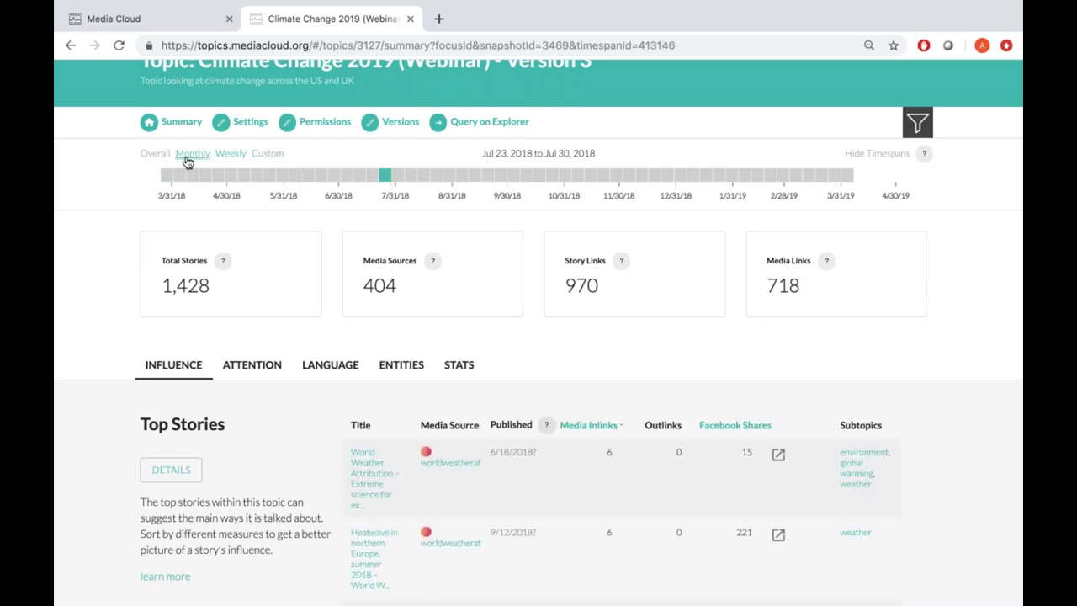
{"action": "left_click", "coordinate": [148, 157]}
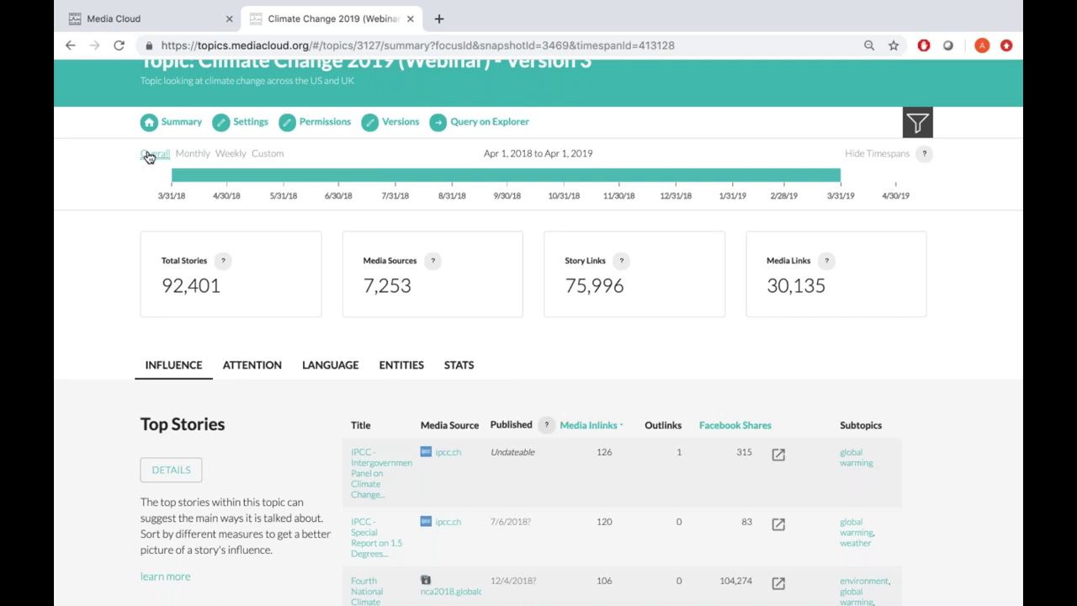
- Examine the topic's story, media and link counts, and its statistics on English, undateable, entity-checked and theme-checked stories
{"action": "scroll", "coordinate": [148, 156], "scroll_direction": "down", "scroll_amount": 1}
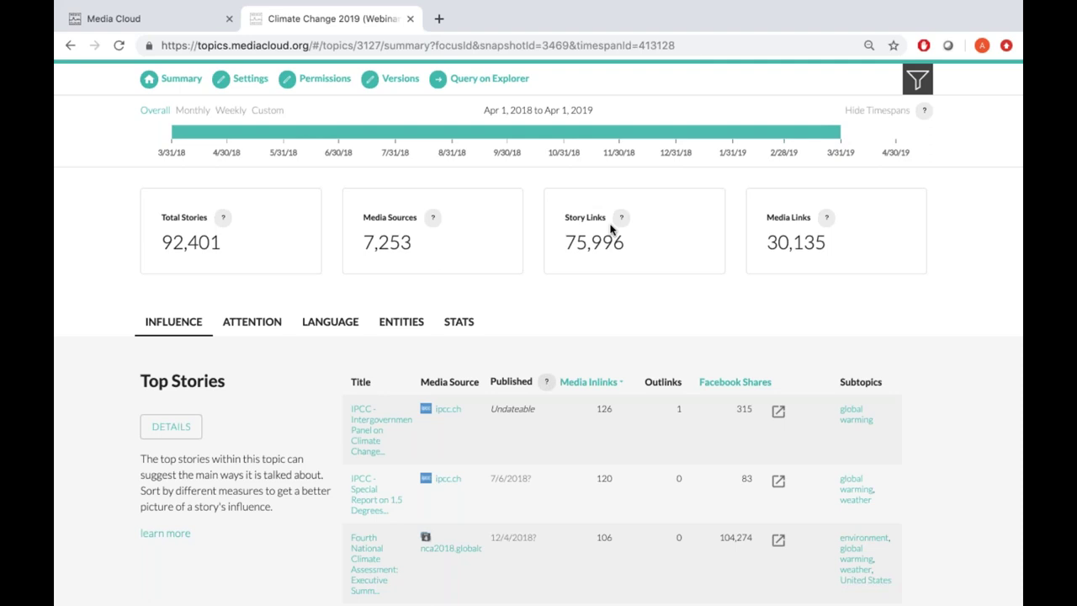
{"action": "scroll", "coordinate": [623, 284], "scroll_direction": "down", "scroll_amount": 1}
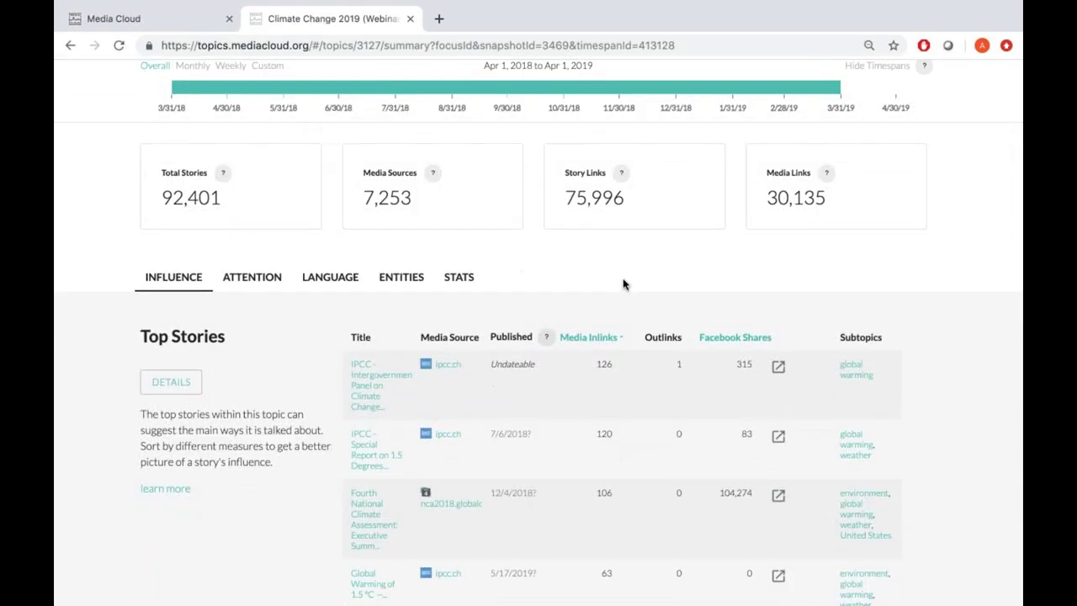
{"action": "scroll", "coordinate": [623, 284], "scroll_direction": "down", "scroll_amount": 1}
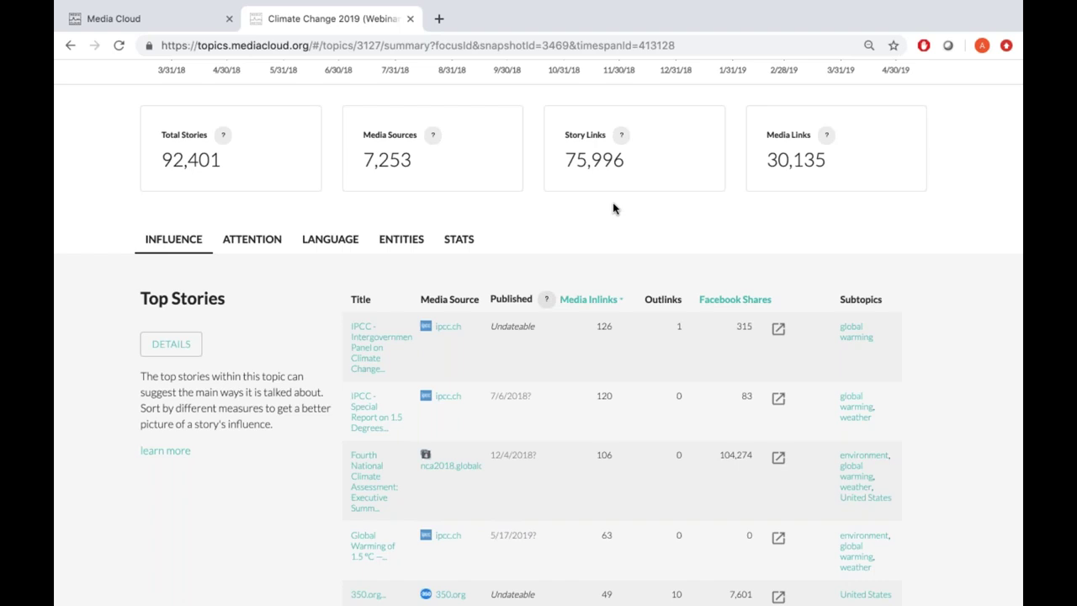
{"action": "scroll", "coordinate": [612, 209], "scroll_direction": "up", "scroll_amount": 1}
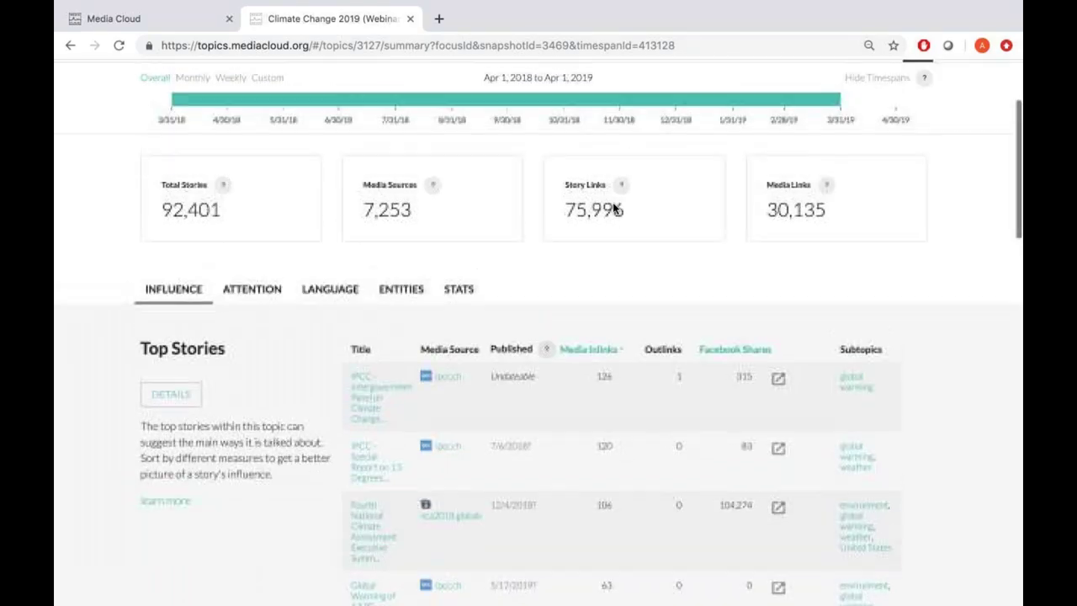
{"action": "left_click", "coordinate": [453, 296]}
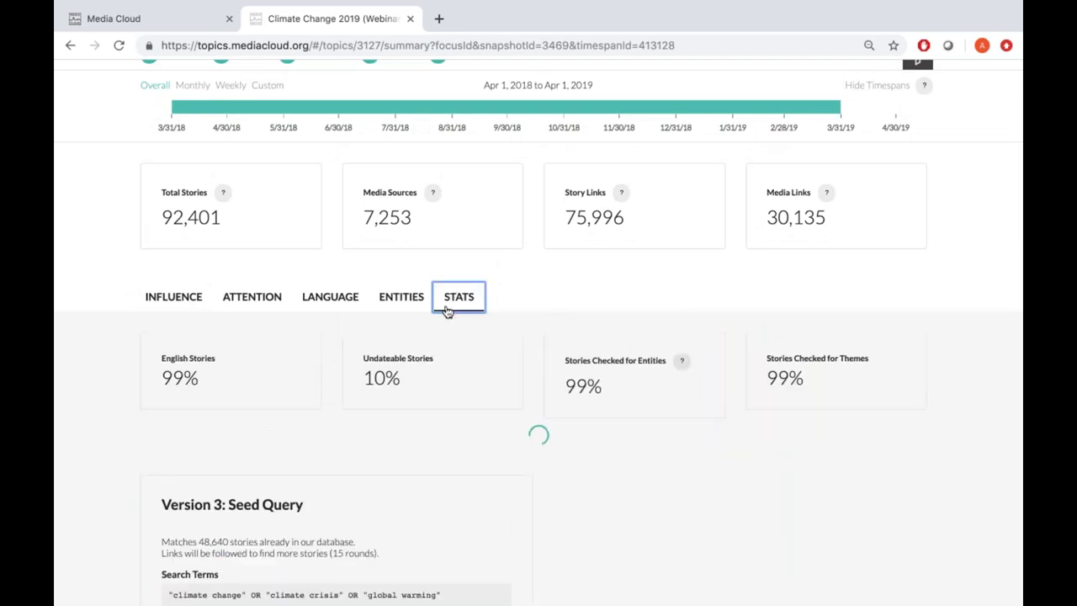
{"action": "scroll", "coordinate": [448, 312], "scroll_direction": "down", "scroll_amount": 1}
{"action": "scroll", "coordinate": [447, 312], "scroll_direction": "down", "scroll_amount": 1}
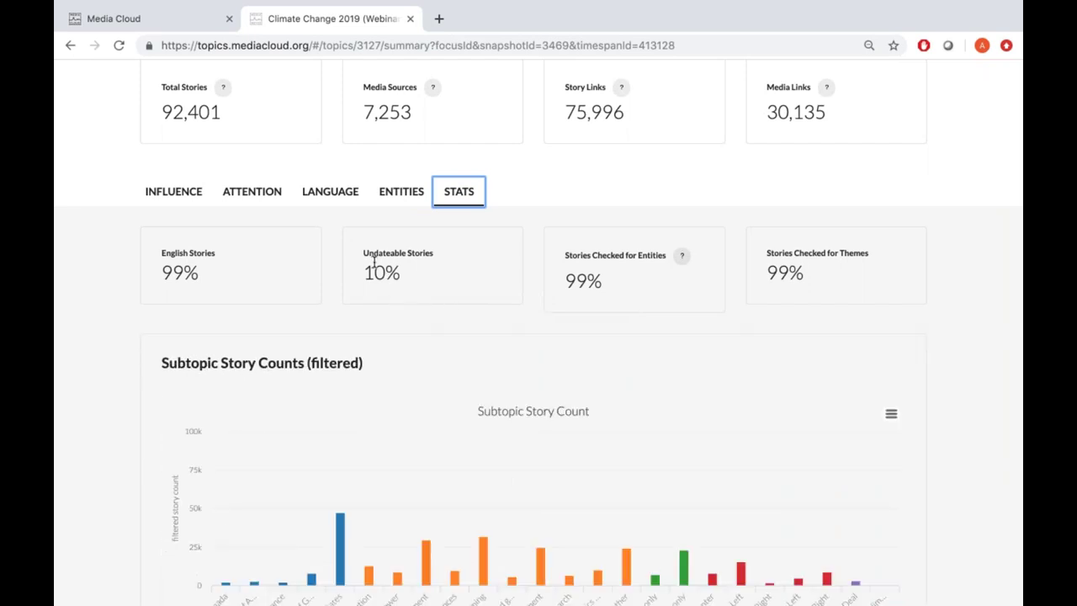
{"action": "scroll", "coordinate": [350, 259], "scroll_direction": "up", "scroll_amount": 1}
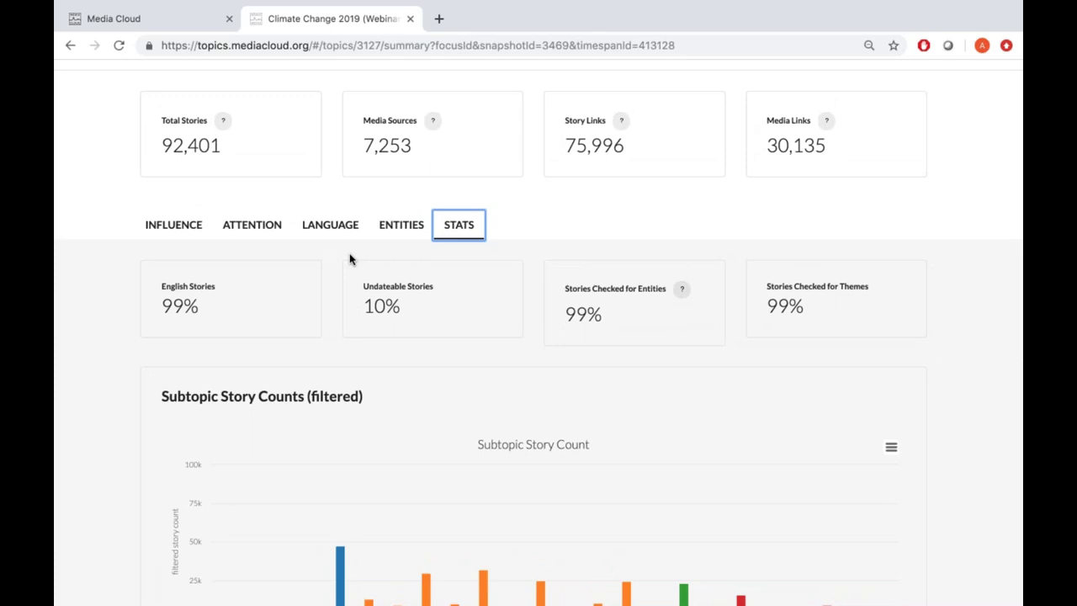
{"action": "scroll", "coordinate": [280, 204], "scroll_direction": "up", "scroll_amount": 1}
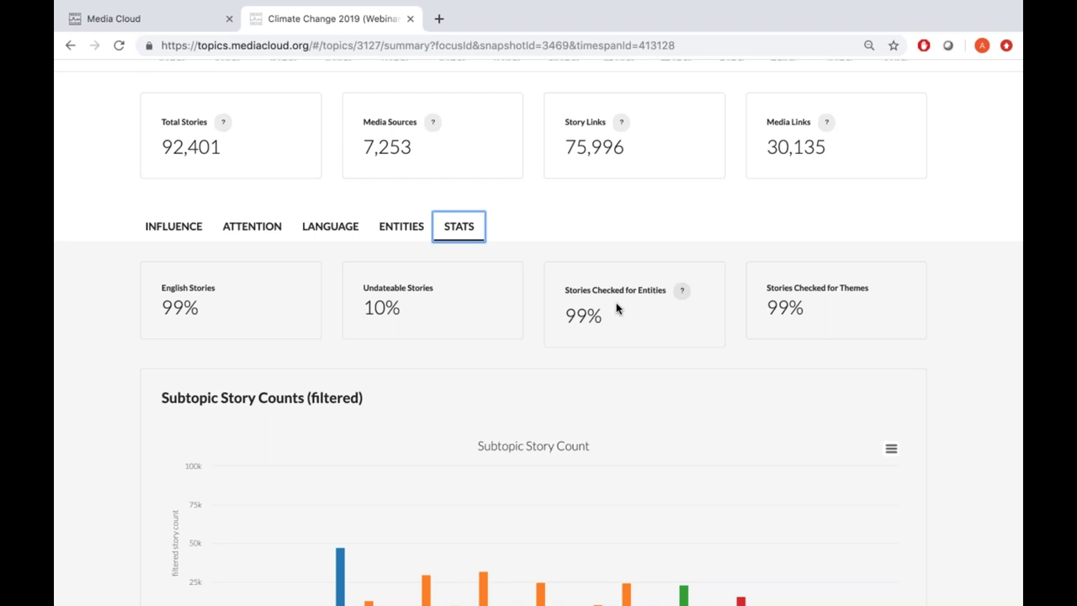
- Examine the subtopic story count chart and the Version 3 seed query's search terms, dates and media collections
{"action": "scroll", "coordinate": [617, 309], "scroll_direction": "down", "scroll_amount": 1}
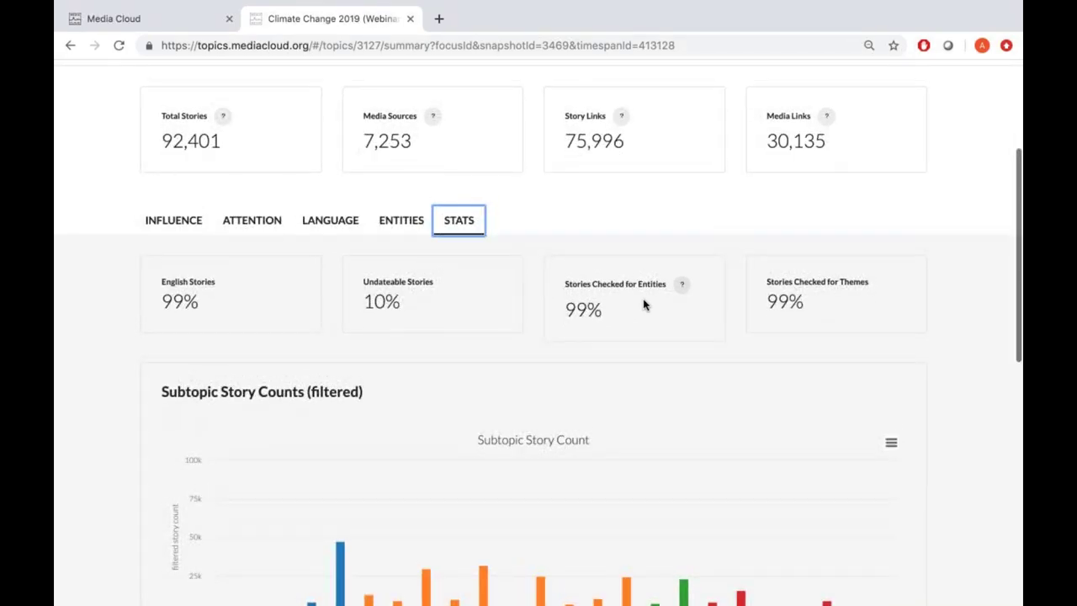
{"action": "scroll", "coordinate": [625, 311], "scroll_direction": "down", "scroll_amount": 5}
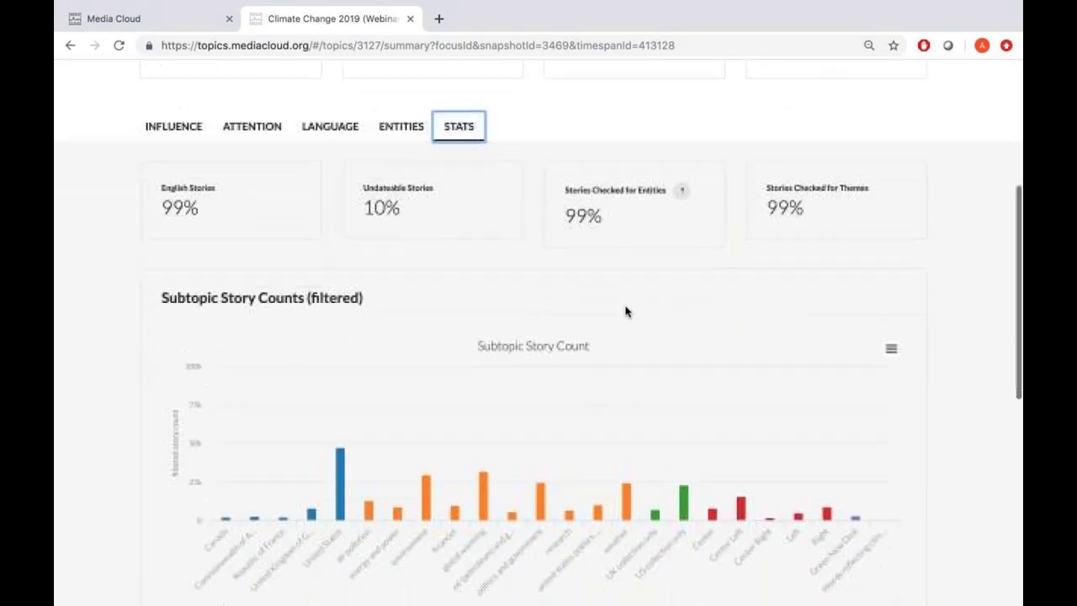
{"action": "scroll", "coordinate": [625, 311], "scroll_direction": "down", "scroll_amount": 5}
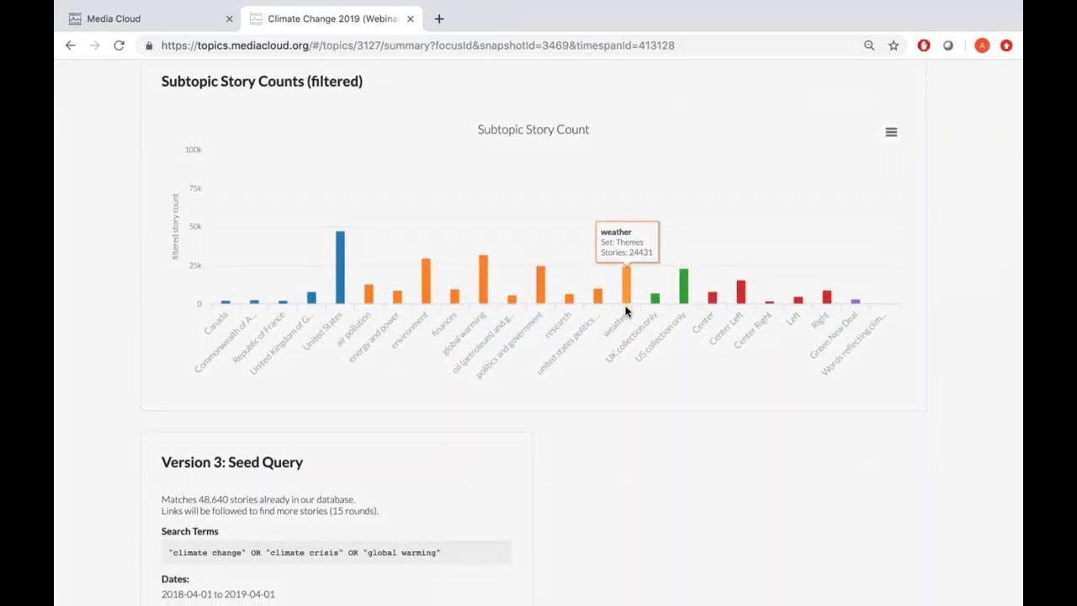
{"action": "scroll", "coordinate": [624, 311], "scroll_direction": "down", "scroll_amount": 6}
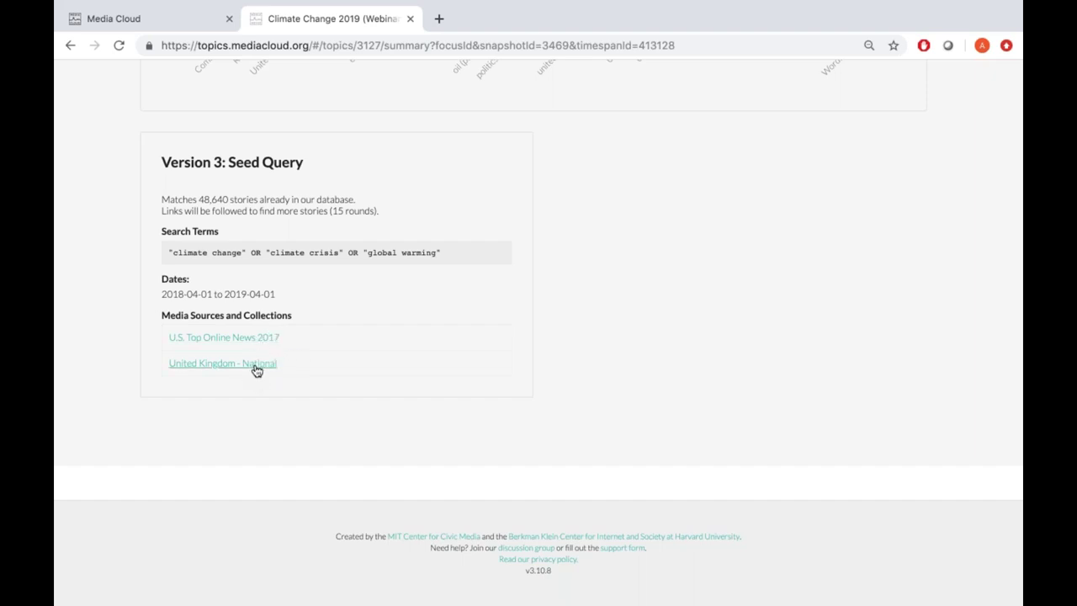
- Open the topic's influence results and examine the Top Stories by media inlinks, outlinks, Facebook shares and subtopics
{"action": "scroll", "coordinate": [256, 371], "scroll_direction": "up", "scroll_amount": 3}
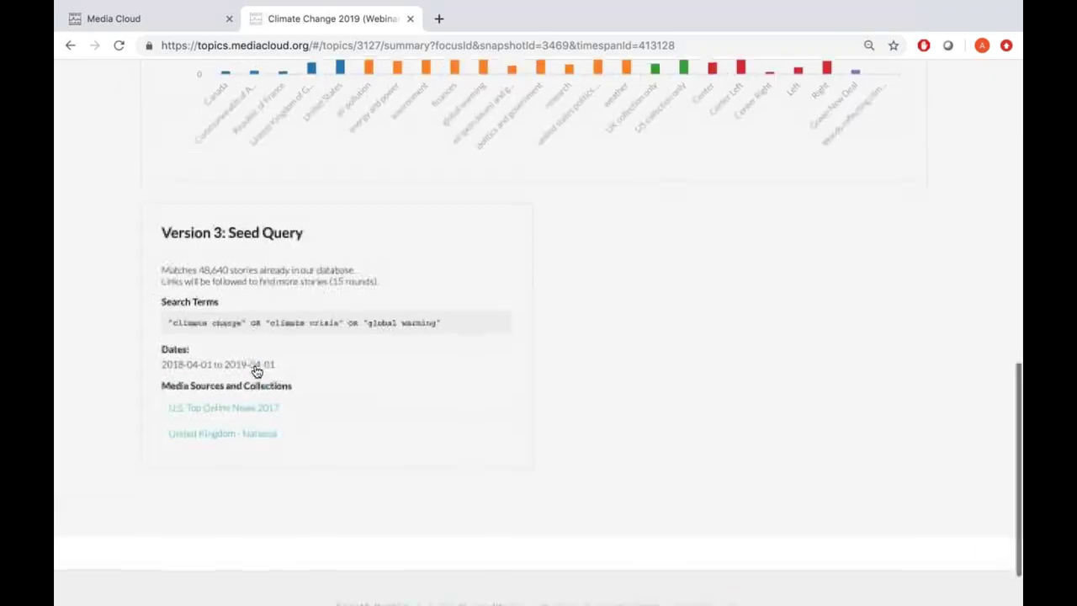
{"action": "scroll", "coordinate": [539, 336], "scroll_direction": "up", "scroll_amount": 5}
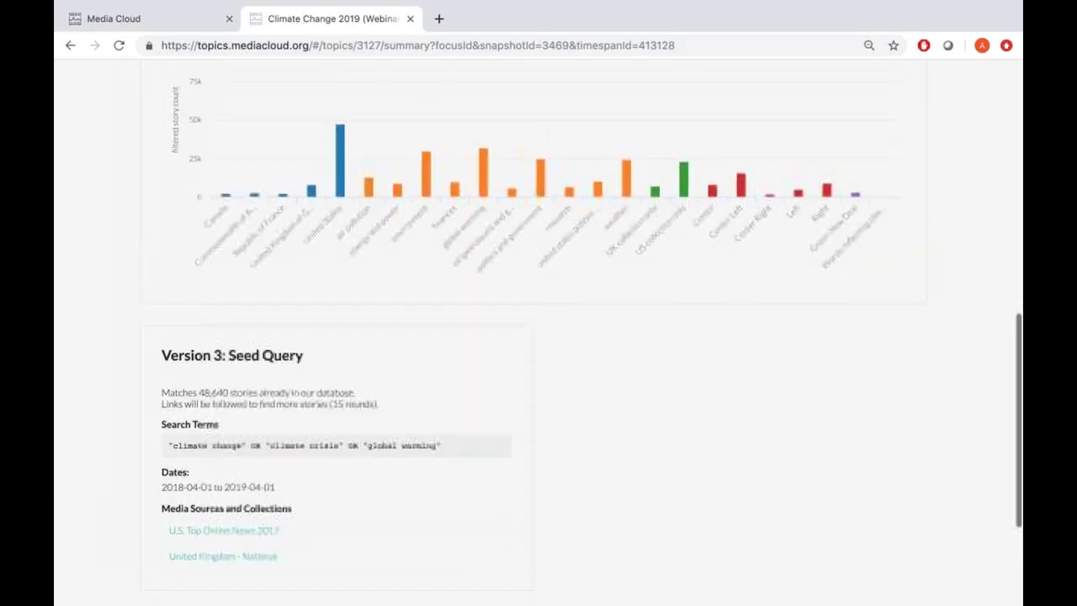
{"action": "scroll", "coordinate": [538, 337], "scroll_direction": "up", "scroll_amount": 8}
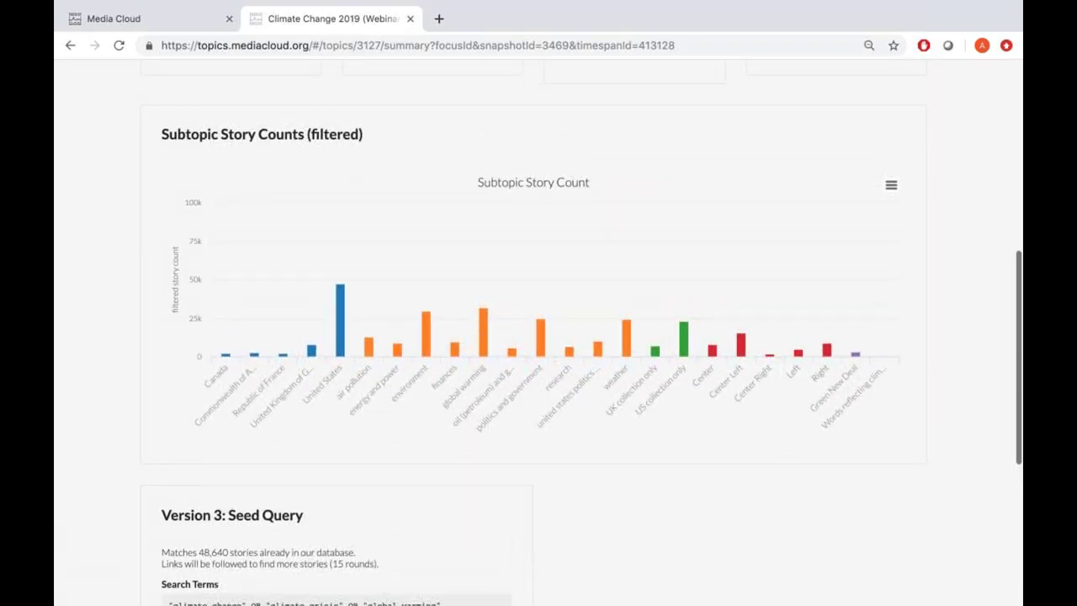
{"action": "scroll", "coordinate": [539, 336], "scroll_direction": "up", "scroll_amount": 8}
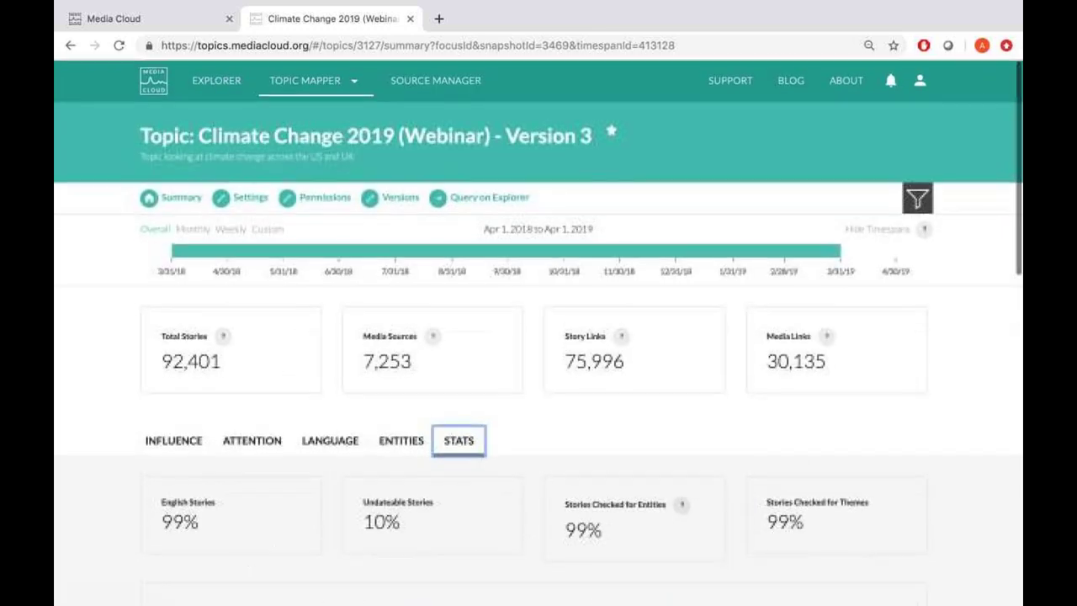
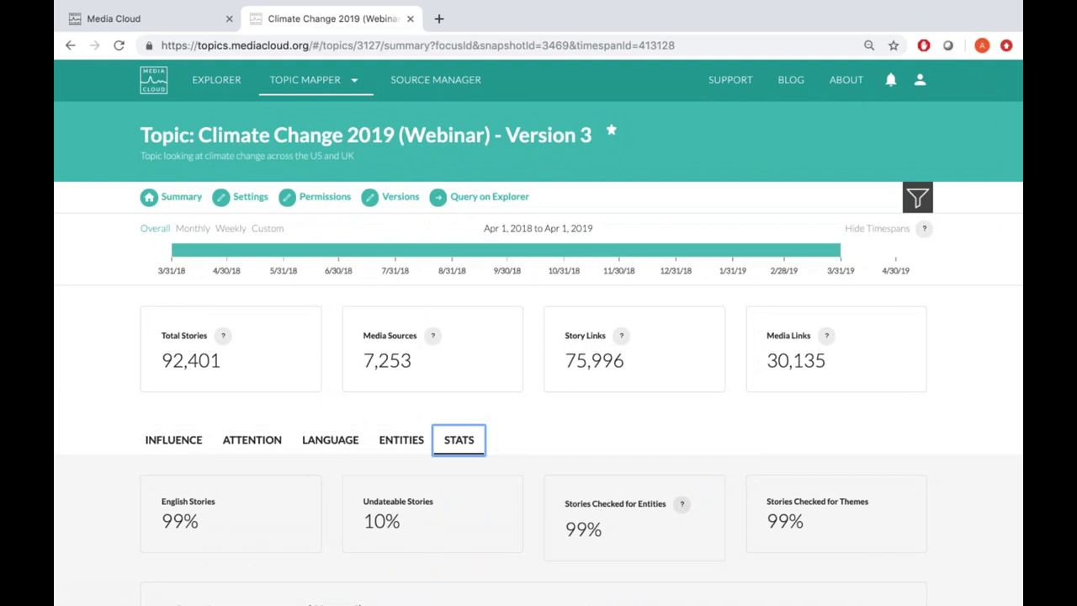
{"action": "scroll", "coordinate": [233, 454], "scroll_direction": "down", "scroll_amount": 4}
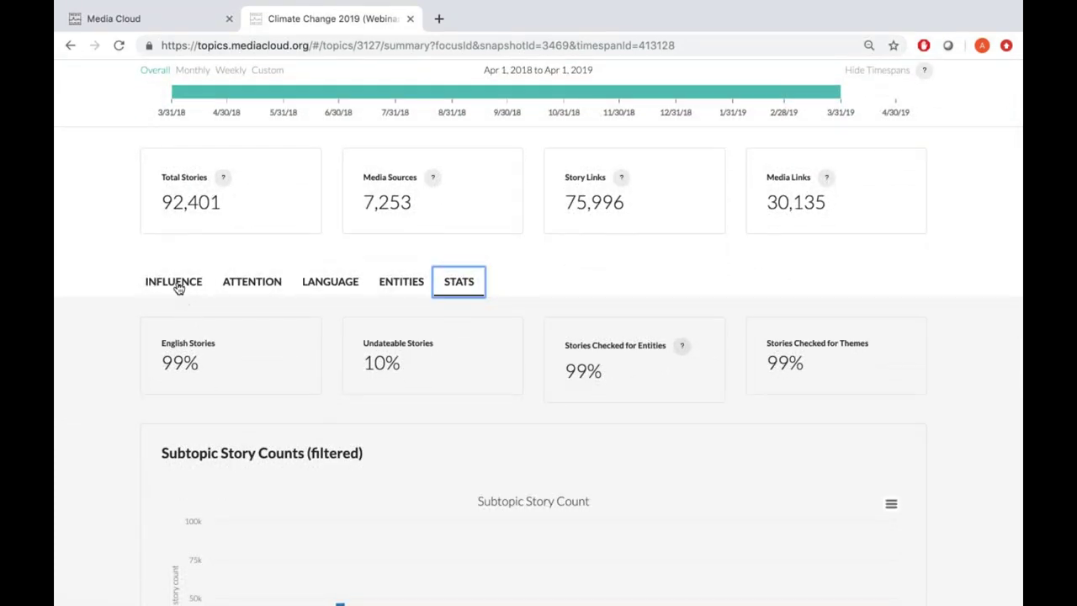
{"action": "left_click", "coordinate": [178, 288]}
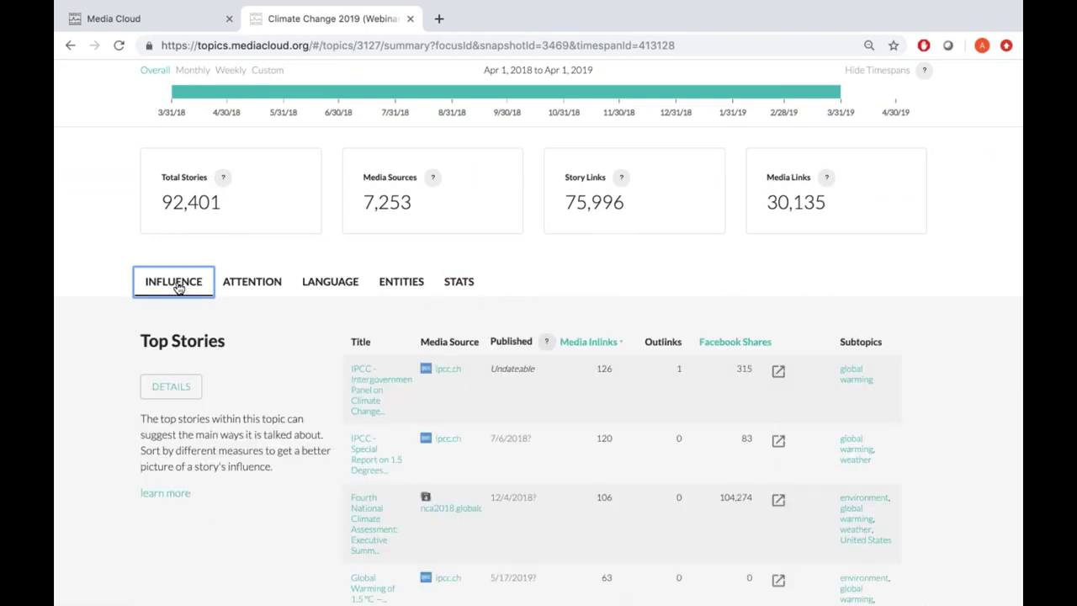
{"action": "scroll", "coordinate": [178, 288], "scroll_direction": "down", "scroll_amount": 5}
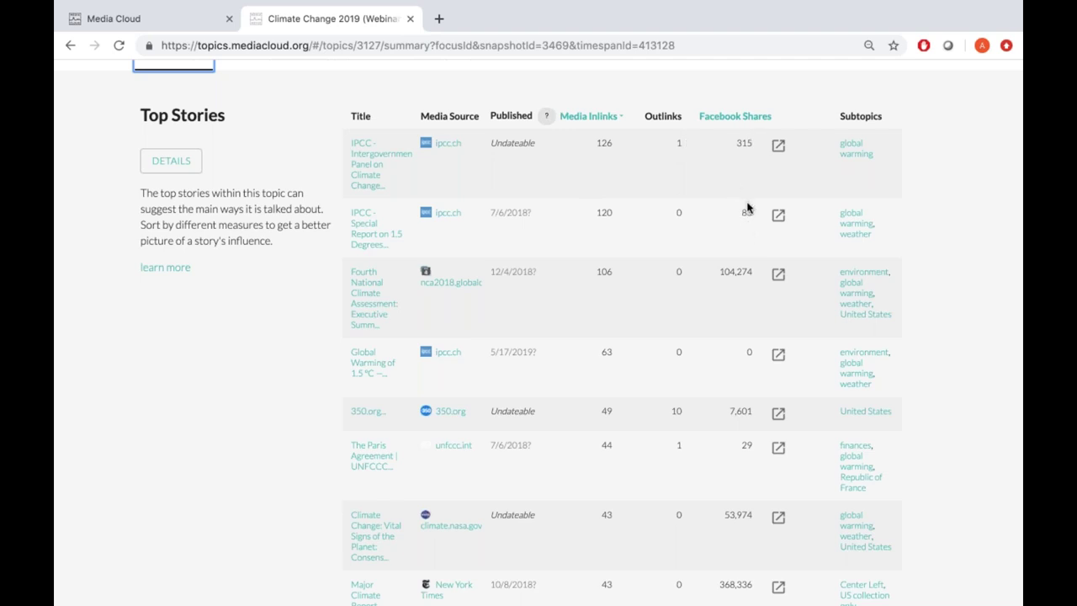
{"action": "scroll", "coordinate": [747, 207], "scroll_direction": "down", "scroll_amount": 1}
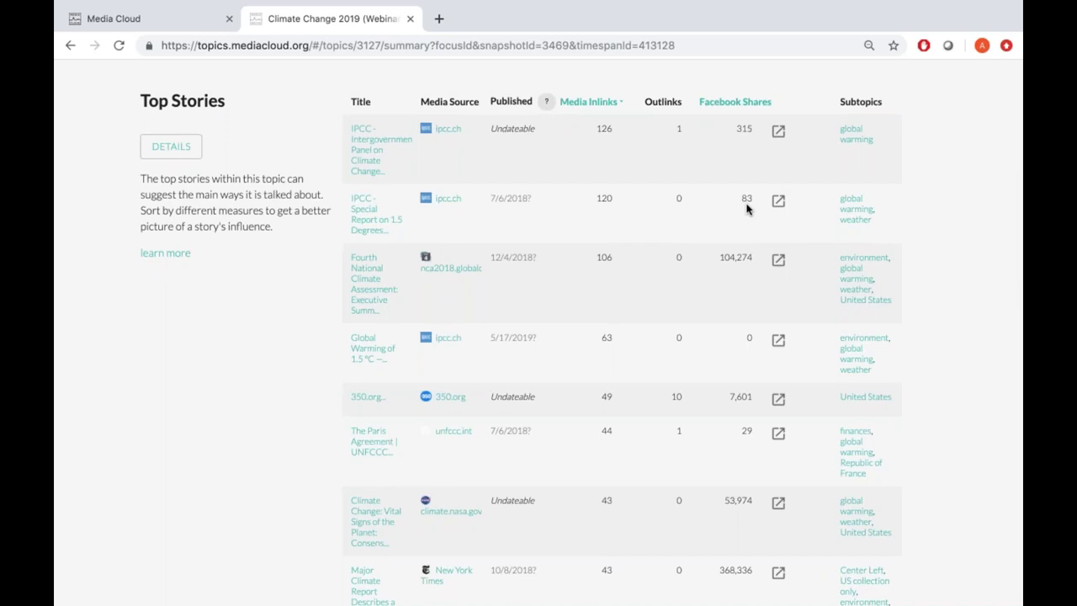
{"action": "scroll", "coordinate": [747, 207], "scroll_direction": "up", "scroll_amount": 3}
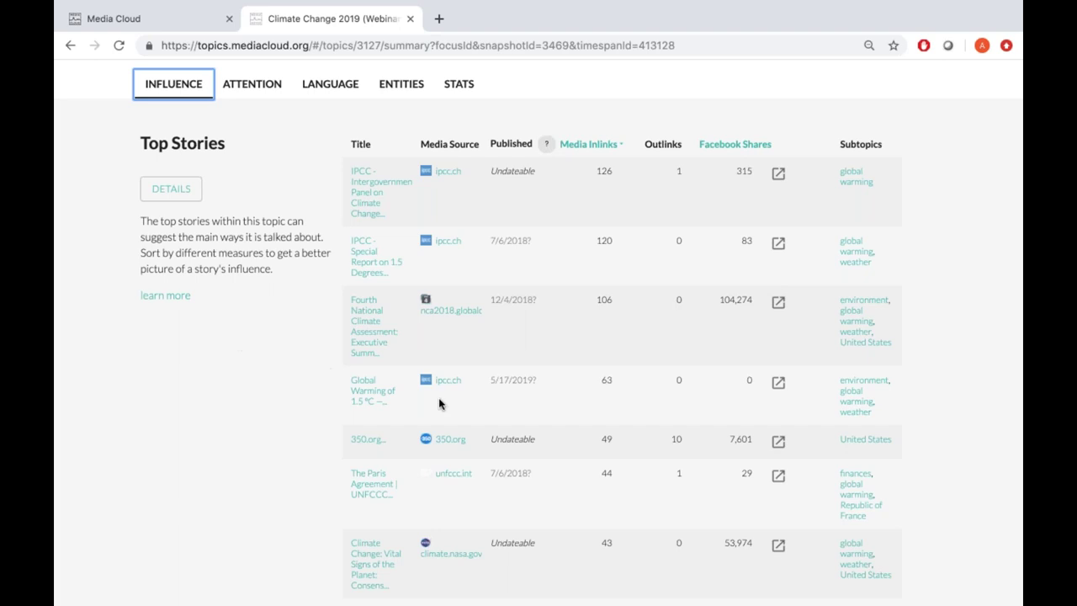
- View the CSV download options for the Top Stories table and dismiss them without downloading
{"action": "scroll", "coordinate": [461, 381], "scroll_direction": "down", "scroll_amount": 2}
{"action": "scroll", "coordinate": [461, 381], "scroll_direction": "down", "scroll_amount": 5}
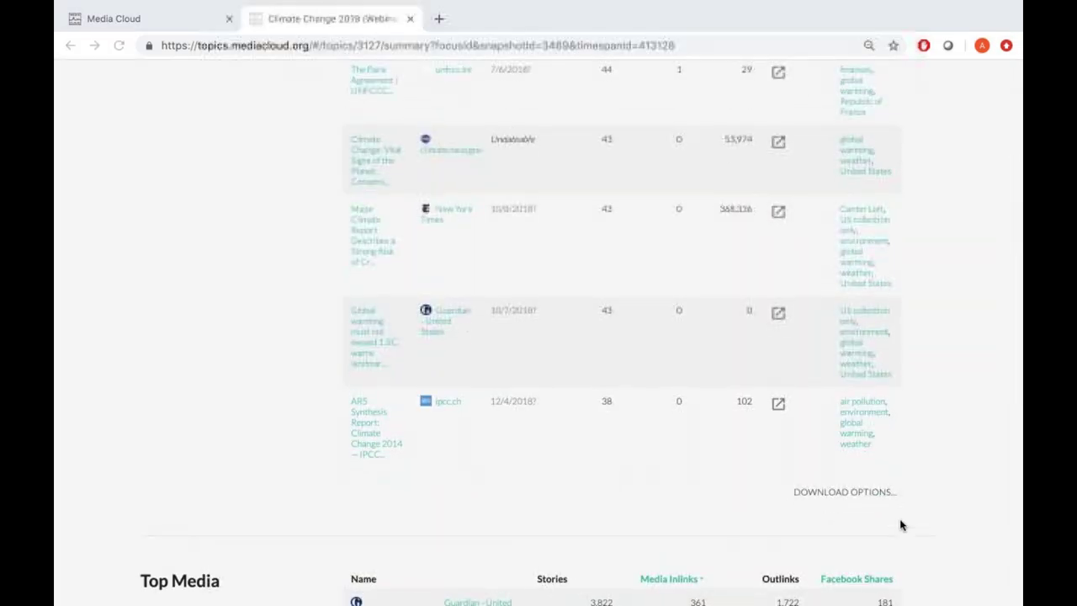
{"action": "left_click", "coordinate": [821, 500]}
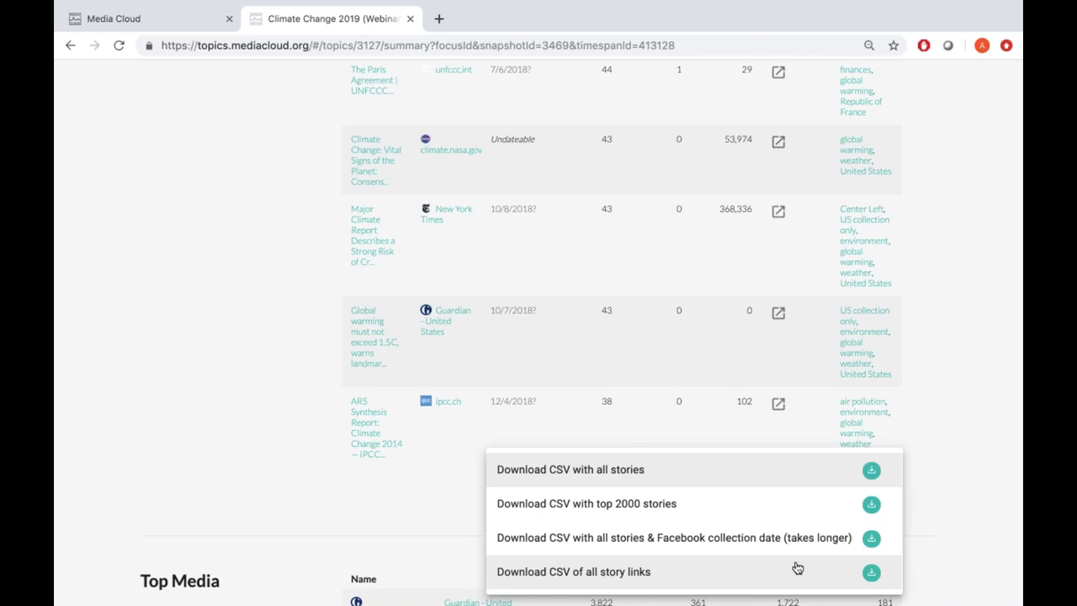
{"action": "left_click", "coordinate": [928, 533]}
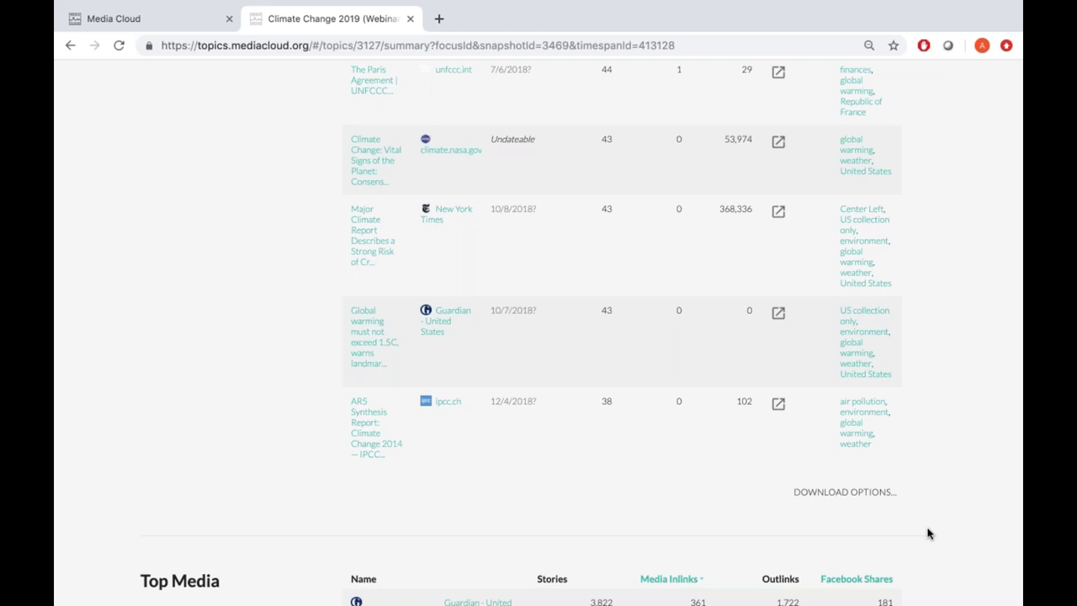
- Examine the Top Media table's story counts, media inlinks, outlinks and Facebook shares for each source
{"action": "scroll", "coordinate": [929, 533], "scroll_direction": "down", "scroll_amount": 2}
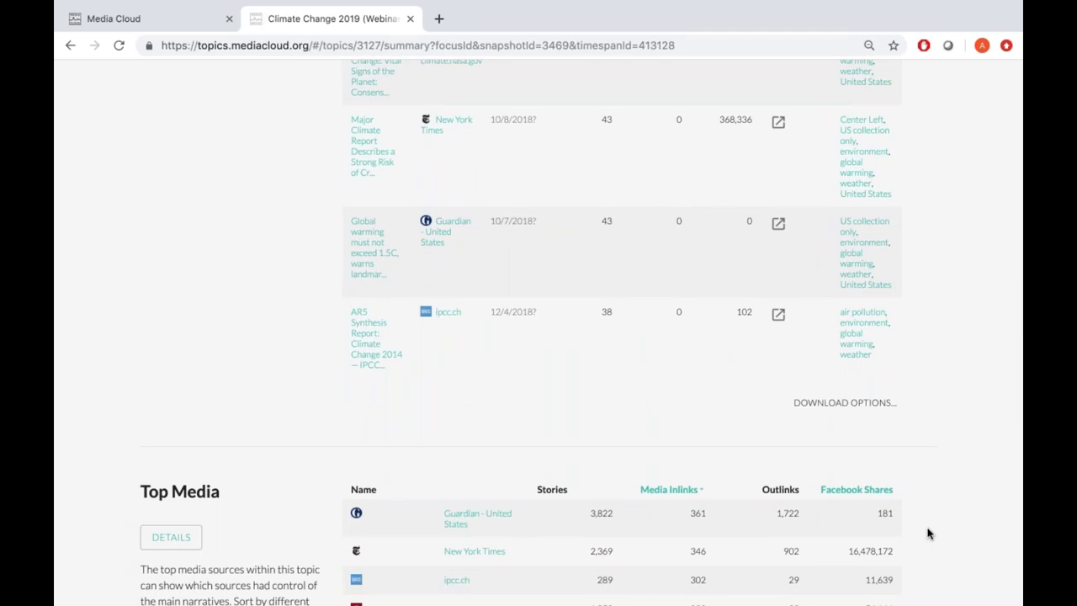
{"action": "scroll", "coordinate": [928, 533], "scroll_direction": "up", "scroll_amount": 1}
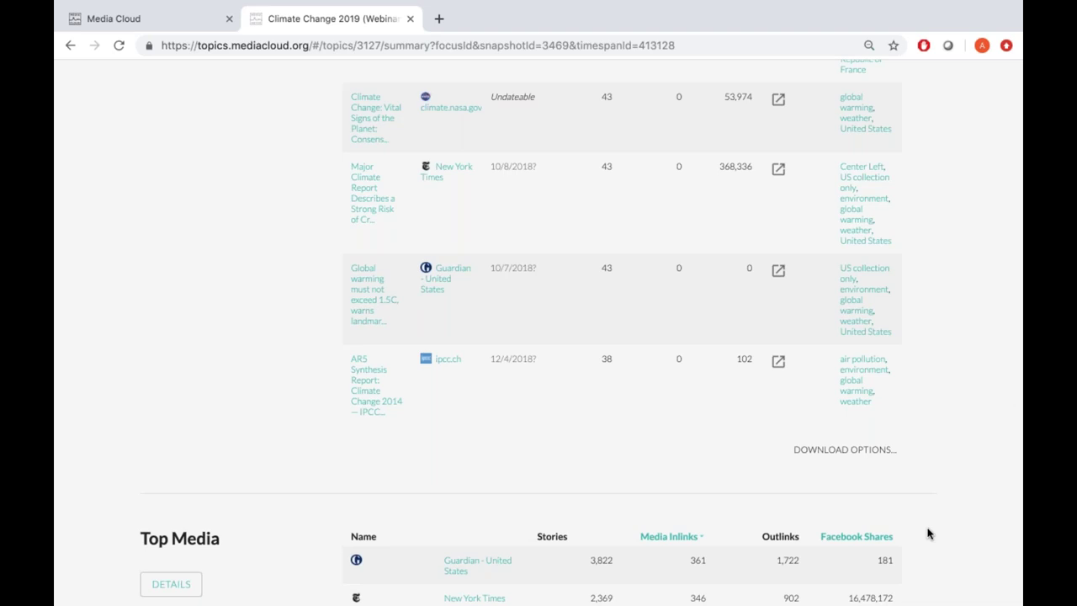
{"action": "scroll", "coordinate": [929, 533], "scroll_direction": "up", "scroll_amount": 1}
{"action": "scroll", "coordinate": [928, 534], "scroll_direction": "down", "scroll_amount": 2}
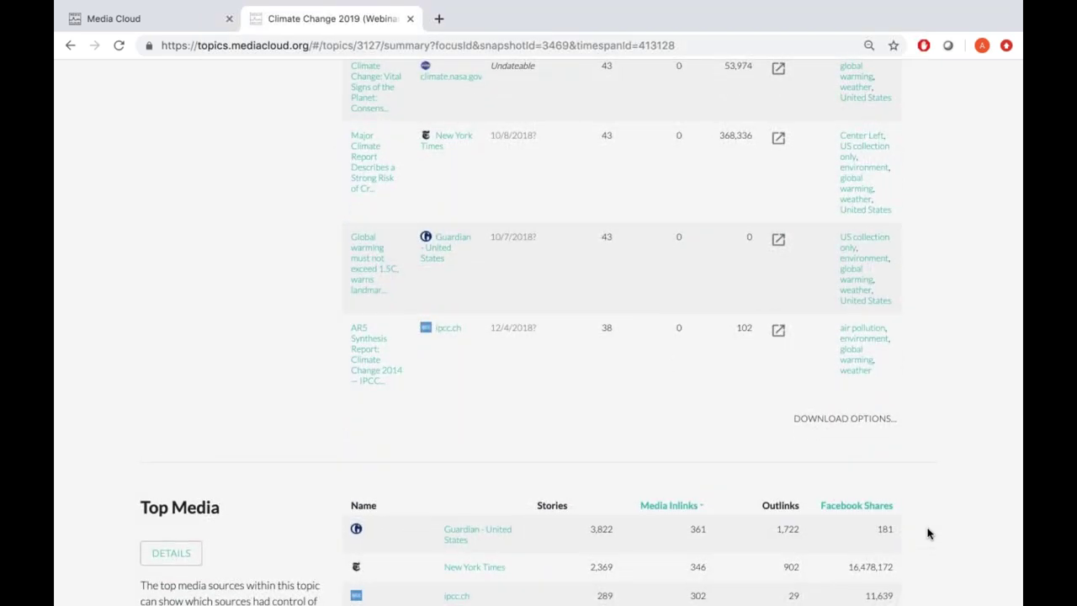
{"action": "scroll", "coordinate": [928, 533], "scroll_direction": "down", "scroll_amount": 5}
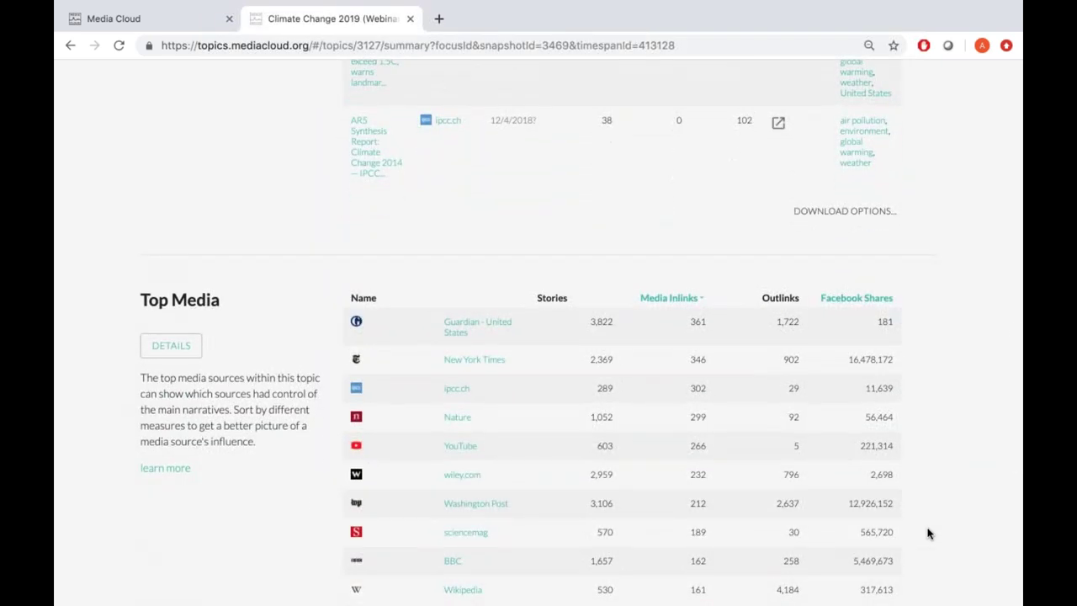
{"action": "scroll", "coordinate": [929, 533], "scroll_direction": "down", "scroll_amount": 1}
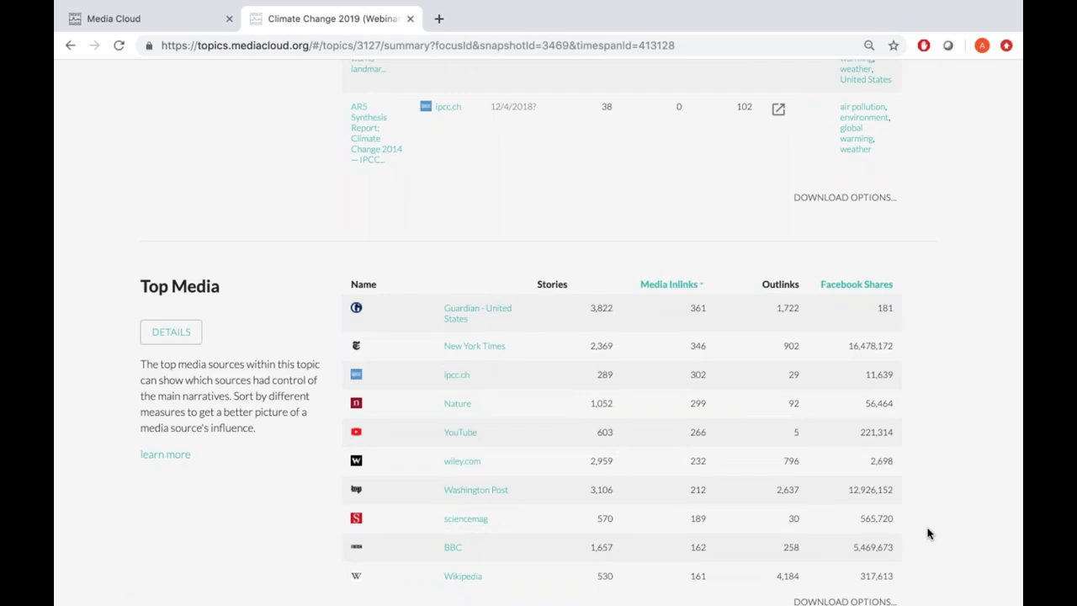
{"action": "scroll", "coordinate": [928, 533], "scroll_direction": "up", "scroll_amount": 1}
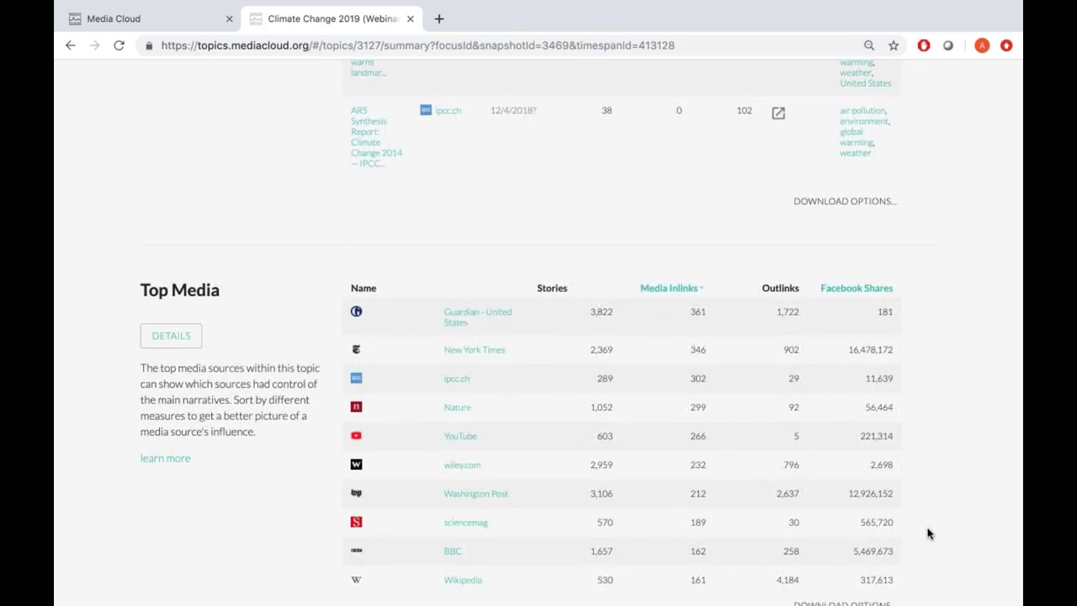
{"action": "scroll", "coordinate": [789, 427], "scroll_direction": "down", "scroll_amount": 2}
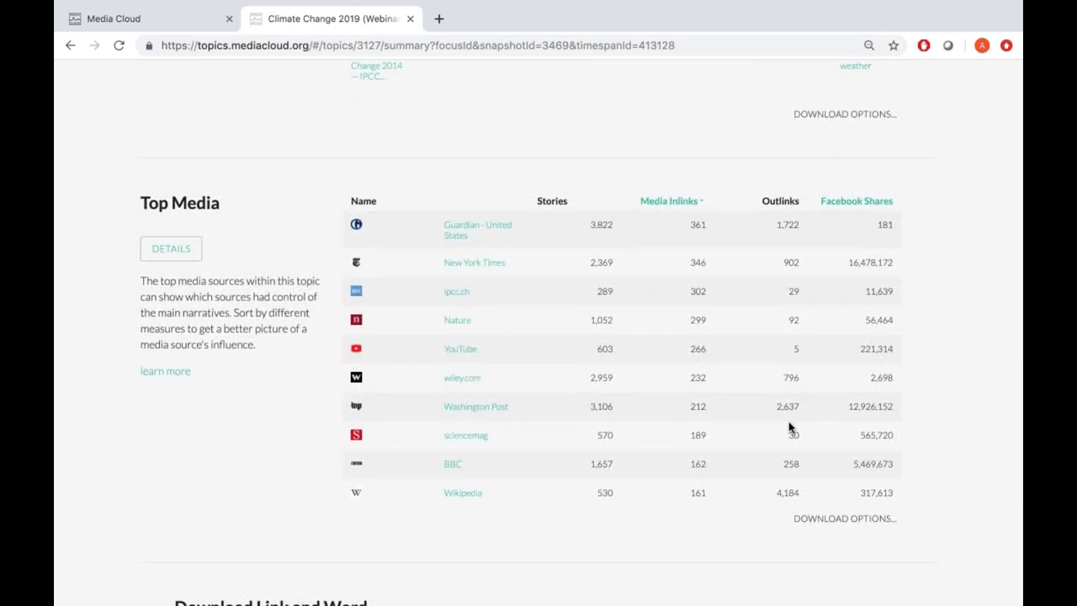
{"action": "scroll", "coordinate": [788, 427], "scroll_direction": "down", "scroll_amount": 1}
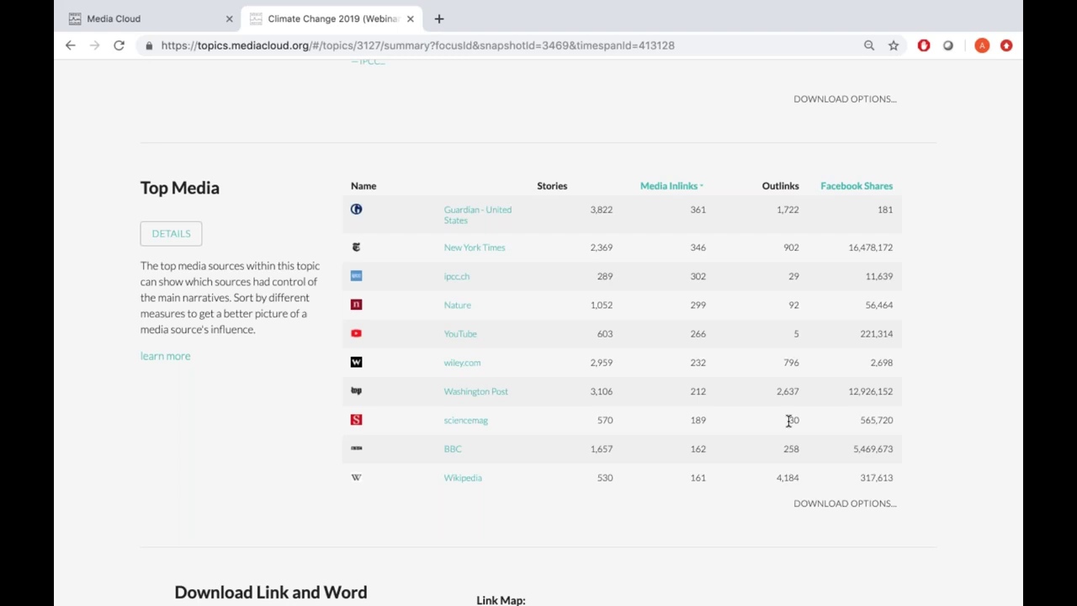
- Read the section on downloading link and word maps, including the .gexf link map and word map descriptions
{"action": "scroll", "coordinate": [789, 421], "scroll_direction": "down", "scroll_amount": 3}
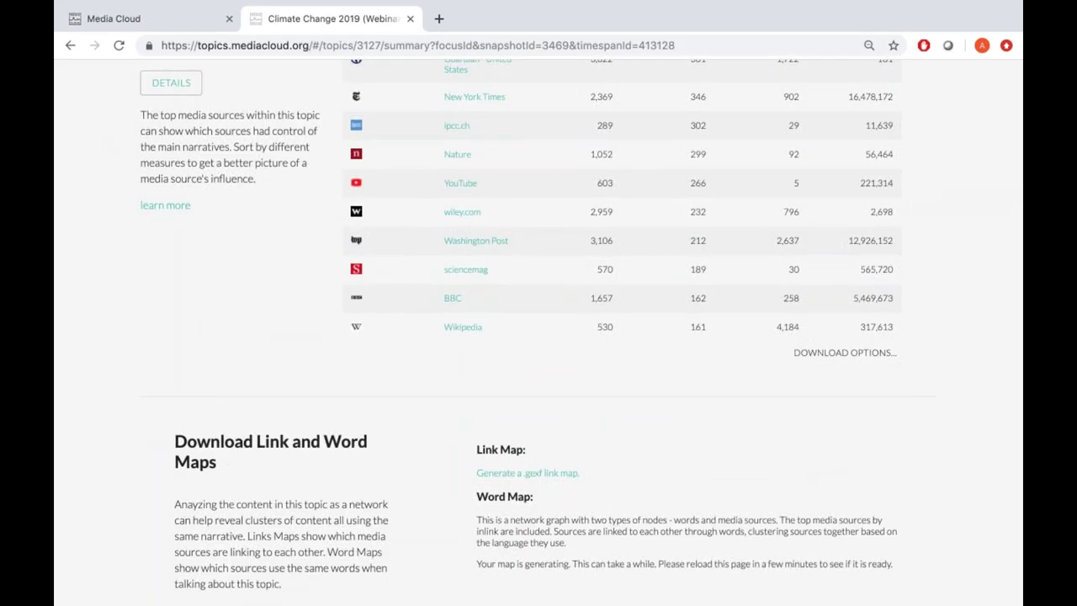
{"action": "scroll", "coordinate": [538, 336], "scroll_direction": "down", "scroll_amount": 1}
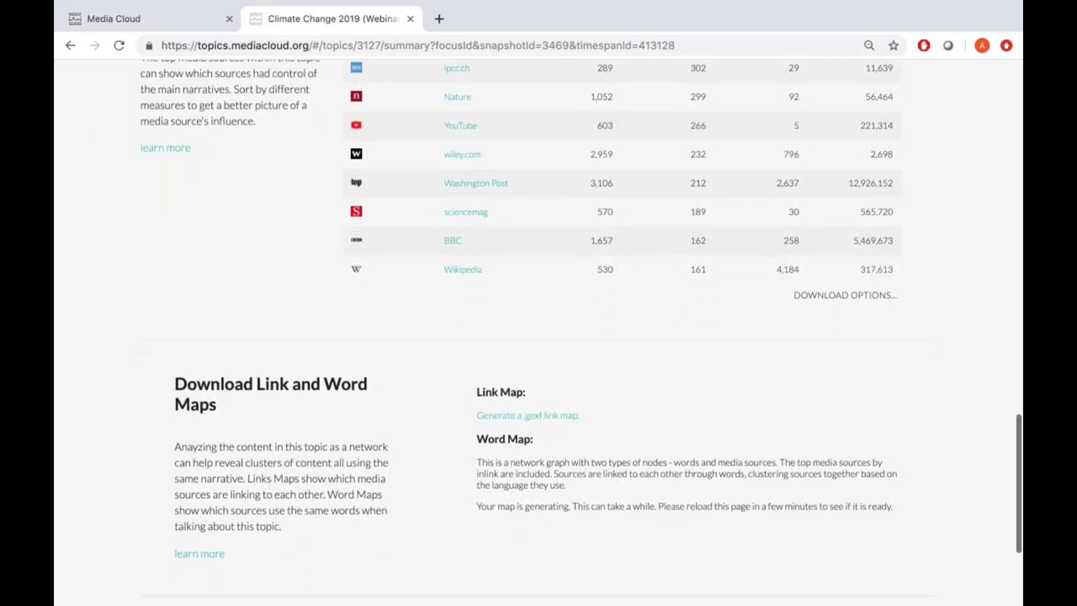
{"action": "scroll", "coordinate": [538, 336], "scroll_direction": "down", "scroll_amount": 2}
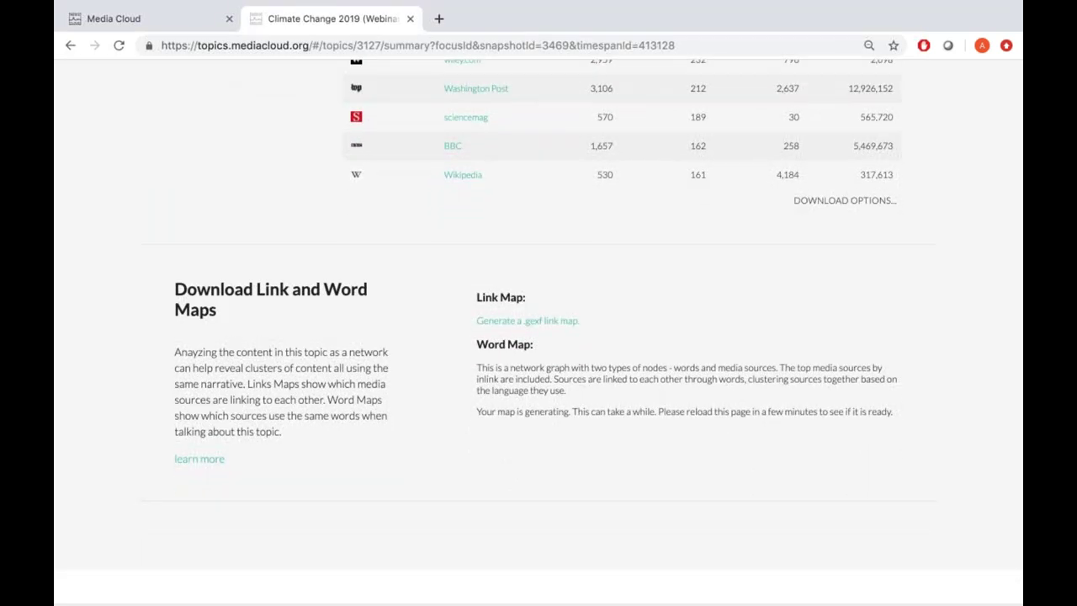
{"action": "scroll", "coordinate": [538, 337], "scroll_direction": "down", "scroll_amount": 1}
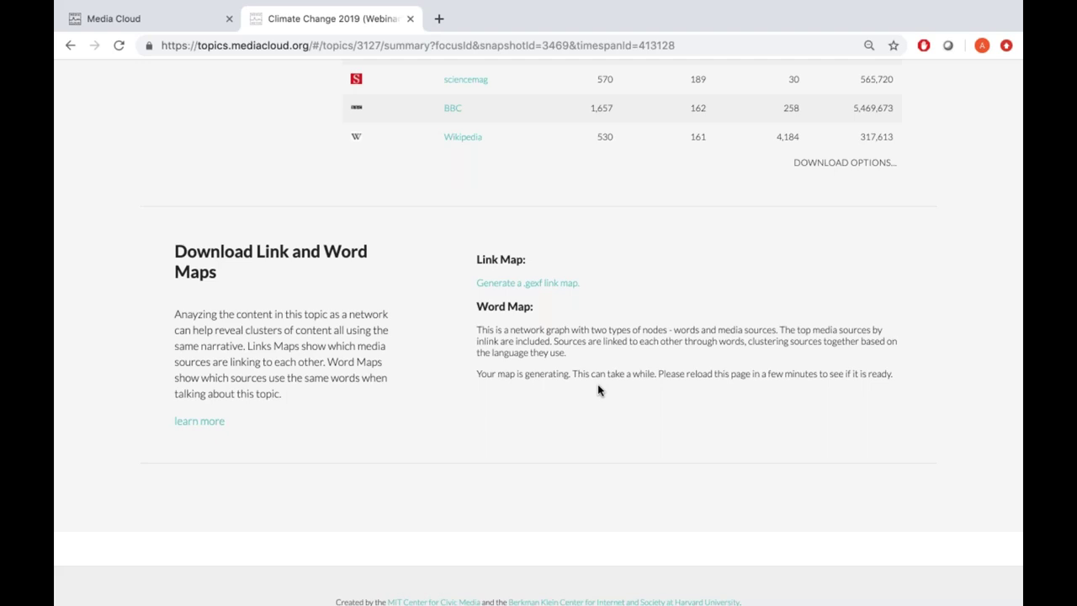
{"action": "scroll", "coordinate": [597, 385], "scroll_direction": "down", "scroll_amount": 1}
- Open the topic's Attention Over Time chart and zoom in on the December 2018 spikes, from about 11/28/18 to 12/18/18
{"action": "scroll", "coordinate": [597, 386], "scroll_direction": "up", "scroll_amount": 2}
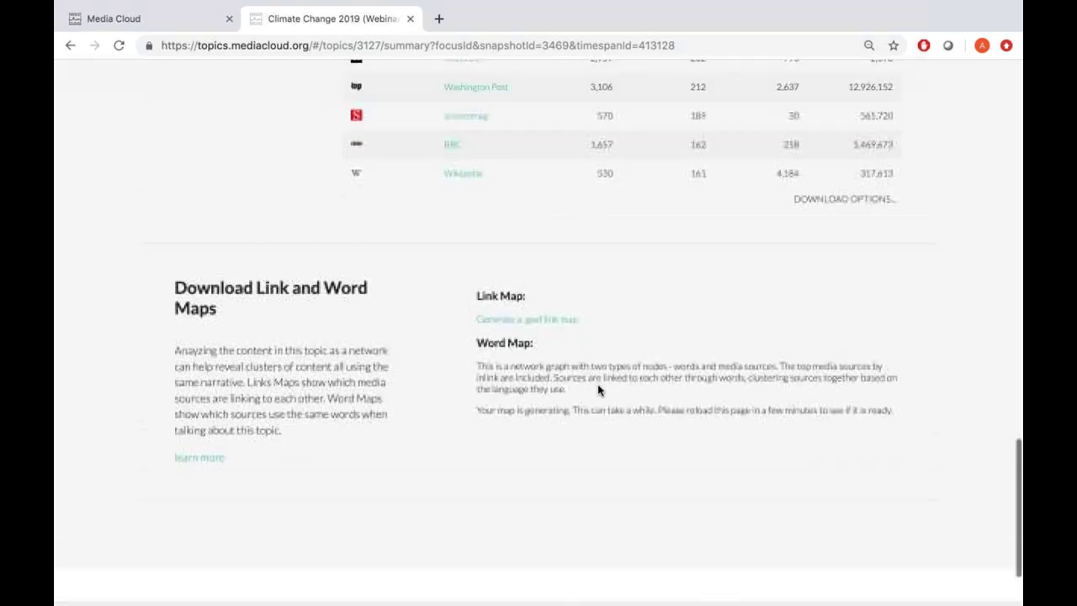
{"action": "scroll", "coordinate": [597, 385], "scroll_direction": "up", "scroll_amount": 5}
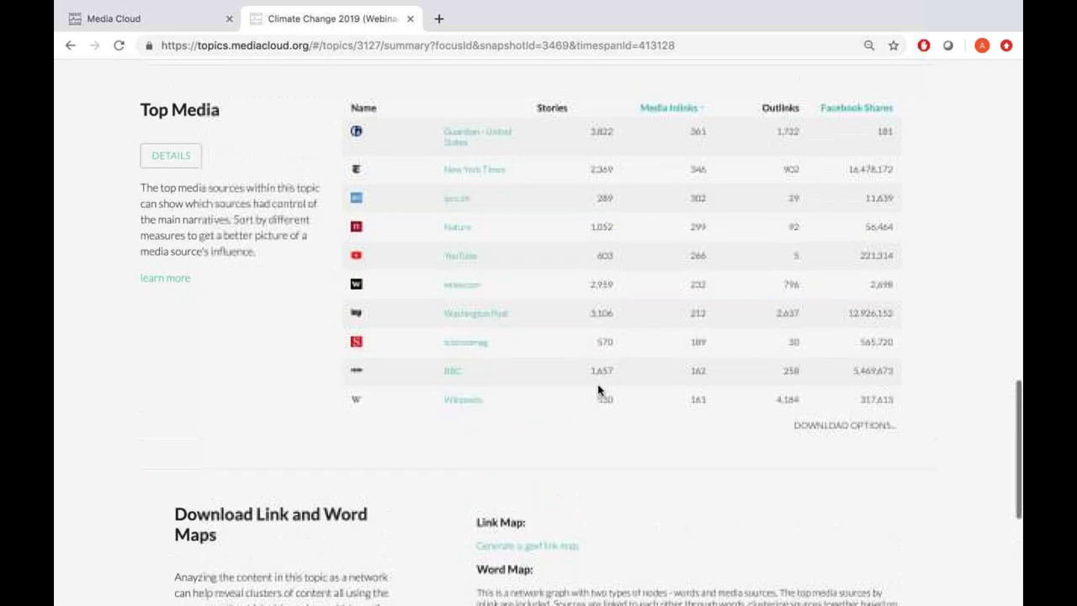
{"action": "scroll", "coordinate": [598, 389], "scroll_direction": "up", "scroll_amount": 6}
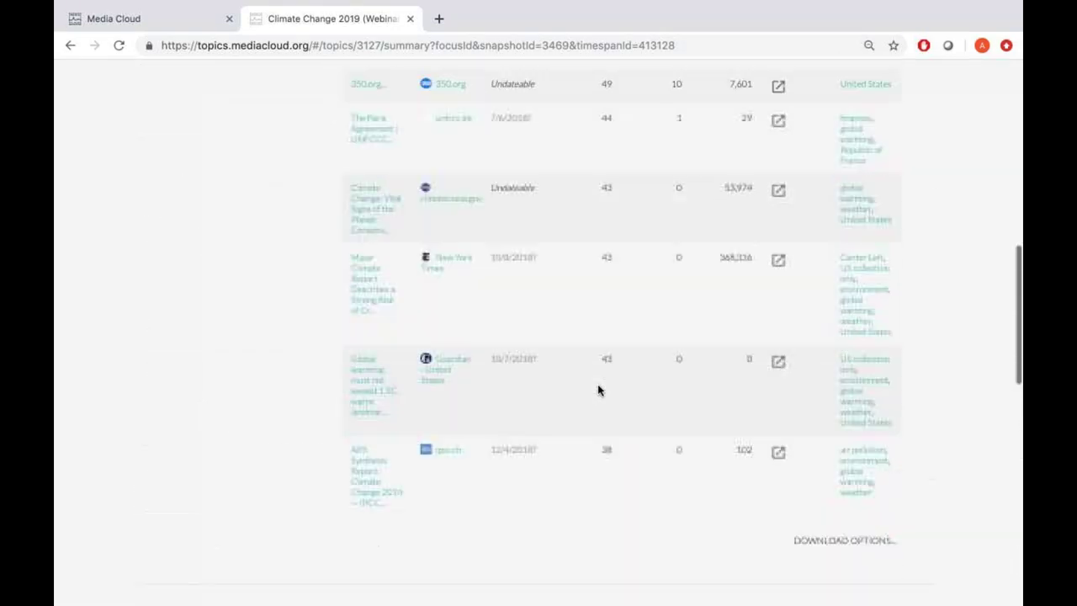
{"action": "scroll", "coordinate": [598, 390], "scroll_direction": "up", "scroll_amount": 4}
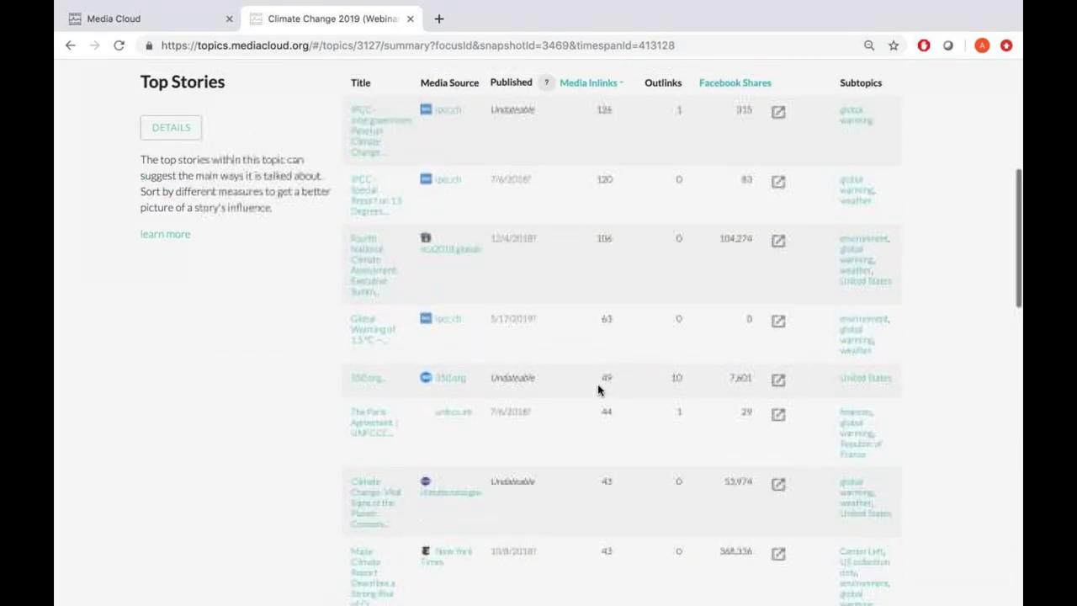
{"action": "scroll", "coordinate": [597, 389], "scroll_direction": "up", "scroll_amount": 2}
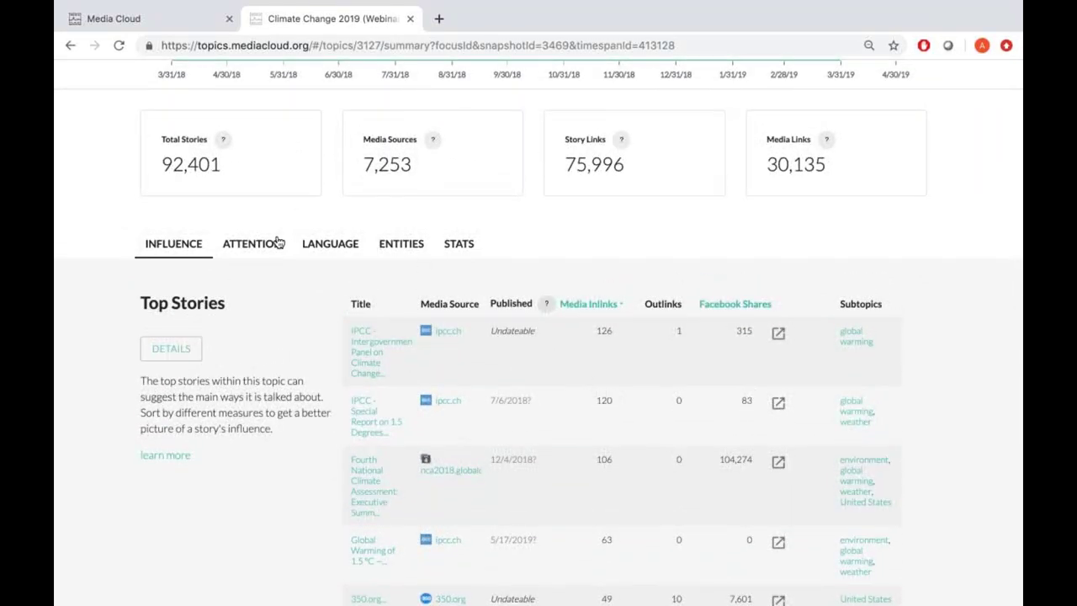
{"action": "left_click", "coordinate": [269, 243]}
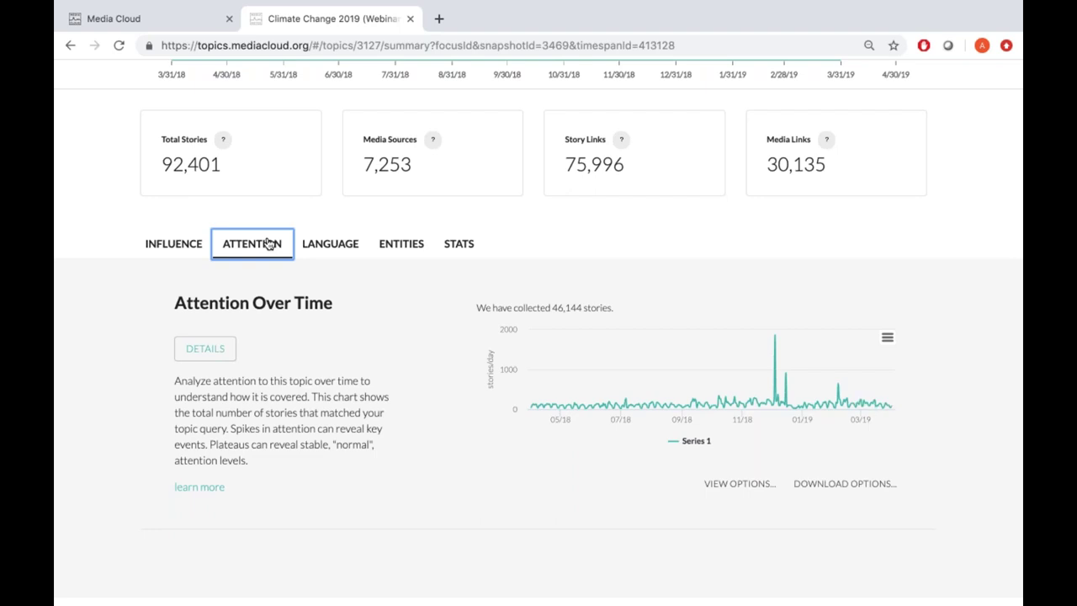
{"action": "scroll", "coordinate": [269, 243], "scroll_direction": "down", "scroll_amount": 1}
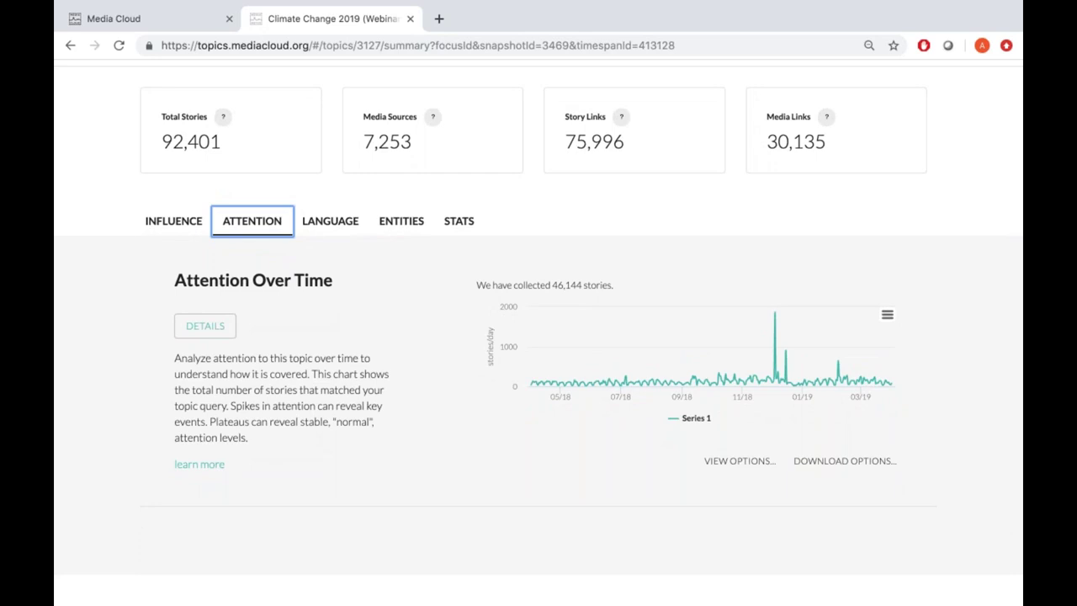
{"action": "scroll", "coordinate": [538, 323], "scroll_direction": "up", "scroll_amount": 1}
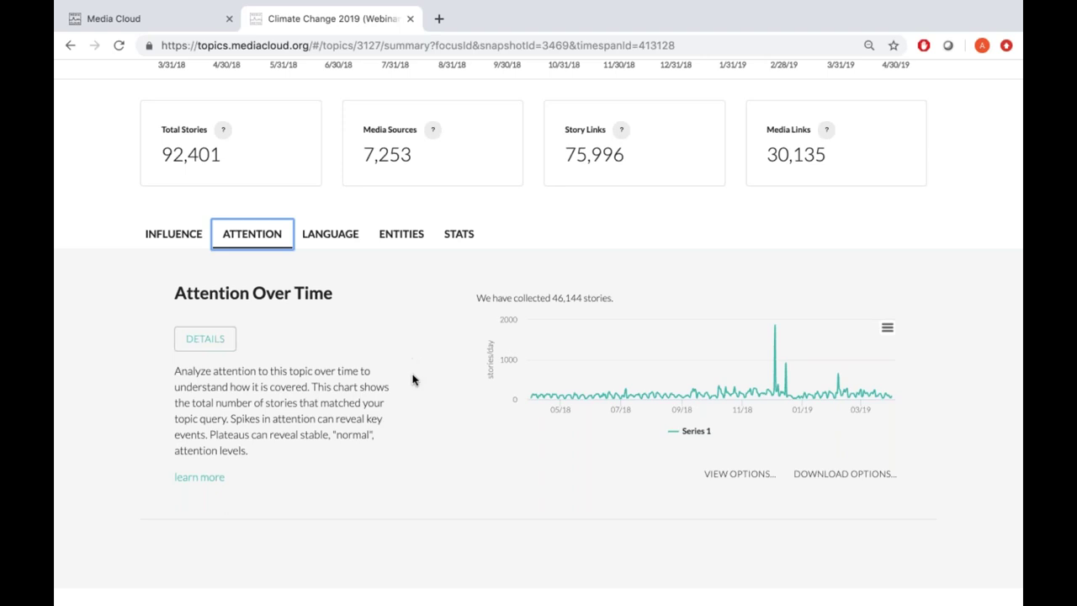
{"action": "mouse_move", "coordinate": [775, 336]}
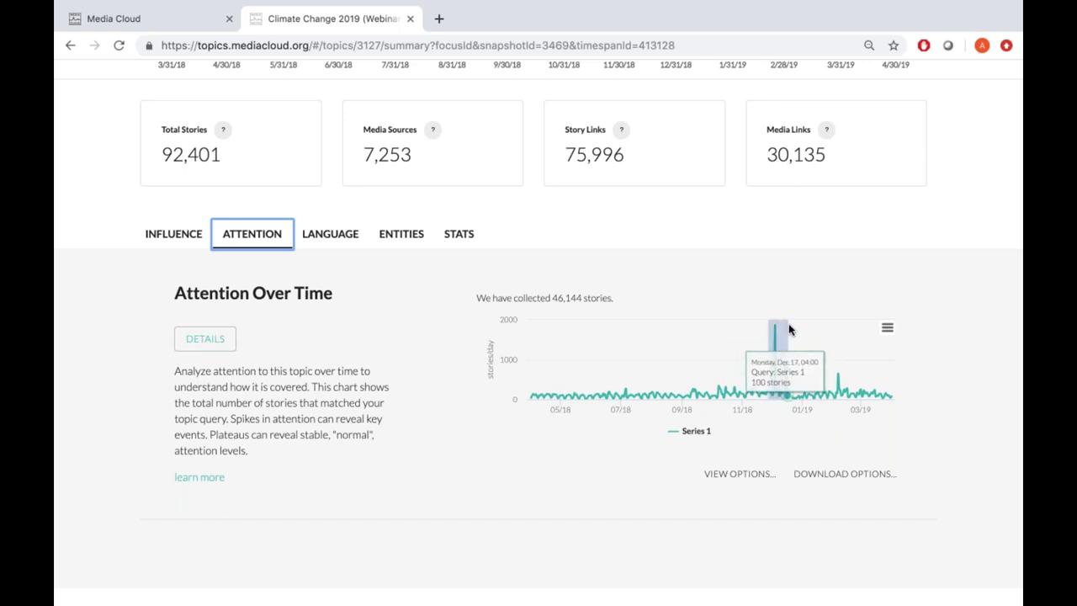
{"action": "left_click_drag", "start_coordinate": [788, 325], "coordinate": [789, 327]}
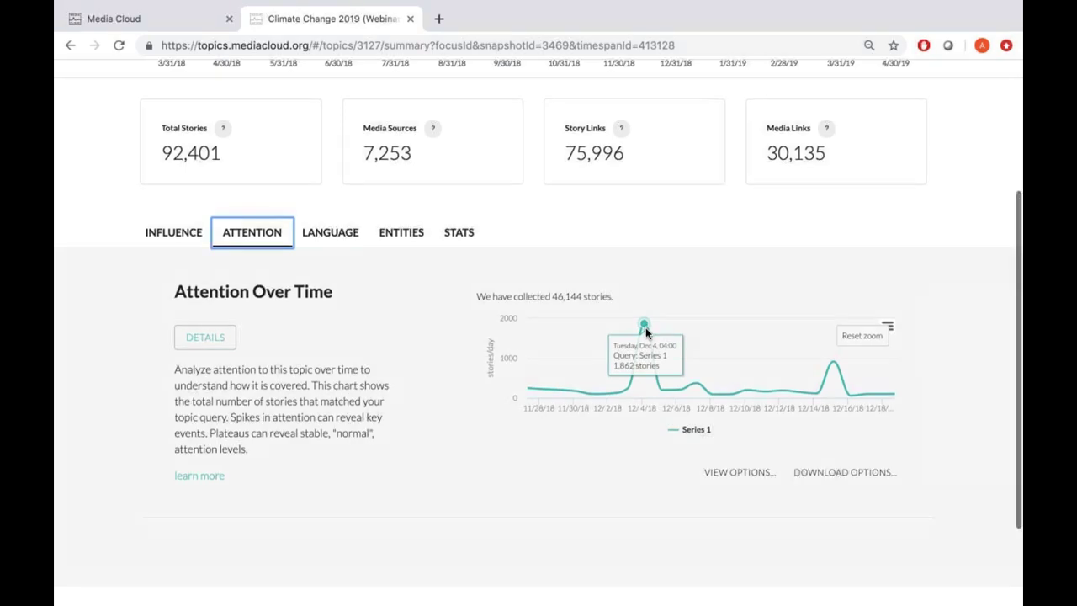
- View the Attention Over Time chart's day, week and month options and its daily story count CSV download option, then dismiss them
{"action": "scroll", "coordinate": [645, 328], "scroll_direction": "down", "scroll_amount": 1}
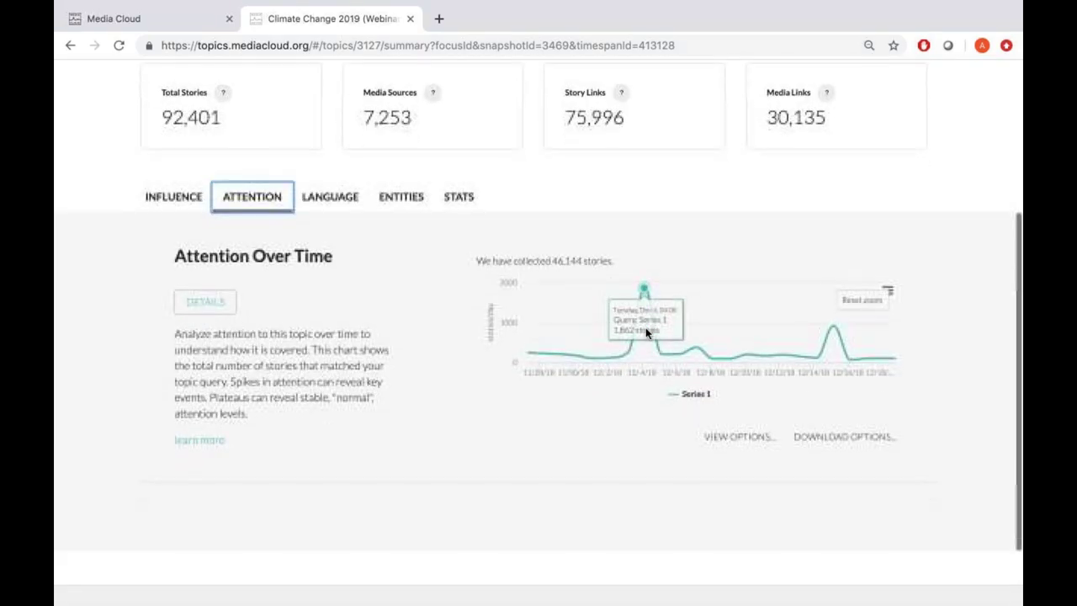
{"action": "left_click", "coordinate": [736, 436]}
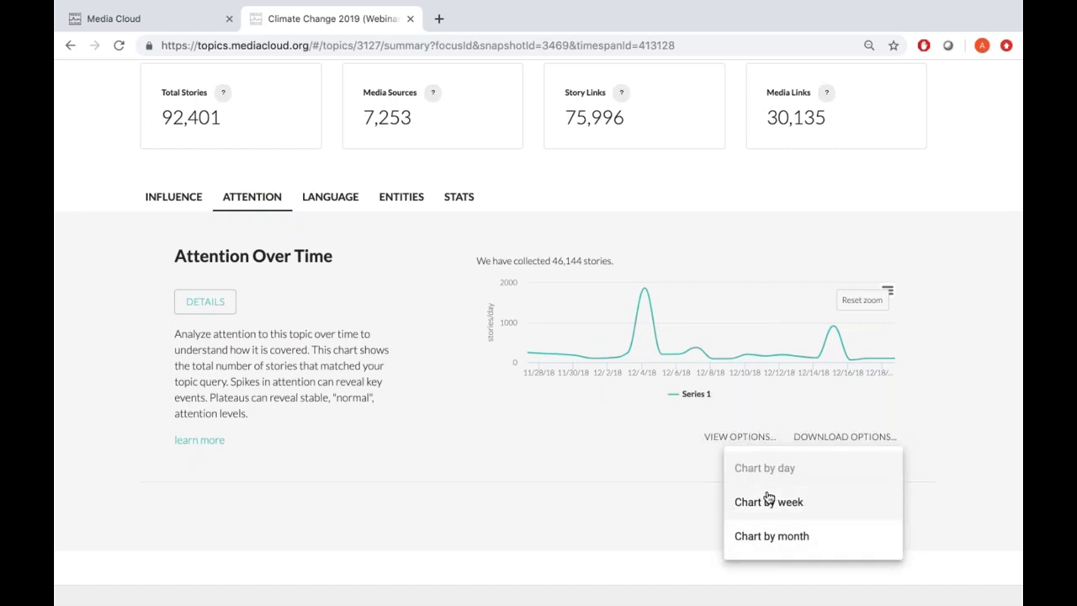
{"action": "left_click", "coordinate": [810, 440]}
{"action": "left_click", "coordinate": [810, 438]}
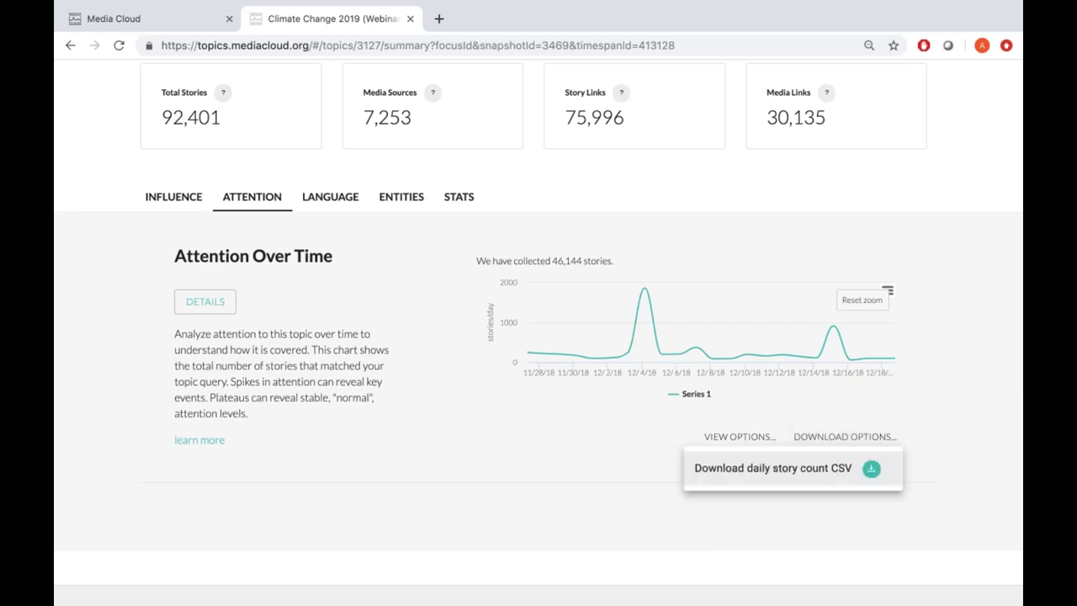
{"action": "left_click", "coordinate": [795, 425]}
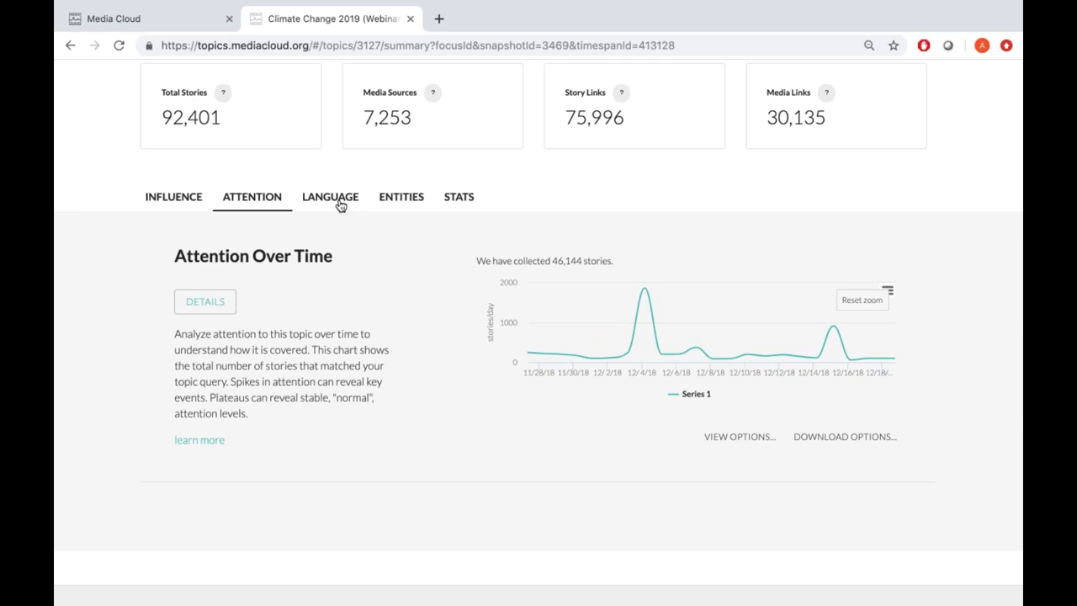
- Open the topic's Language results and view the Top Words sample size options, dismissing them without changing the sample
{"action": "left_click", "coordinate": [340, 205]}
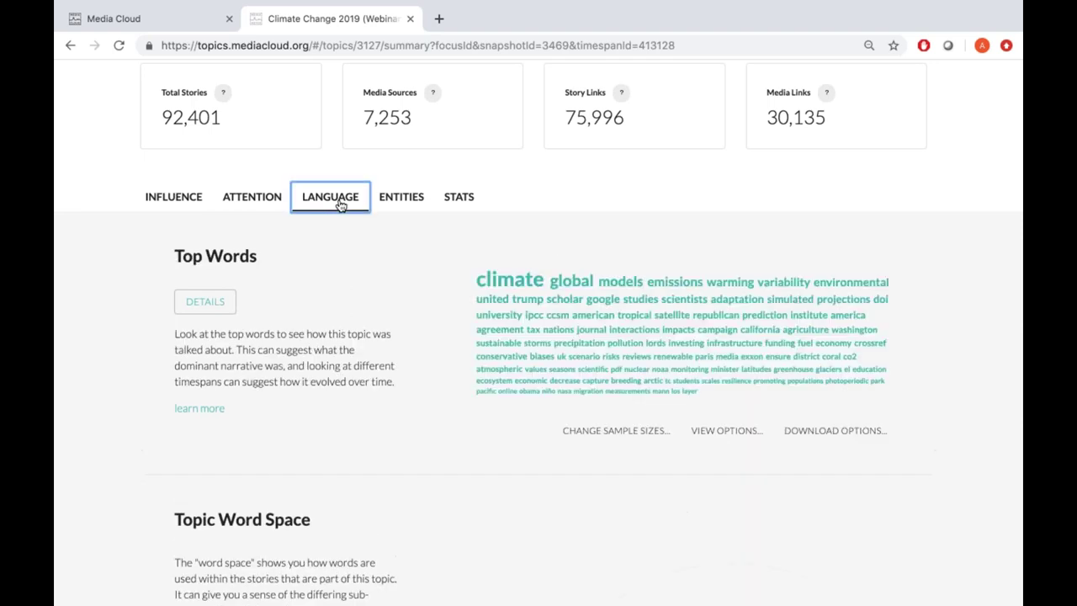
{"action": "scroll", "coordinate": [340, 205], "scroll_direction": "down", "scroll_amount": 2}
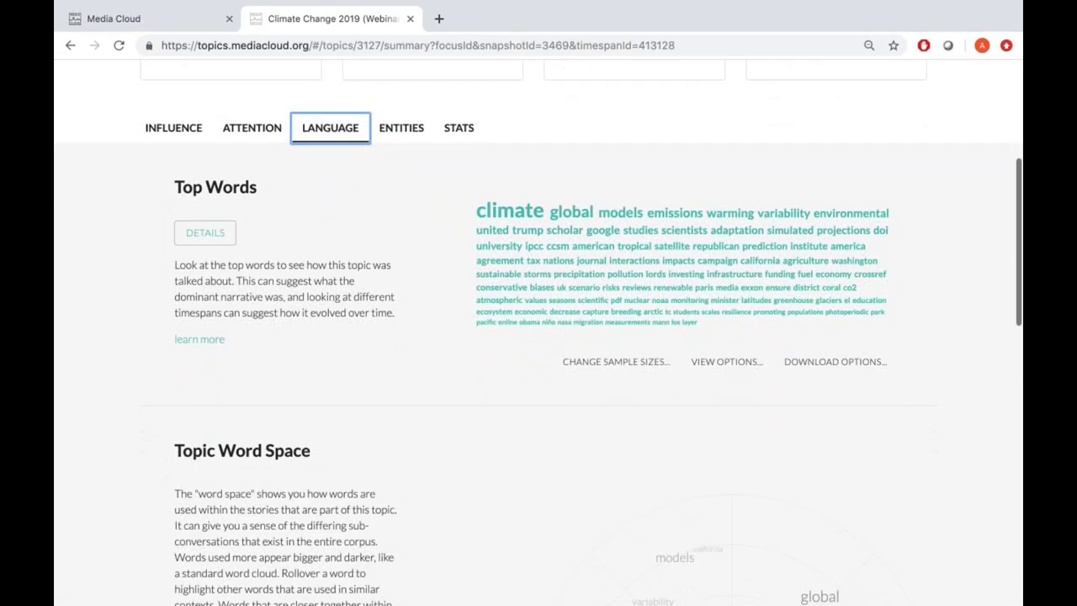
{"action": "scroll", "coordinate": [539, 330], "scroll_direction": "up", "scroll_amount": 1}
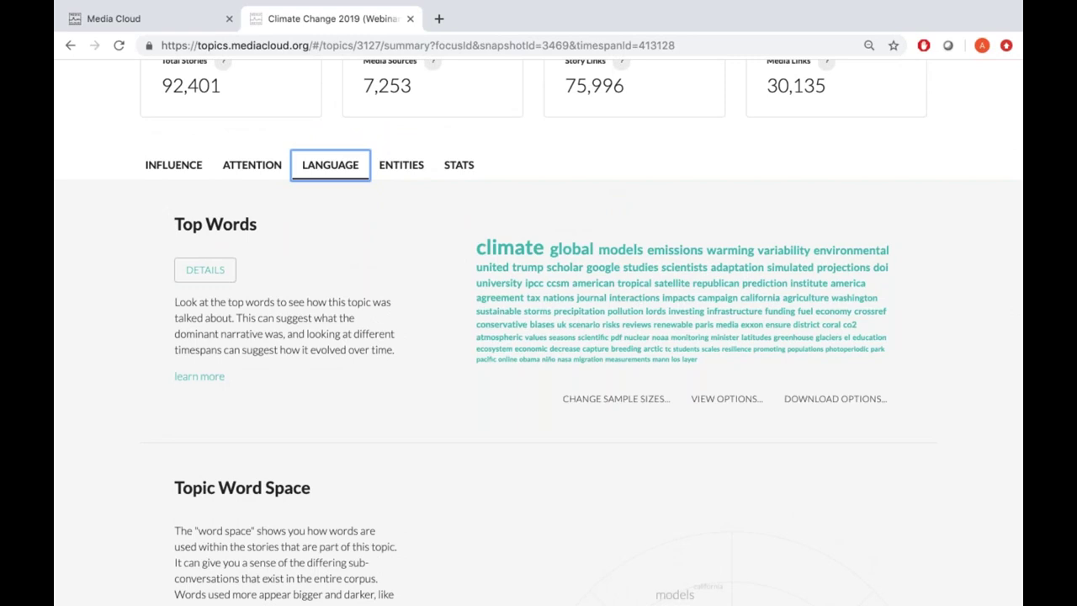
{"action": "scroll", "coordinate": [311, 315], "scroll_direction": "up", "scroll_amount": 1}
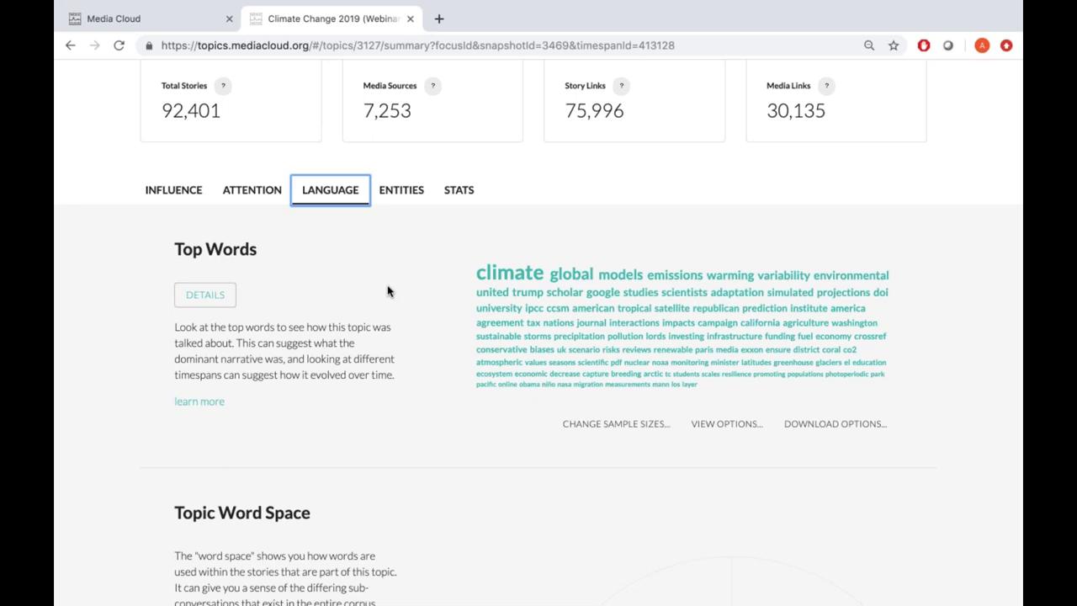
{"action": "left_click", "coordinate": [601, 433]}
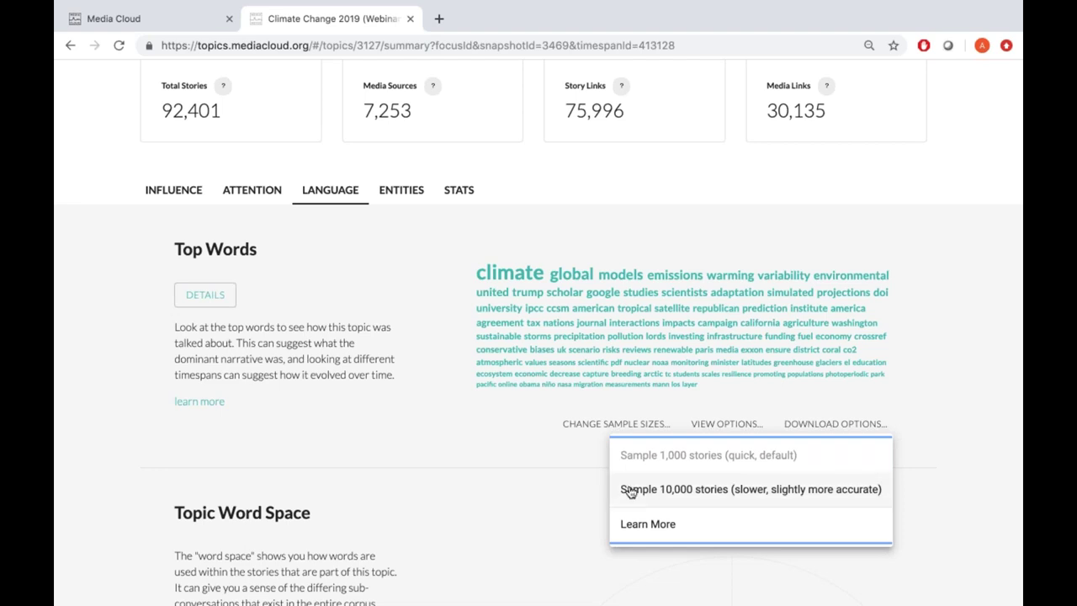
{"action": "left_click", "coordinate": [578, 481]}
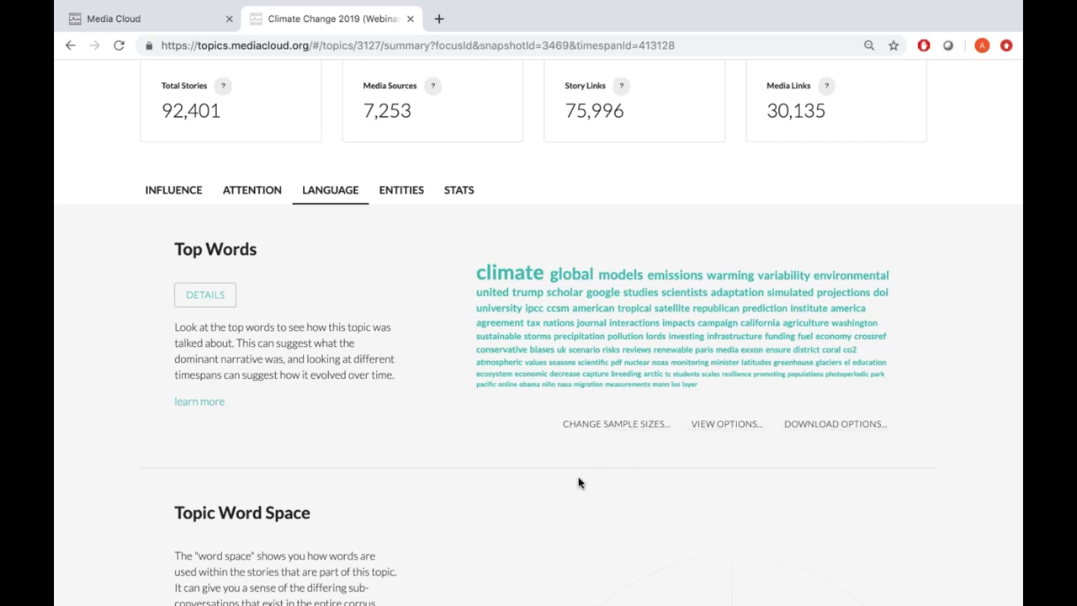
- Switch the Top Words display to the cloud layout
{"action": "left_click", "coordinate": [705, 424]}
{"action": "left_click", "coordinate": [729, 490]}
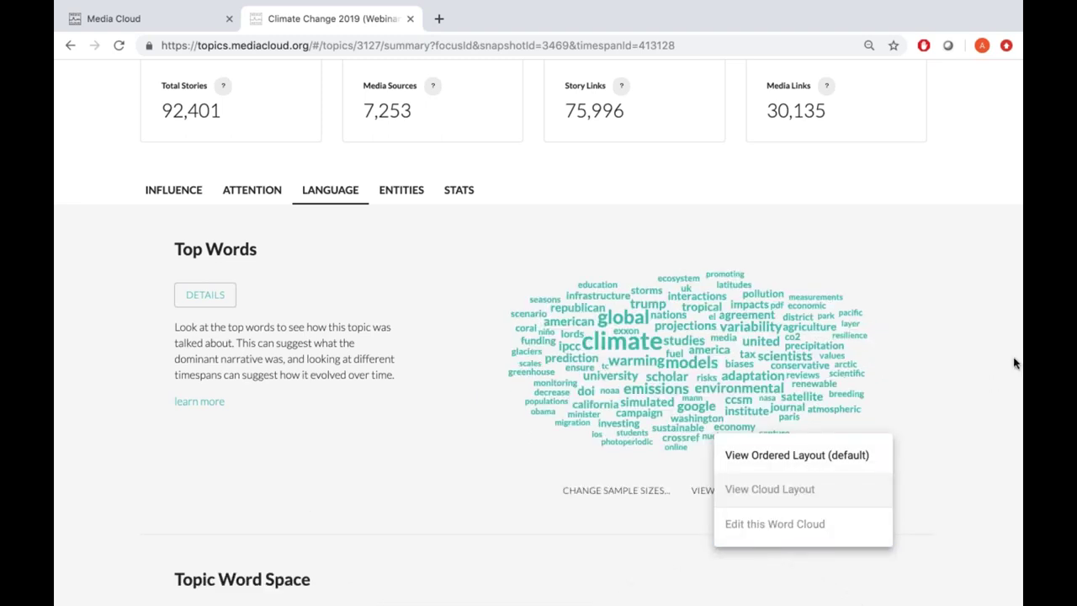
{"action": "left_click", "coordinate": [957, 365]}
- View the Top Words download options for word, bigram and trigram frequency CSVs and SVG, and dismiss them without downloading
{"action": "scroll", "coordinate": [958, 366], "scroll_direction": "down", "scroll_amount": 1}
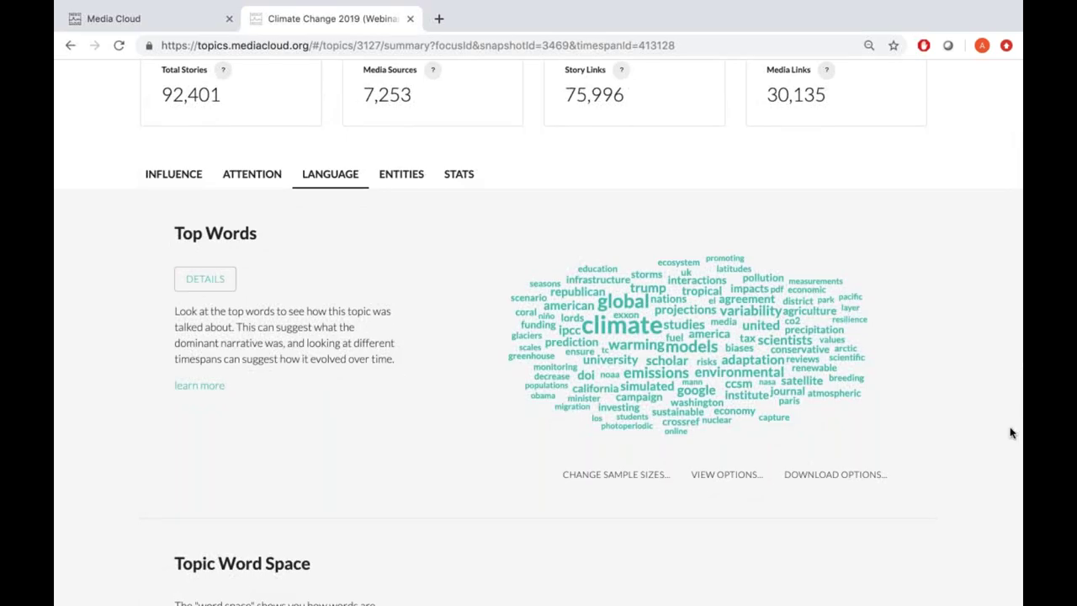
{"action": "left_click", "coordinate": [870, 470]}
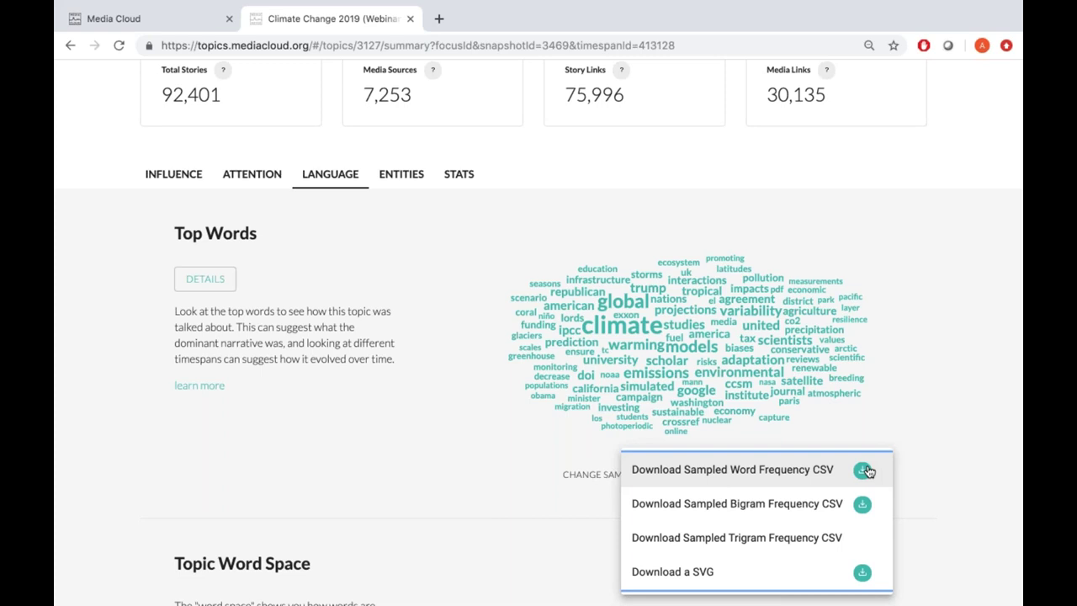
{"action": "left_click", "coordinate": [925, 473]}
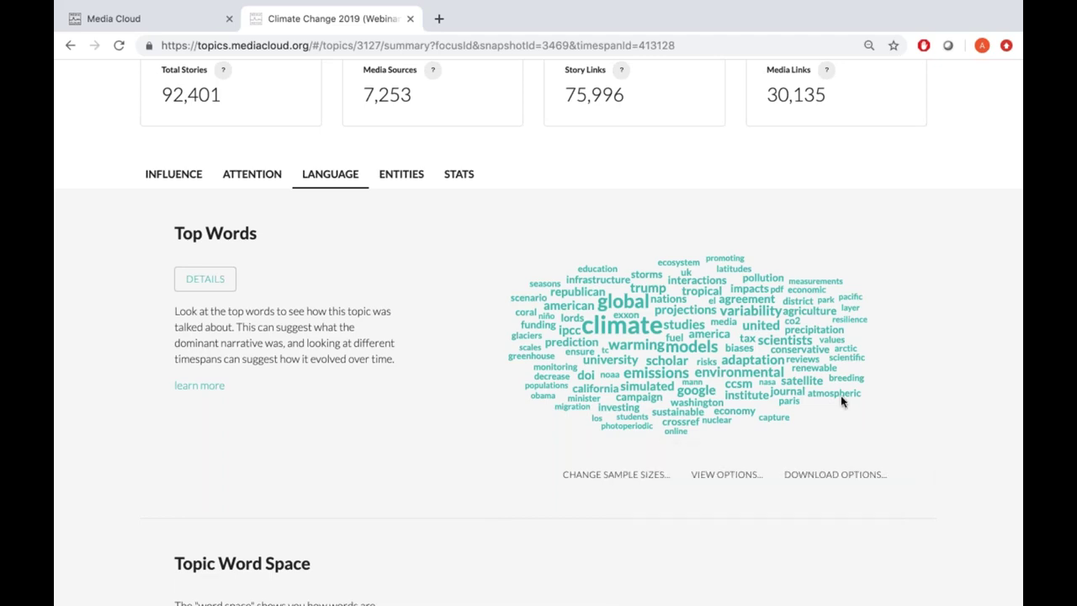
- Examine the Topic Word Space and its description, highlighting the words used in contexts similar to "emissions"
{"action": "scroll", "coordinate": [828, 428], "scroll_direction": "down", "scroll_amount": 4}
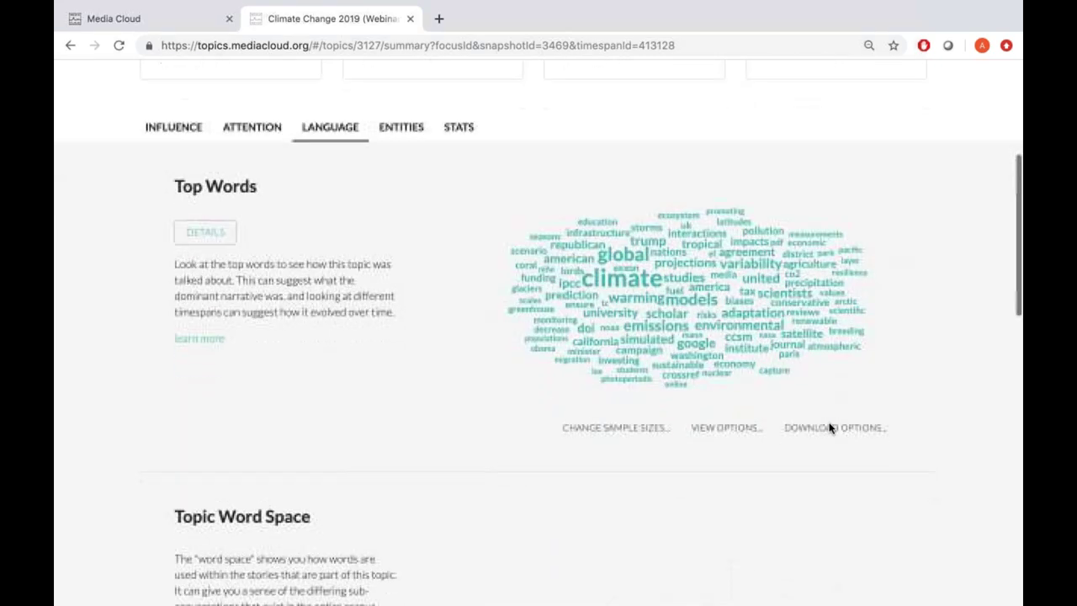
{"action": "scroll", "coordinate": [829, 428], "scroll_direction": "down", "scroll_amount": 3}
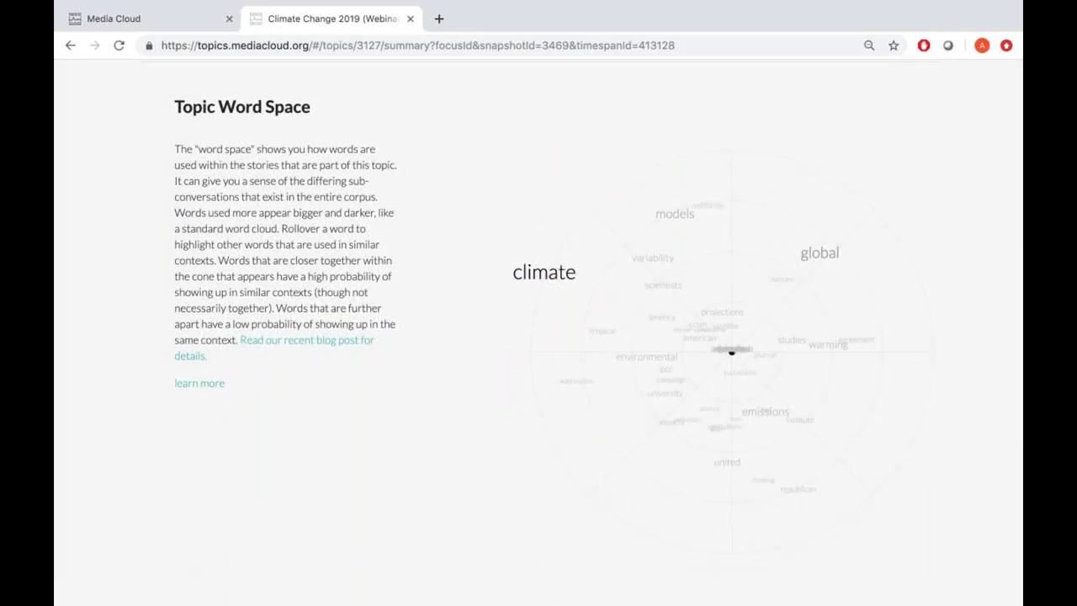
{"action": "scroll", "coordinate": [598, 288], "scroll_direction": "down", "scroll_amount": 1}
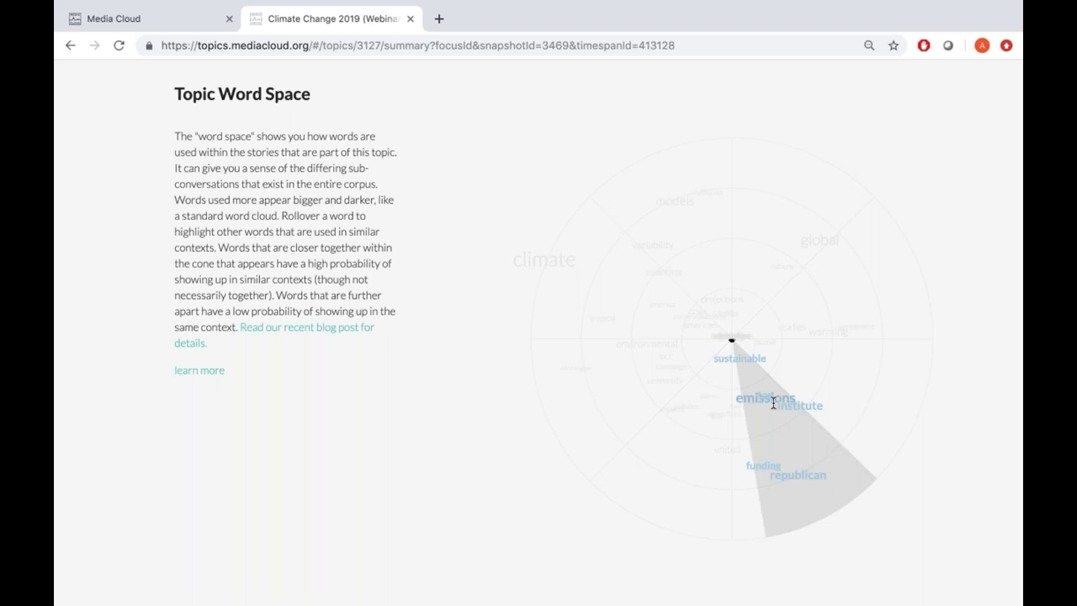
{"action": "scroll", "coordinate": [773, 403], "scroll_direction": "down", "scroll_amount": 3}
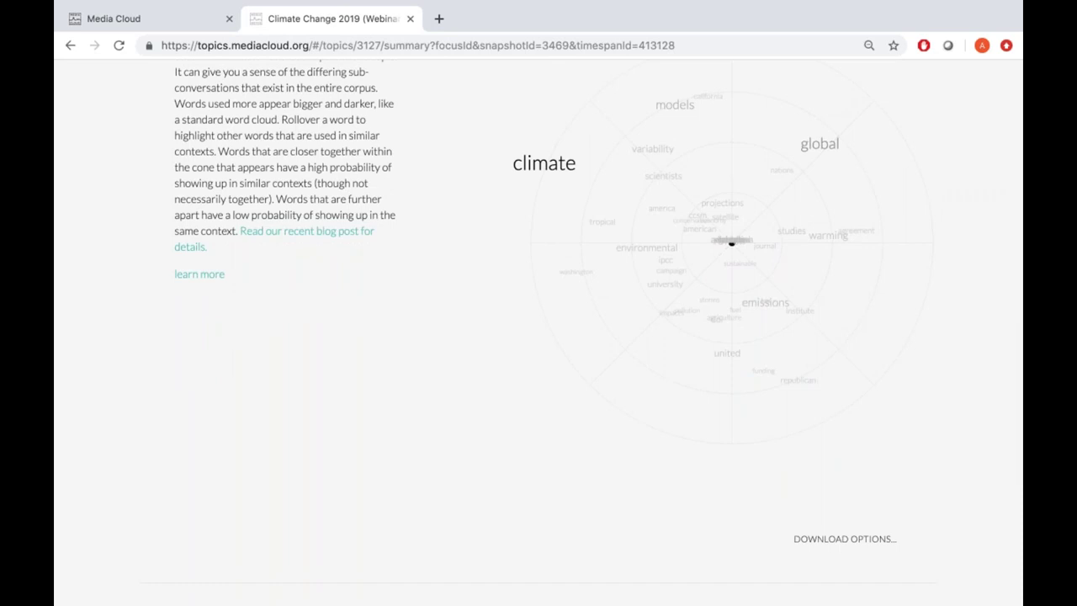
{"action": "scroll", "coordinate": [751, 383], "scroll_direction": "up", "scroll_amount": 2}
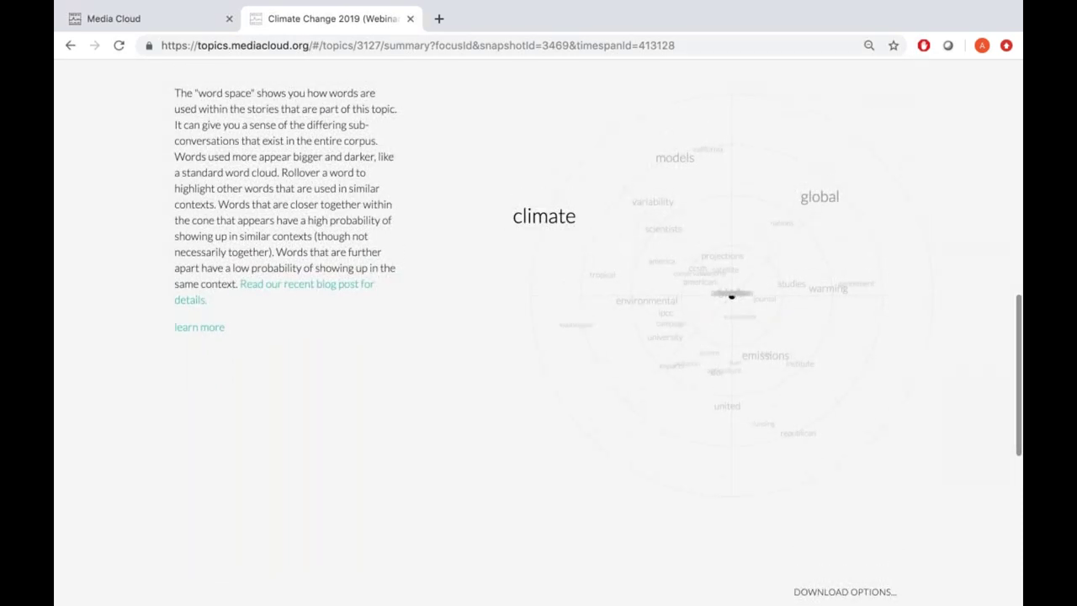
{"action": "scroll", "coordinate": [733, 298], "scroll_direction": "up", "scroll_amount": 1}
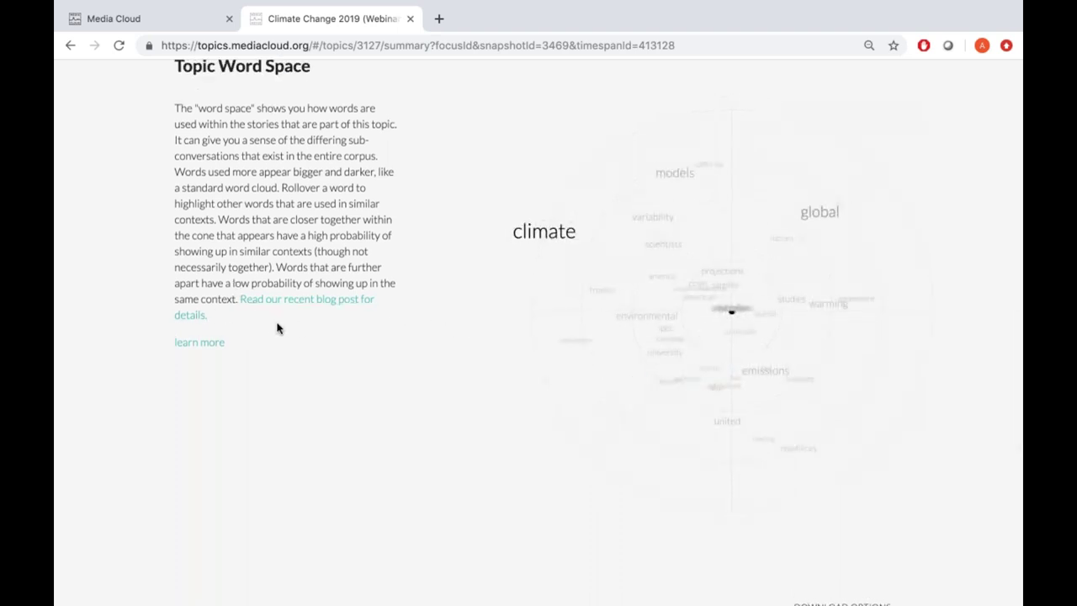
- Examine the Top 5 Themes chart and check the percentage of stories for the air pollution theme
{"action": "scroll", "coordinate": [277, 328], "scroll_direction": "down", "scroll_amount": 5}
{"action": "scroll", "coordinate": [277, 328], "scroll_direction": "down", "scroll_amount": 3}
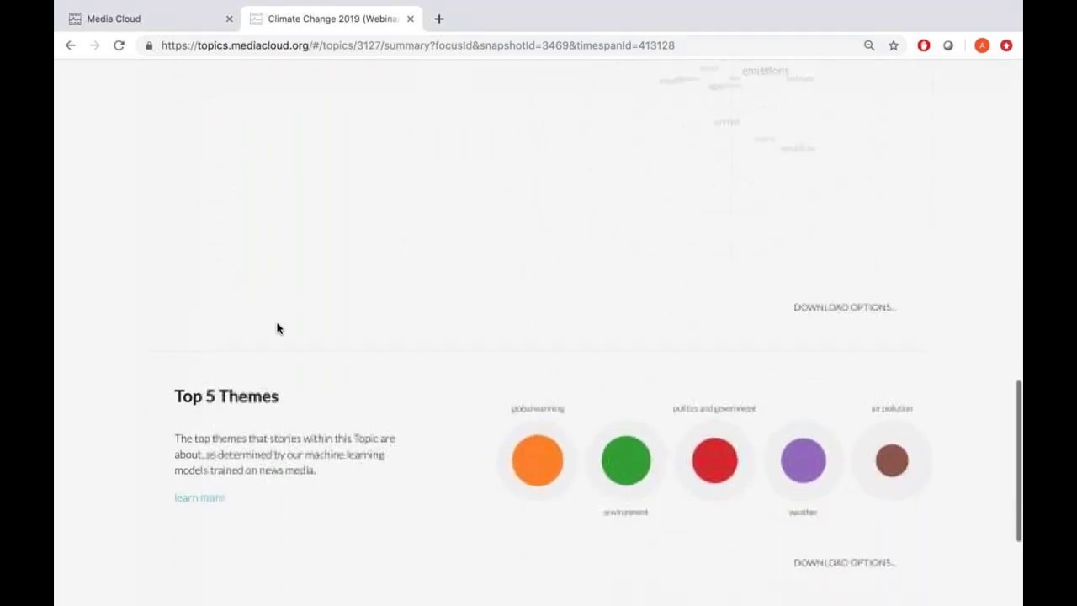
{"action": "scroll", "coordinate": [278, 328], "scroll_direction": "down", "scroll_amount": 2}
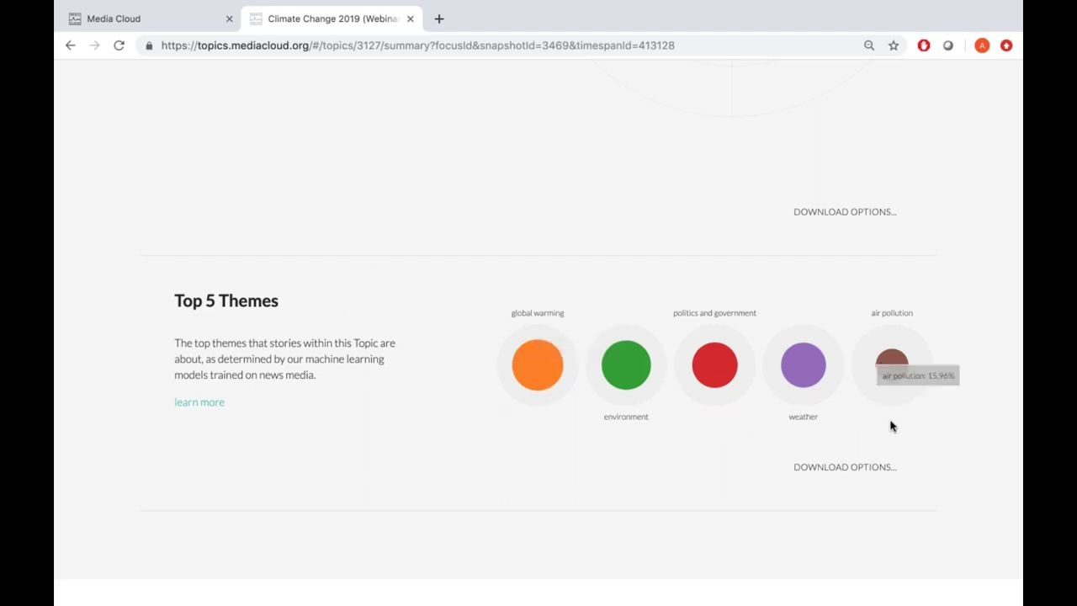
{"action": "scroll", "coordinate": [889, 444], "scroll_direction": "down", "scroll_amount": 1}
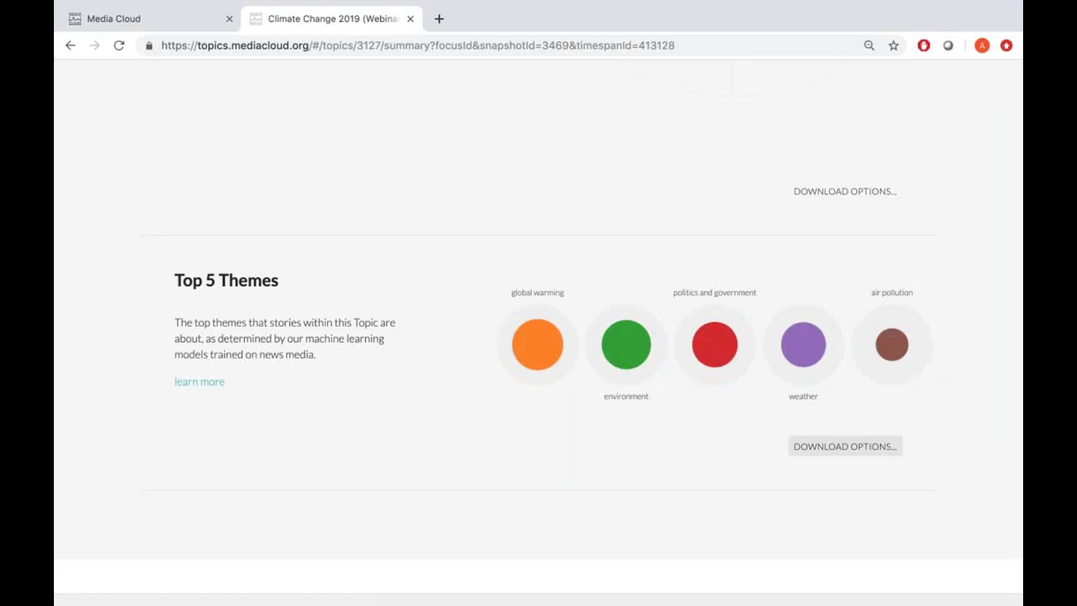
- Return to the topic's result categories and open the Entities results
{"action": "scroll", "coordinate": [892, 454], "scroll_direction": "up", "scroll_amount": 3}
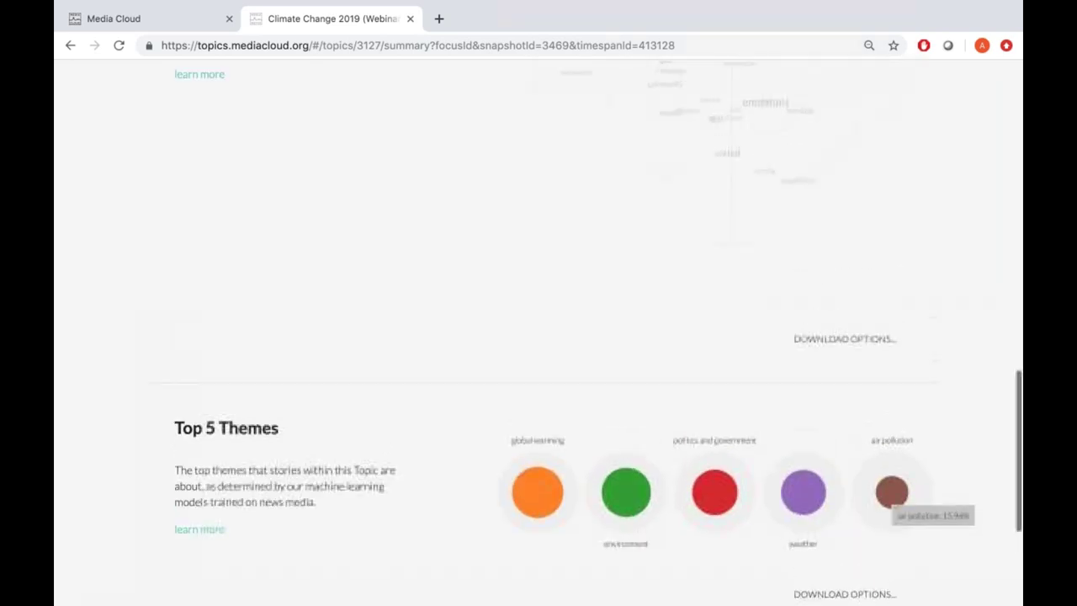
{"action": "scroll", "coordinate": [892, 521], "scroll_direction": "up", "scroll_amount": 1}
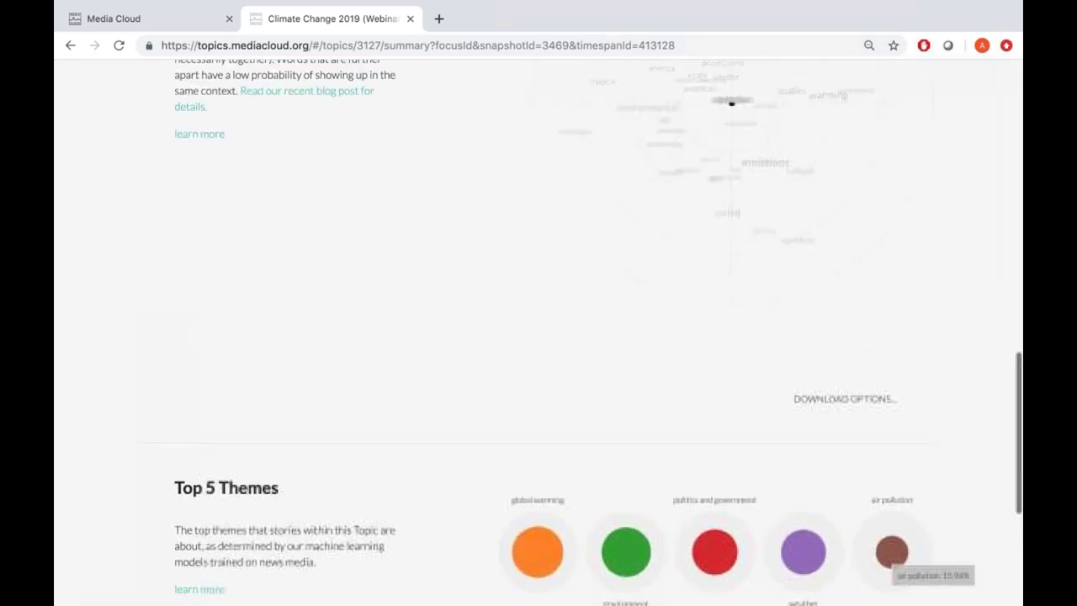
{"action": "scroll", "coordinate": [891, 551], "scroll_direction": "up", "scroll_amount": 10}
{"action": "scroll", "coordinate": [714, 317], "scroll_direction": "up", "scroll_amount": 1}
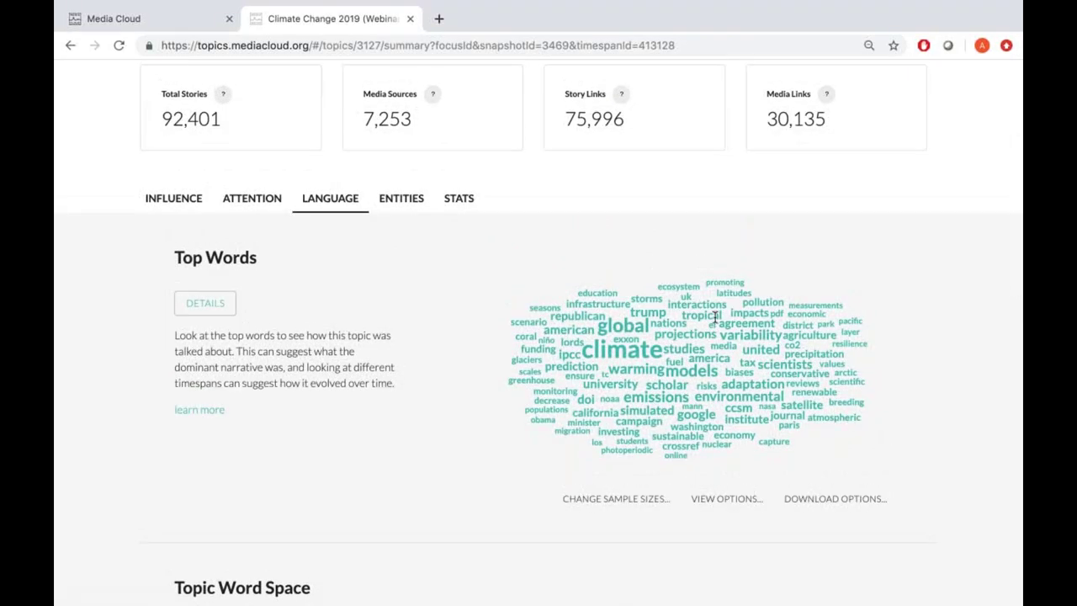
{"action": "scroll", "coordinate": [437, 337], "scroll_direction": "up", "scroll_amount": 1}
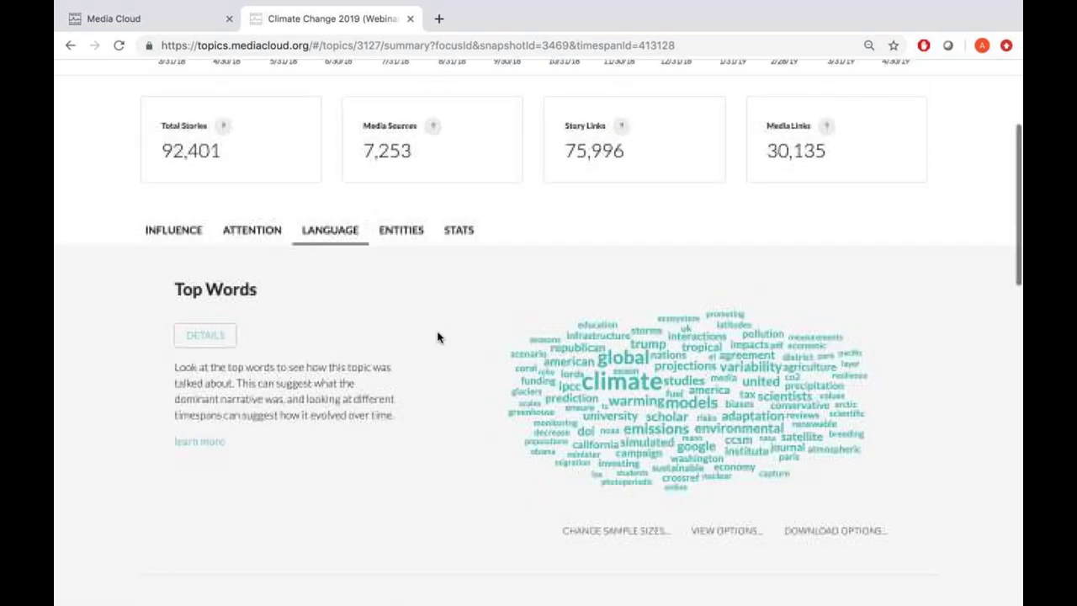
{"action": "left_click", "coordinate": [389, 231]}
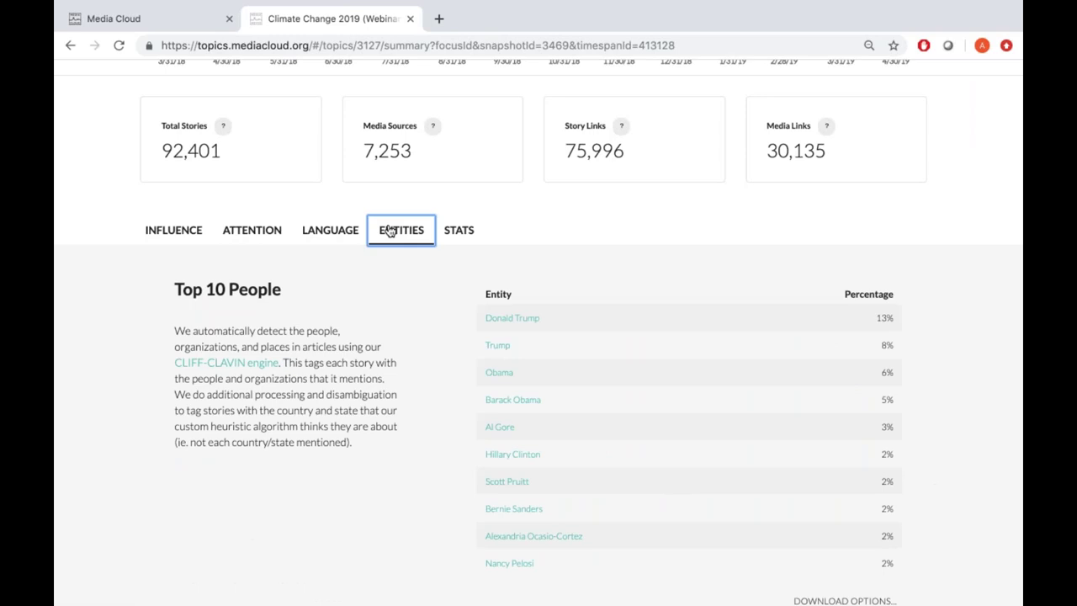
- Examine the Top 10 People table's entities and percentages, continuing toward the Top 10 Organizations table
{"action": "scroll", "coordinate": [389, 231], "scroll_direction": "down", "scroll_amount": 3}
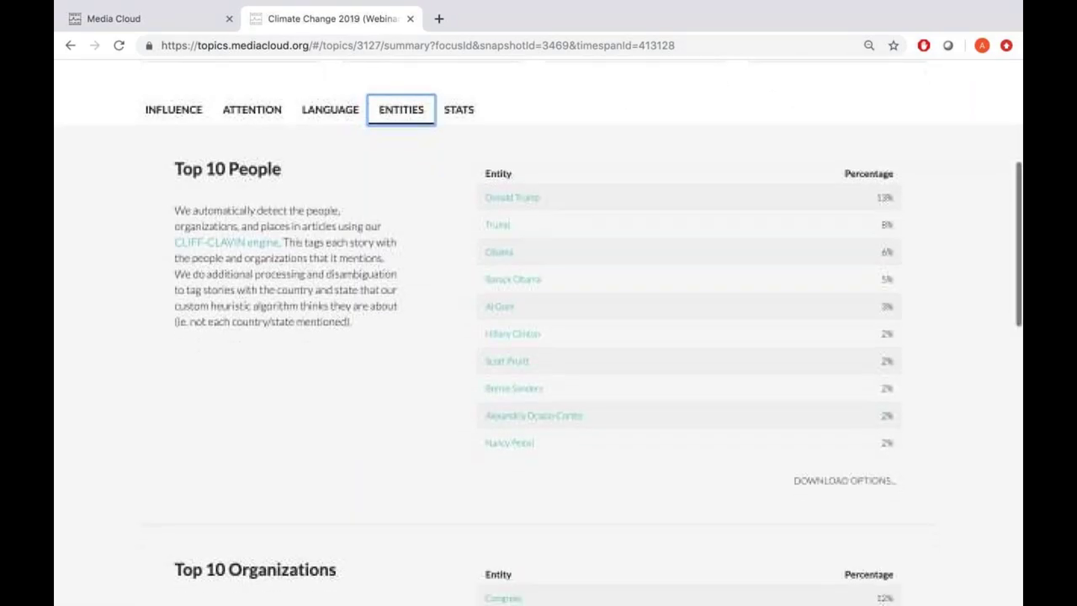
{"action": "scroll", "coordinate": [538, 336], "scroll_direction": "up", "scroll_amount": 1}
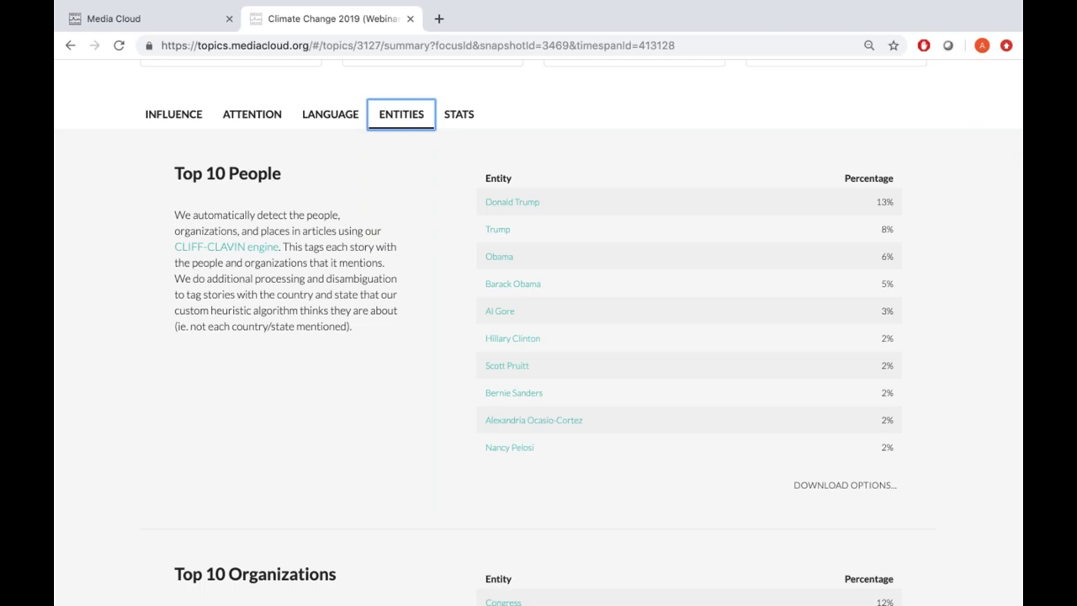
{"action": "scroll", "coordinate": [538, 333], "scroll_direction": "down", "scroll_amount": 1}
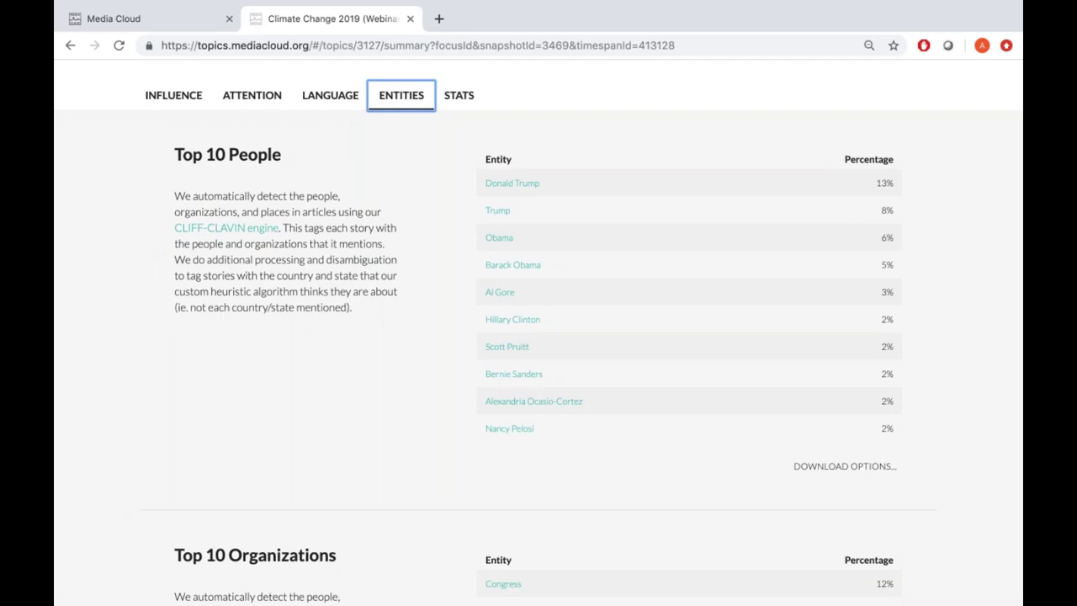
{"action": "scroll", "coordinate": [538, 336], "scroll_direction": "down", "scroll_amount": 1}
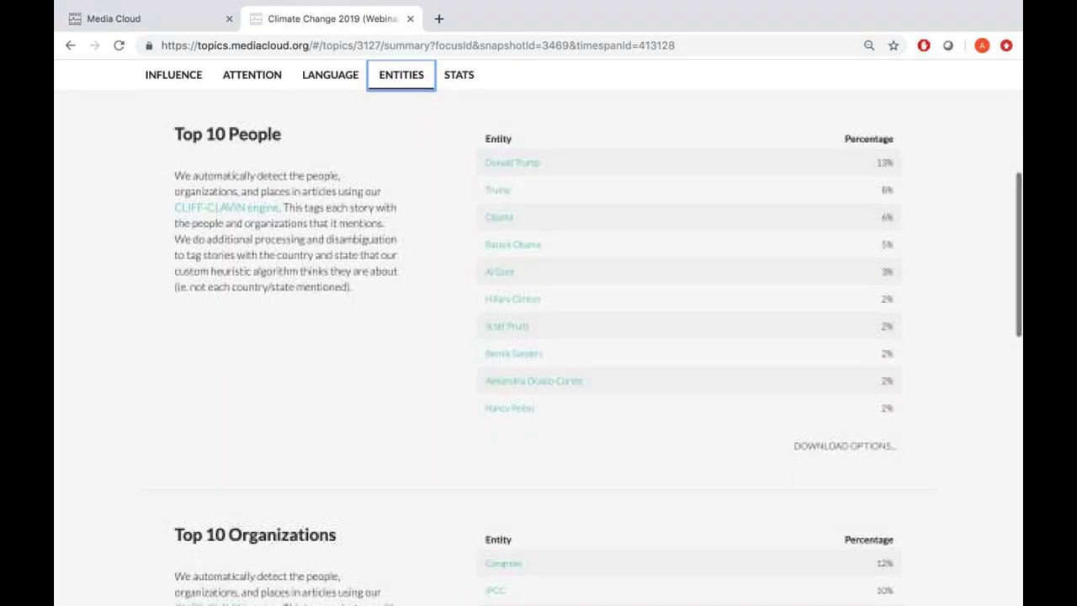
{"action": "scroll", "coordinate": [538, 337], "scroll_direction": "up", "scroll_amount": 1}
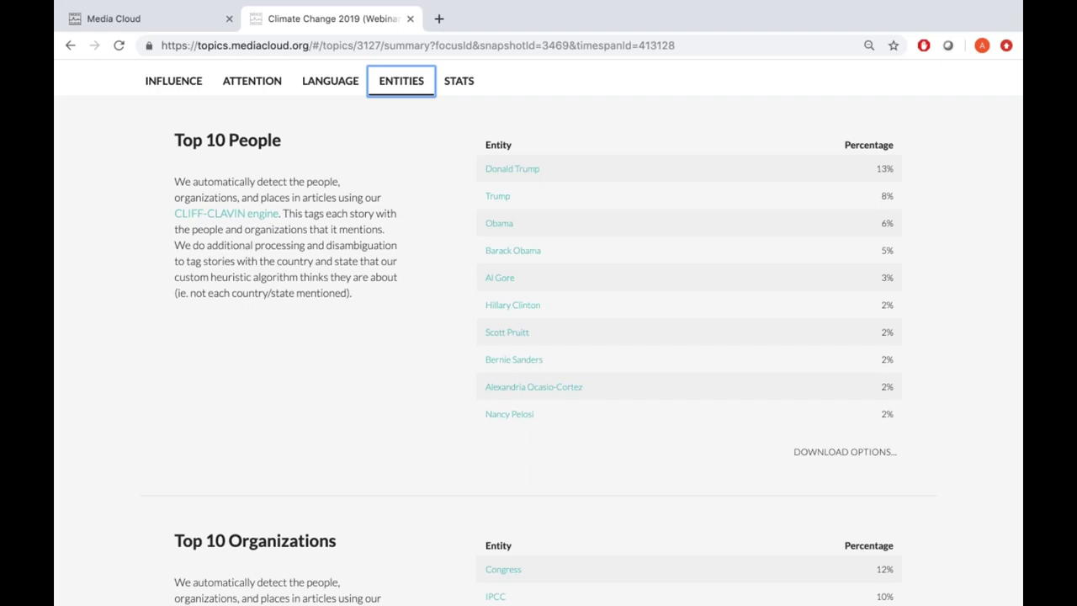
{"action": "scroll", "coordinate": [538, 336], "scroll_direction": "down", "scroll_amount": 1}
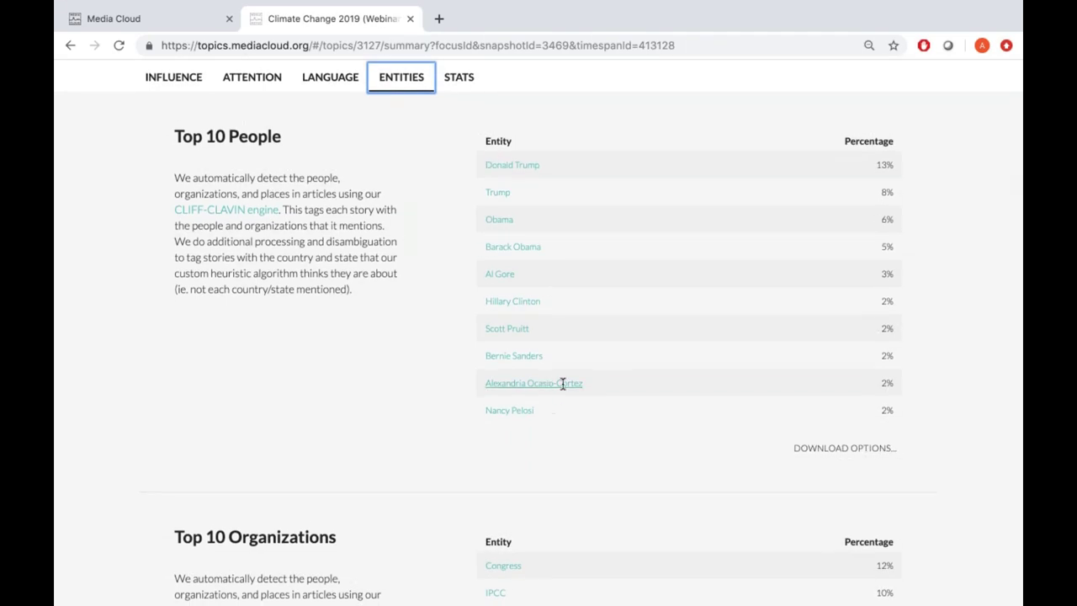
{"action": "scroll", "coordinate": [563, 384], "scroll_direction": "down", "scroll_amount": 2}
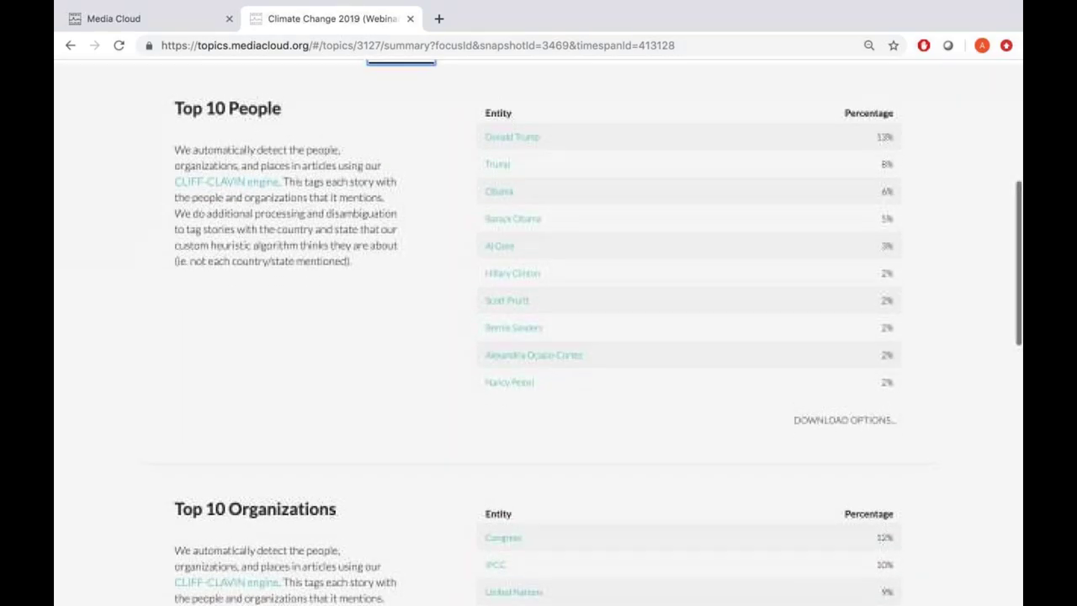
- Examine the Top 10 Organizations table's description, entities and percentages
{"action": "scroll", "coordinate": [563, 384], "scroll_direction": "down", "scroll_amount": 2}
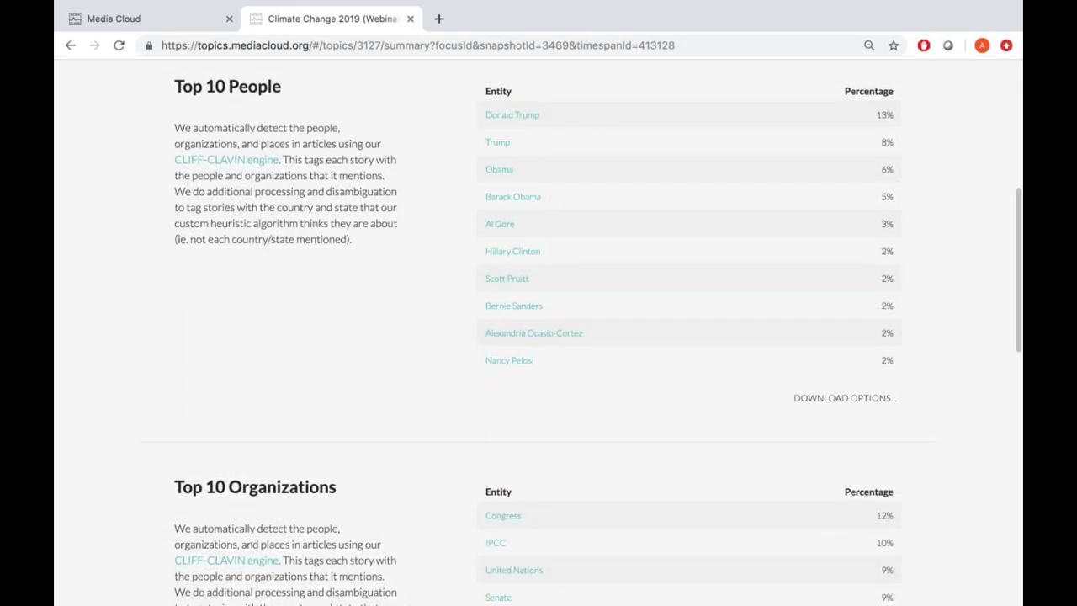
{"action": "scroll", "coordinate": [560, 385], "scroll_direction": "down", "scroll_amount": 5}
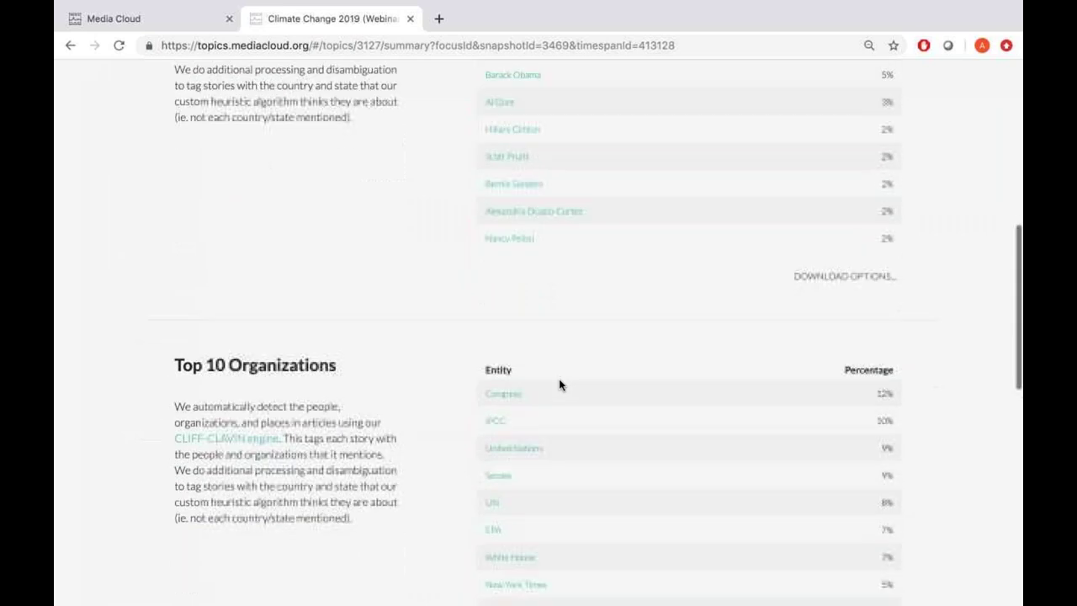
{"action": "scroll", "coordinate": [457, 343], "scroll_direction": "down", "scroll_amount": 2}
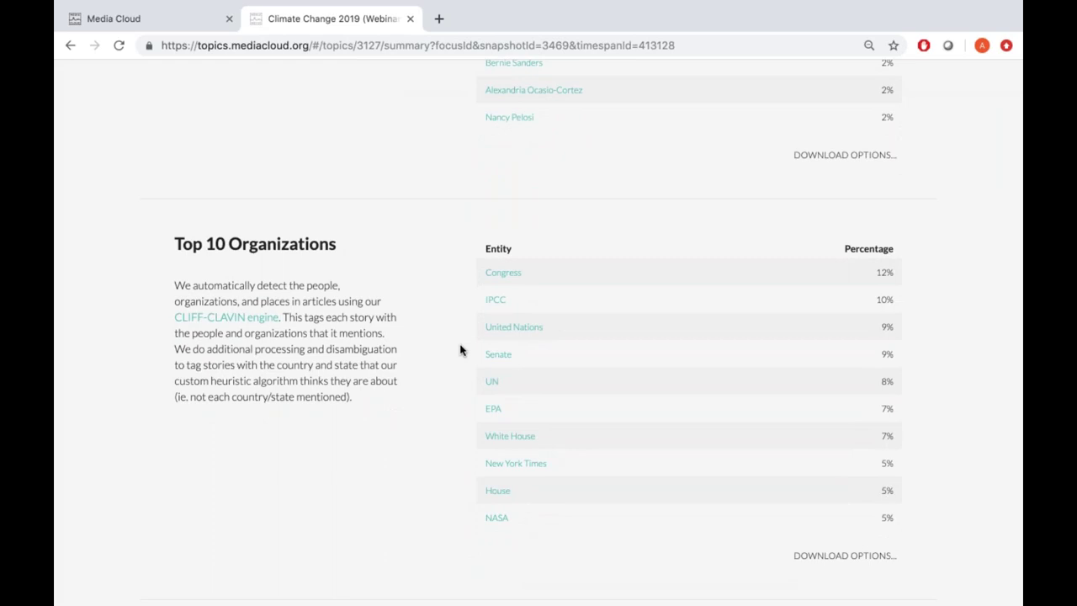
{"action": "scroll", "coordinate": [460, 350], "scroll_direction": "down", "scroll_amount": 3}
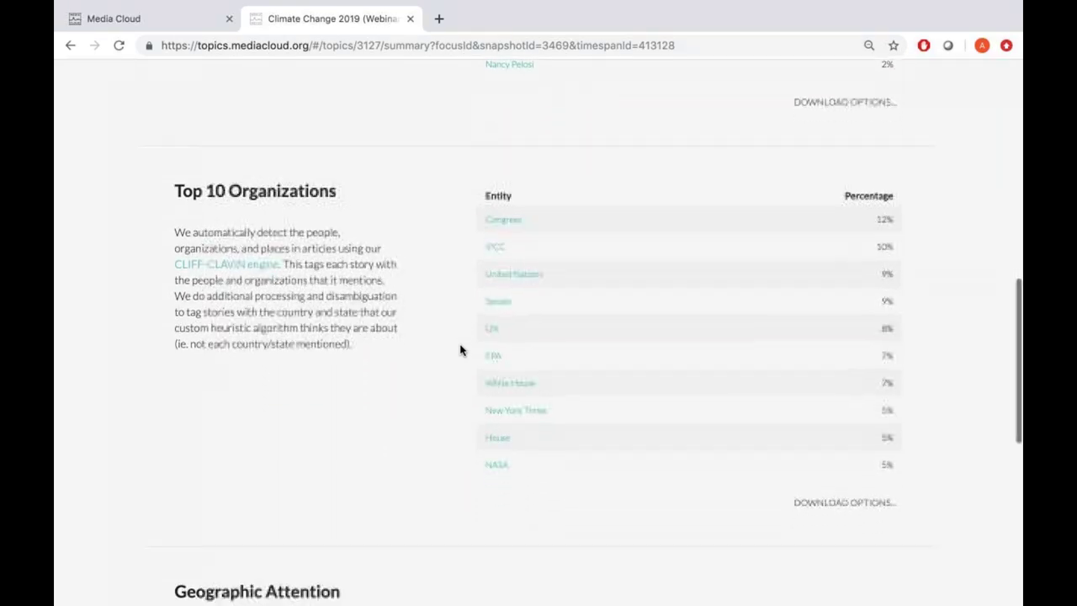
{"action": "scroll", "coordinate": [460, 350], "scroll_direction": "down", "scroll_amount": 2}
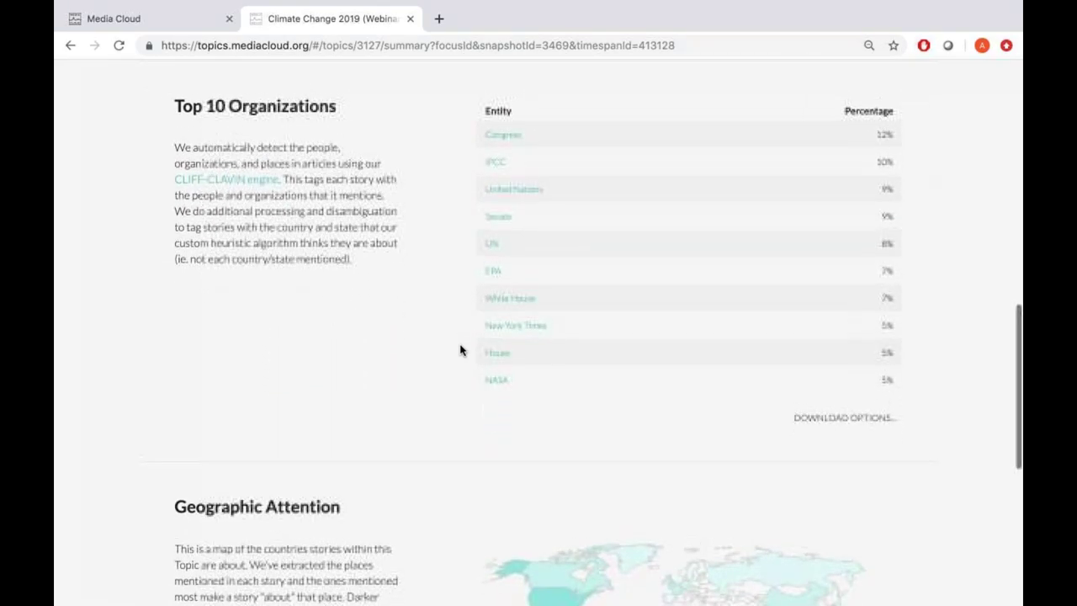
- Examine the Geographic Attention map, its colour scale and its description
{"action": "scroll", "coordinate": [460, 350], "scroll_direction": "down", "scroll_amount": 4}
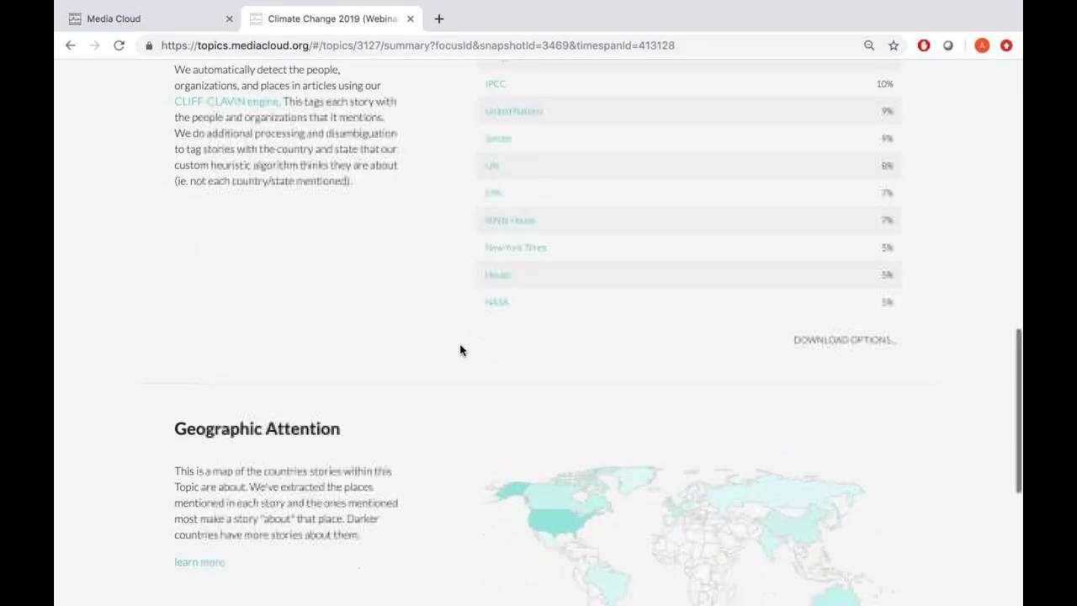
{"action": "scroll", "coordinate": [460, 350], "scroll_direction": "down", "scroll_amount": 3}
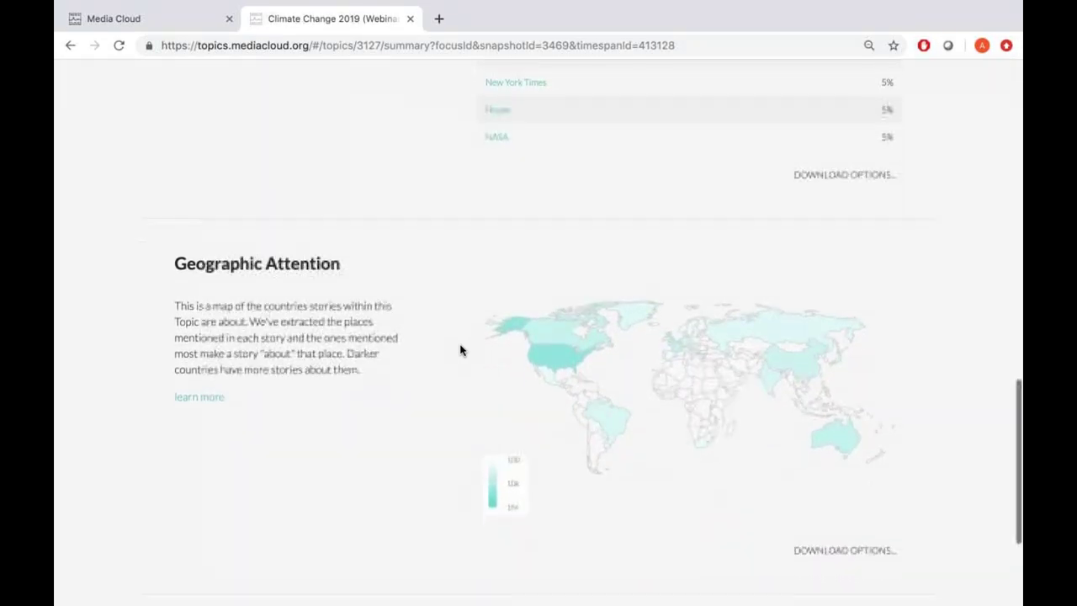
{"action": "scroll", "coordinate": [460, 349], "scroll_direction": "down", "scroll_amount": 2}
{"action": "scroll", "coordinate": [460, 350], "scroll_direction": "down", "scroll_amount": 1}
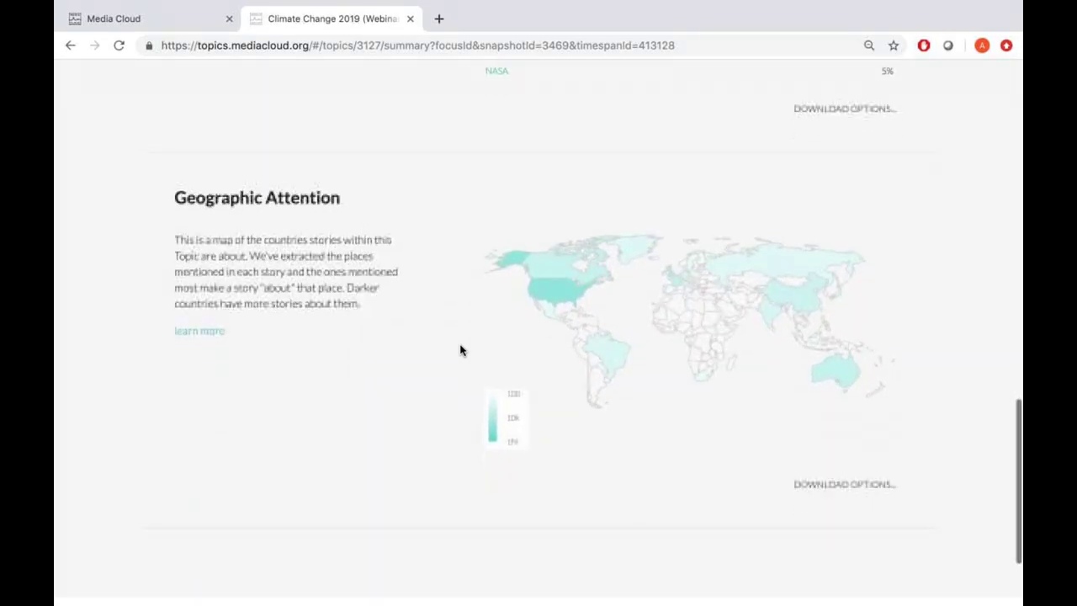
{"action": "scroll", "coordinate": [460, 350], "scroll_direction": "up", "scroll_amount": 1}
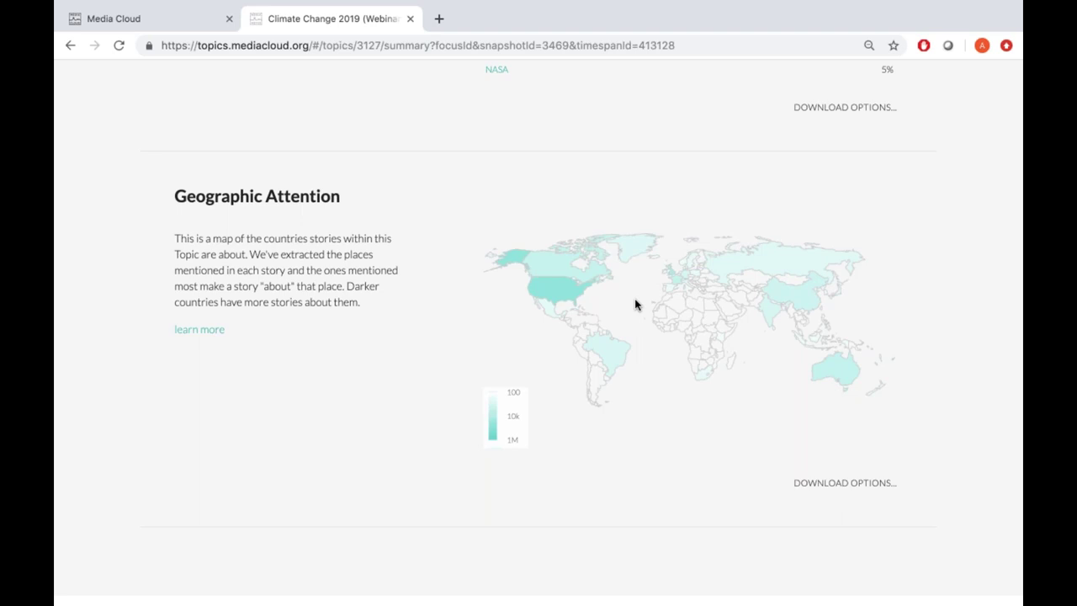
- Return to the overview of the climate change topic and open its Influence results
{"action": "scroll", "coordinate": [635, 304], "scroll_direction": "up", "scroll_amount": 5}
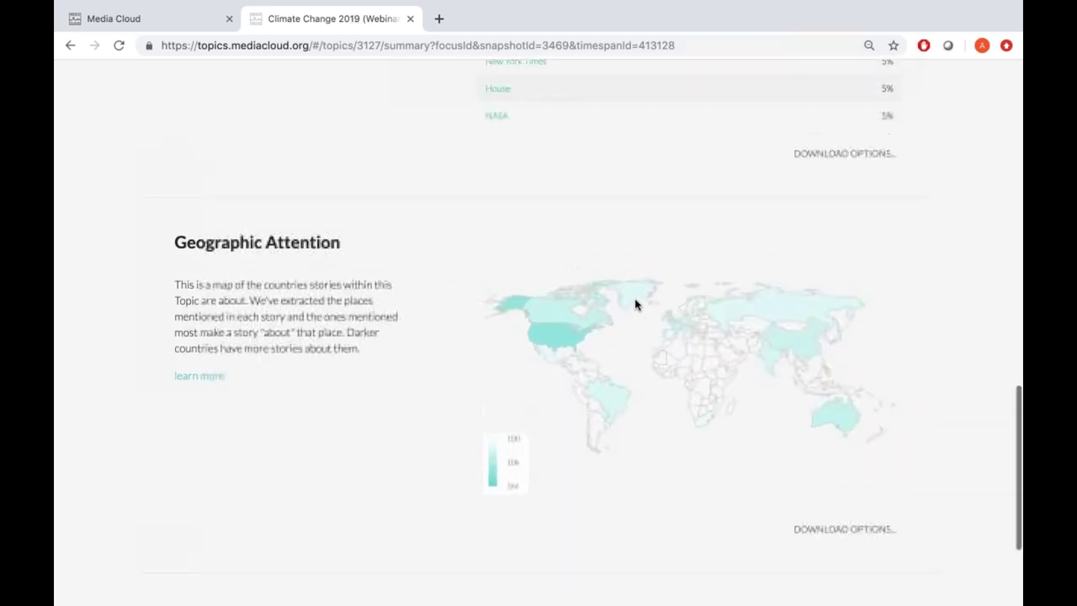
{"action": "scroll", "coordinate": [635, 305], "scroll_direction": "up", "scroll_amount": 3}
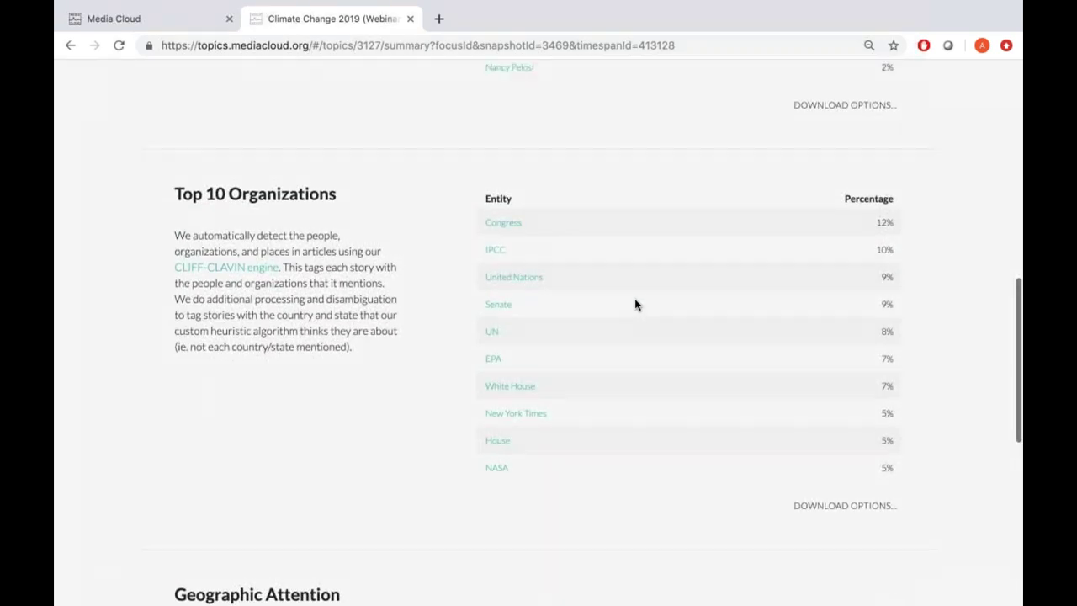
{"action": "scroll", "coordinate": [635, 304], "scroll_direction": "up", "scroll_amount": 3}
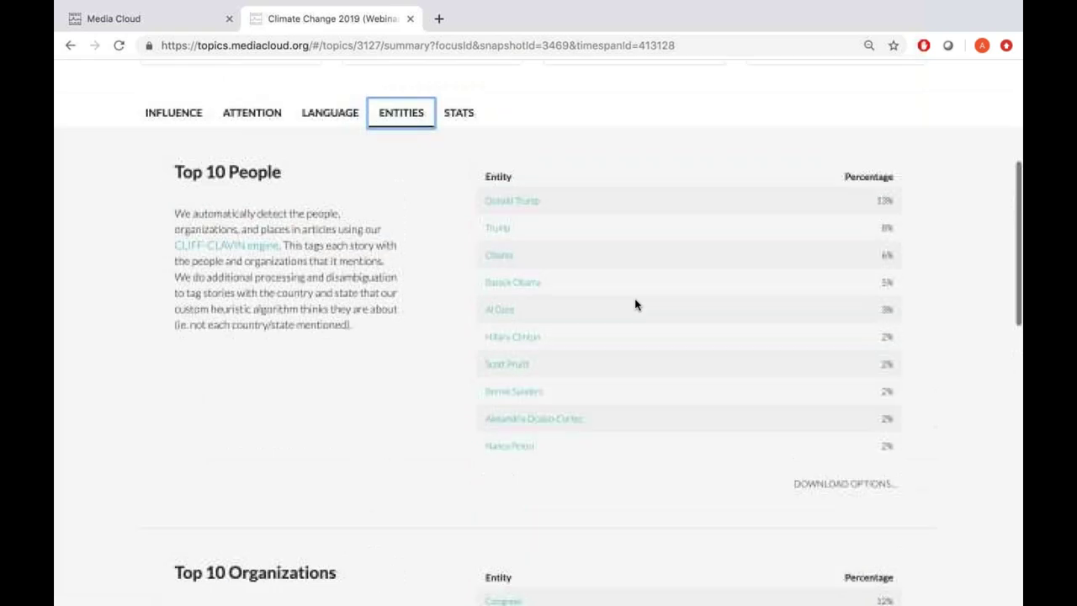
{"action": "scroll", "coordinate": [635, 305], "scroll_direction": "up", "scroll_amount": 2}
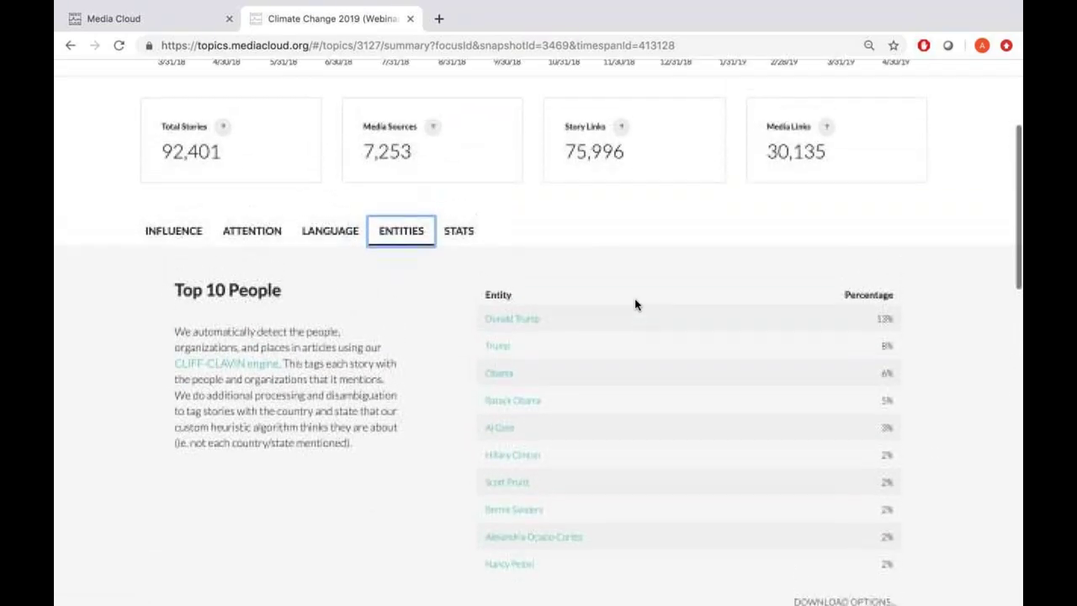
{"action": "scroll", "coordinate": [635, 304], "scroll_direction": "up", "scroll_amount": 2}
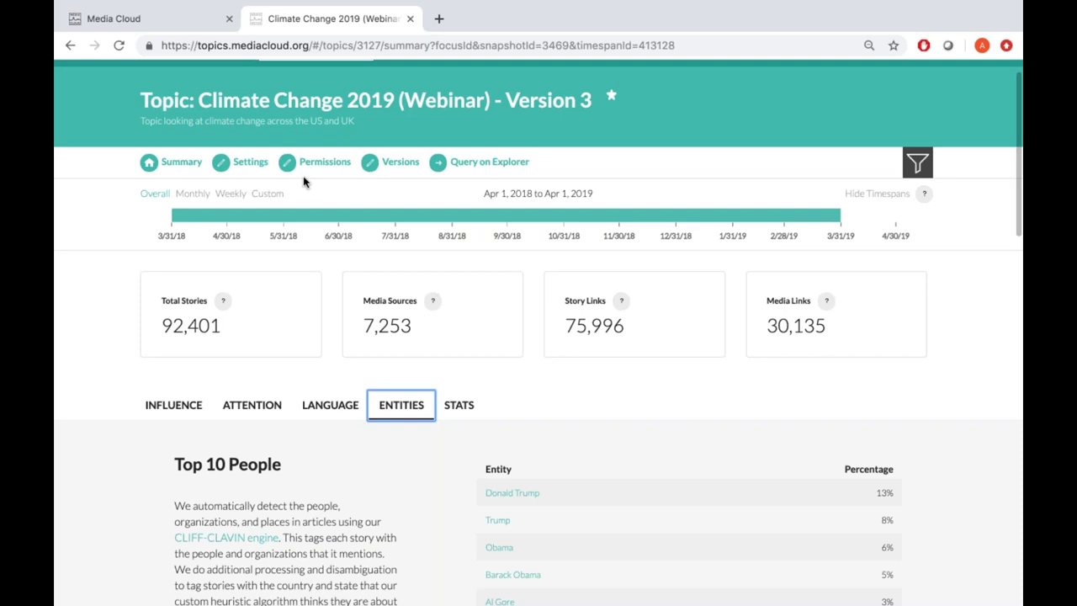
{"action": "left_click", "coordinate": [186, 164]}
{"action": "left_click", "coordinate": [161, 407]}
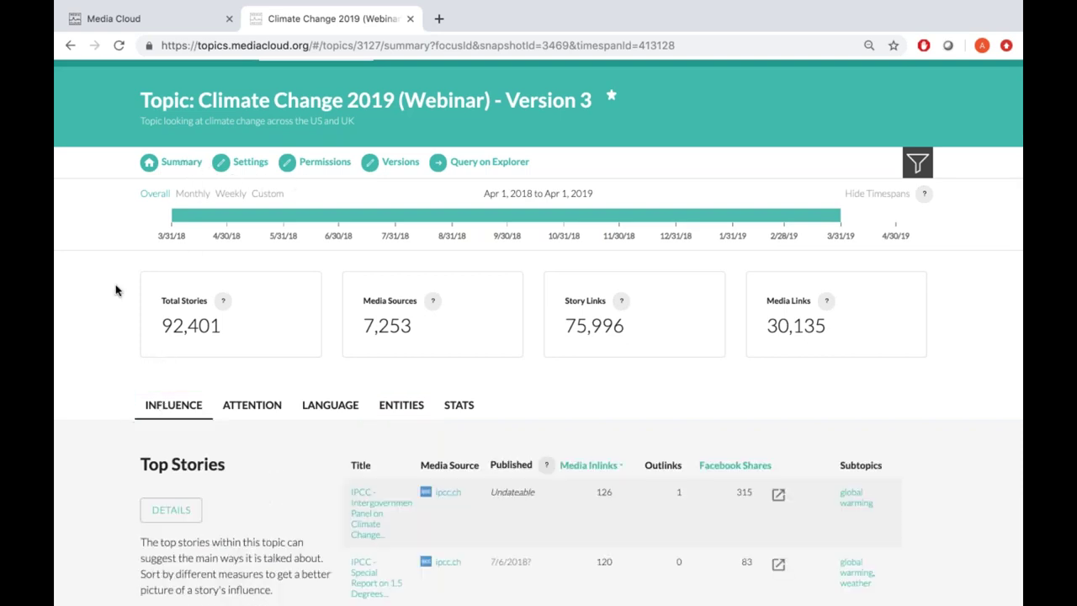
{"action": "scroll", "coordinate": [112, 299], "scroll_direction": "up", "scroll_amount": 1}
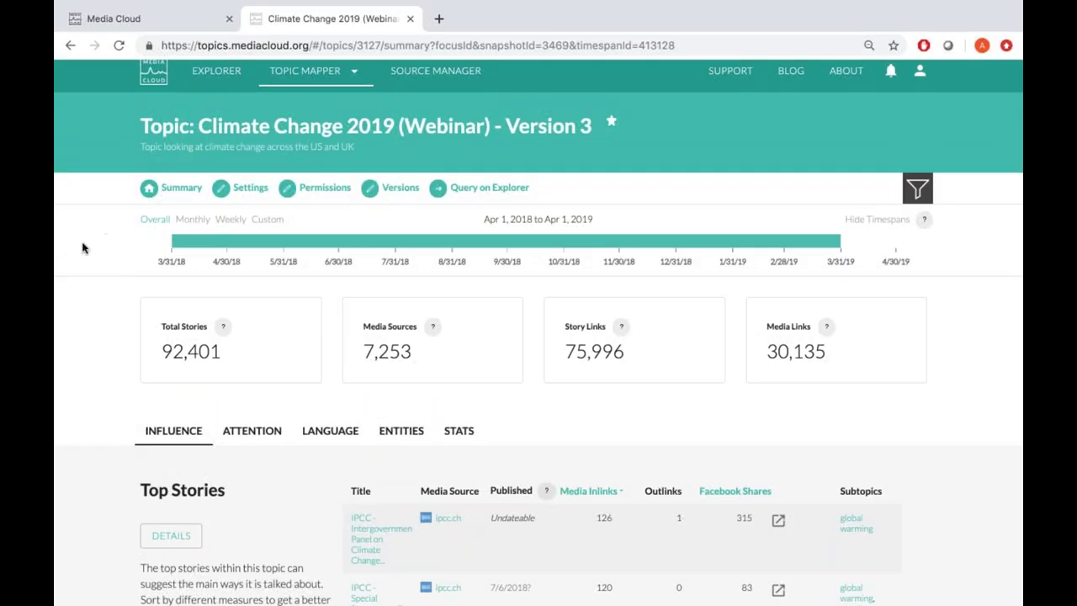
{"action": "scroll", "coordinate": [105, 252], "scroll_direction": "down", "scroll_amount": 1}
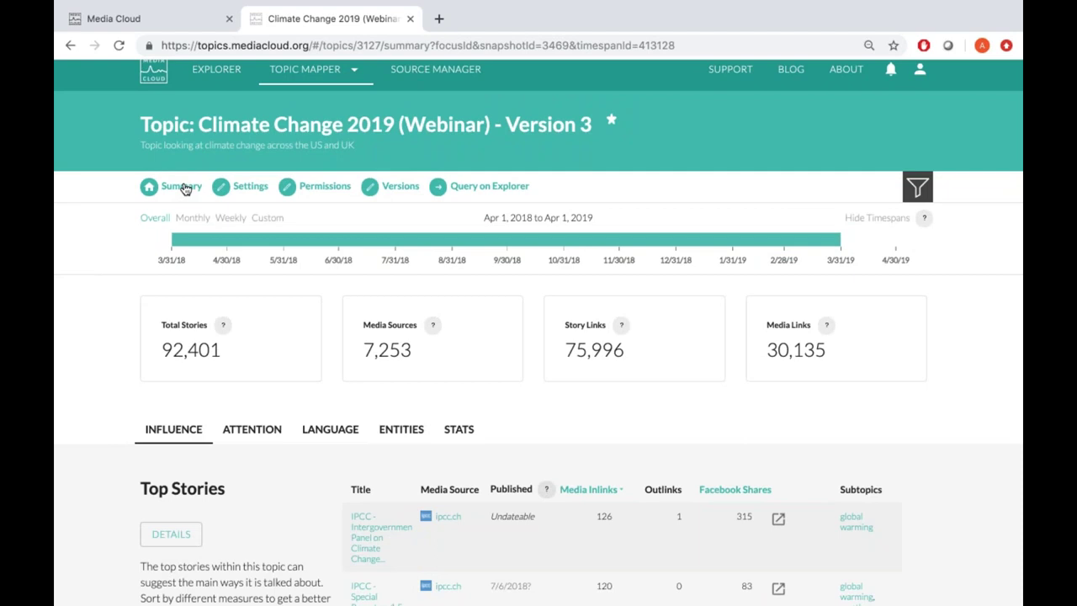
- Review the topic's editable settings, including name, description and public visibility, and open its user permissions
{"action": "left_click", "coordinate": [228, 190]}
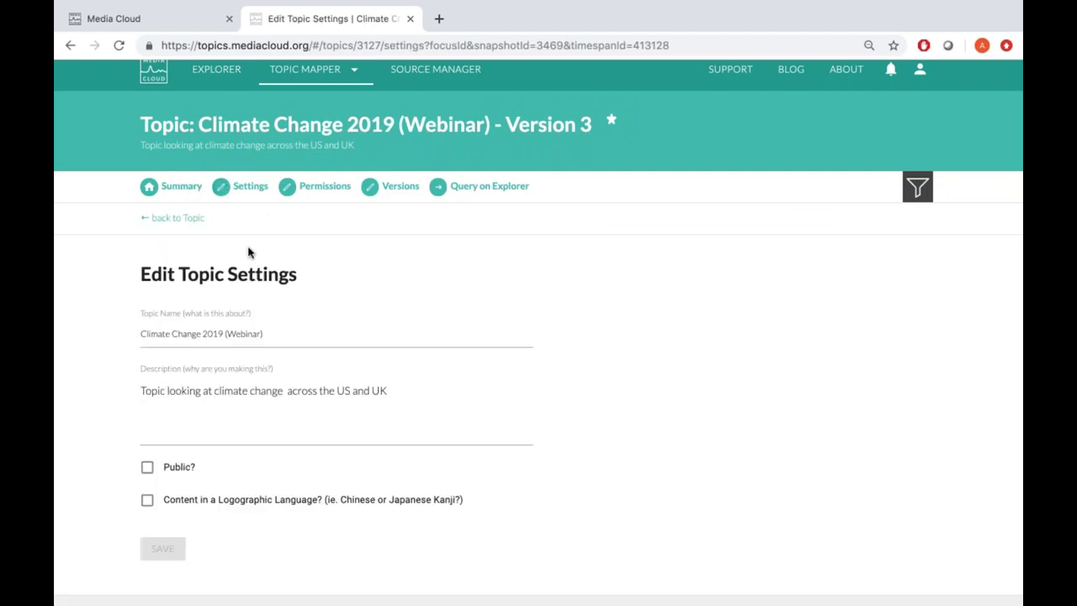
{"action": "scroll", "coordinate": [248, 252], "scroll_direction": "down", "scroll_amount": 1}
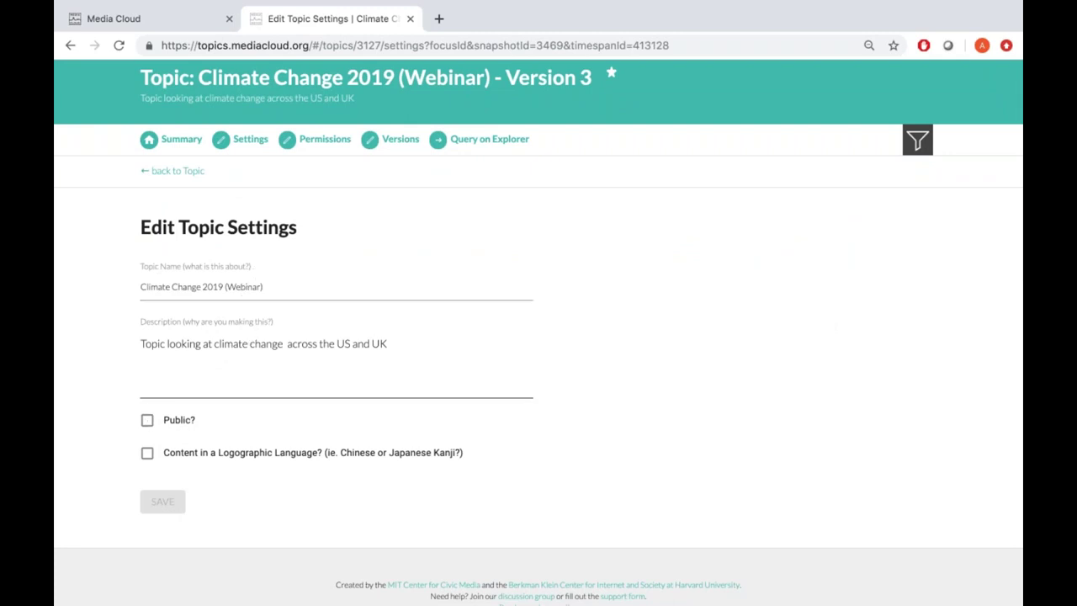
{"action": "scroll", "coordinate": [210, 289], "scroll_direction": "up", "scroll_amount": 1}
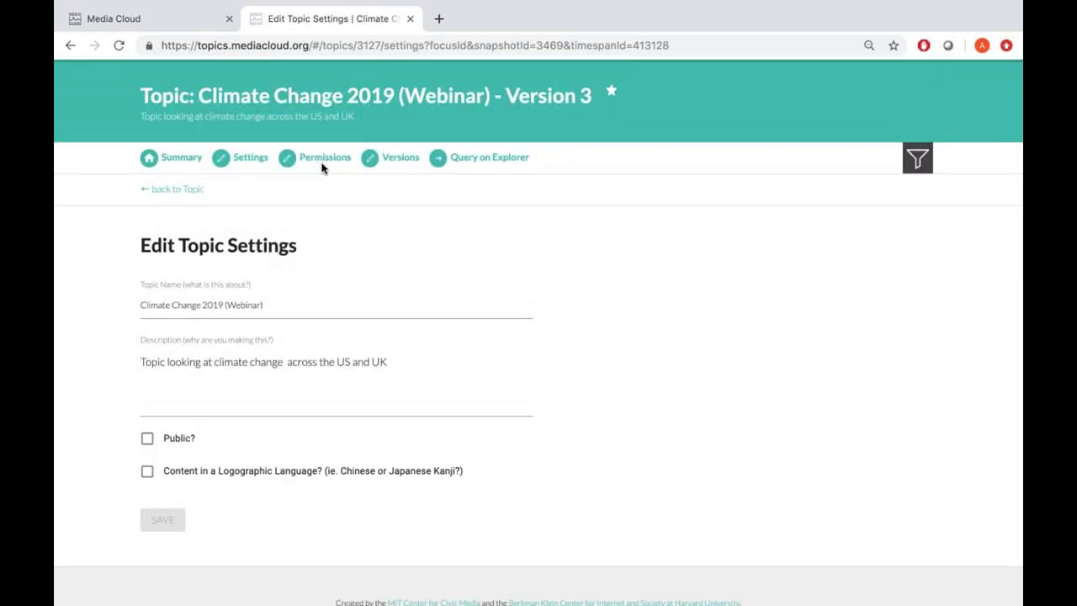
{"action": "left_click", "coordinate": [328, 159]}
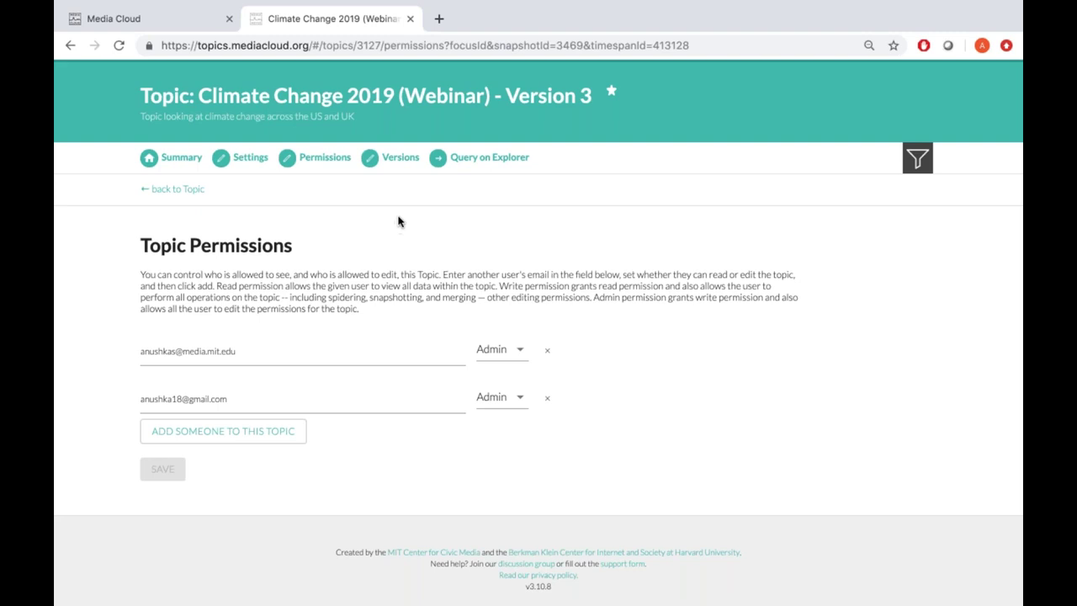
- Open the topic's version list and load Version 1 of the topic
{"action": "left_click", "coordinate": [393, 162]}
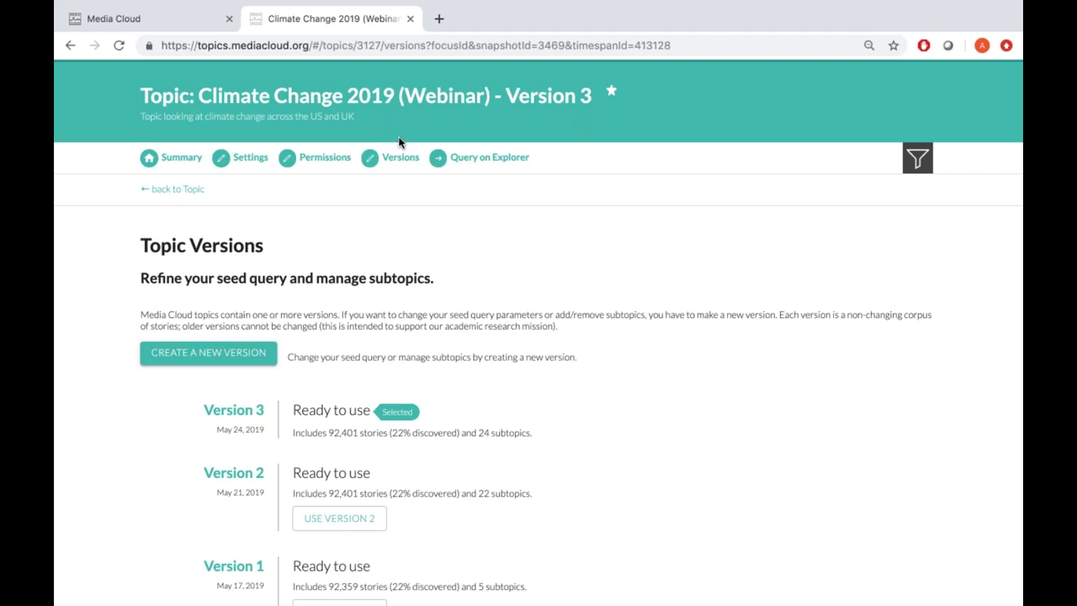
{"action": "scroll", "coordinate": [400, 143], "scroll_direction": "down", "scroll_amount": 3}
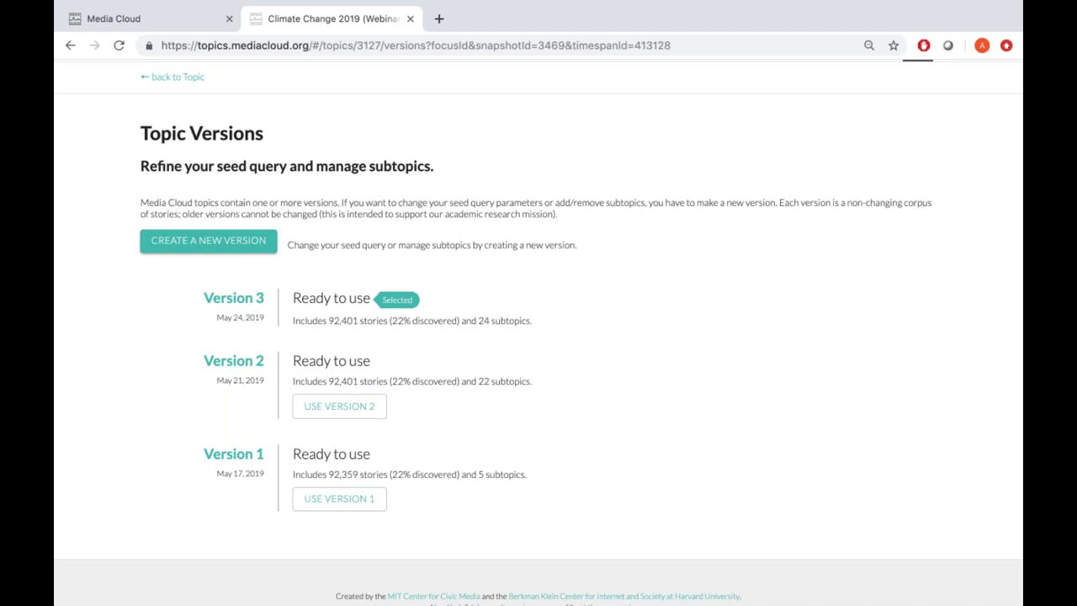
{"action": "left_click", "coordinate": [336, 498]}
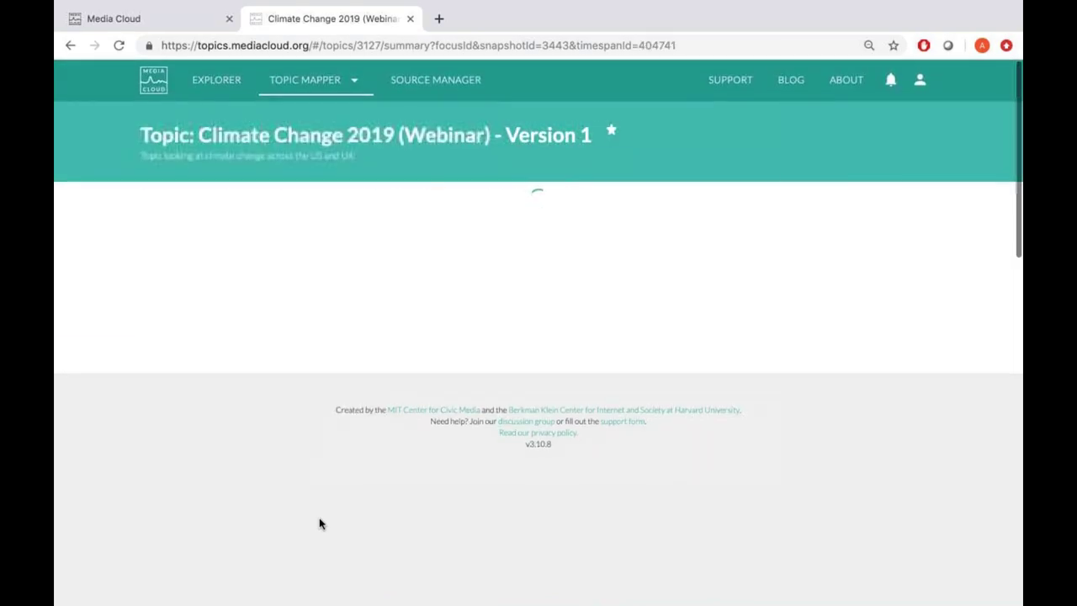
{"action": "scroll", "coordinate": [324, 509], "scroll_direction": "down", "scroll_amount": 2}
{"action": "scroll", "coordinate": [332, 488], "scroll_direction": "up", "scroll_amount": 1}
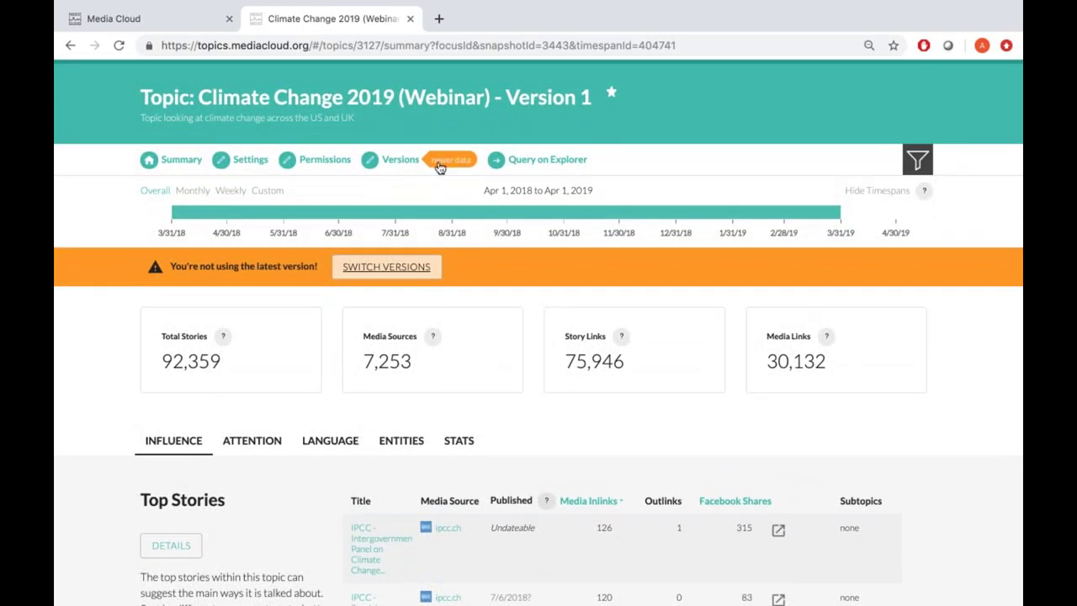
- Return to the version list and open the new-version options for changing the seed query or modifying subtopics
{"action": "left_click", "coordinate": [401, 264]}
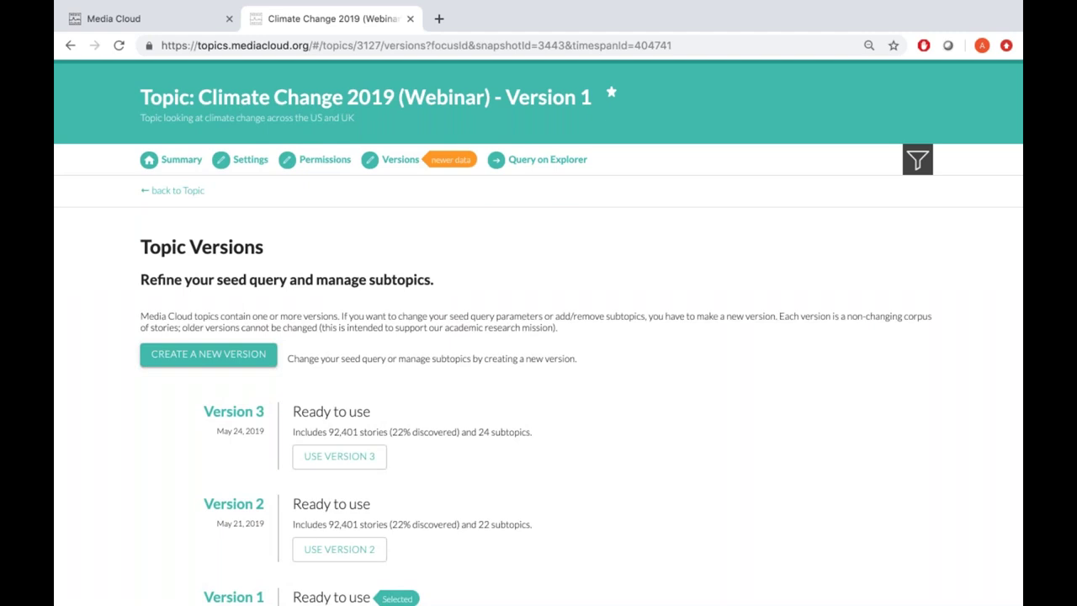
{"action": "scroll", "coordinate": [538, 336], "scroll_direction": "down", "scroll_amount": 3}
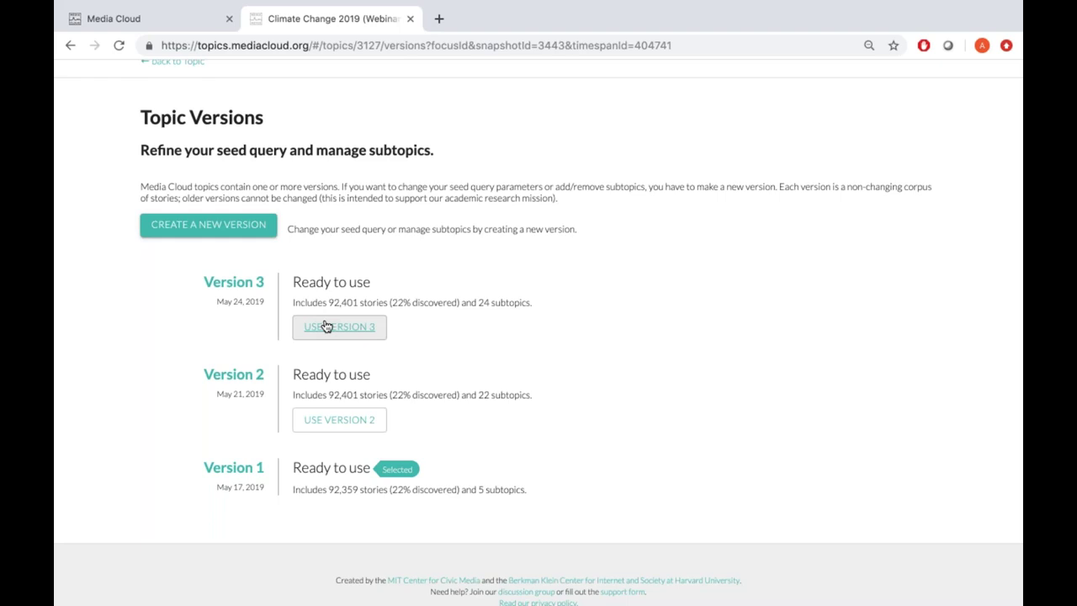
{"action": "left_click", "coordinate": [171, 225]}
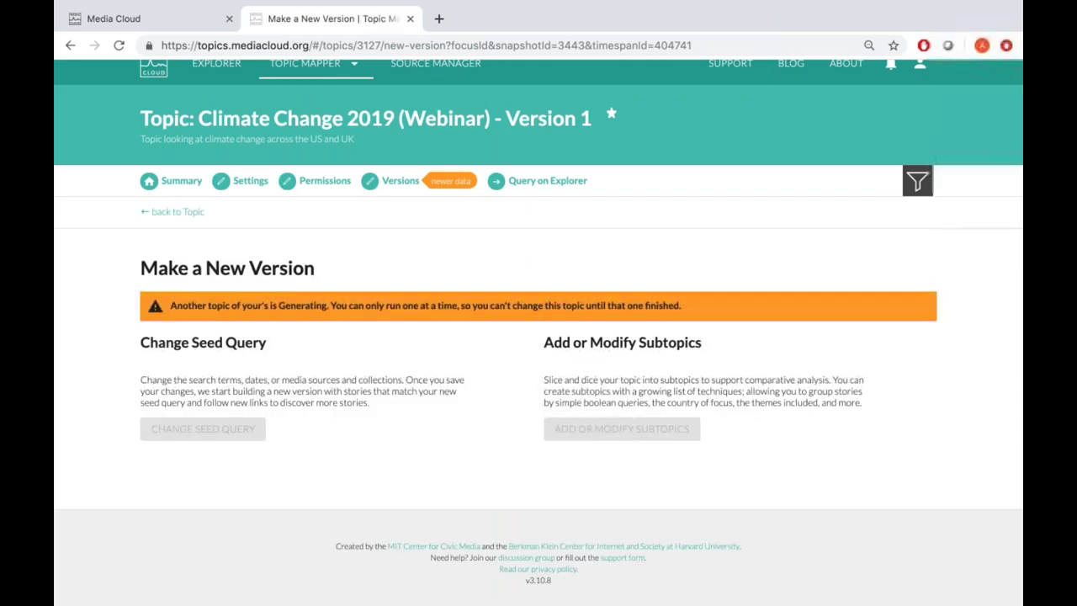
{"action": "scroll", "coordinate": [539, 336], "scroll_direction": "down", "scroll_amount": 1}
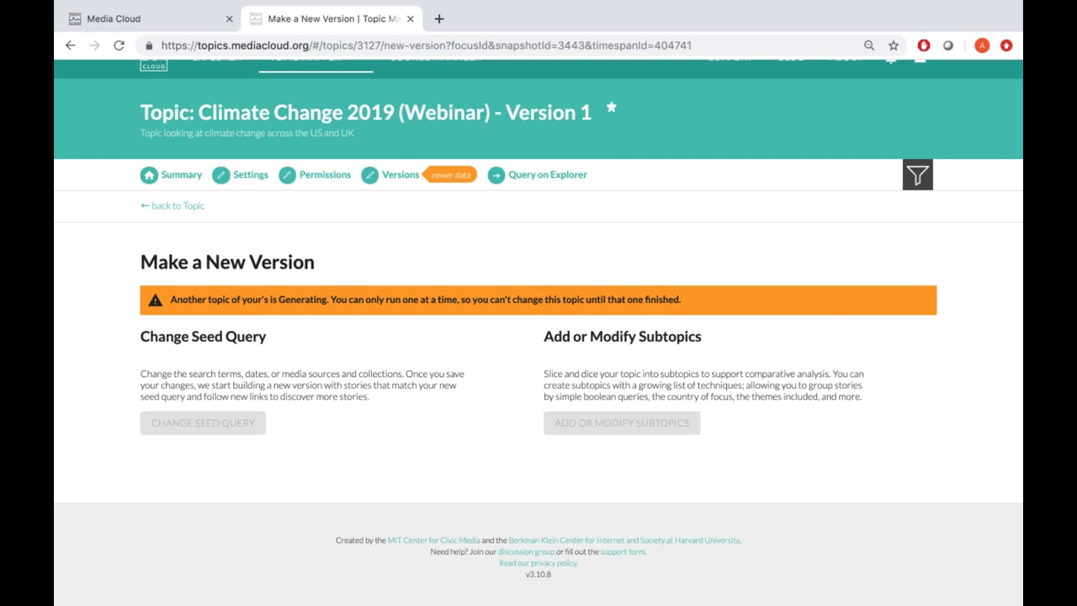
{"action": "scroll", "coordinate": [538, 336], "scroll_direction": "up", "scroll_amount": 1}
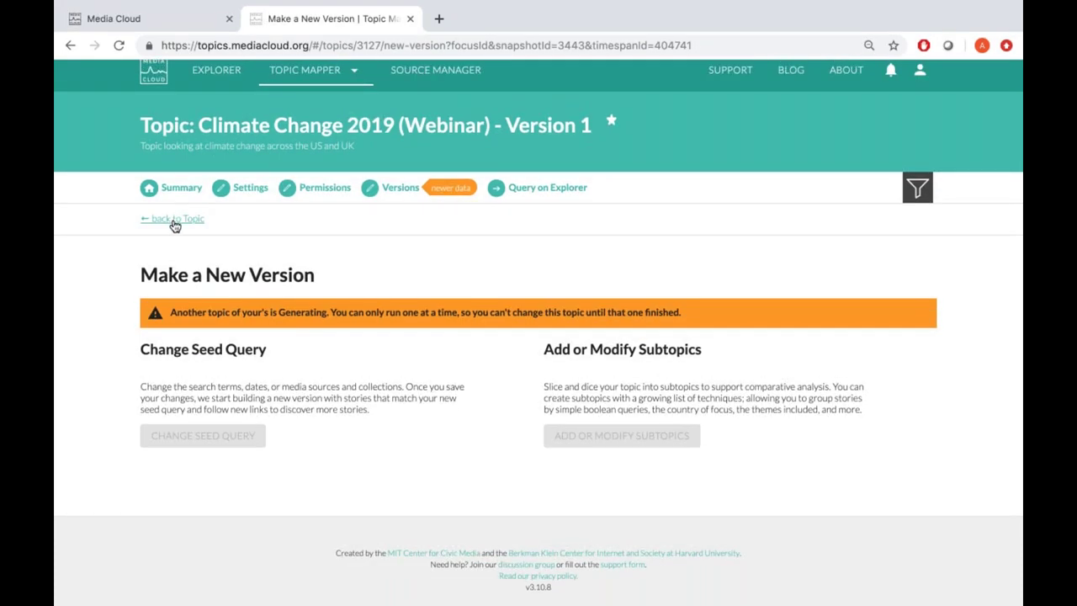
{"action": "scroll", "coordinate": [174, 226], "scroll_direction": "up", "scroll_amount": 1}
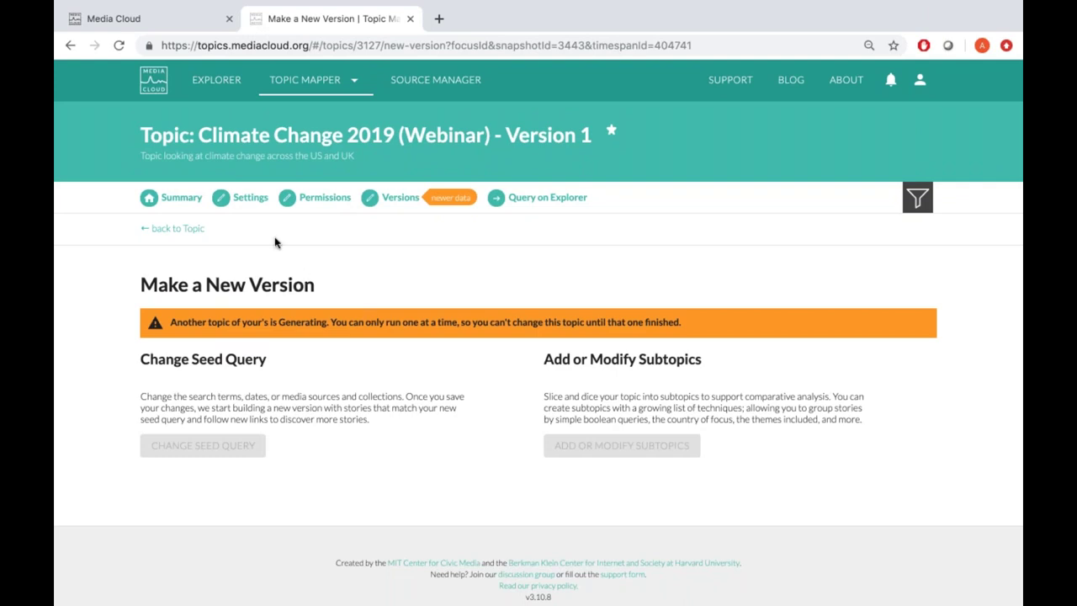
- Go back to the topic summary in Version 3 and open its subtopic and story filters
{"action": "left_click", "coordinate": [178, 228]}
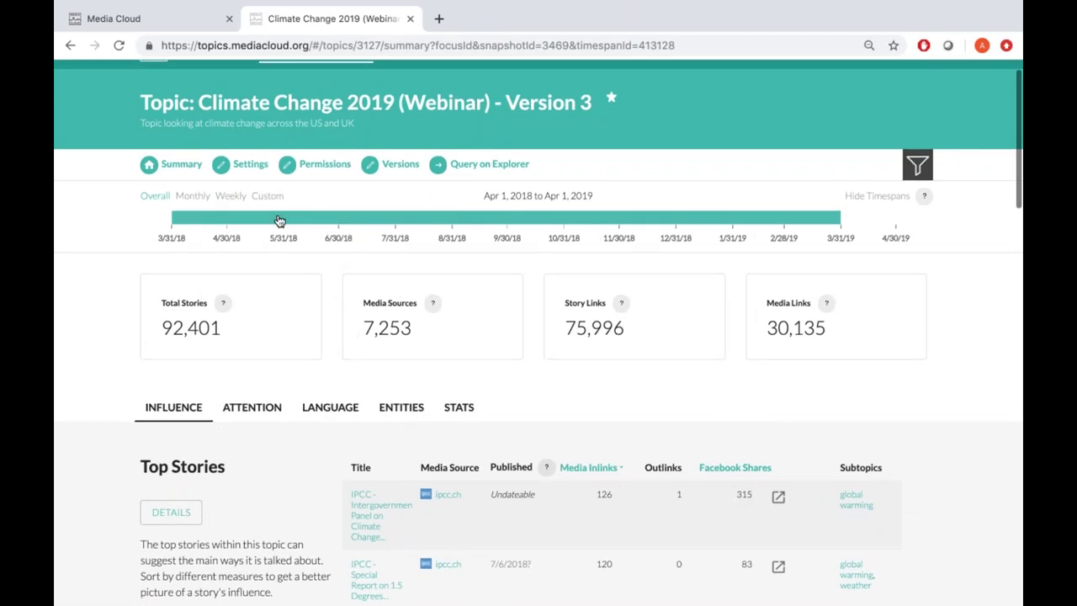
{"action": "left_click", "coordinate": [917, 168]}
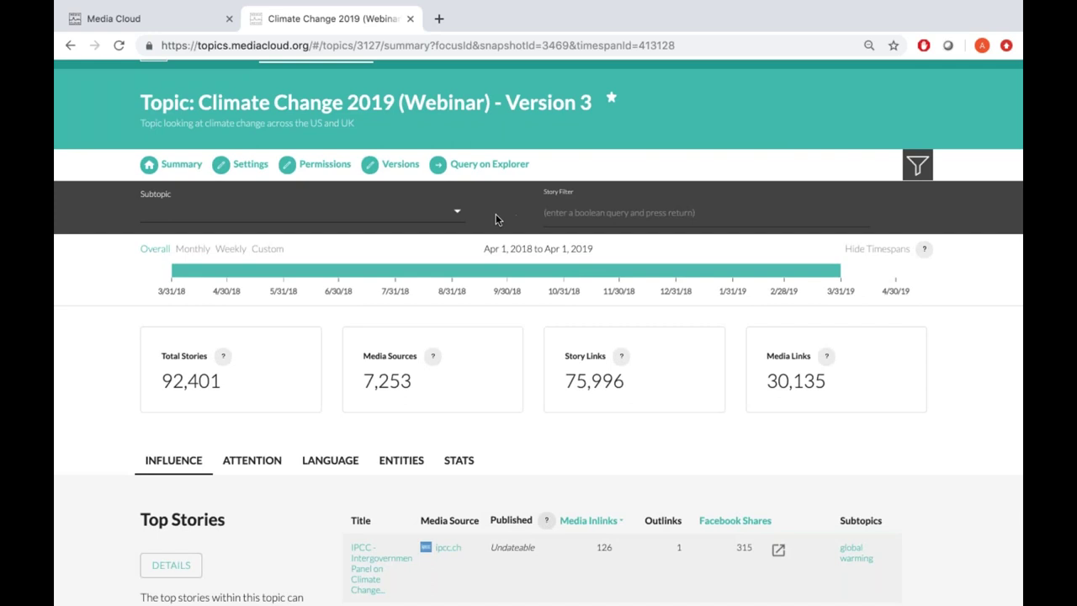
{"action": "left_click", "coordinate": [550, 213]}
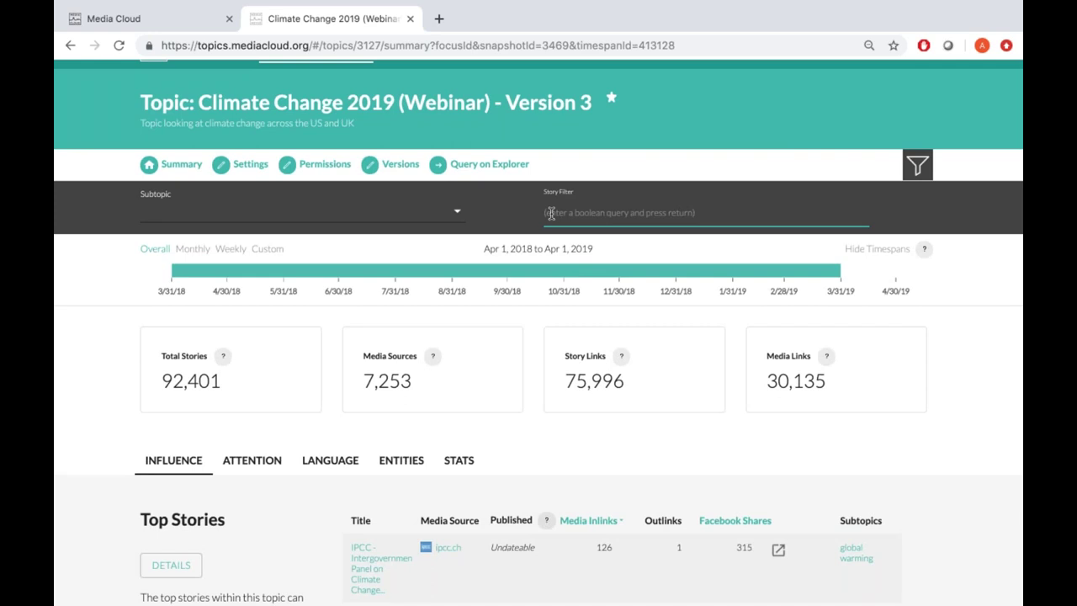
{"action": "scroll", "coordinate": [549, 213], "scroll_direction": "down", "scroll_amount": 1}
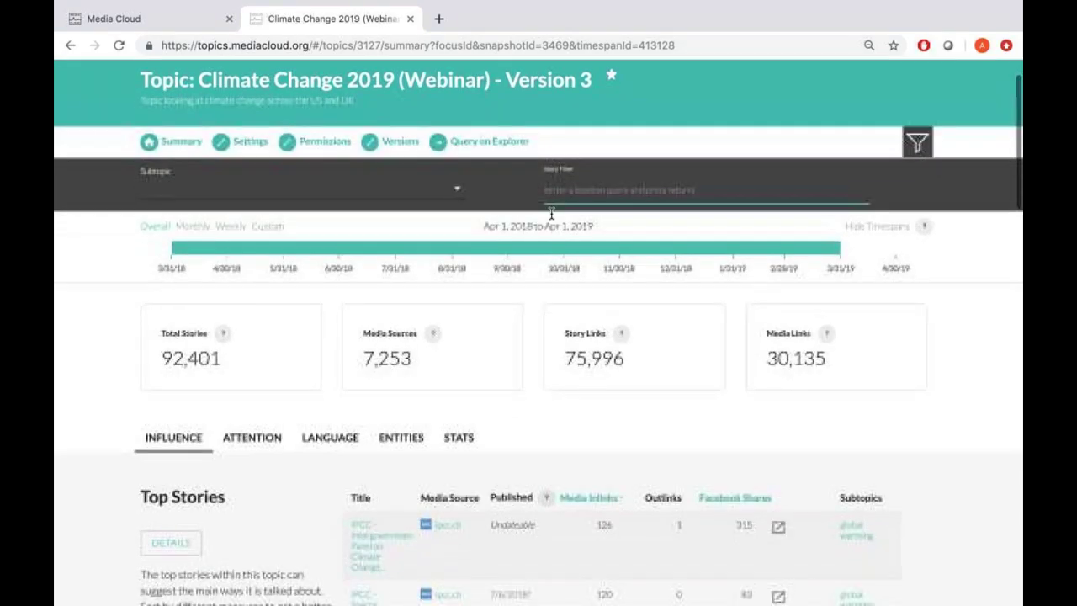
- Filter the topic's stories by the exact phrase "green new deal"
{"action": "scroll", "coordinate": [549, 213], "scroll_direction": "up", "scroll_amount": 1}
{"action": "scroll", "coordinate": [558, 384], "scroll_direction": "down", "scroll_amount": 2}
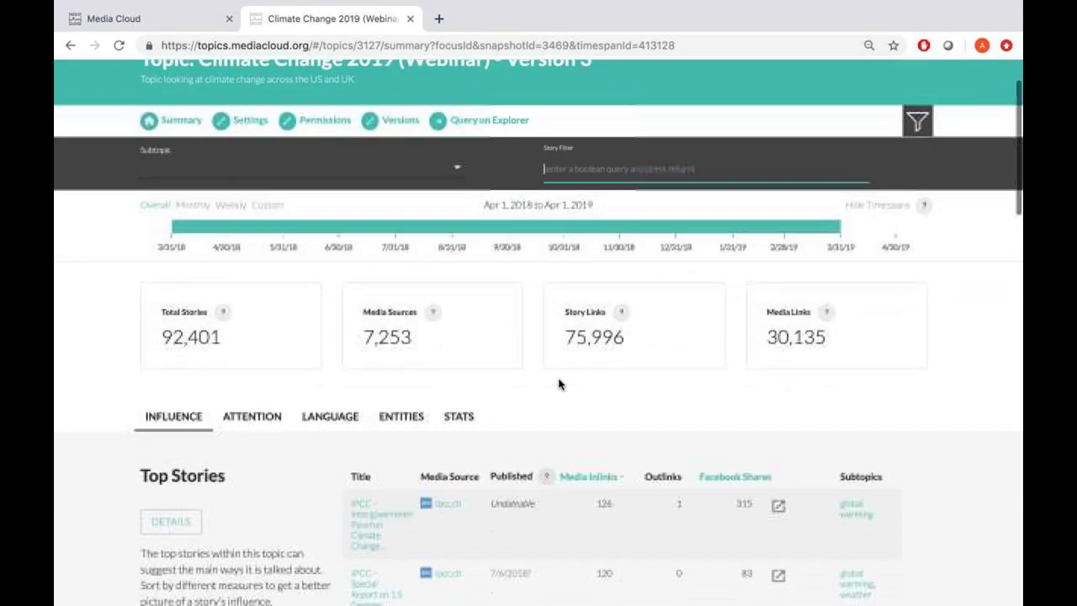
{"action": "type", "text": "\"green new deal\""}
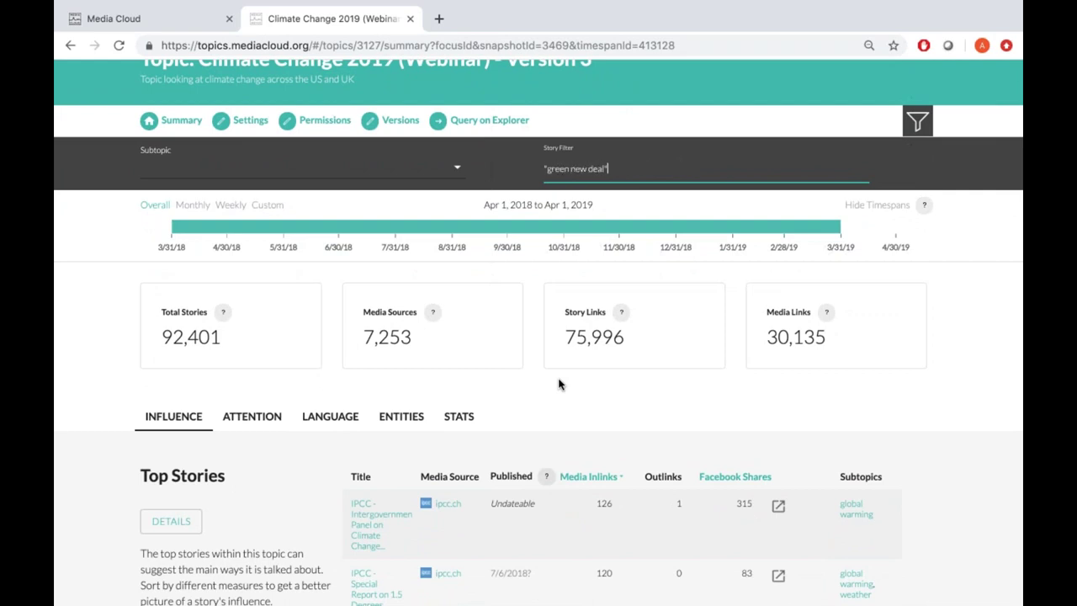
{"action": "key", "text": "Return"}
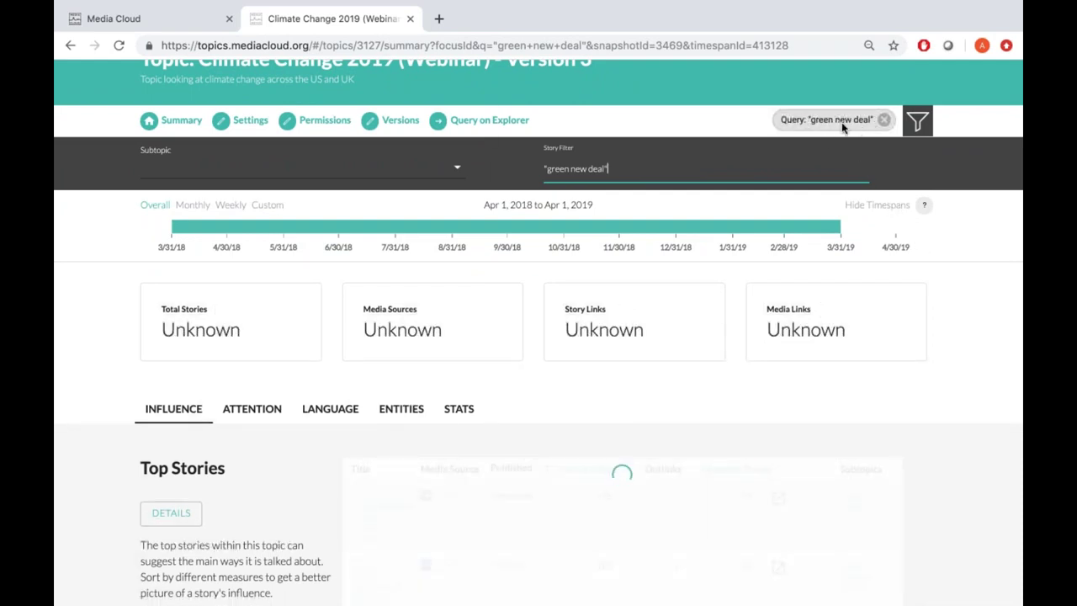
- Review the influence results for the filtered stories, examining the top stories' media sources, inlinks, Facebook shares and subtopics
{"action": "scroll", "coordinate": [611, 352], "scroll_direction": "down", "scroll_amount": 2}
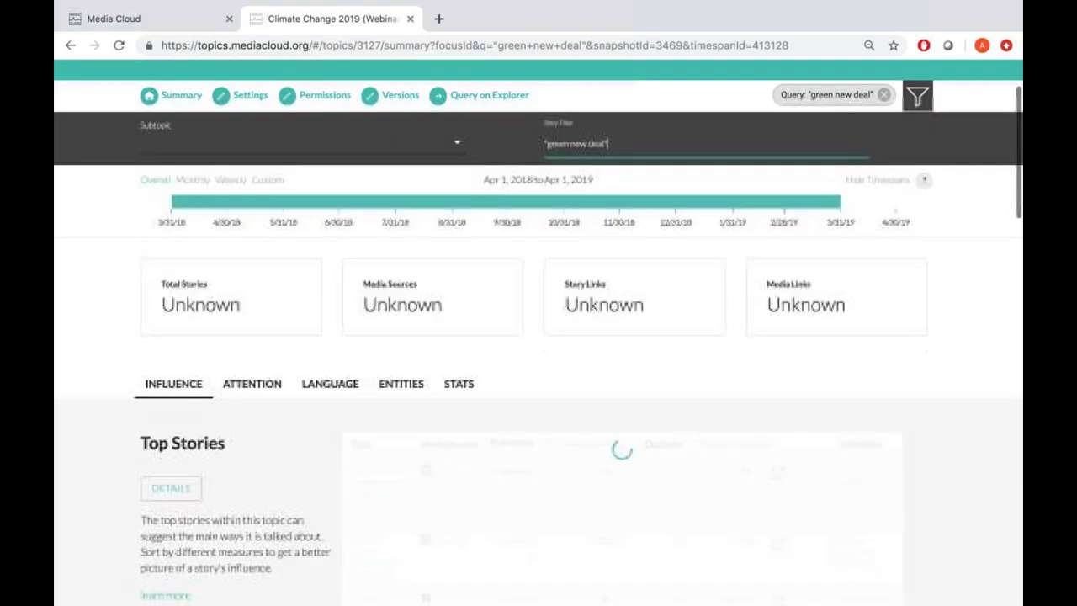
{"action": "scroll", "coordinate": [610, 352], "scroll_direction": "down", "scroll_amount": 3}
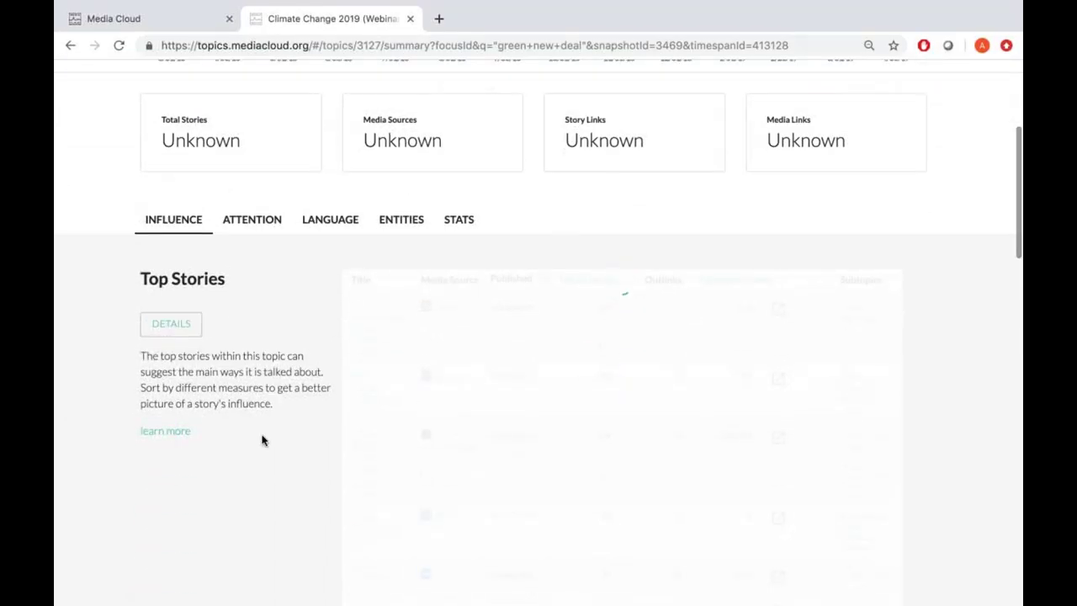
{"action": "scroll", "coordinate": [261, 440], "scroll_direction": "down", "scroll_amount": 4}
{"action": "scroll", "coordinate": [261, 440], "scroll_direction": "up", "scroll_amount": 8}
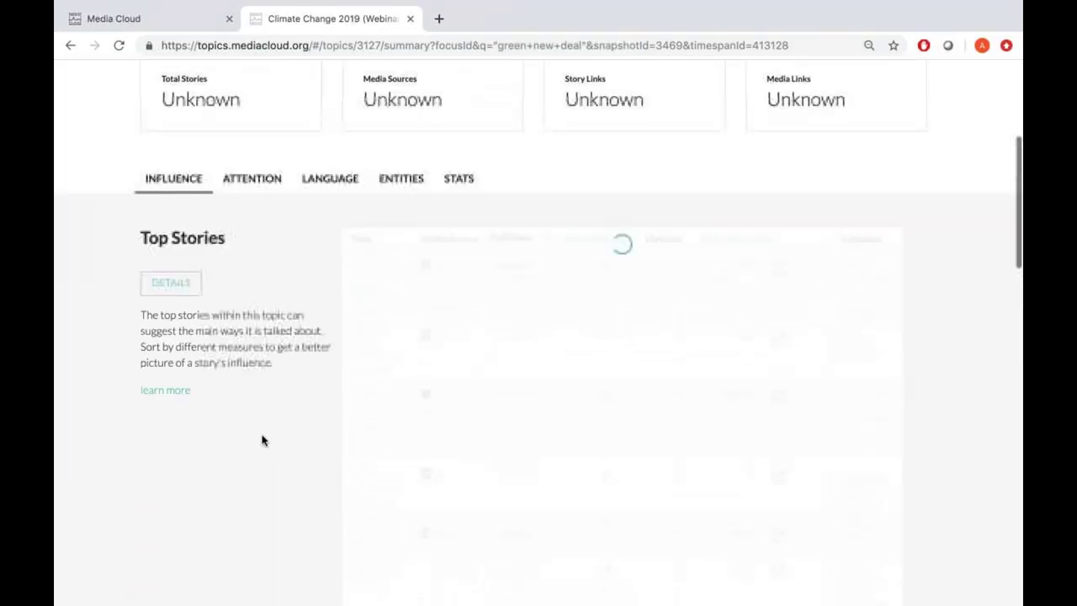
{"action": "scroll", "coordinate": [262, 440], "scroll_direction": "up", "scroll_amount": 1}
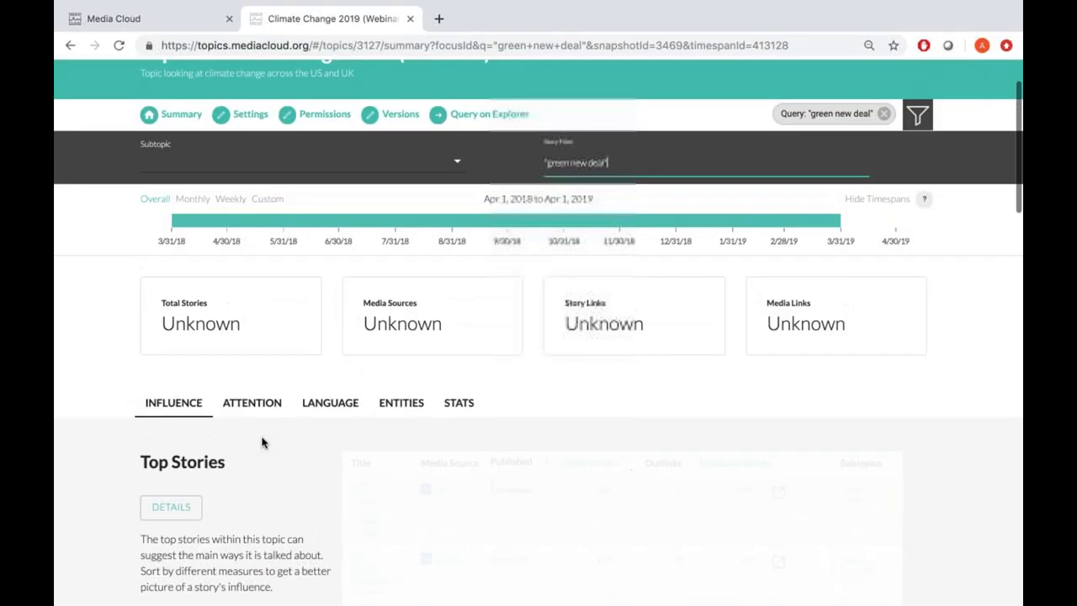
{"action": "left_click", "coordinate": [251, 409]}
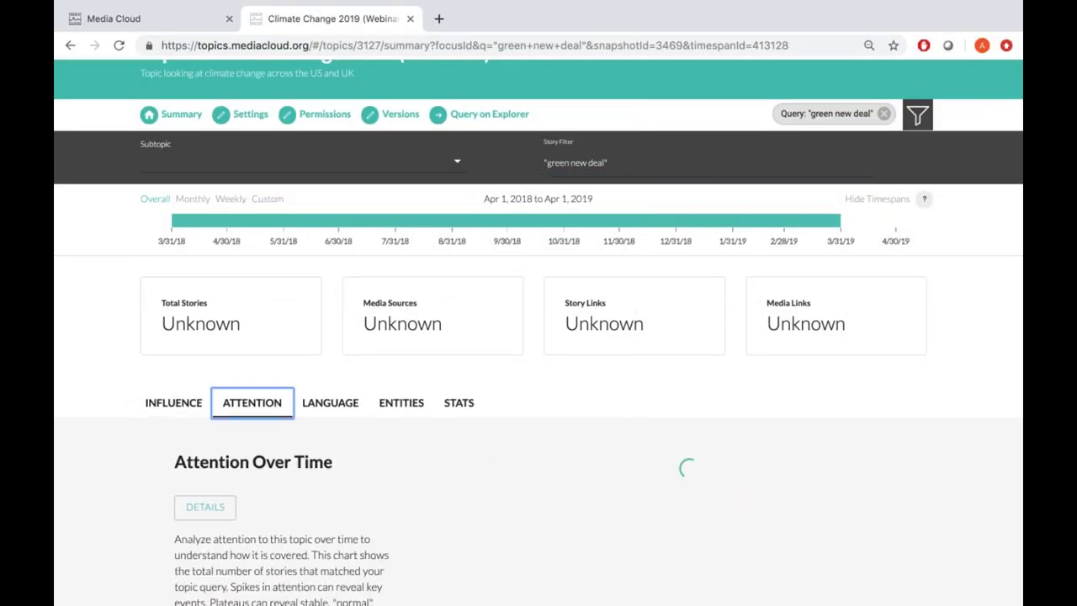
{"action": "left_click", "coordinate": [188, 405]}
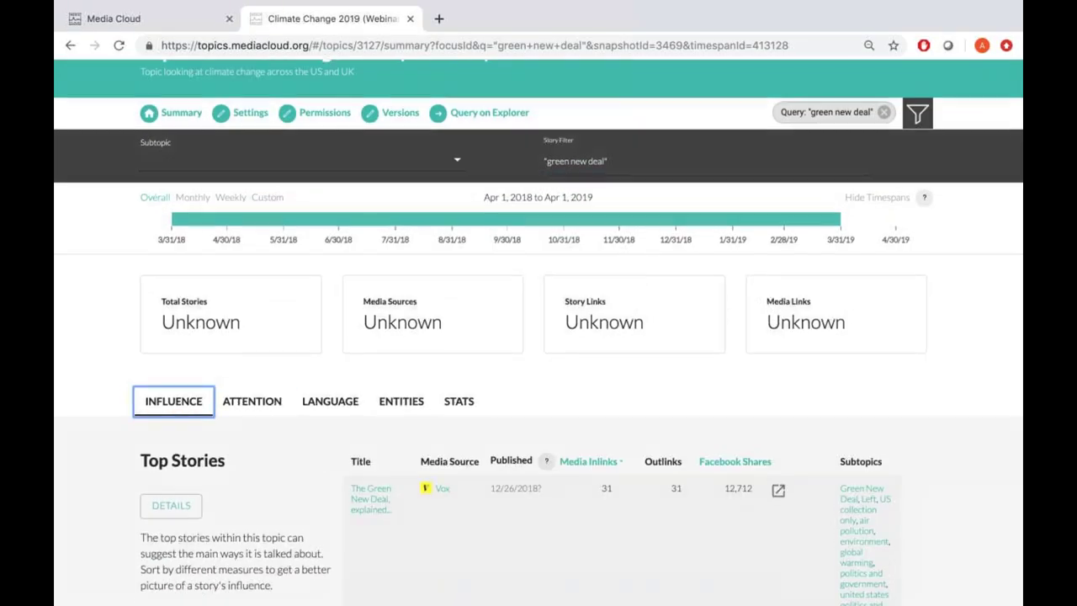
{"action": "scroll", "coordinate": [140, 479], "scroll_direction": "down", "scroll_amount": 4}
{"action": "scroll", "coordinate": [539, 336], "scroll_direction": "down", "scroll_amount": 1}
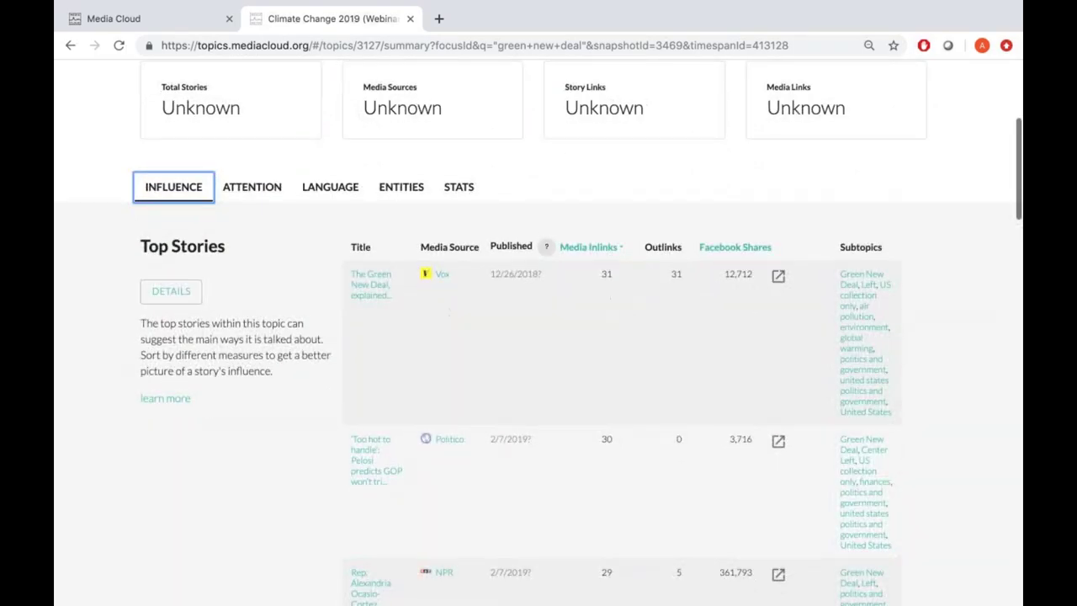
{"action": "scroll", "coordinate": [538, 336], "scroll_direction": "down", "scroll_amount": 3}
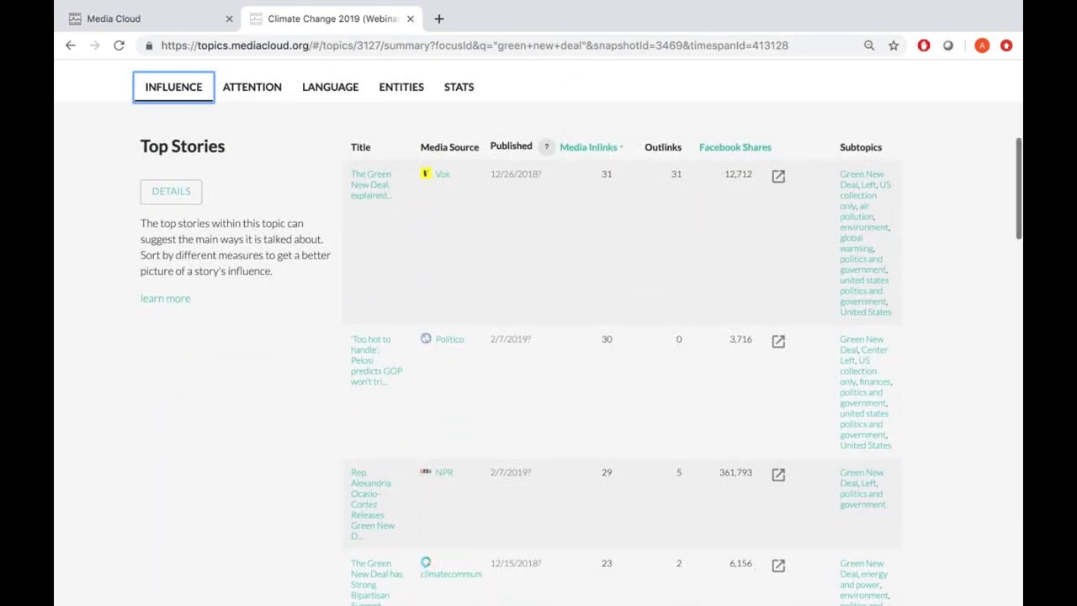
{"action": "scroll", "coordinate": [539, 336], "scroll_direction": "down", "scroll_amount": 12}
{"action": "scroll", "coordinate": [539, 337], "scroll_direction": "up", "scroll_amount": 9}
{"action": "scroll", "coordinate": [269, 322], "scroll_direction": "up", "scroll_amount": 10}
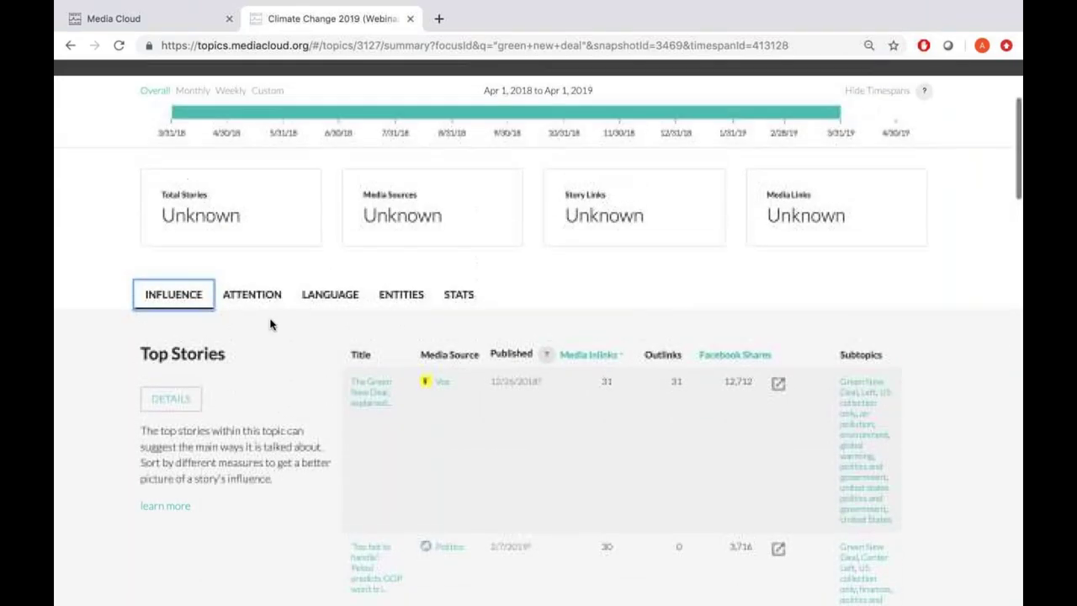
- View the attention over time chart for the stories matching "green new deal"
{"action": "left_click", "coordinate": [263, 301]}
{"action": "scroll", "coordinate": [308, 310], "scroll_direction": "down", "scroll_amount": 1}
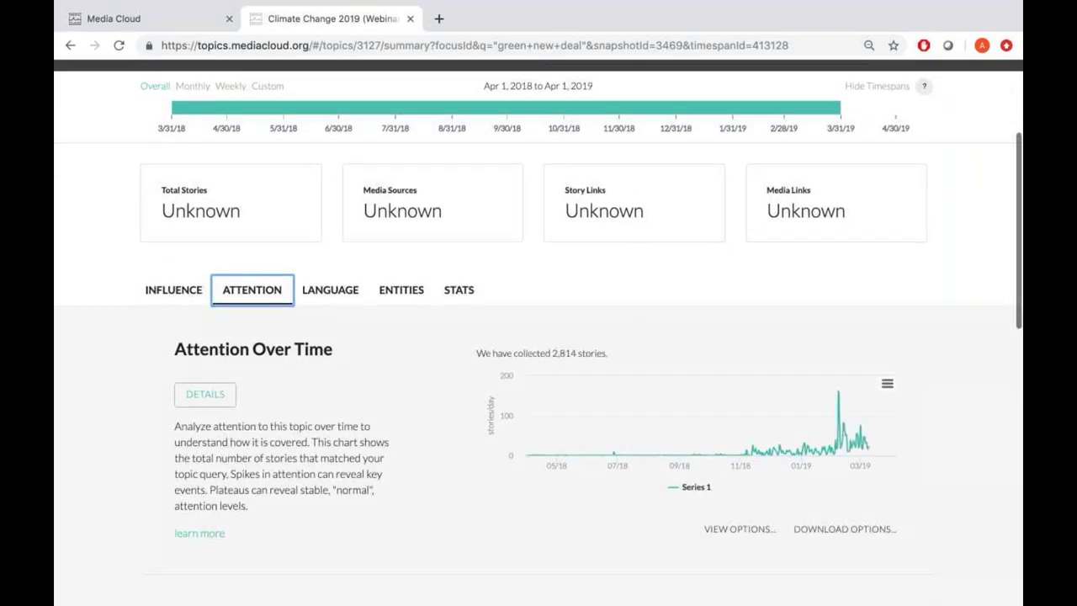
{"action": "scroll", "coordinate": [309, 310], "scroll_direction": "up", "scroll_amount": 3}
{"action": "scroll", "coordinate": [937, 139], "scroll_direction": "up", "scroll_amount": 1}
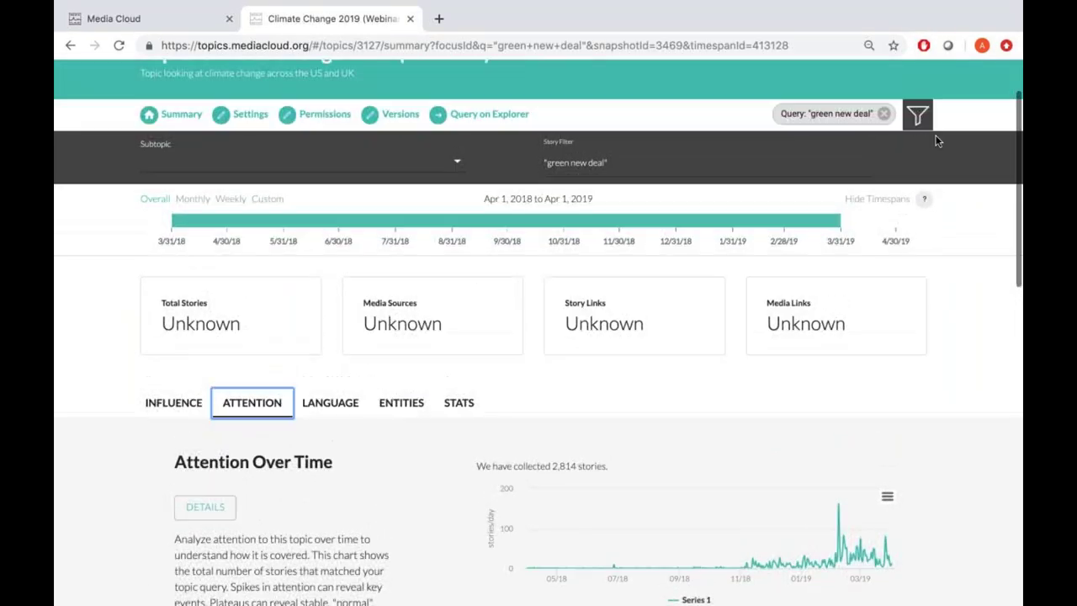
- Remove the "green new deal" query and limit the topic to the subtopic "Language: Words reflecting climate change reality"
{"action": "left_click", "coordinate": [884, 115]}
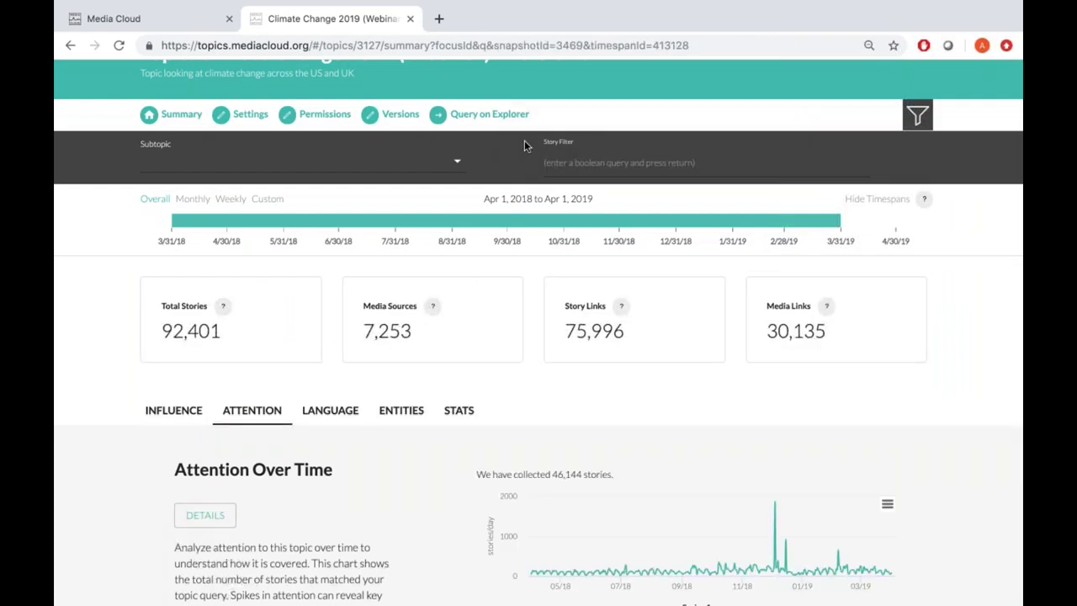
{"action": "scroll", "coordinate": [363, 242], "scroll_direction": "up", "scroll_amount": 1}
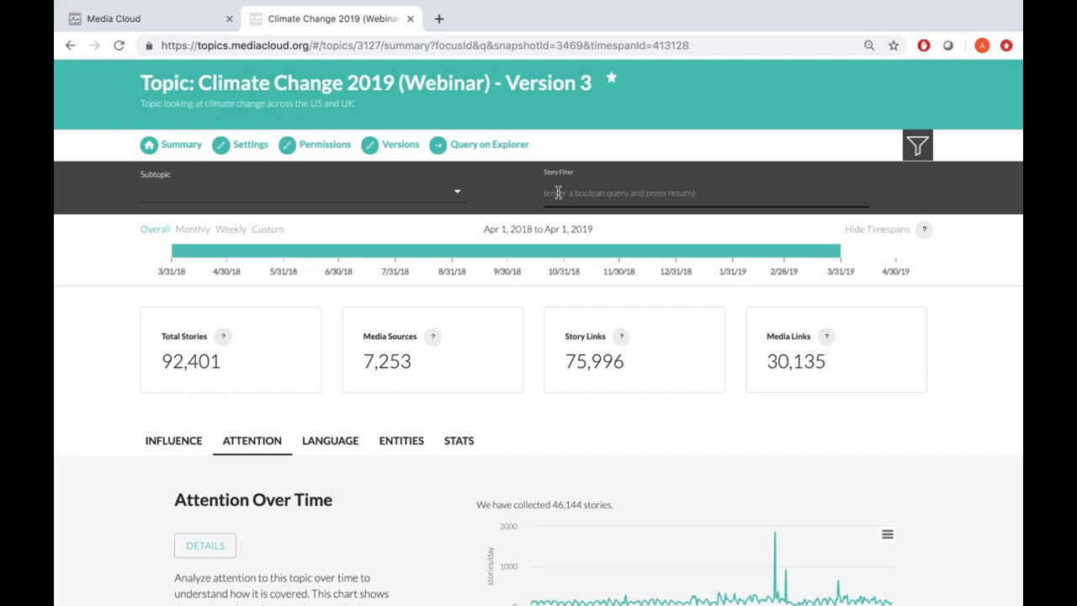
{"action": "left_click", "coordinate": [459, 202]}
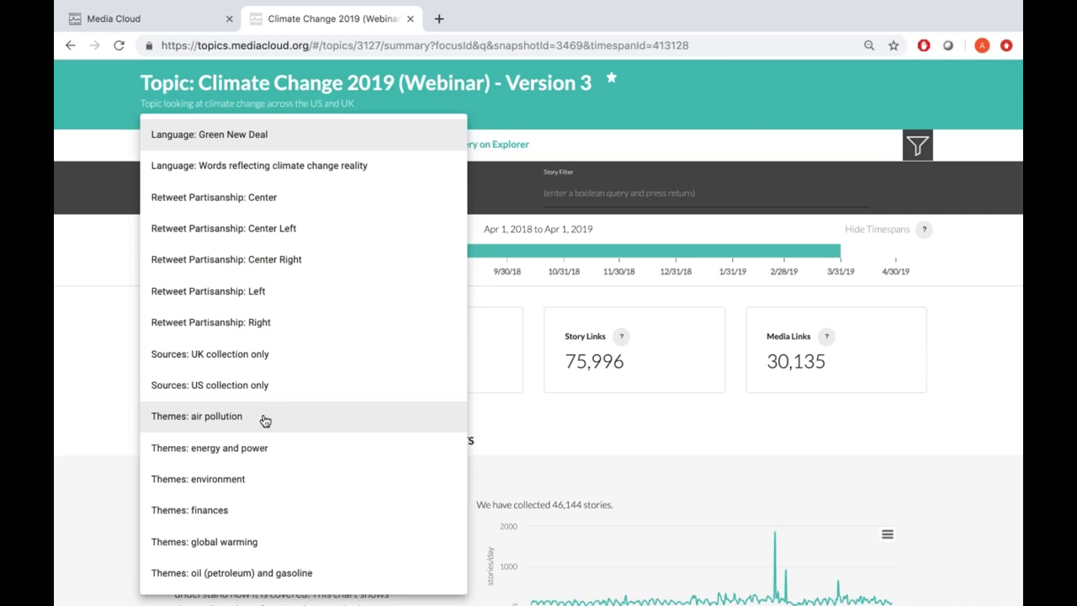
{"action": "left_click", "coordinate": [262, 174]}
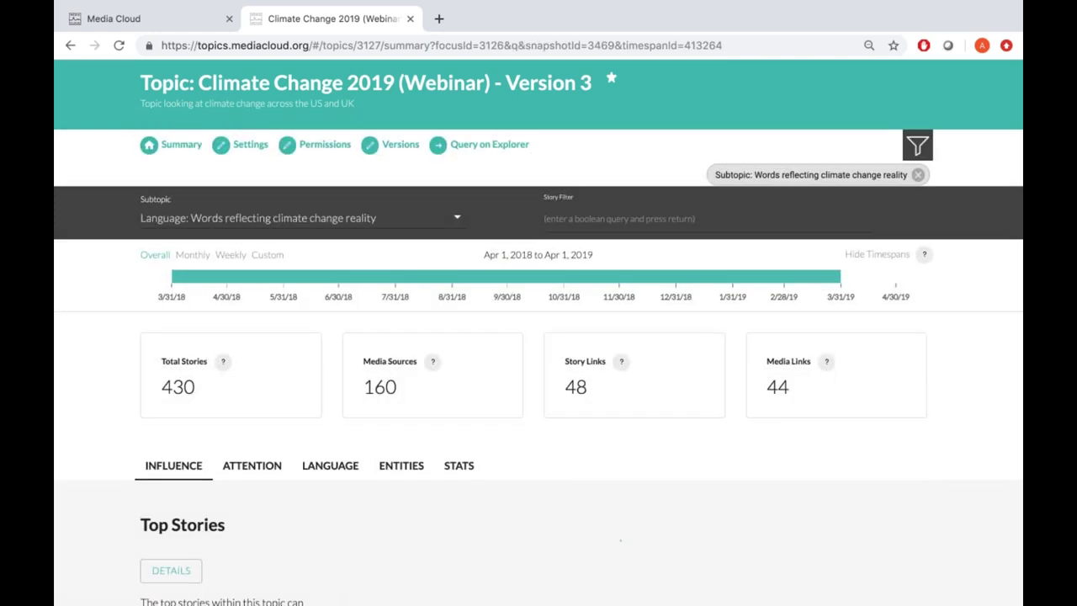
- Examine the subtopic's statistics, including the subtopic story counts chart and the Version 3 seed query
{"action": "scroll", "coordinate": [411, 238], "scroll_direction": "down", "scroll_amount": 2}
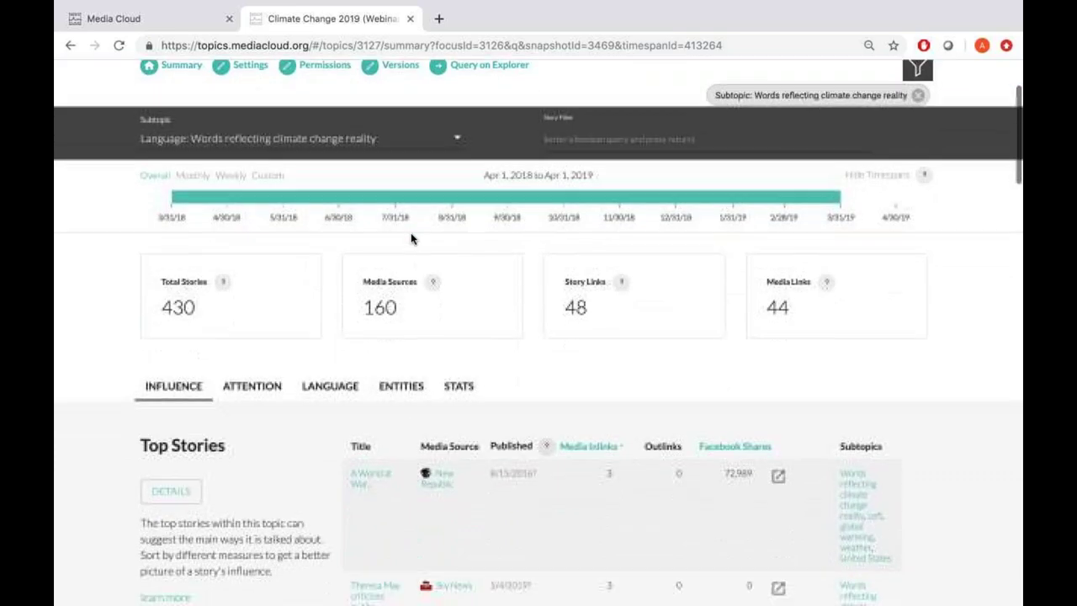
{"action": "left_click", "coordinate": [467, 392]}
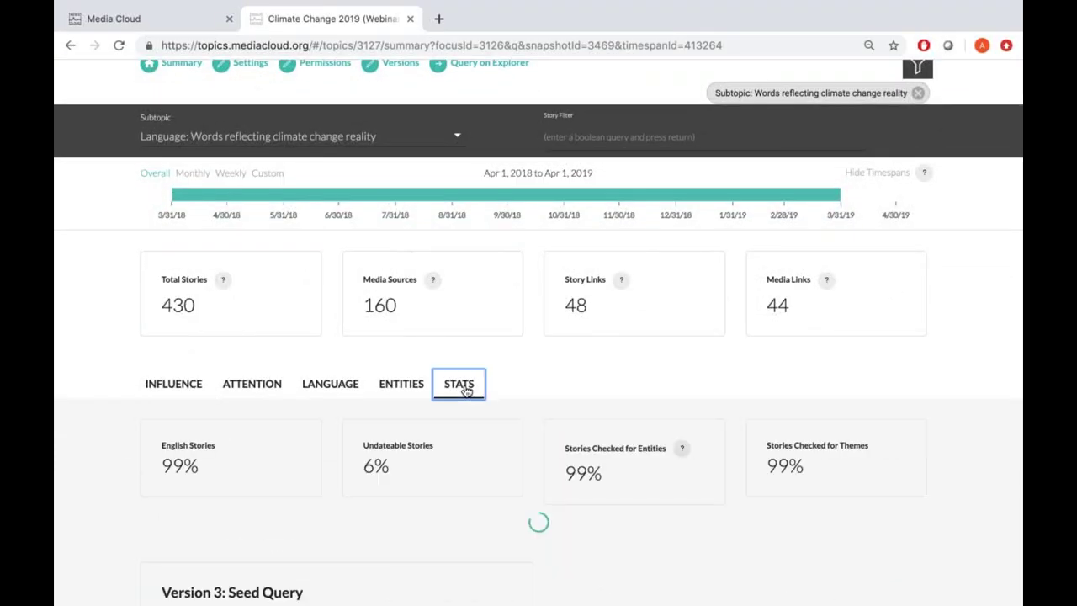
{"action": "scroll", "coordinate": [464, 390], "scroll_direction": "down", "scroll_amount": 5}
{"action": "scroll", "coordinate": [236, 322], "scroll_direction": "down", "scroll_amount": 3}
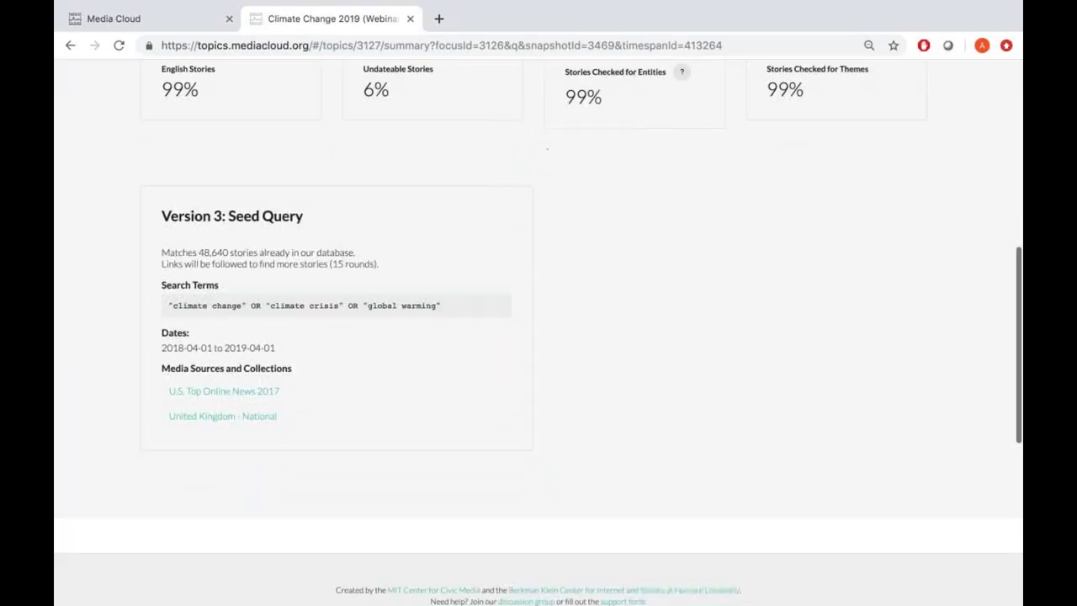
{"action": "scroll", "coordinate": [236, 322], "scroll_direction": "down", "scroll_amount": 5}
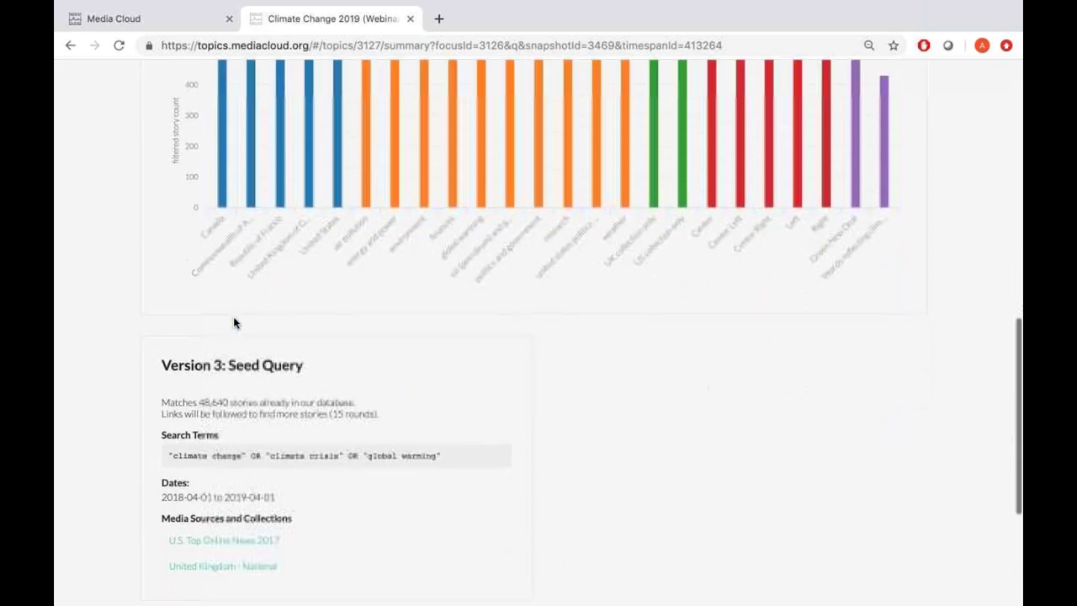
{"action": "scroll", "coordinate": [233, 322], "scroll_direction": "down", "scroll_amount": 2}
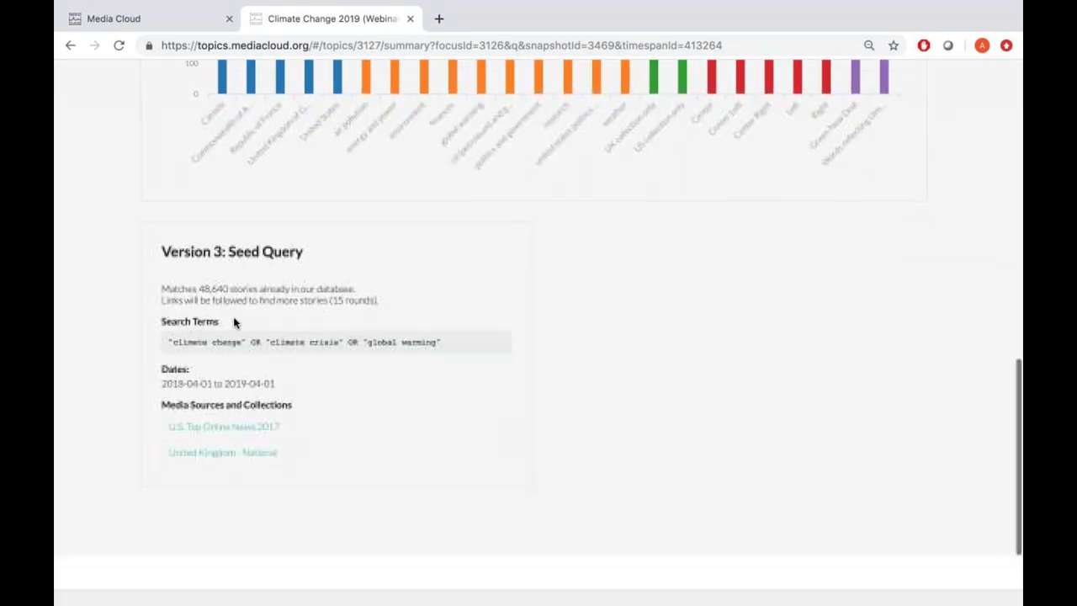
{"action": "scroll", "coordinate": [233, 322], "scroll_direction": "up", "scroll_amount": 3}
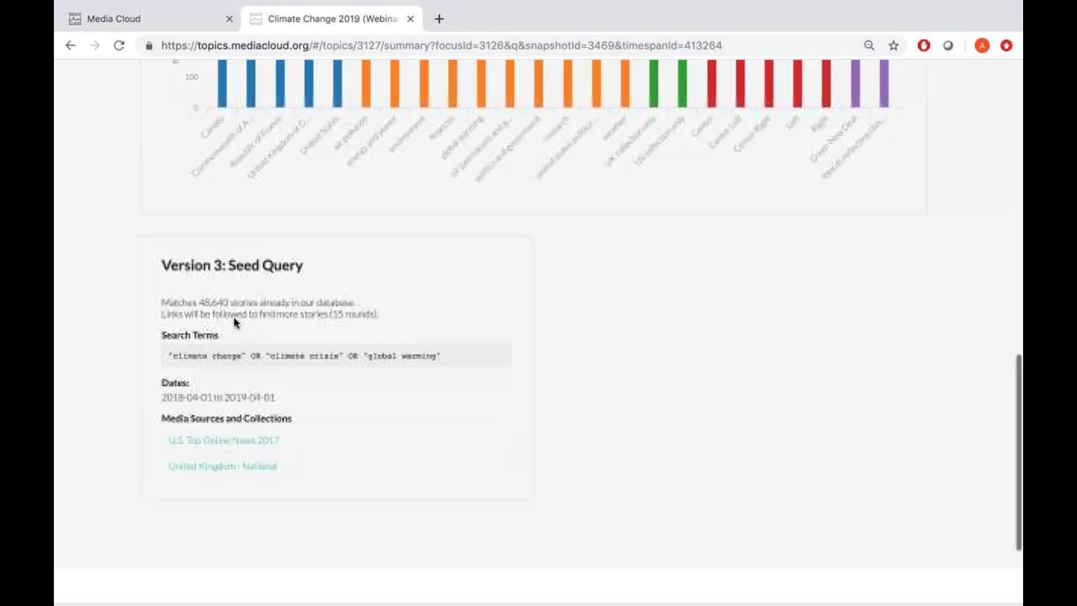
{"action": "scroll", "coordinate": [234, 322], "scroll_direction": "up", "scroll_amount": 5}
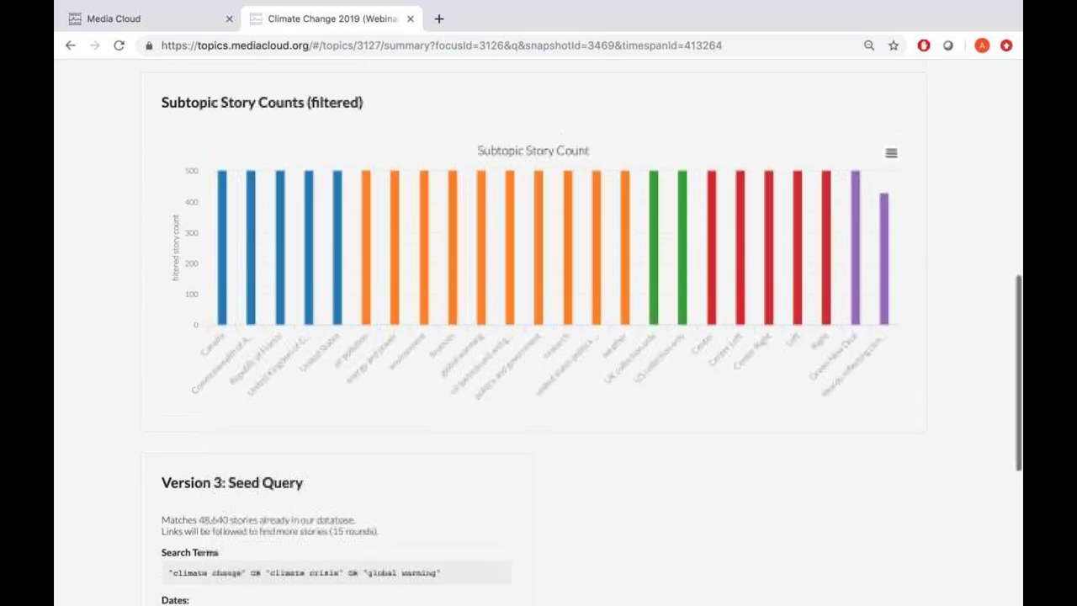
{"action": "scroll", "coordinate": [538, 332], "scroll_direction": "up", "scroll_amount": 5}
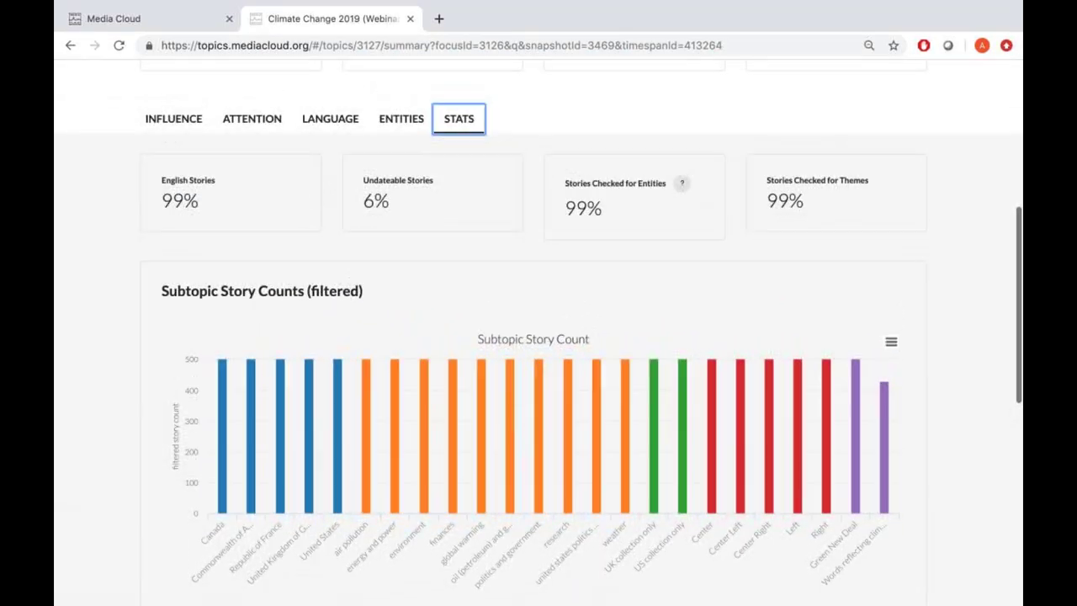
{"action": "scroll", "coordinate": [303, 395], "scroll_direction": "up", "scroll_amount": 3}
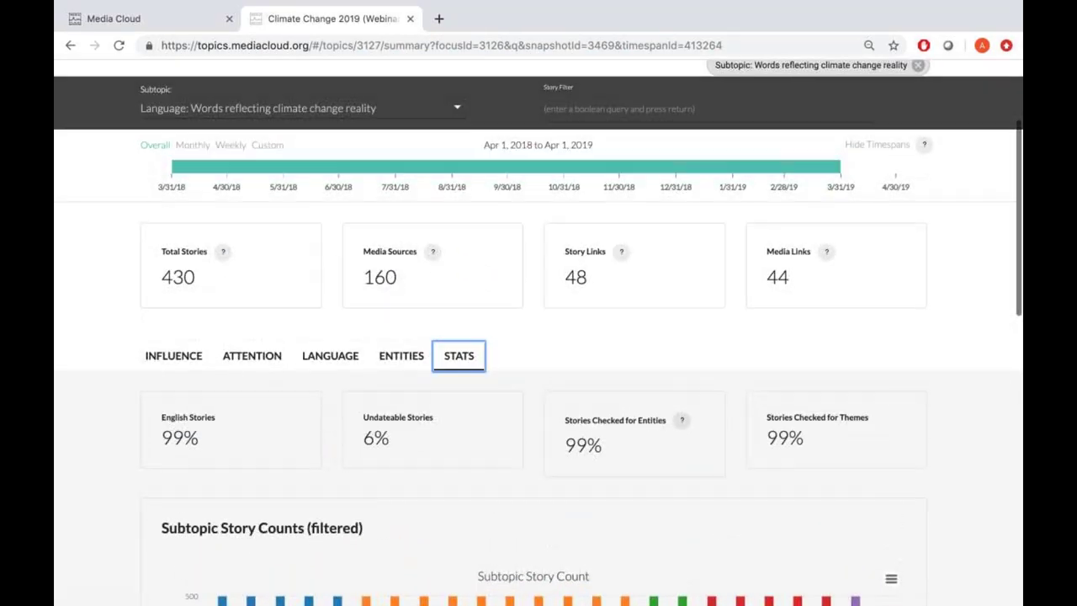
- Check the subtopic's top stories and its attention over time chart
{"action": "left_click", "coordinate": [173, 405]}
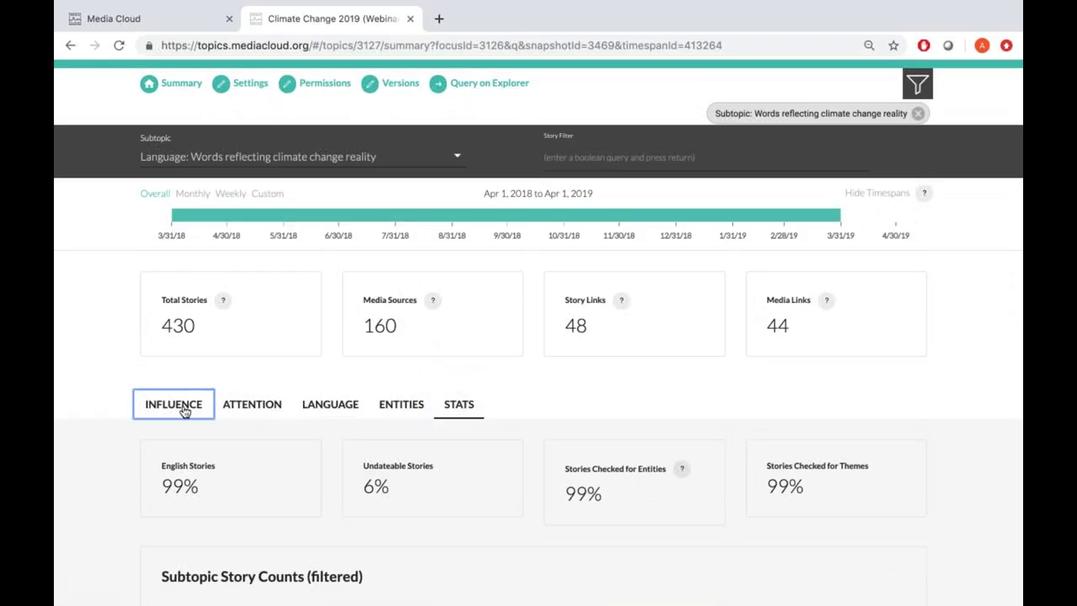
{"action": "scroll", "coordinate": [262, 409], "scroll_direction": "down", "scroll_amount": 2}
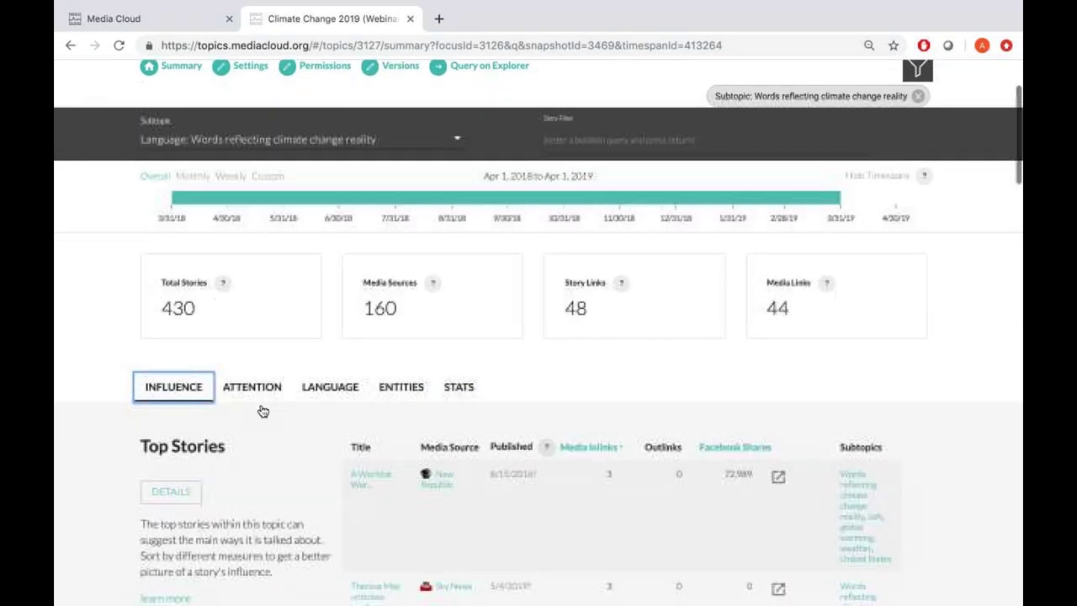
{"action": "left_click", "coordinate": [261, 387]}
{"action": "scroll", "coordinate": [262, 389], "scroll_direction": "down", "scroll_amount": 4}
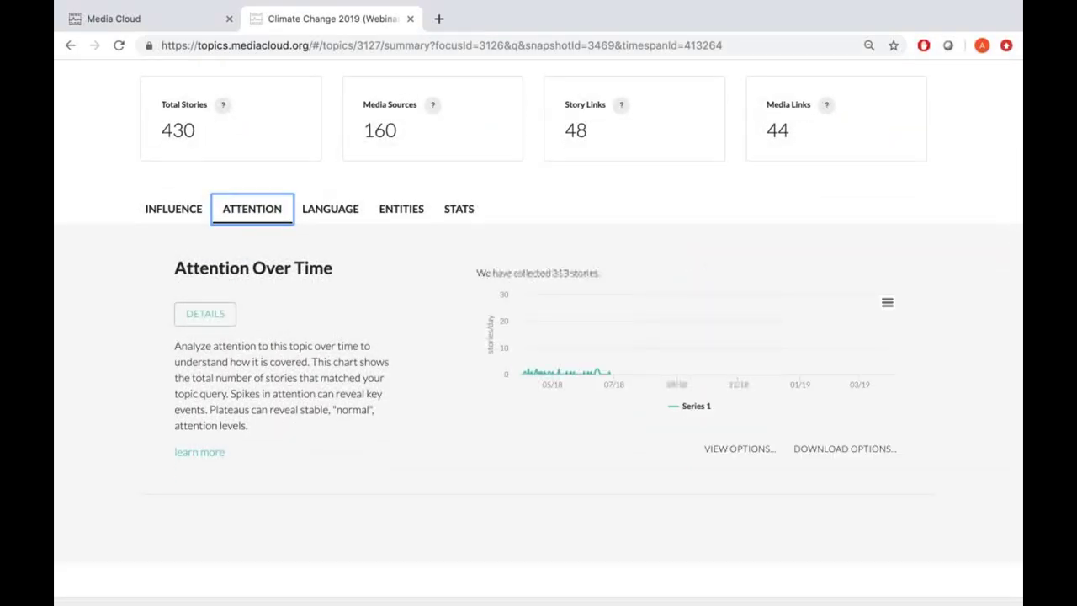
{"action": "scroll", "coordinate": [538, 336], "scroll_direction": "down", "scroll_amount": 2}
{"action": "scroll", "coordinate": [538, 336], "scroll_direction": "up", "scroll_amount": 4}
{"action": "scroll", "coordinate": [538, 336], "scroll_direction": "up", "scroll_amount": 3}
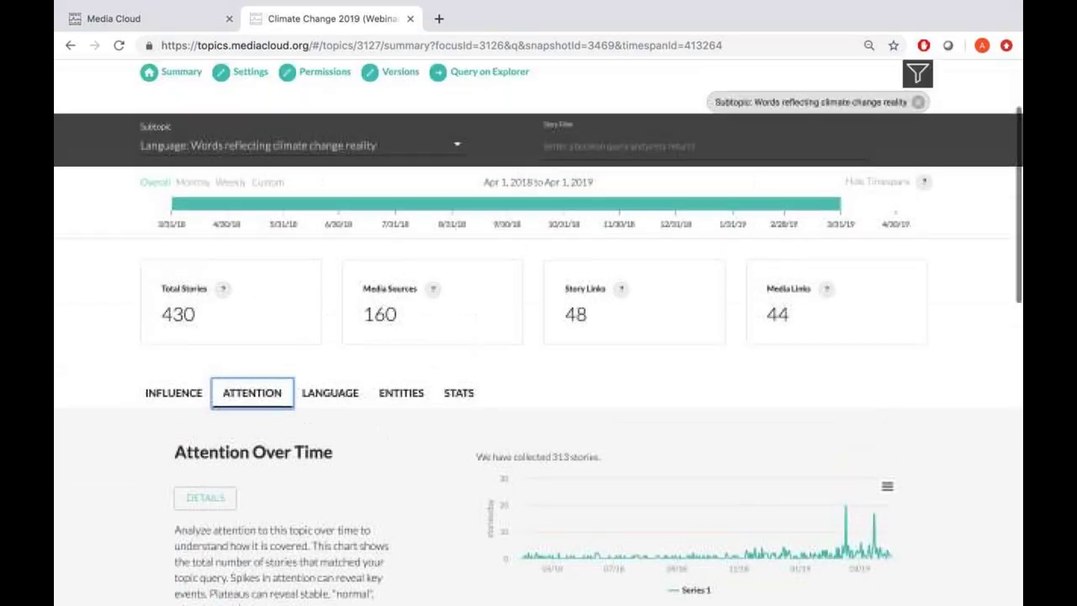
- Open the list of available subtopics and look through its retweet partisanship, source, theme and top country options
{"action": "left_click", "coordinate": [259, 143]}
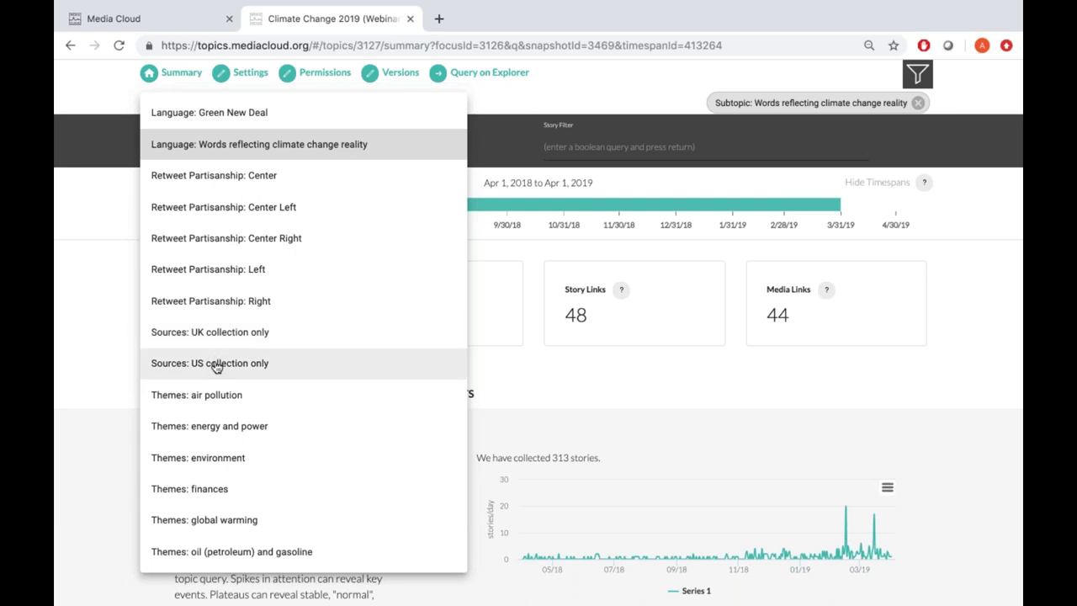
{"action": "scroll", "coordinate": [216, 368], "scroll_direction": "down", "scroll_amount": 1}
{"action": "scroll", "coordinate": [219, 367], "scroll_direction": "down", "scroll_amount": 1}
{"action": "scroll", "coordinate": [219, 366], "scroll_direction": "down", "scroll_amount": 2}
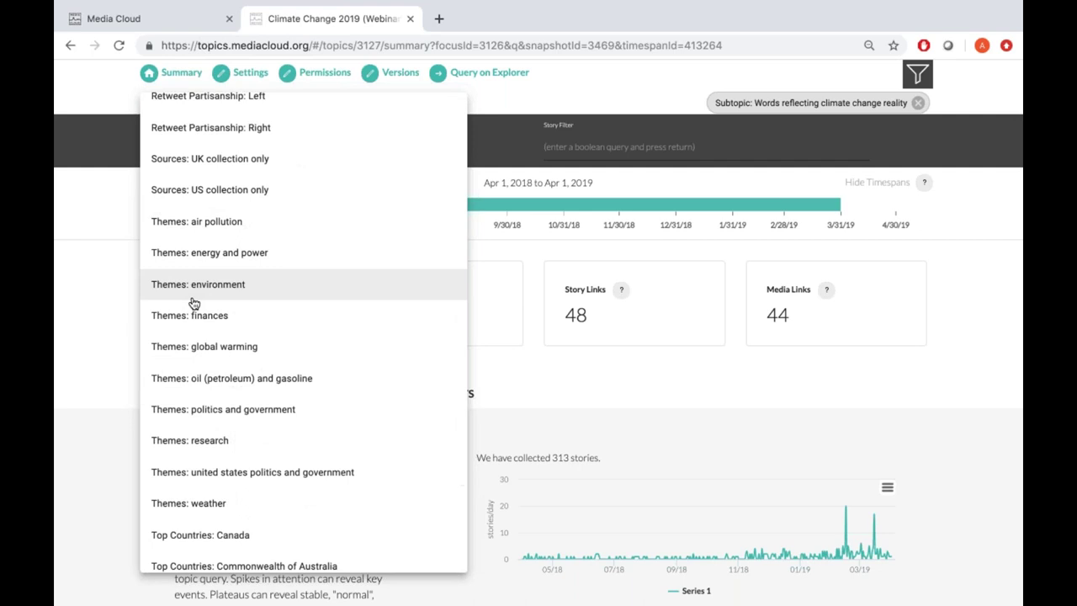
{"action": "scroll", "coordinate": [192, 302], "scroll_direction": "down", "scroll_amount": 1}
{"action": "scroll", "coordinate": [193, 303], "scroll_direction": "up", "scroll_amount": 1}
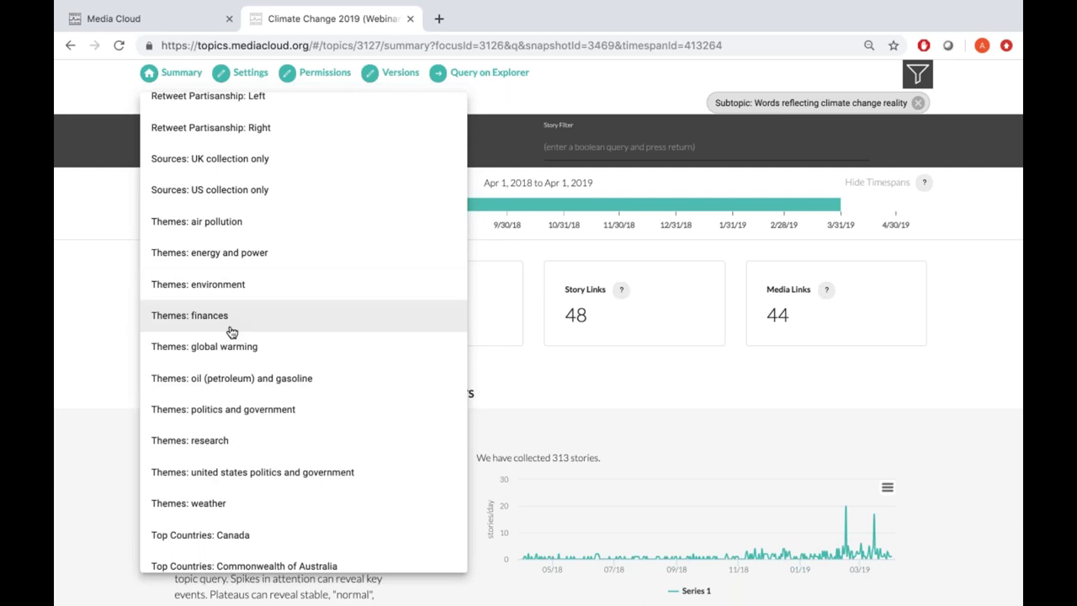
{"action": "scroll", "coordinate": [231, 333], "scroll_direction": "down", "scroll_amount": 3}
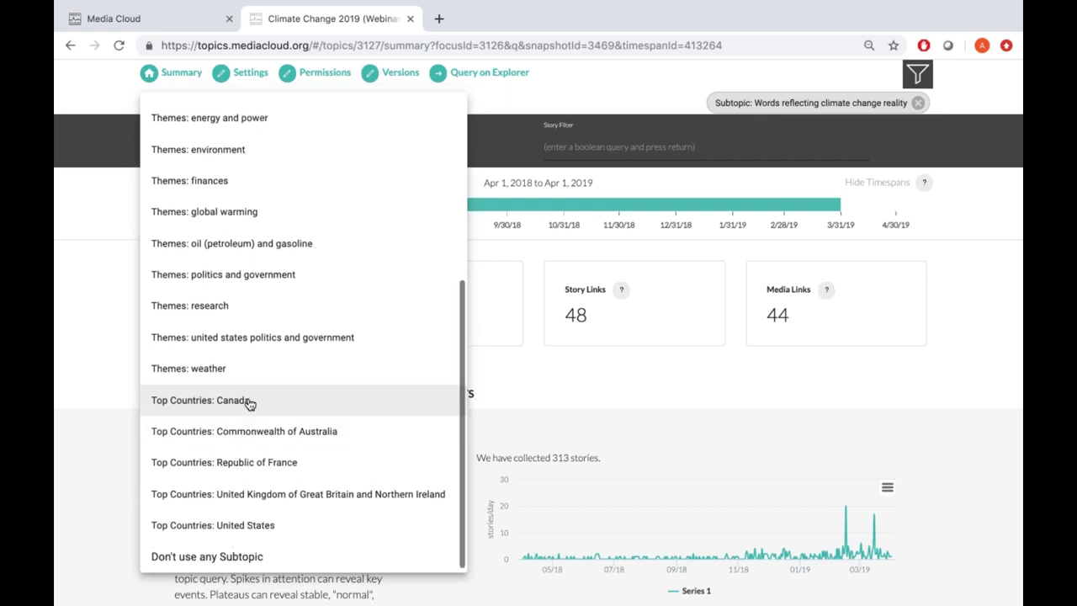
- Review the full range of subtopic choices again, from the language sets through the themes to the top countries
{"action": "scroll", "coordinate": [249, 403], "scroll_direction": "up", "scroll_amount": 3}
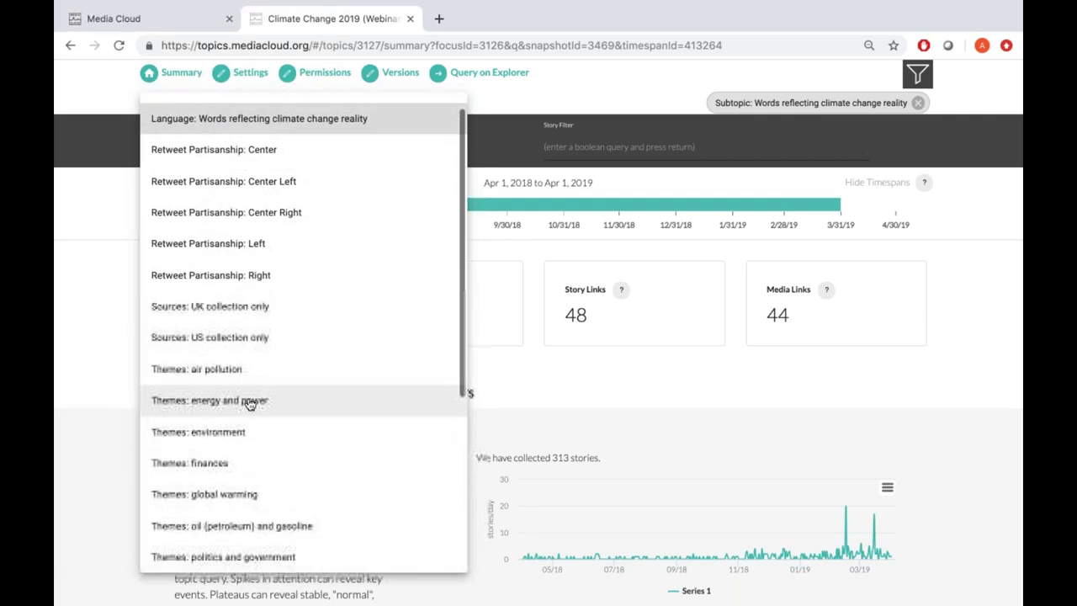
{"action": "scroll", "coordinate": [249, 404], "scroll_direction": "up", "scroll_amount": 1}
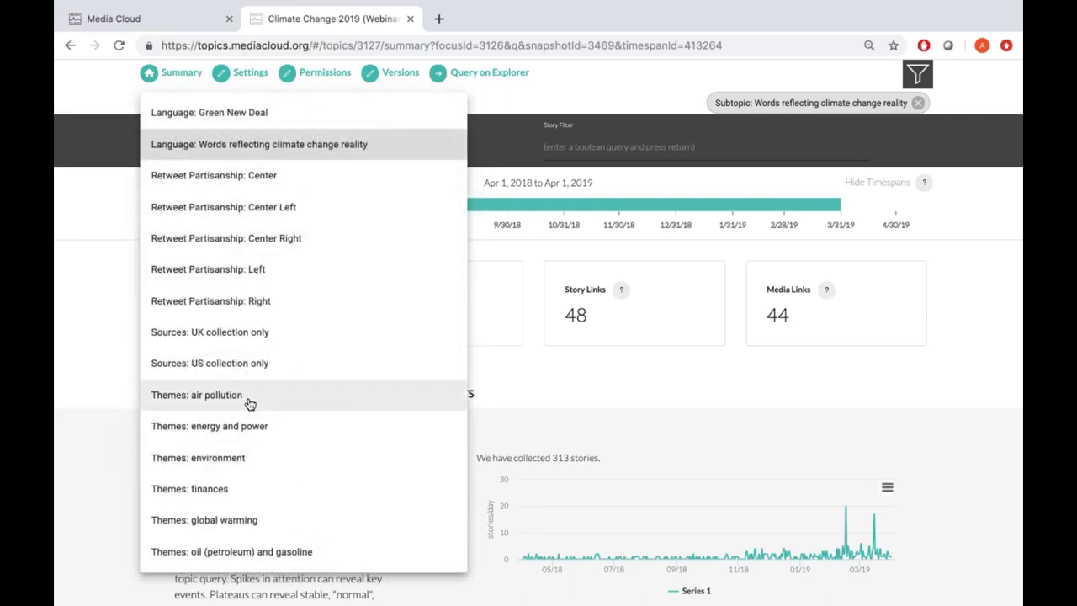
{"action": "scroll", "coordinate": [249, 403], "scroll_direction": "down", "scroll_amount": 3}
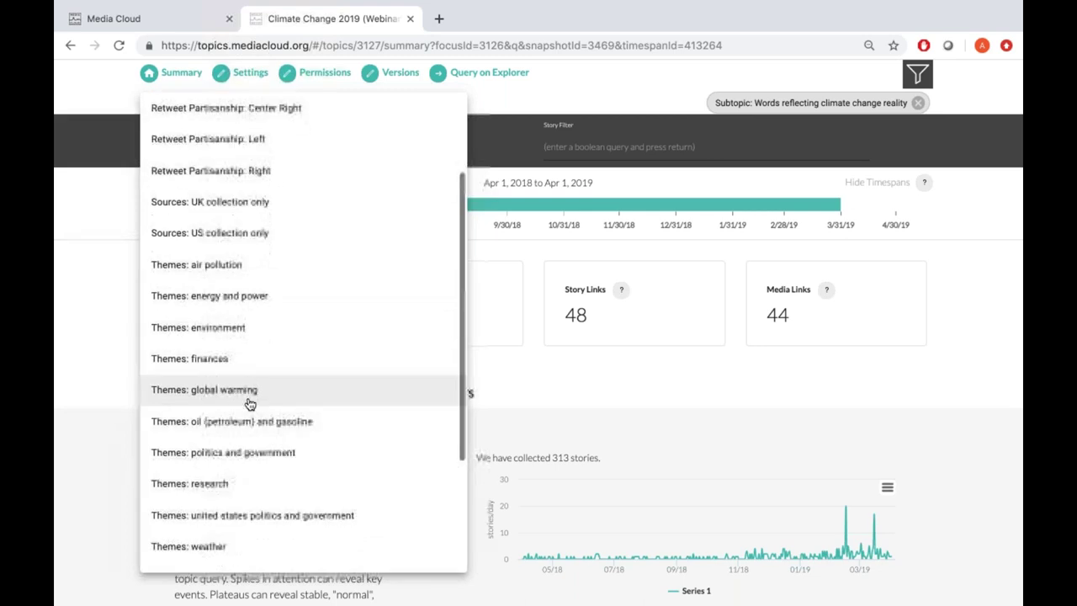
{"action": "scroll", "coordinate": [249, 403], "scroll_direction": "down", "scroll_amount": 1}
{"action": "scroll", "coordinate": [249, 404], "scroll_direction": "down", "scroll_amount": 1}
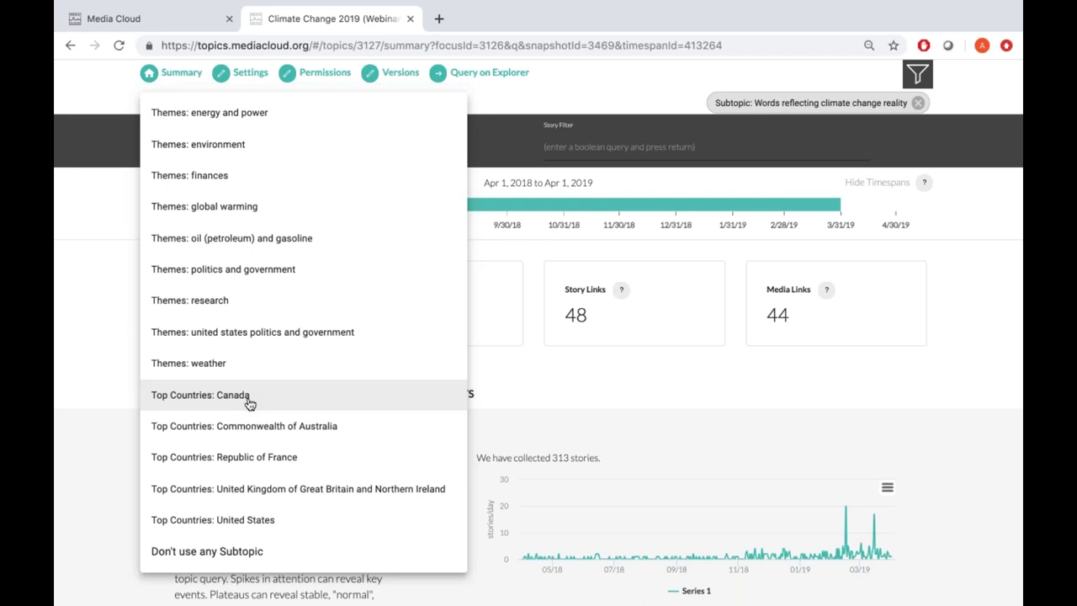
{"action": "left_click", "coordinate": [268, 401]}
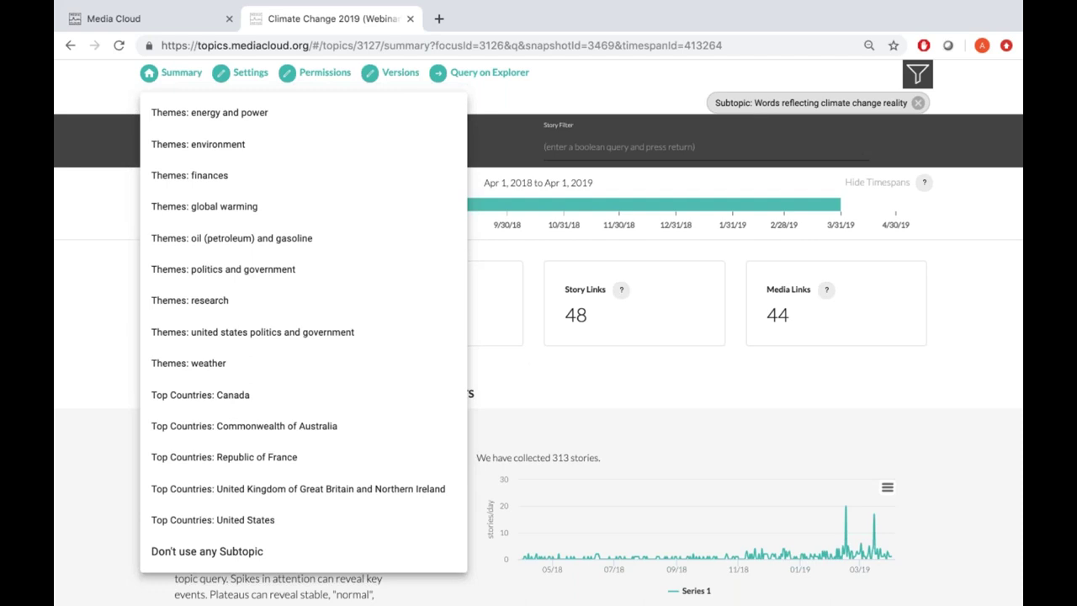
- Close the subtopic list without choosing another and remove the "Words reflecting climate change reality" subtopic filter from the topic
{"action": "left_click", "coordinate": [81, 229]}
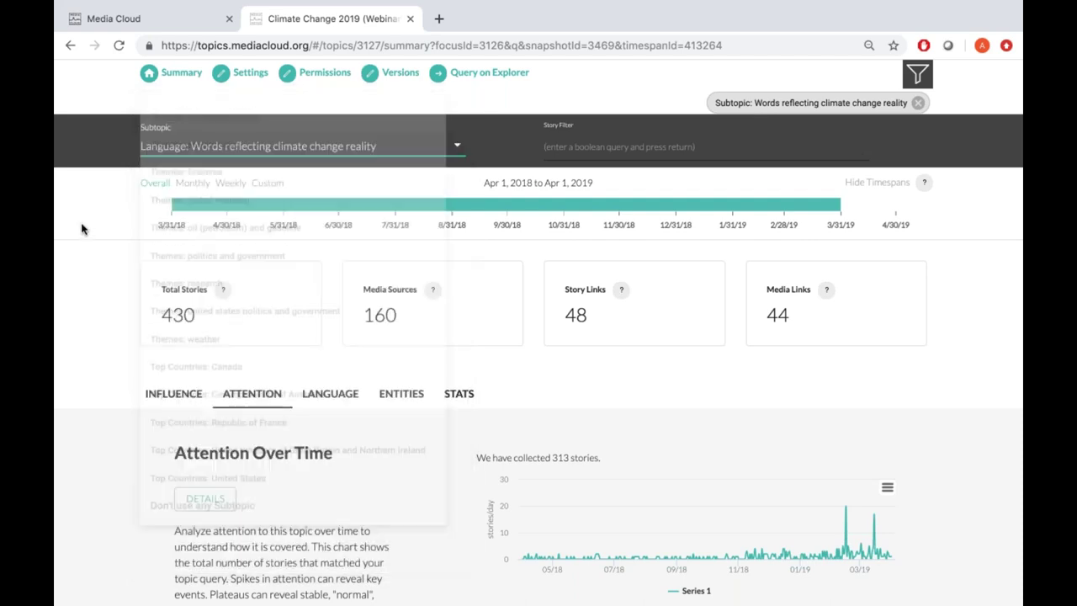
{"action": "scroll", "coordinate": [81, 229], "scroll_direction": "up", "scroll_amount": 1}
{"action": "left_click", "coordinate": [917, 147]}
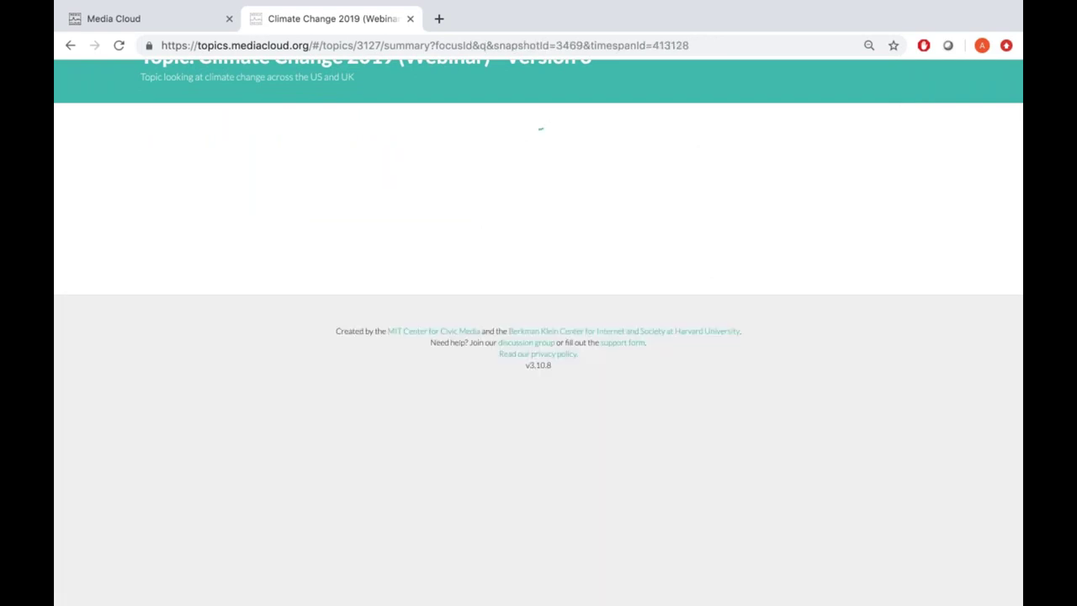
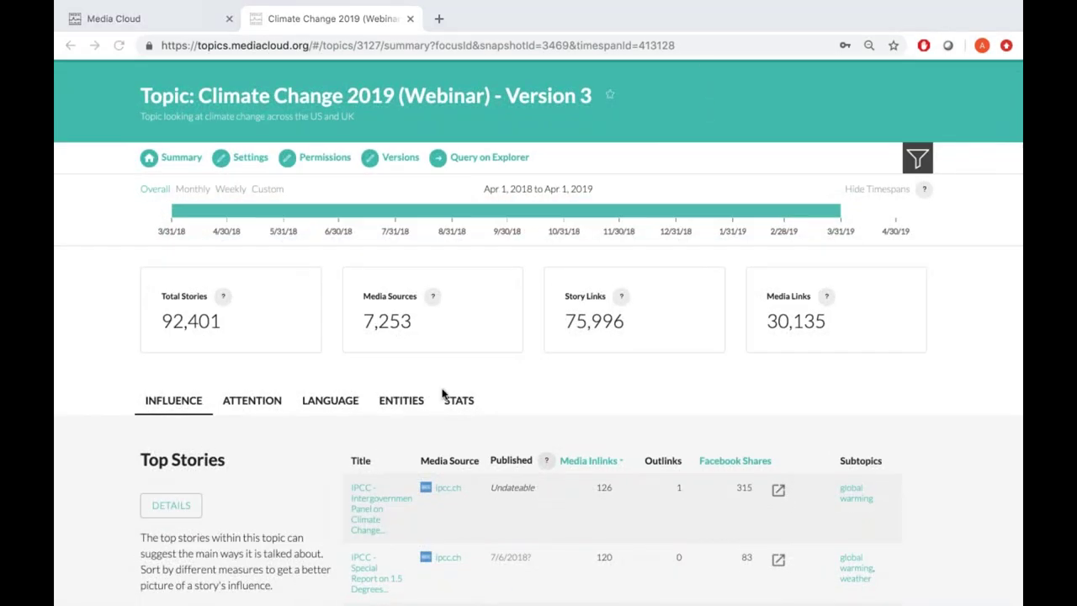
- Start a new version of the Climate Change 2019 (Webinar) topic for adding or modifying subtopics
{"action": "scroll", "coordinate": [442, 396], "scroll_direction": "down", "scroll_amount": 3}
{"action": "scroll", "coordinate": [280, 483], "scroll_direction": "up", "scroll_amount": 2}
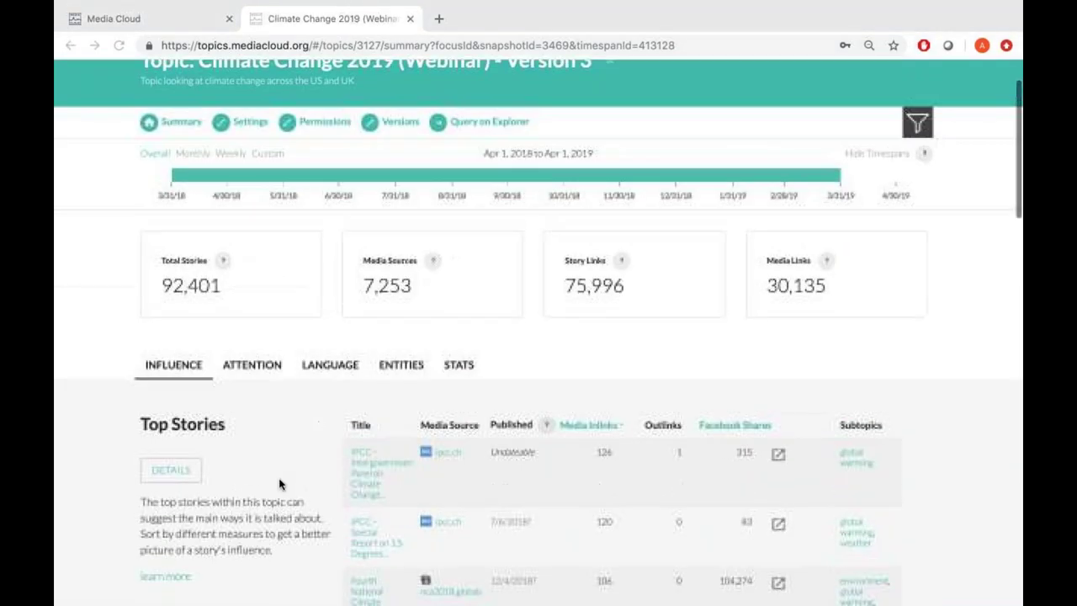
{"action": "left_click", "coordinate": [393, 124]}
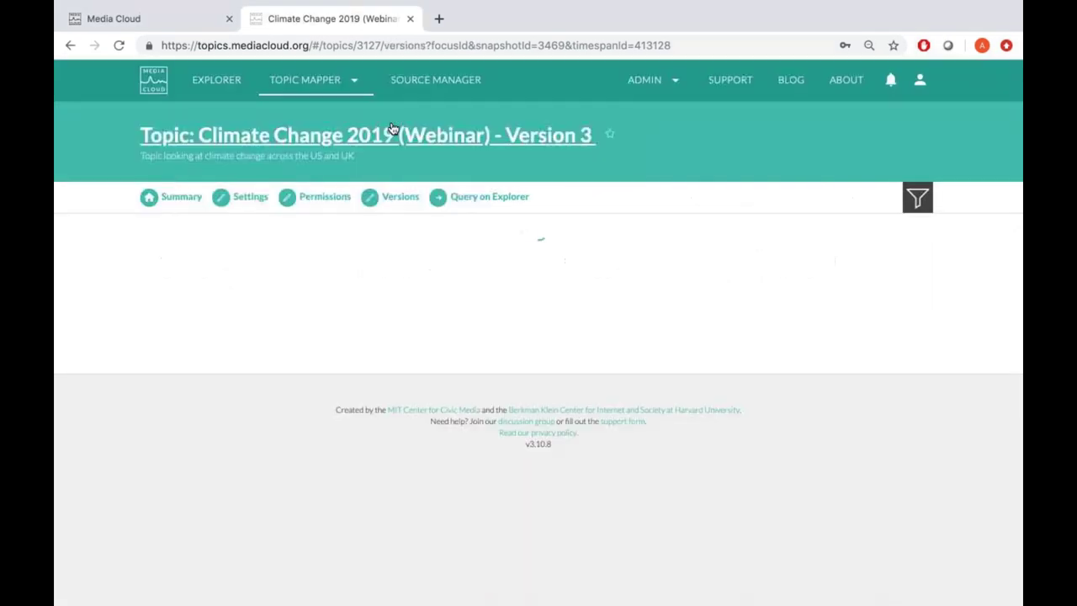
{"action": "scroll", "coordinate": [538, 336], "scroll_direction": "down", "scroll_amount": 3}
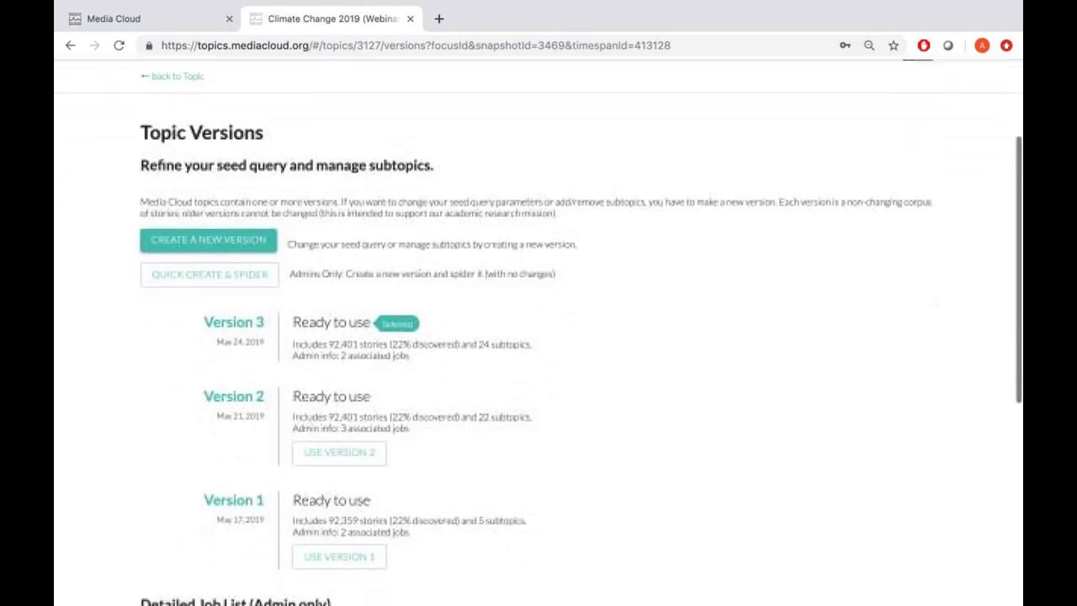
{"action": "scroll", "coordinate": [302, 318], "scroll_direction": "down", "scroll_amount": 2}
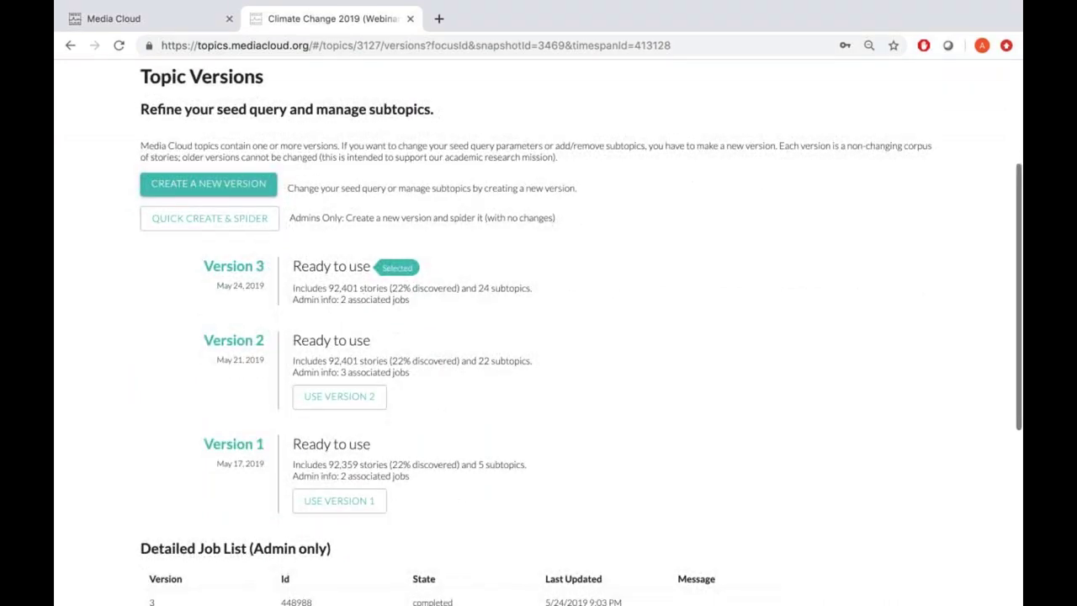
{"action": "left_click", "coordinate": [244, 190]}
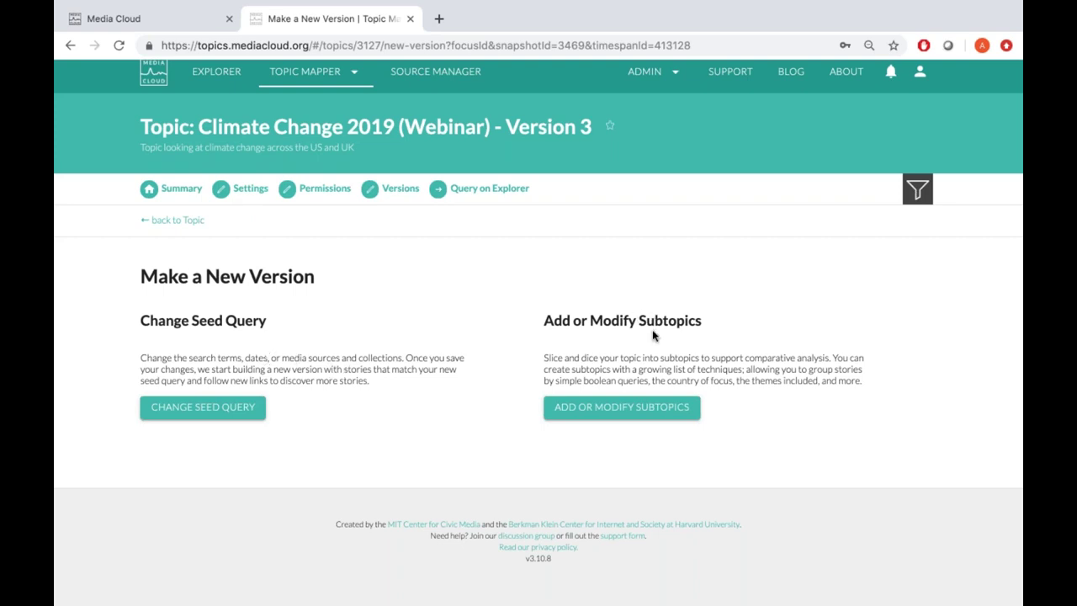
{"action": "left_click", "coordinate": [617, 411]}
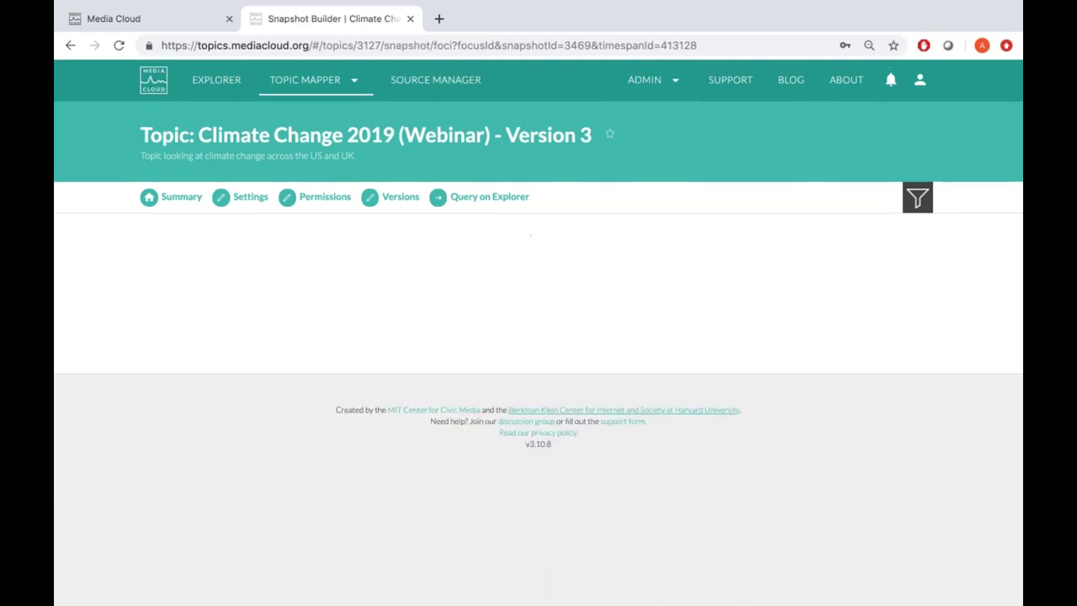
- Look through the existing subtopic sets, from Language to Top Countries, and start adding a new subtopic
{"action": "scroll", "coordinate": [258, 410], "scroll_direction": "down", "scroll_amount": 5}
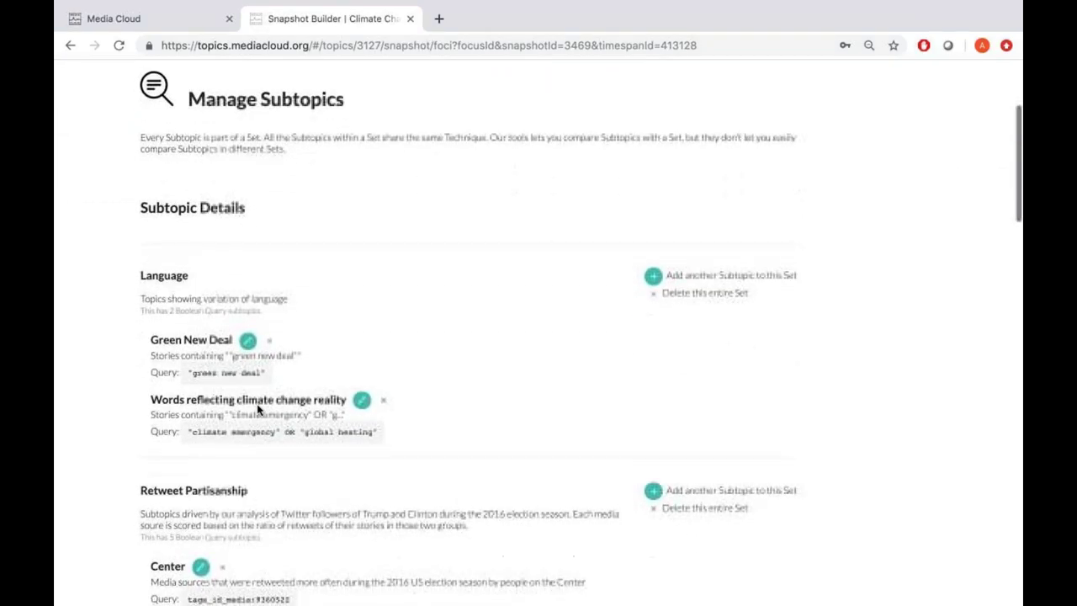
{"action": "scroll", "coordinate": [538, 337], "scroll_direction": "down", "scroll_amount": 2}
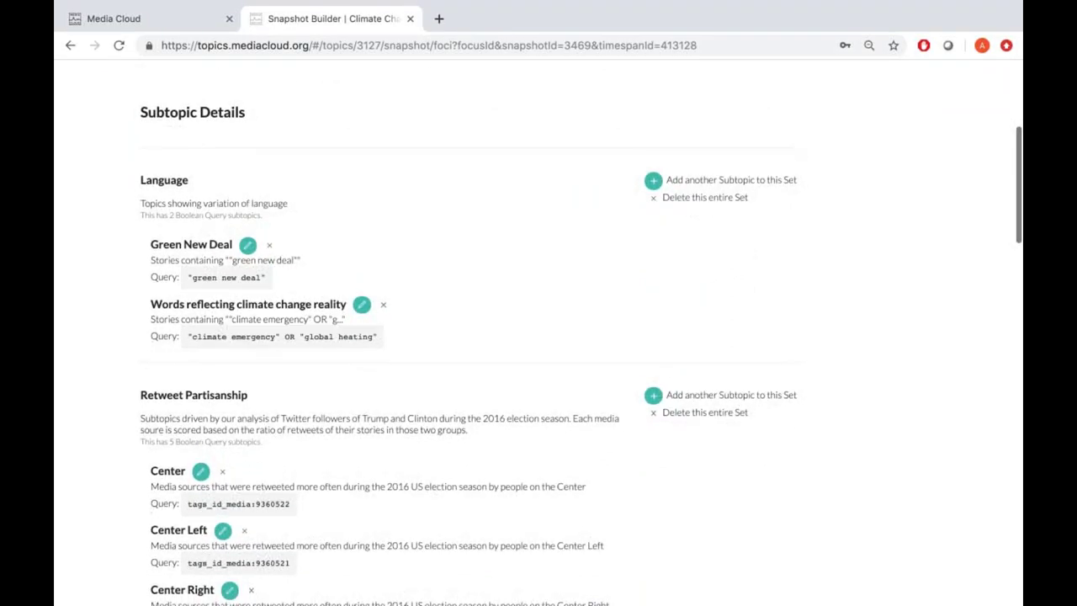
{"action": "scroll", "coordinate": [538, 337], "scroll_direction": "down", "scroll_amount": 6}
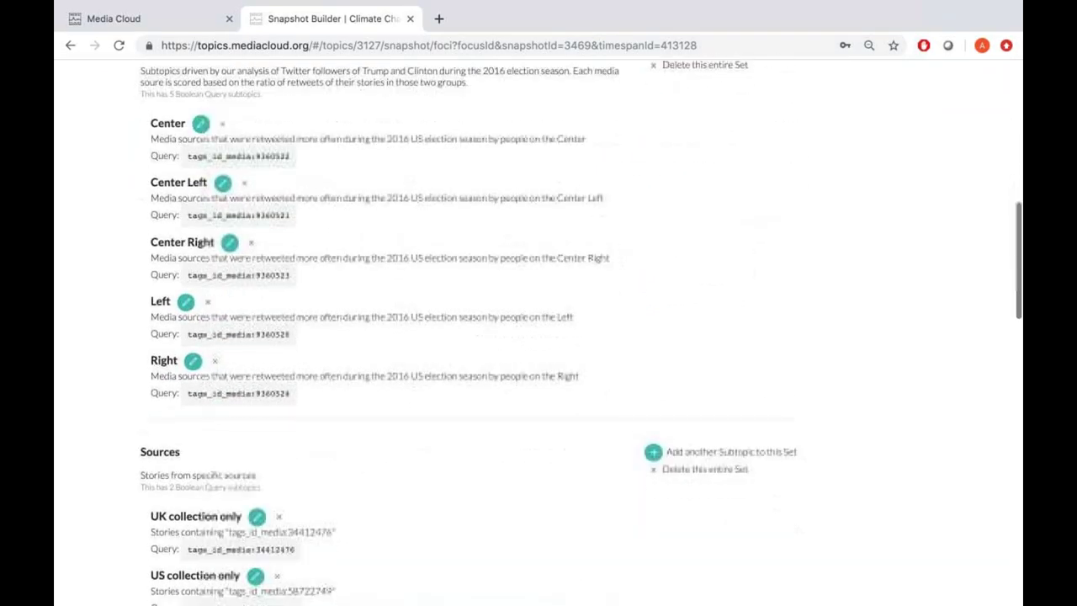
{"action": "scroll", "coordinate": [538, 336], "scroll_direction": "down", "scroll_amount": 14}
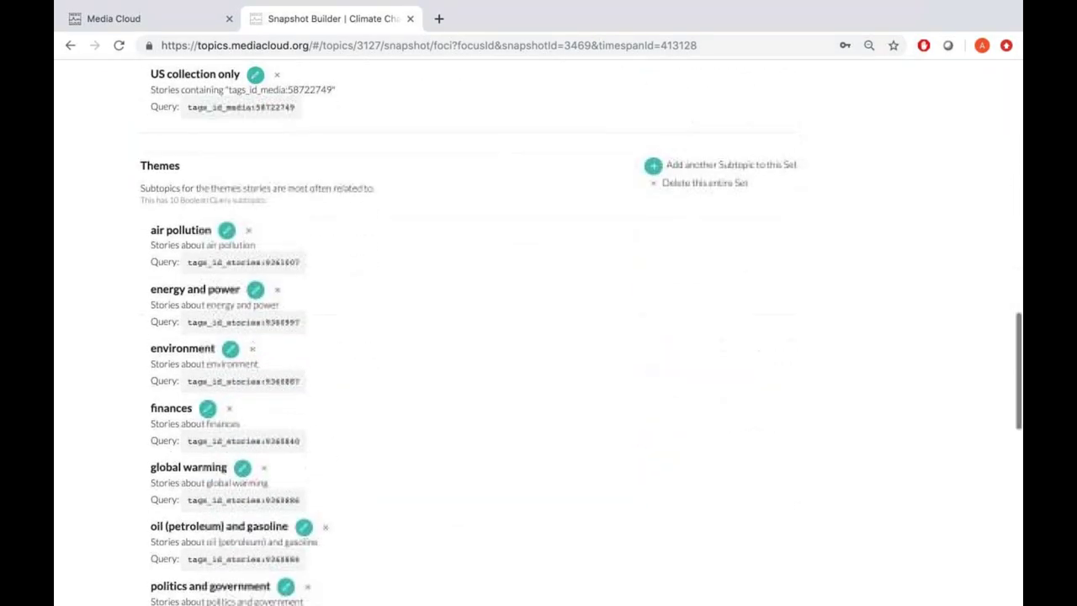
{"action": "scroll", "coordinate": [538, 337], "scroll_direction": "down", "scroll_amount": 10}
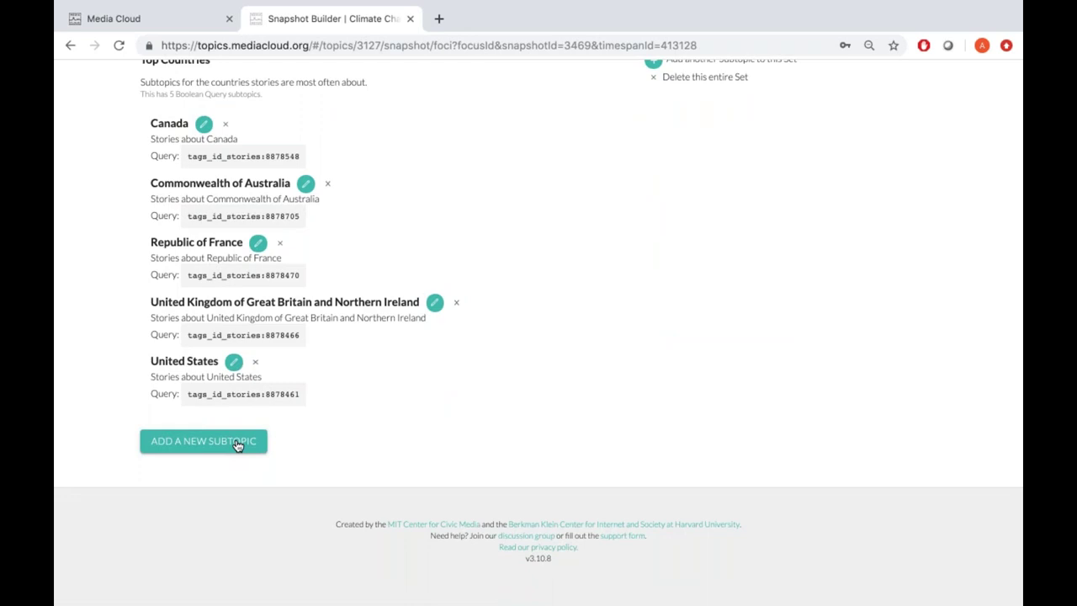
{"action": "left_click", "coordinate": [238, 443]}
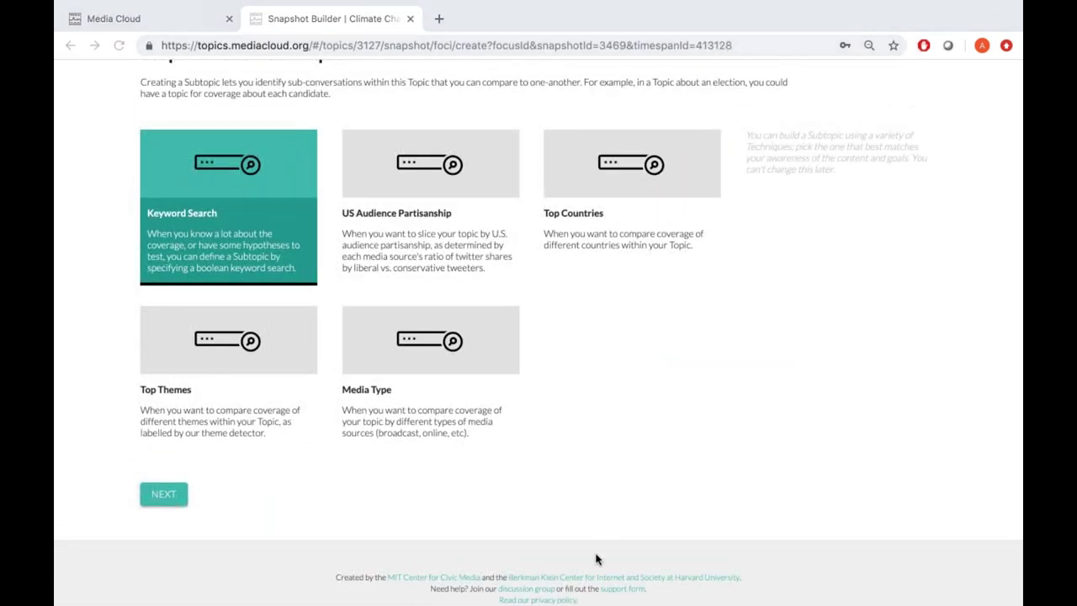
- Pick Media Type as the technique for the new subtopic and continue to its configuration preview
{"action": "scroll", "coordinate": [596, 559], "scroll_direction": "up", "scroll_amount": 1}
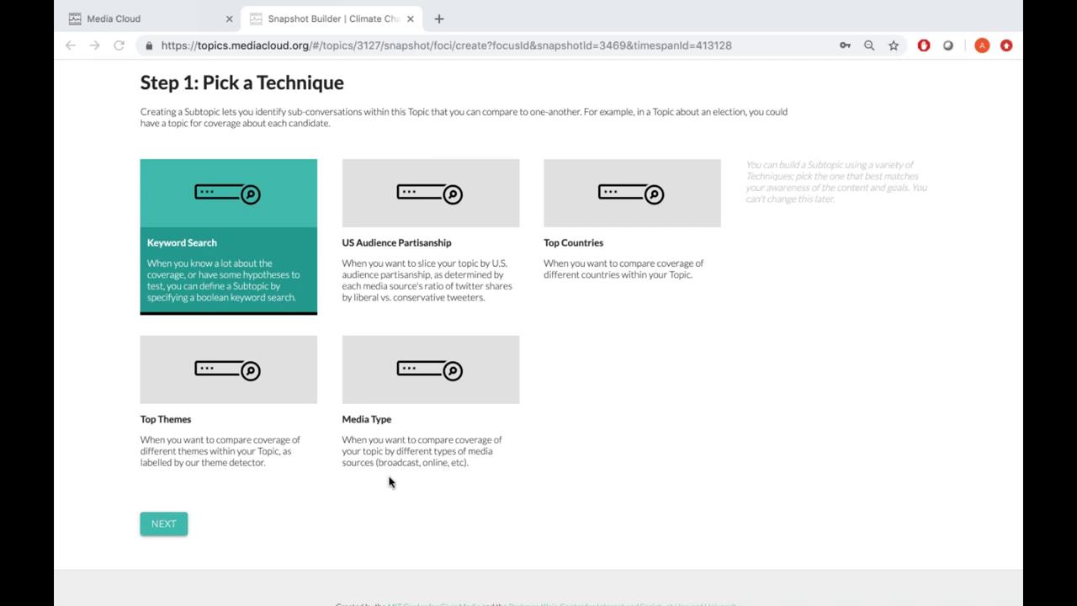
{"action": "left_click", "coordinate": [365, 395]}
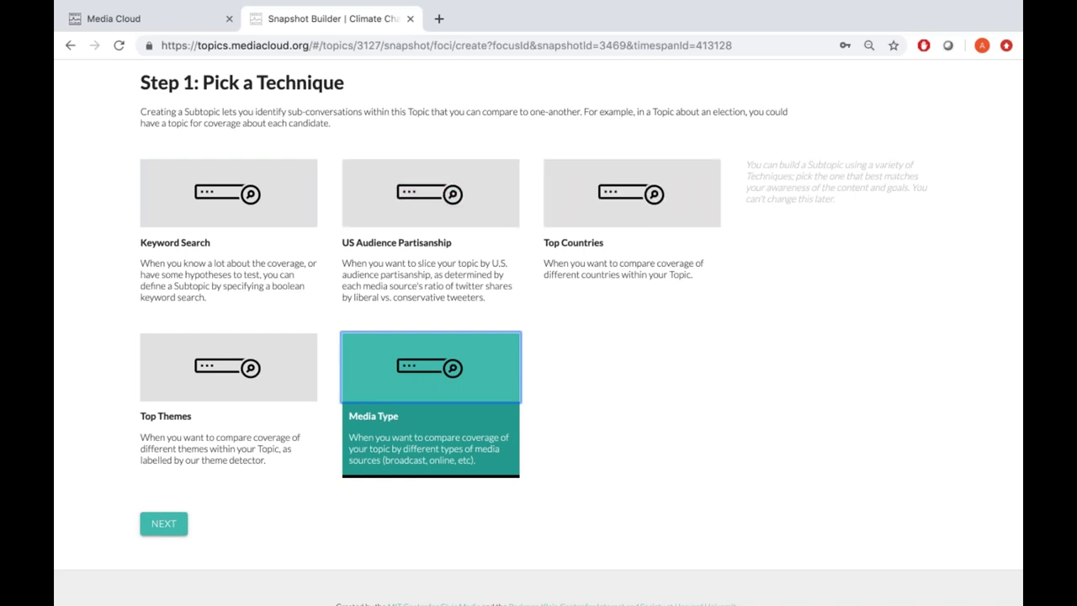
{"action": "left_click", "coordinate": [161, 523]}
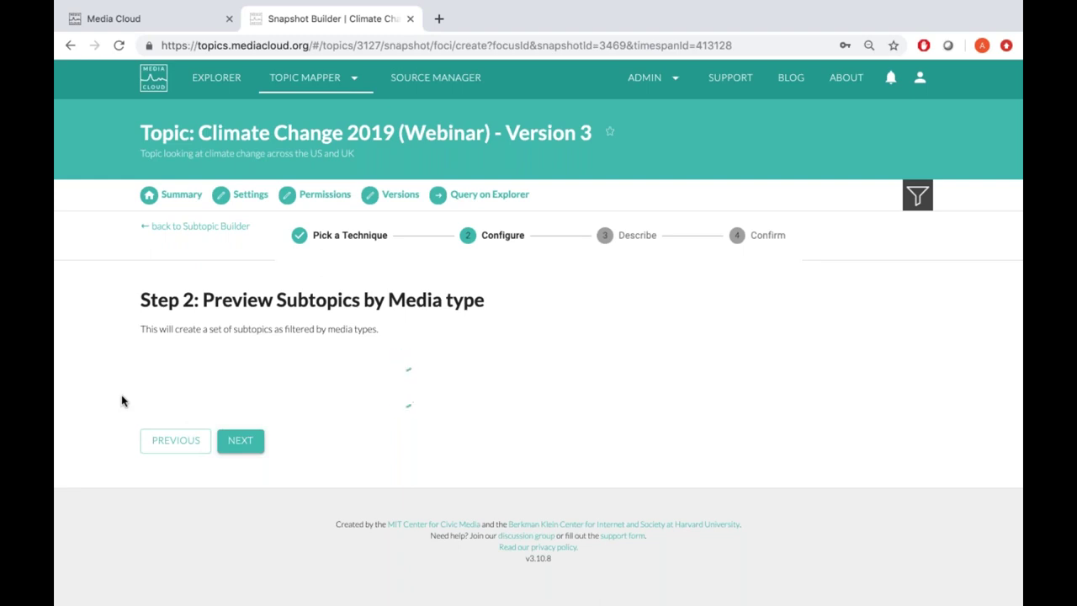
- Examine the Story Coverage chart to see how many stories come from sources tagged with a media type
{"action": "scroll", "coordinate": [122, 401], "scroll_direction": "down", "scroll_amount": 5}
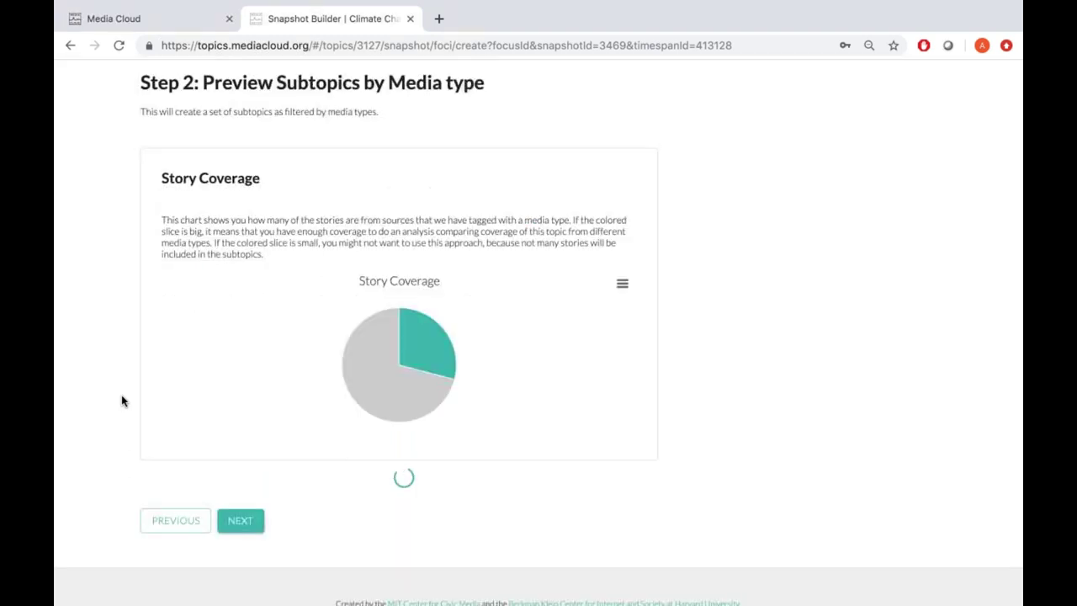
{"action": "scroll", "coordinate": [122, 401], "scroll_direction": "up", "scroll_amount": 2}
{"action": "scroll", "coordinate": [122, 401], "scroll_direction": "up", "scroll_amount": 1}
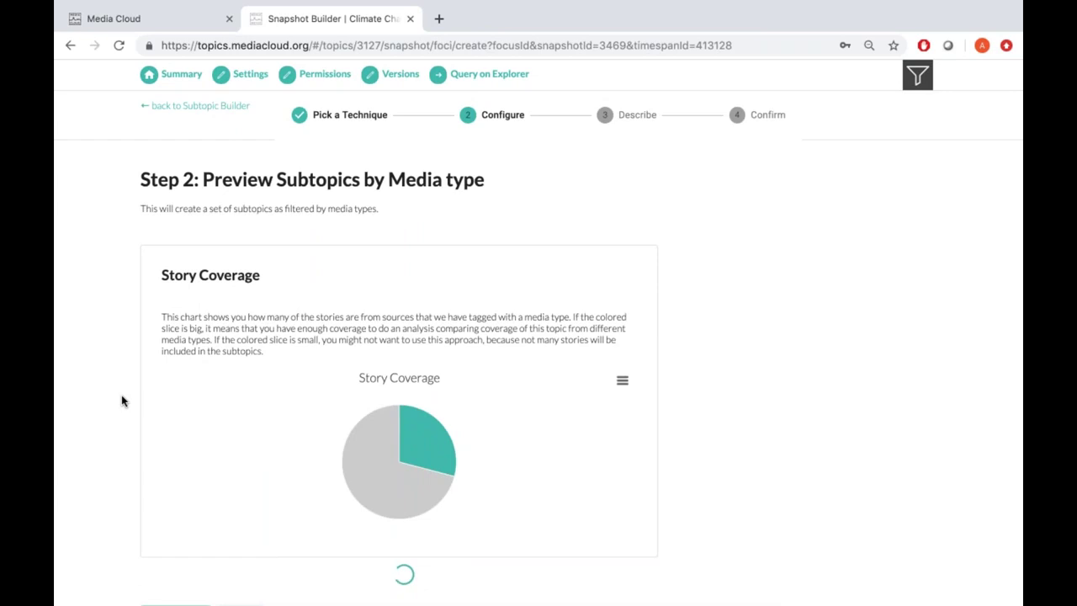
{"action": "scroll", "coordinate": [122, 402], "scroll_direction": "down", "scroll_amount": 2}
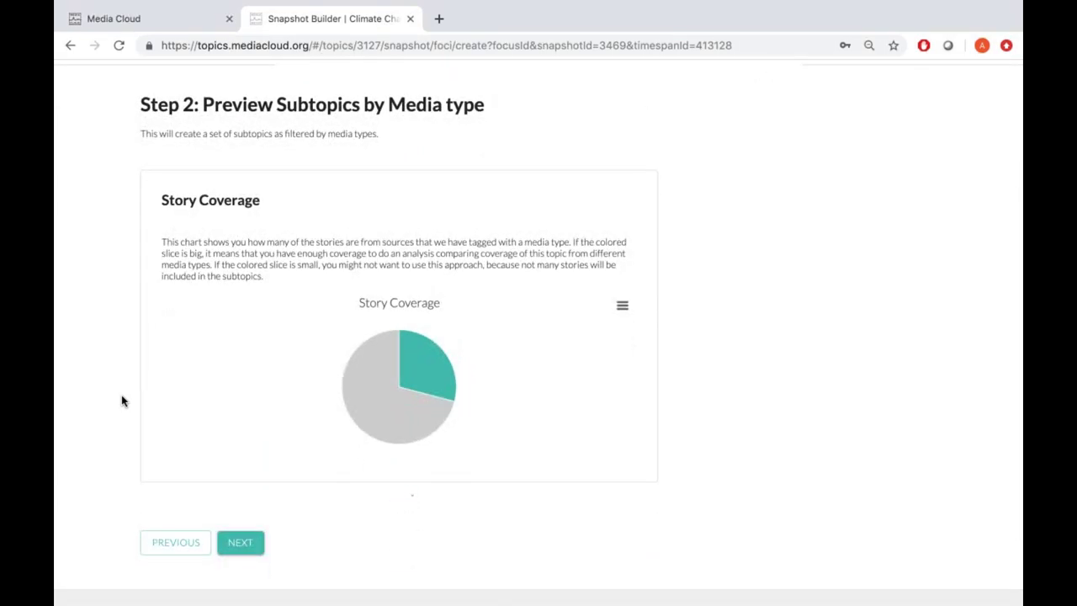
{"action": "scroll", "coordinate": [122, 401], "scroll_direction": "down", "scroll_amount": 1}
{"action": "scroll", "coordinate": [122, 401], "scroll_direction": "down", "scroll_amount": 2}
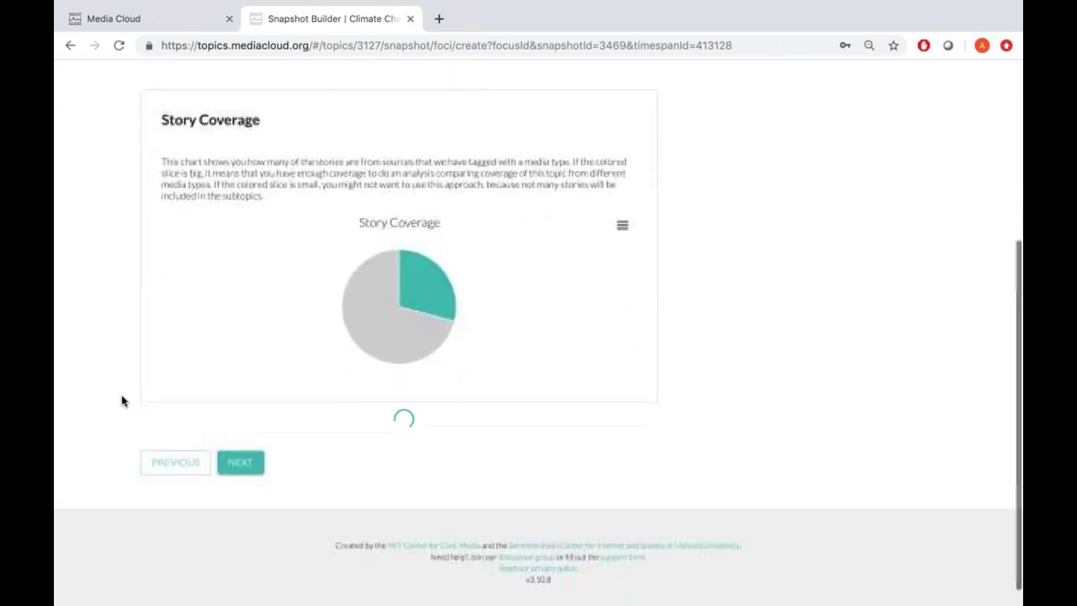
{"action": "scroll", "coordinate": [307, 304], "scroll_direction": "down", "scroll_amount": 1}
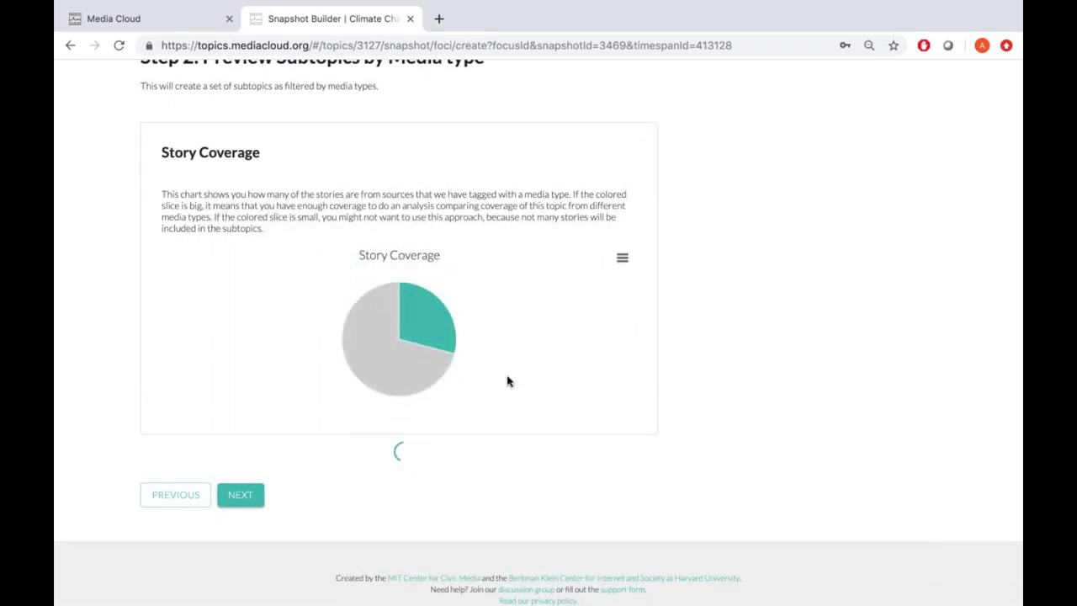
{"action": "scroll", "coordinate": [508, 381], "scroll_direction": "up", "scroll_amount": 1}
{"action": "scroll", "coordinate": [507, 381], "scroll_direction": "down", "scroll_amount": 2}
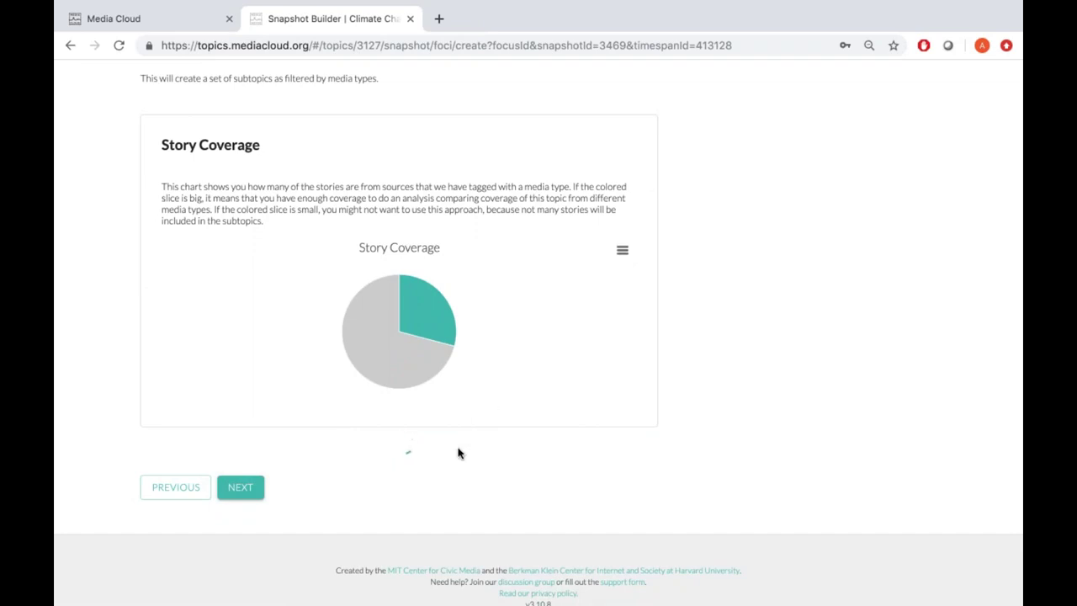
{"action": "scroll", "coordinate": [457, 452], "scroll_direction": "down", "scroll_amount": 1}
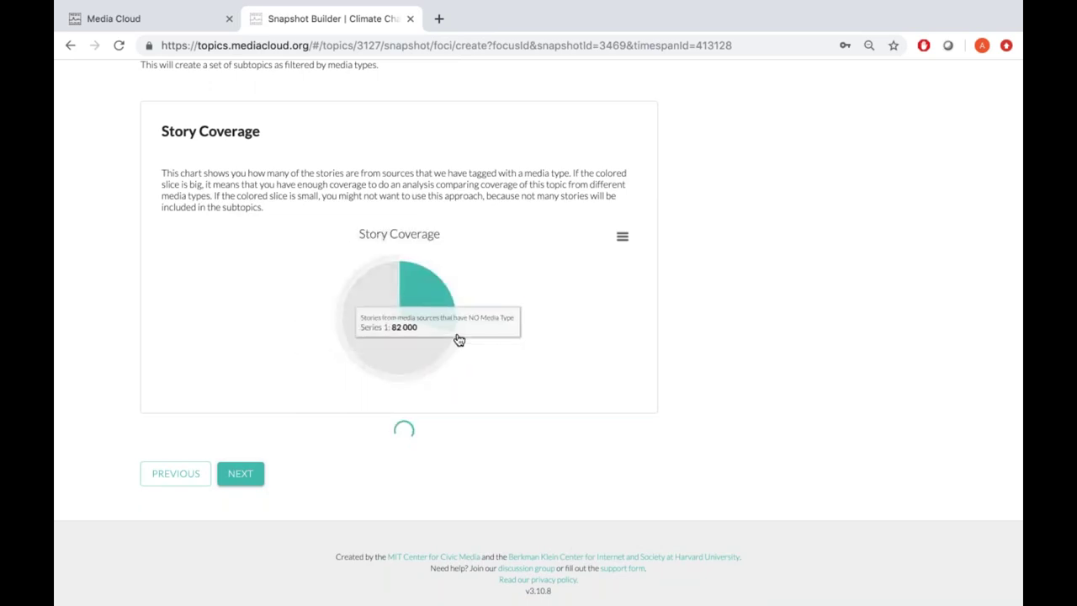
{"action": "scroll", "coordinate": [454, 339], "scroll_direction": "down", "scroll_amount": 1}
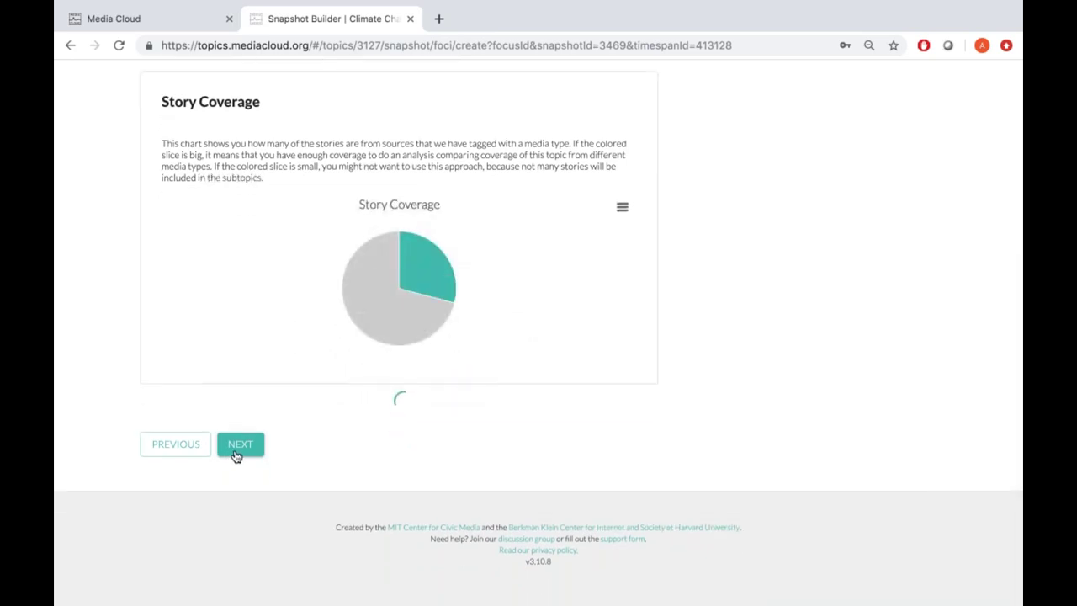
- Inspect the Stories By Media Type breakdown, checking the story counts of the individual media type bubbles
{"action": "scroll", "coordinate": [276, 389], "scroll_direction": "down", "scroll_amount": 3}
{"action": "scroll", "coordinate": [275, 390], "scroll_direction": "down", "scroll_amount": 2}
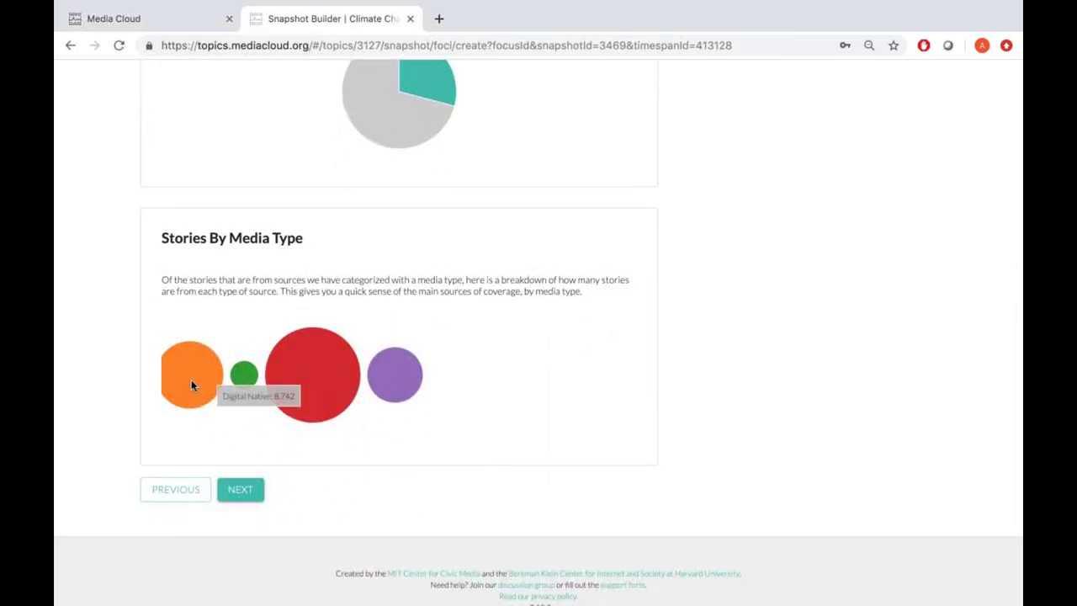
{"action": "mouse_move", "coordinate": [383, 380]}
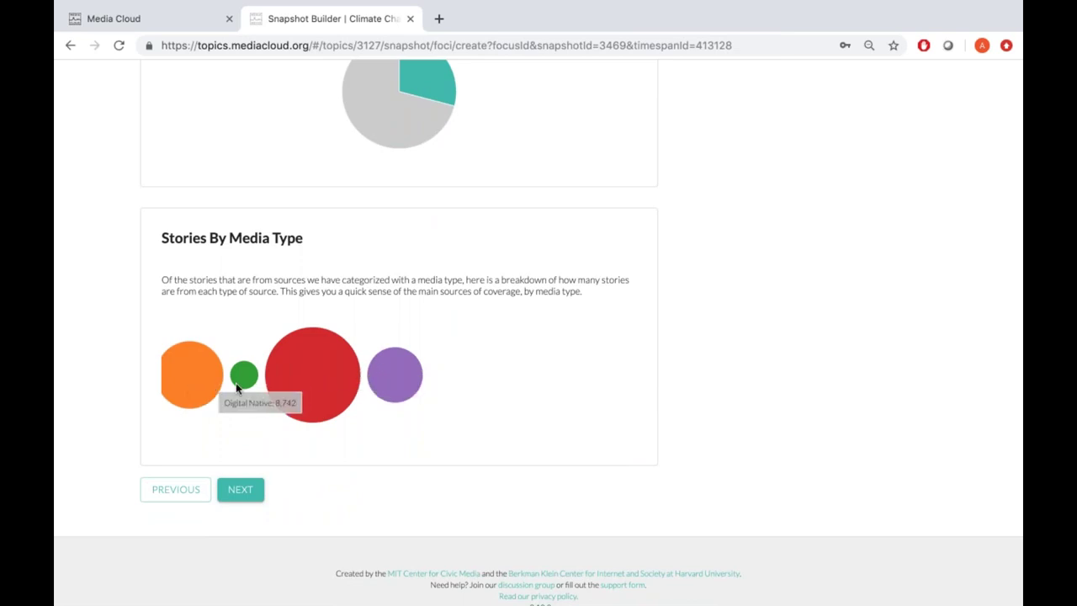
{"action": "mouse_move", "coordinate": [247, 386]}
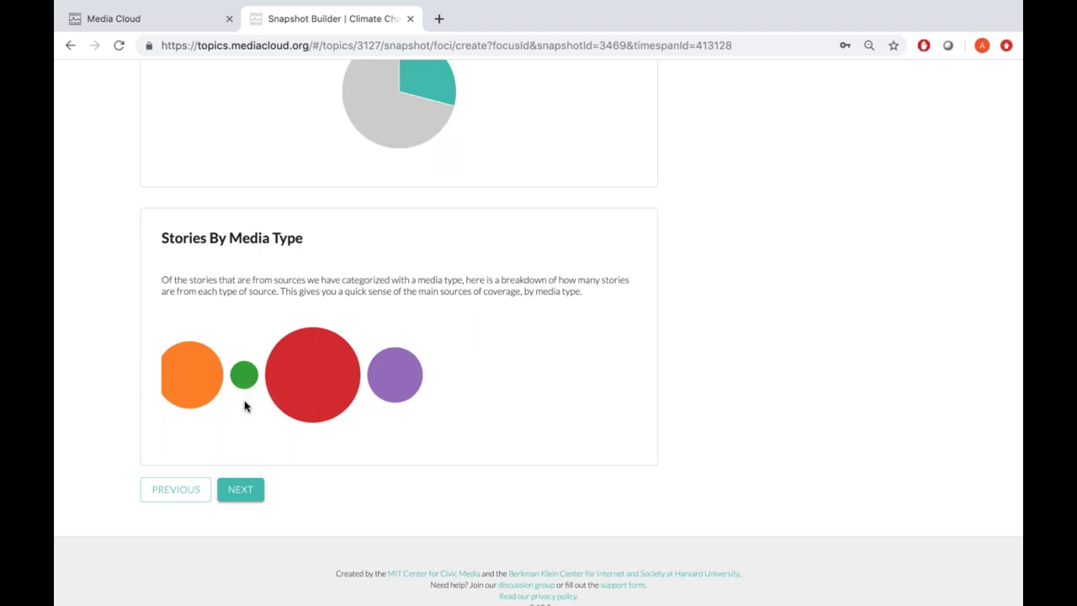
{"action": "scroll", "coordinate": [244, 406], "scroll_direction": "down", "scroll_amount": 1}
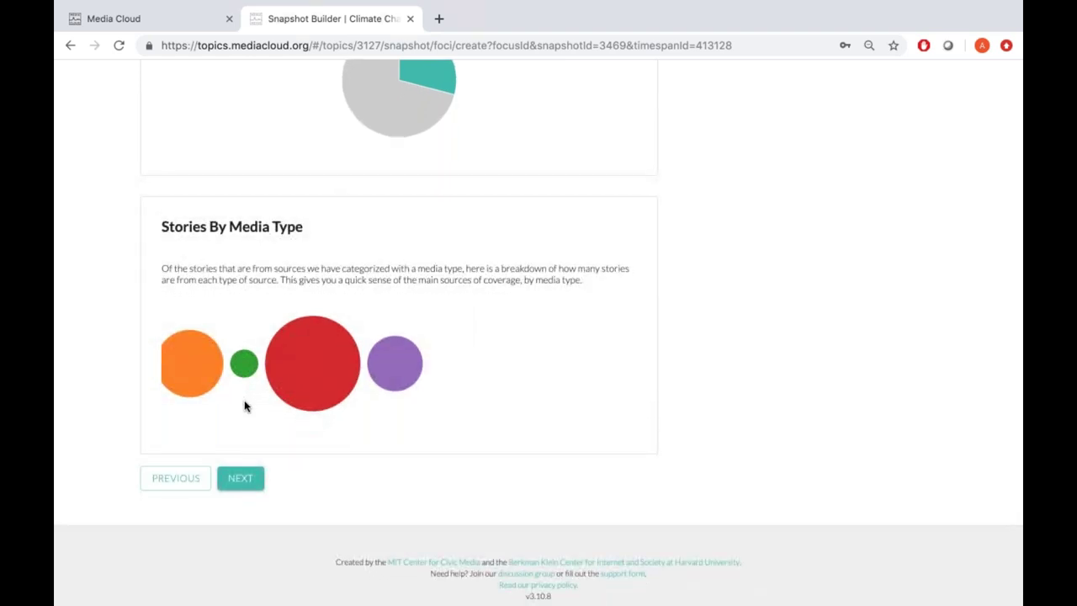
- Continue to the subtopic description, keep the default Media Type name and description, and proceed to the confirmation
{"action": "left_click", "coordinate": [240, 477]}
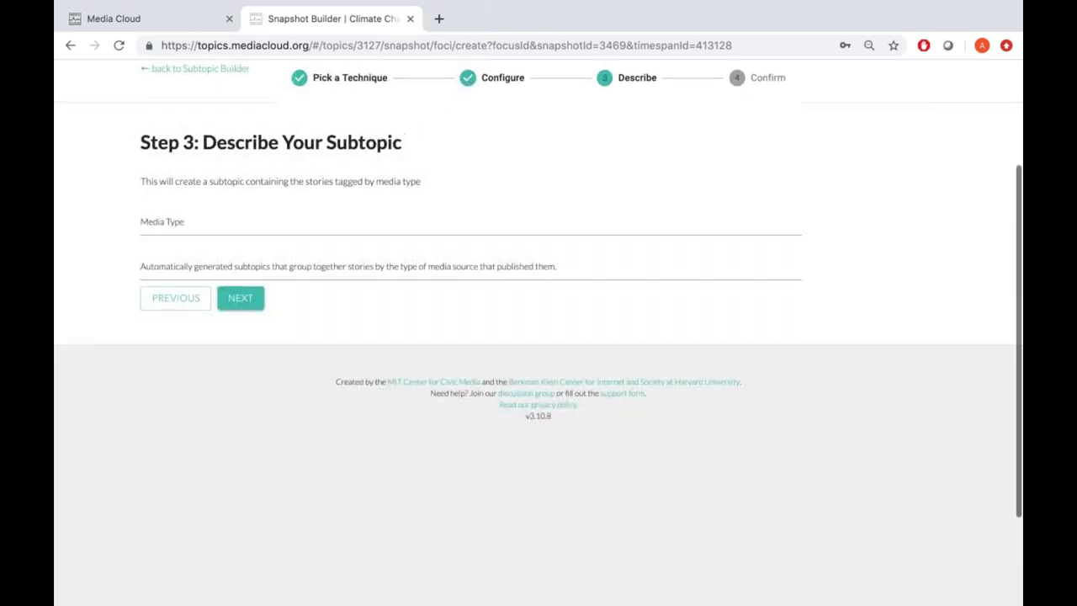
{"action": "left_click", "coordinate": [194, 224]}
{"action": "left_click_drag", "start_coordinate": [202, 223], "coordinate": [125, 224]}
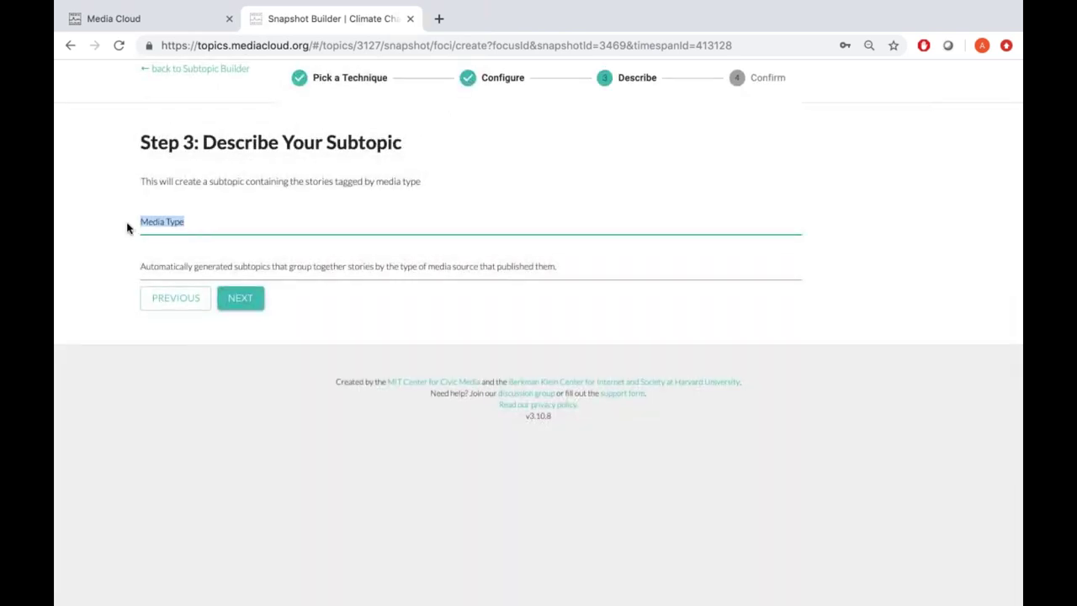
{"action": "left_click", "coordinate": [207, 228]}
{"action": "left_click", "coordinate": [203, 267]}
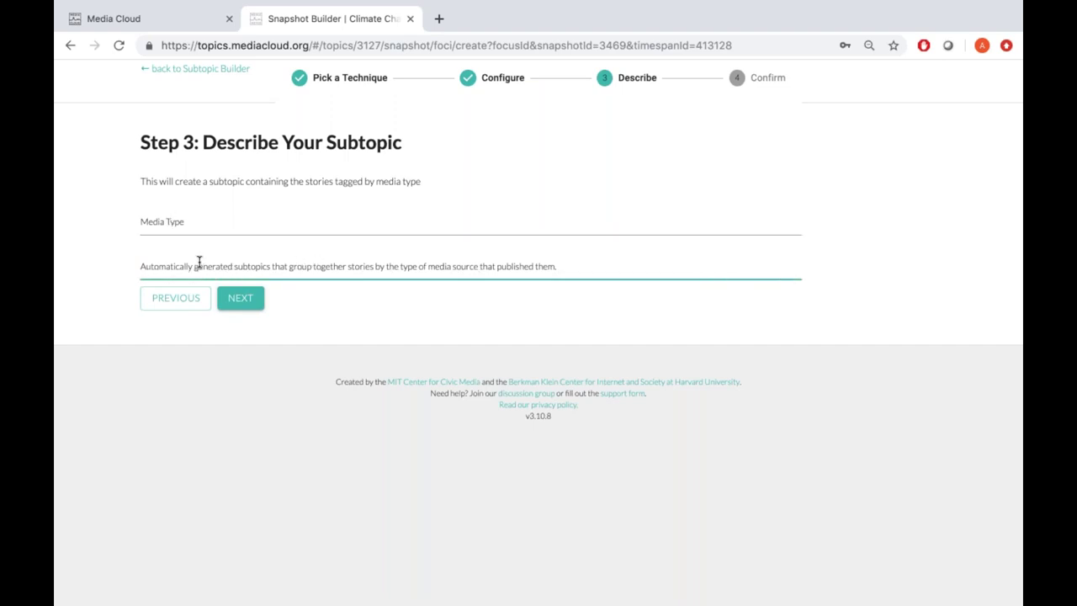
{"action": "left_click", "coordinate": [250, 304]}
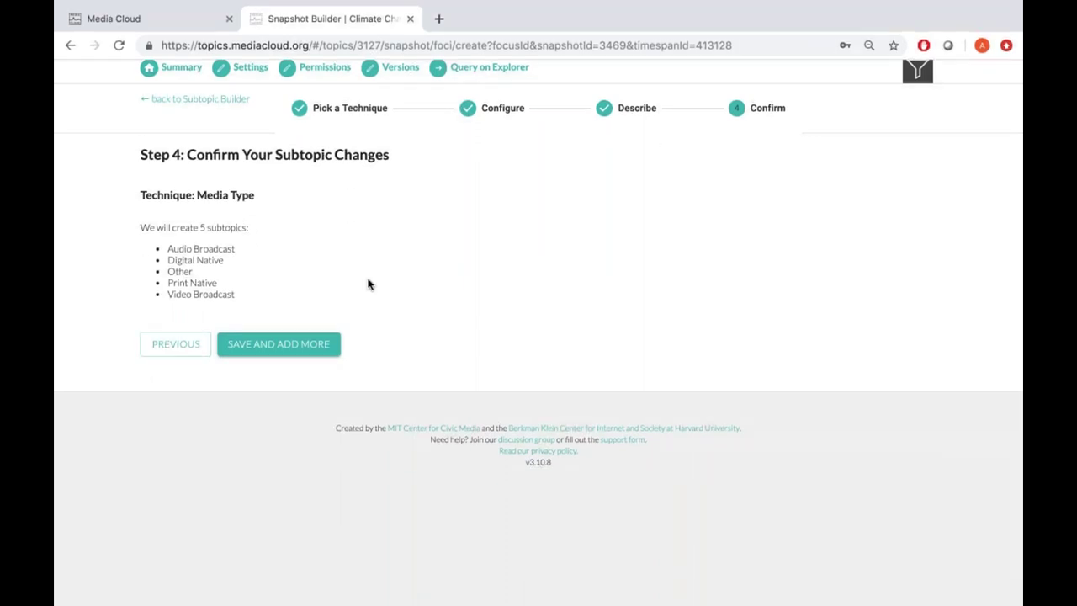
- Save the new Media Type subtopic set and return to the subtopic management page
{"action": "left_click", "coordinate": [294, 352]}
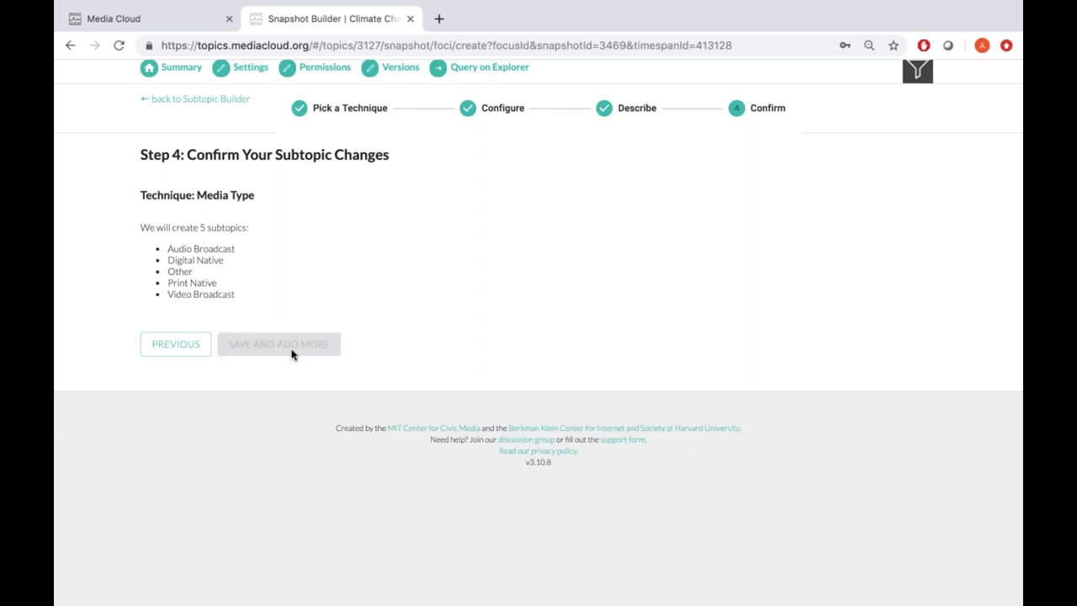
{"action": "scroll", "coordinate": [295, 378], "scroll_direction": "up", "scroll_amount": 2}
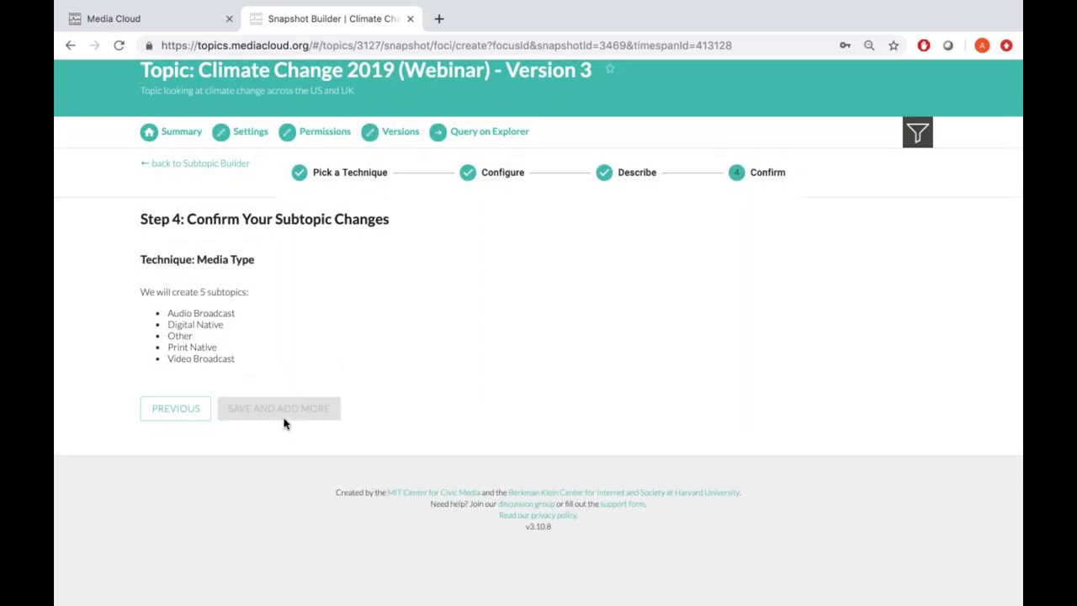
{"action": "scroll", "coordinate": [294, 403], "scroll_direction": "up", "scroll_amount": 2}
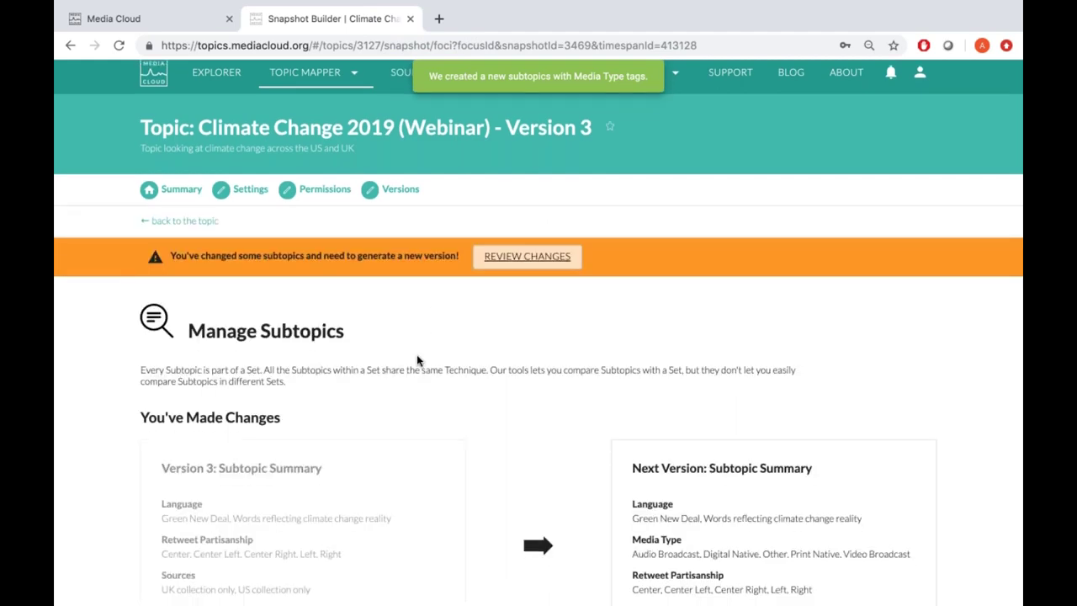
- Compare the Version 3 and next version subtopic summaries, checking the added Media Type set, and generate the new version
{"action": "scroll", "coordinate": [416, 360], "scroll_direction": "down", "scroll_amount": 2}
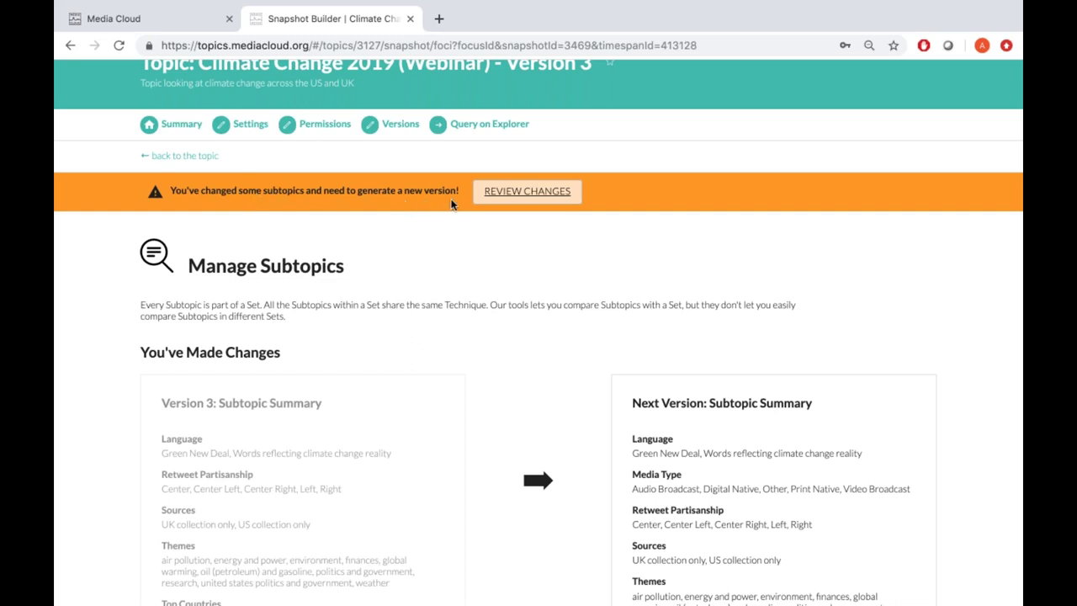
{"action": "scroll", "coordinate": [468, 363], "scroll_direction": "down", "scroll_amount": 3}
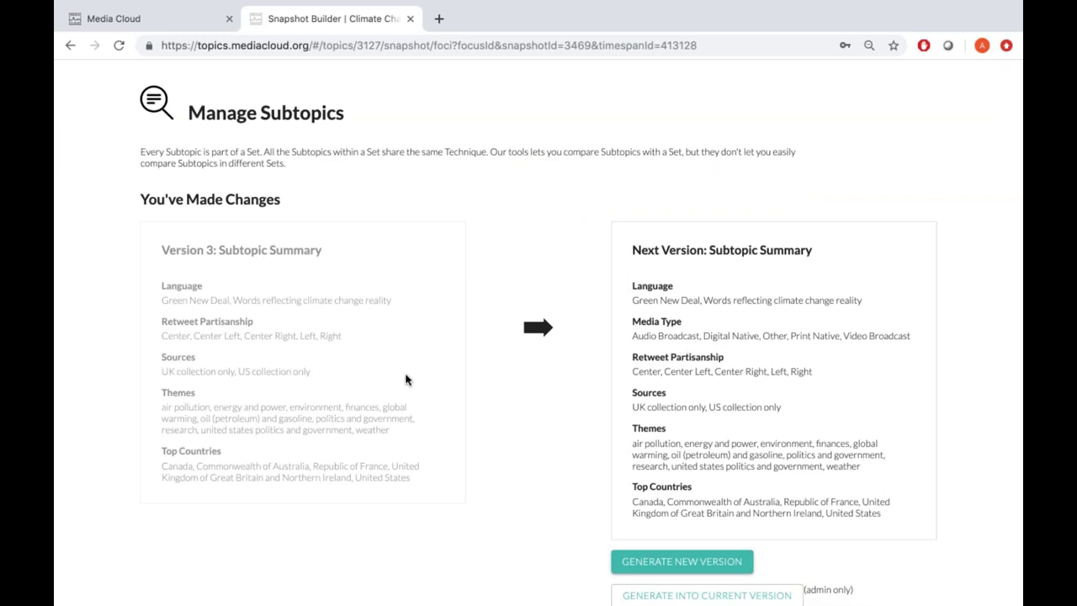
{"action": "left_click_drag", "start_coordinate": [632, 320], "coordinate": [909, 339]}
{"action": "left_click", "coordinate": [938, 362]}
{"action": "scroll", "coordinate": [937, 360], "scroll_direction": "down", "scroll_amount": 3}
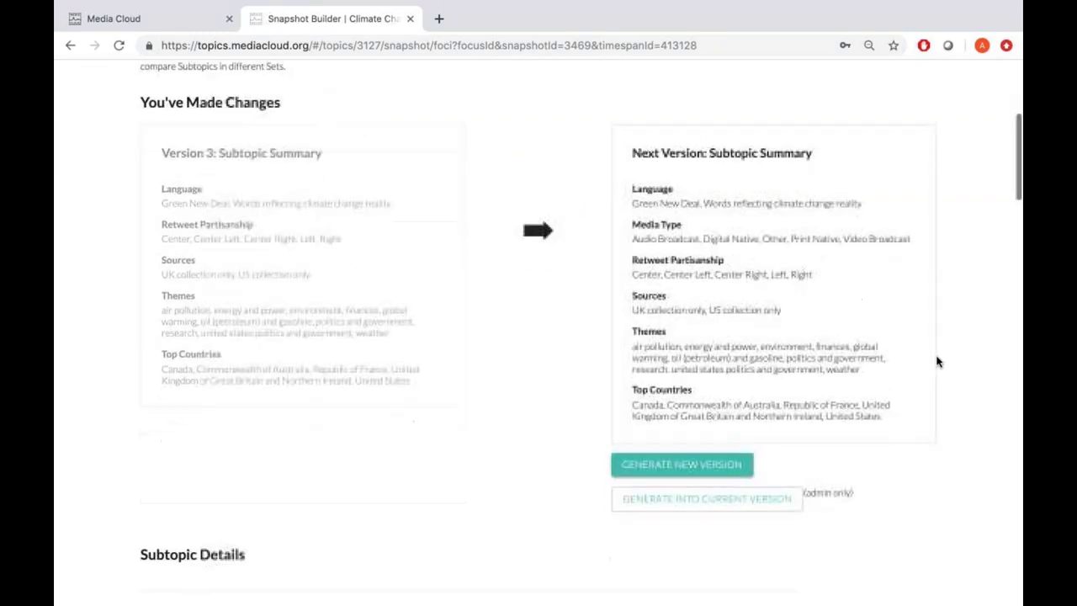
{"action": "left_click", "coordinate": [703, 432]}
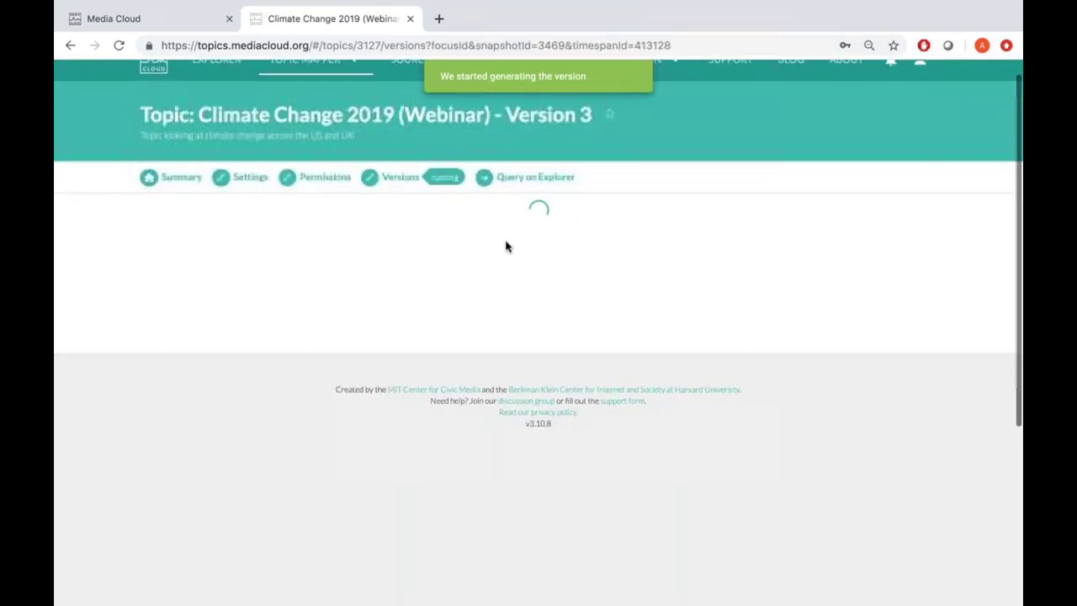
- Look through the topic's version list to check the status of the newly started Version 4
{"action": "scroll", "coordinate": [504, 243], "scroll_direction": "down", "scroll_amount": 3}
{"action": "scroll", "coordinate": [538, 332], "scroll_direction": "down", "scroll_amount": 2}
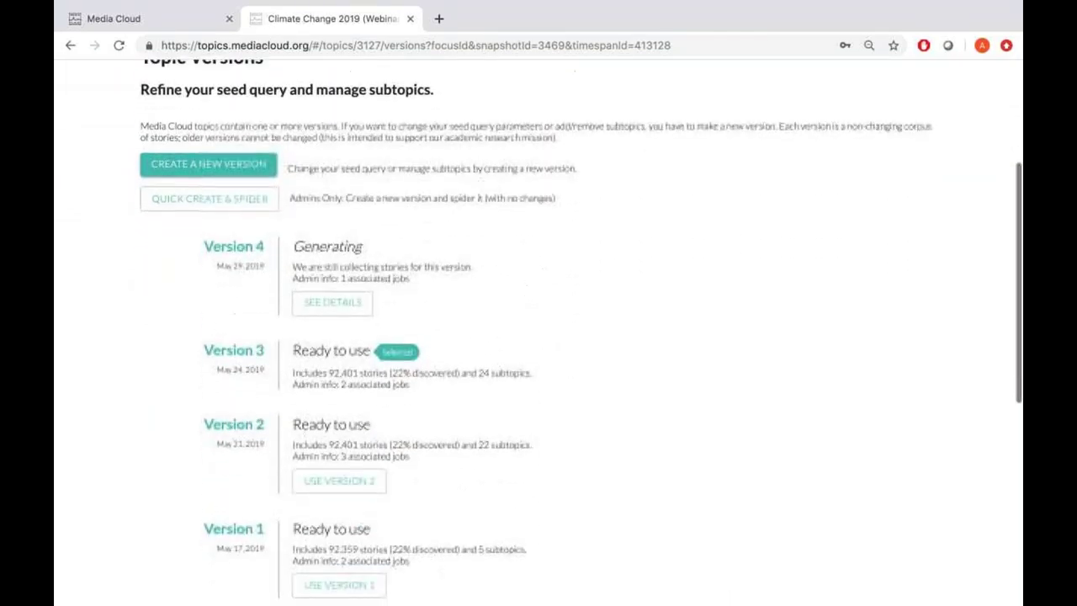
{"action": "scroll", "coordinate": [539, 333], "scroll_direction": "down", "scroll_amount": 1}
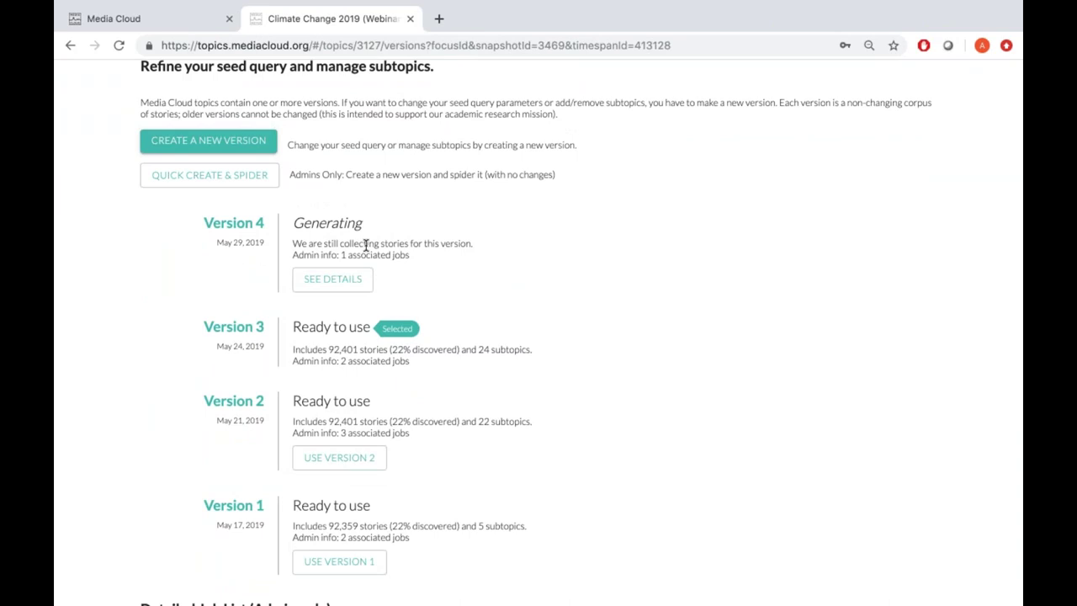
{"action": "left_click", "coordinate": [982, 42]}
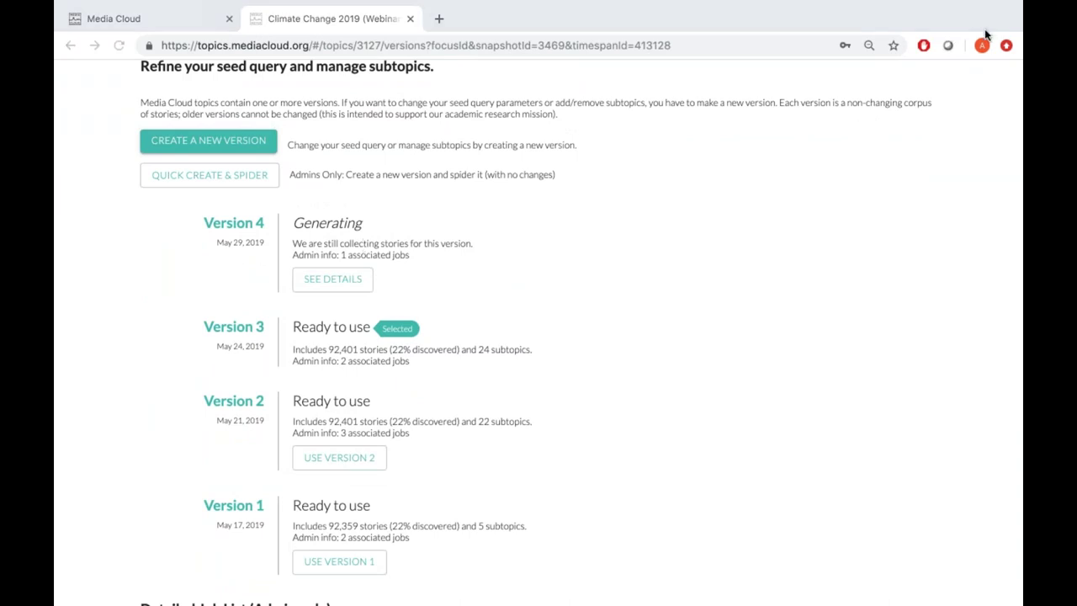